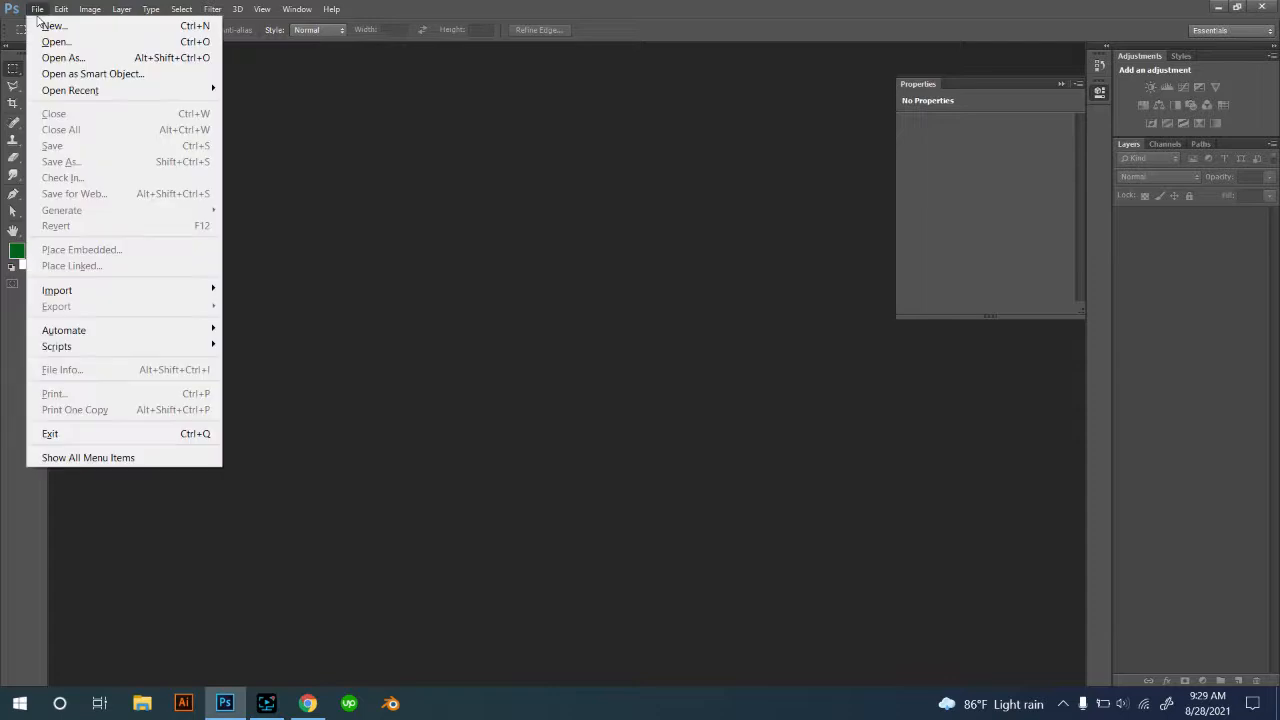
mouse_move(68, 10)
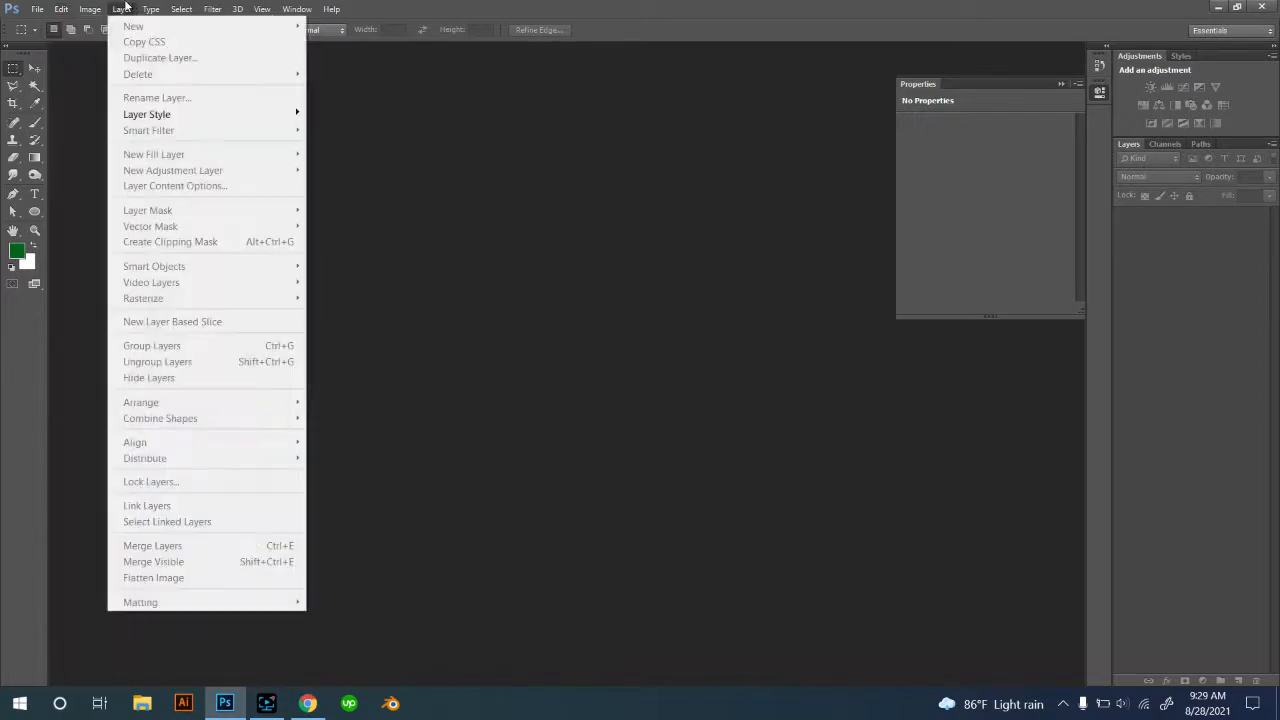
mouse_move(120, 9)
mouse_move(212, 9)
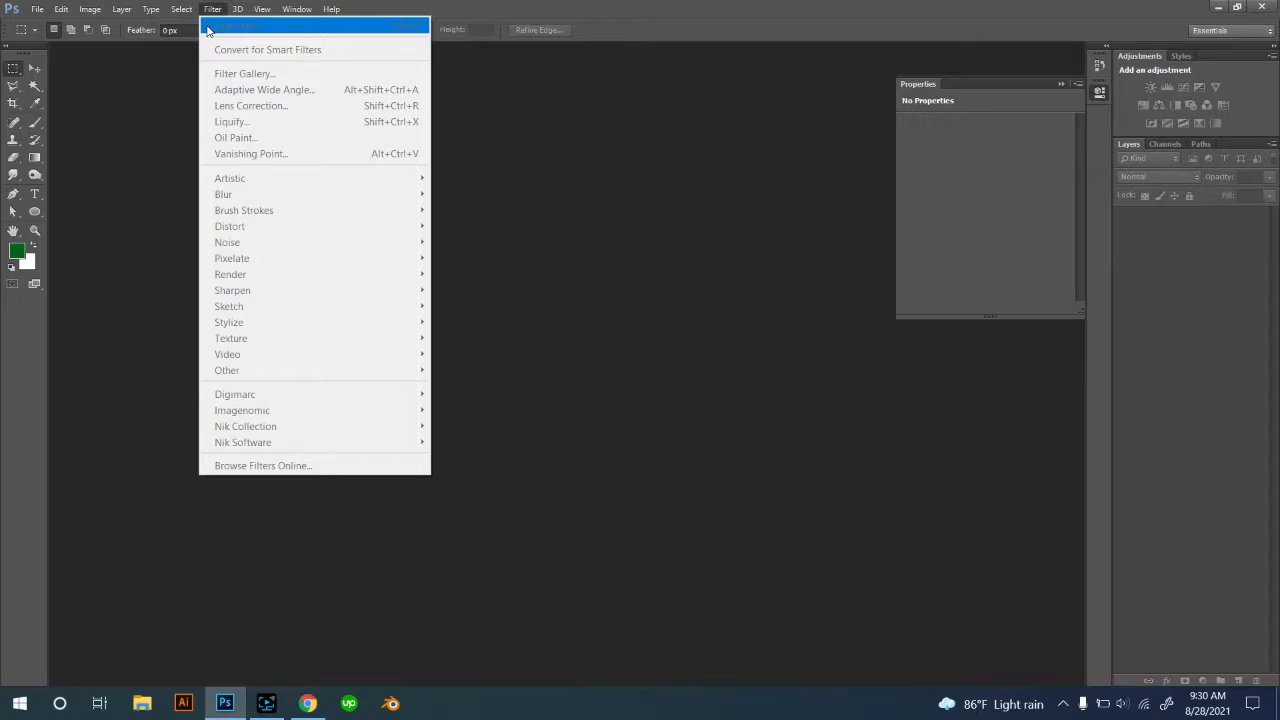
left_click(266, 703)
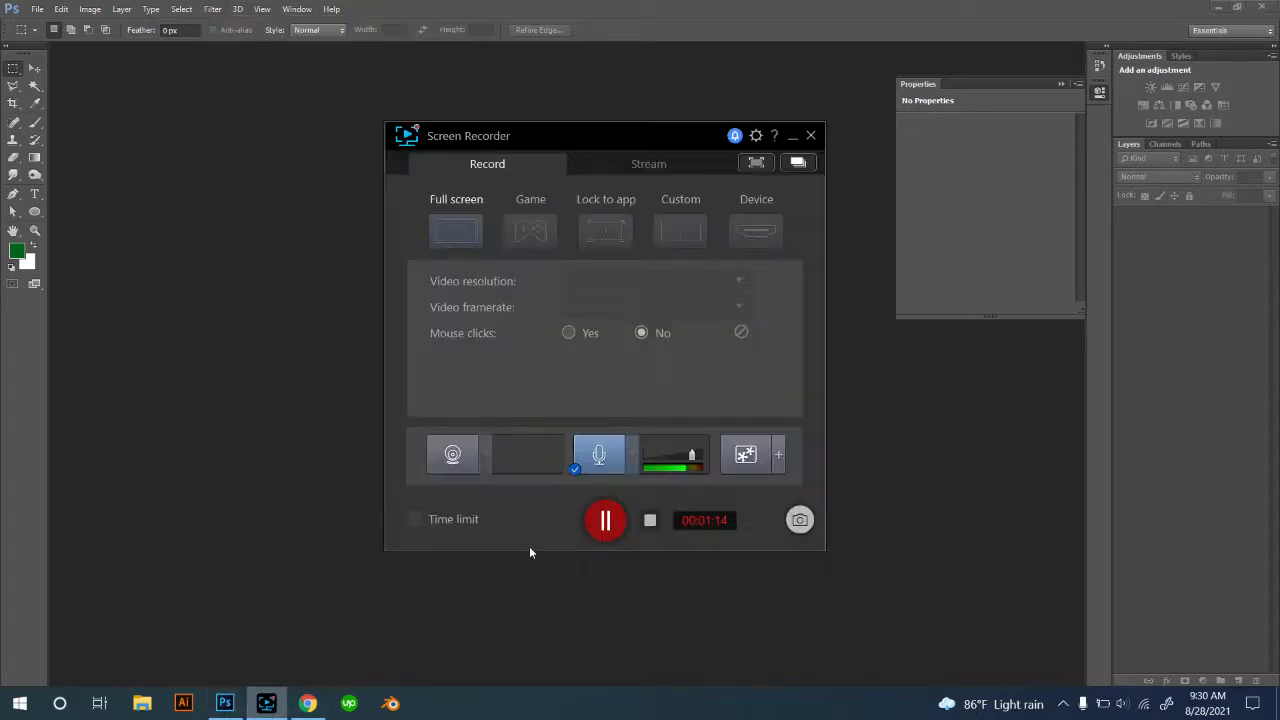
left_click(603, 530)
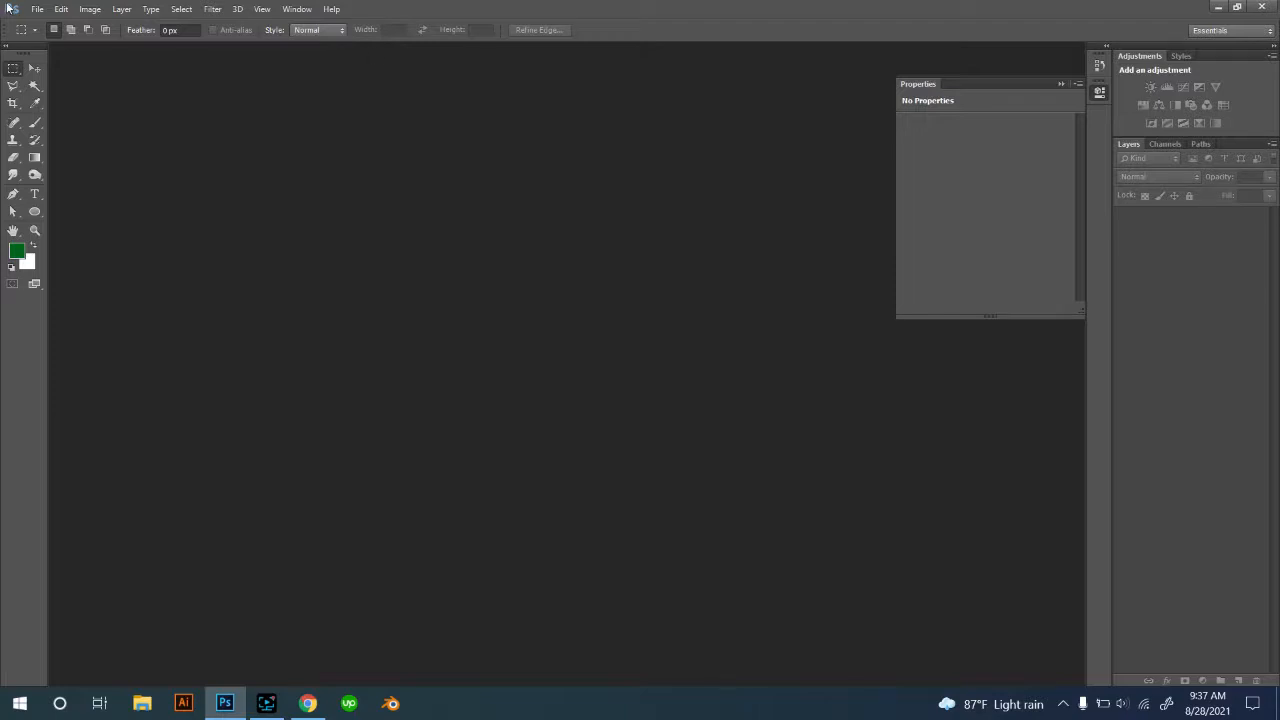
Create a new 2000 by 2200 pixel document at 300 pixels/inch in RGB Color with a white background.
left_click(36, 9)
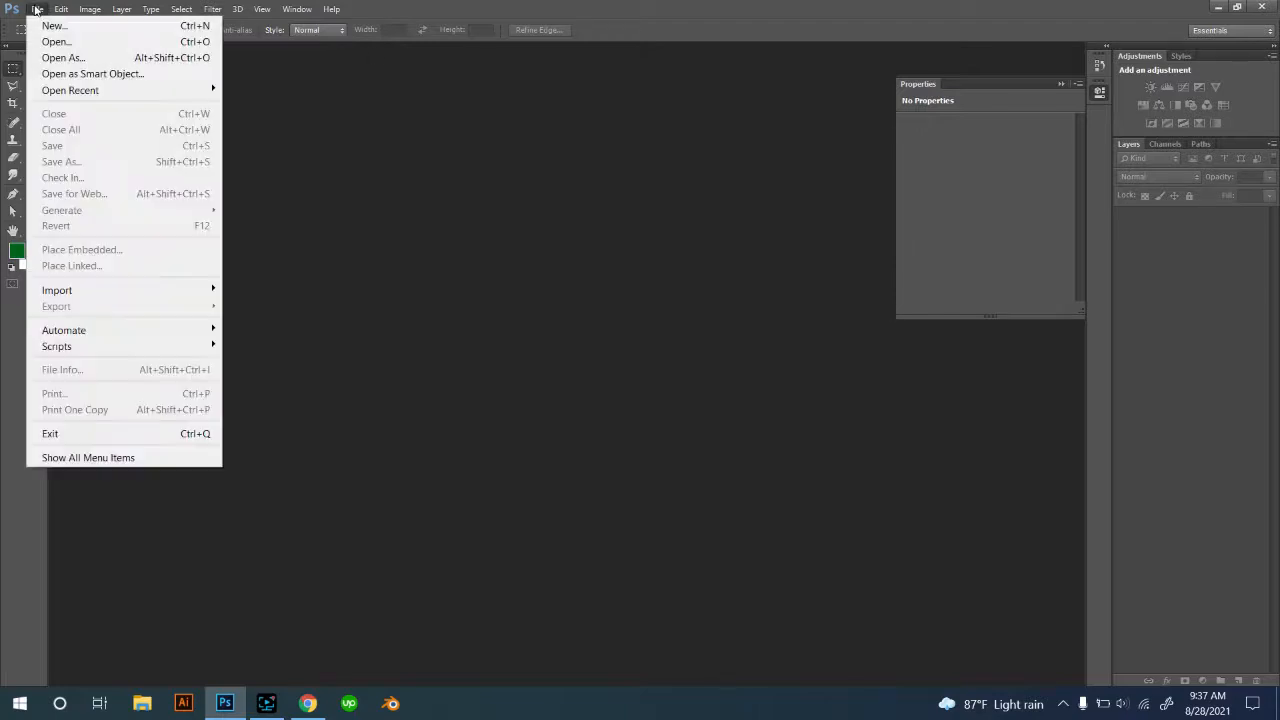
left_click(55, 25)
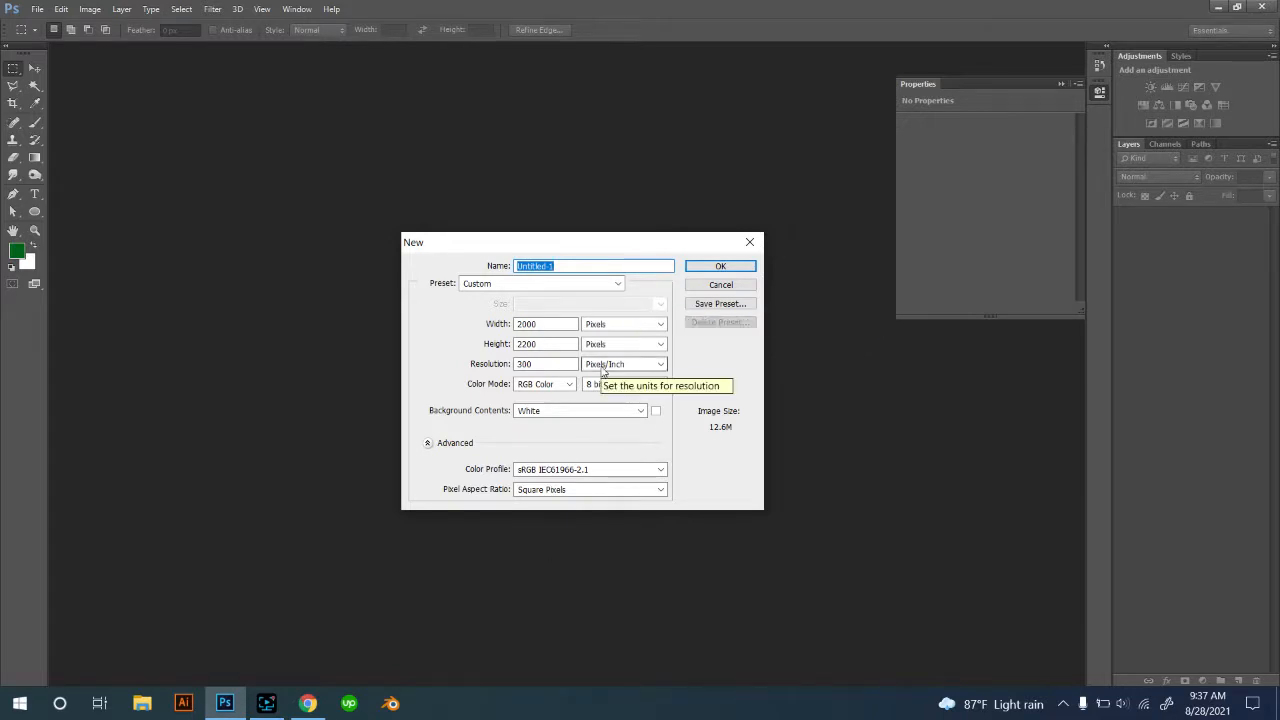
left_click(697, 267)
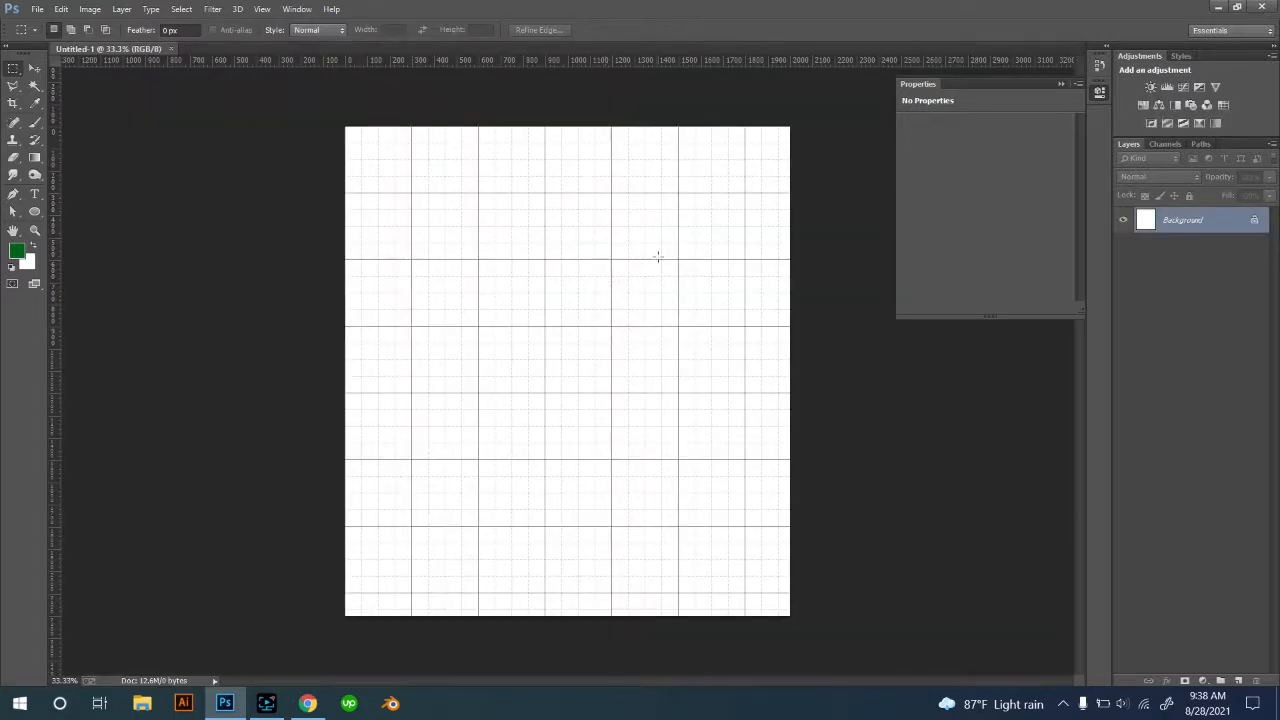
Hide the grid and the rulers around the blank canvas, keeping the toolbox in its two-column layout.
key("ctrl+apostrophe")
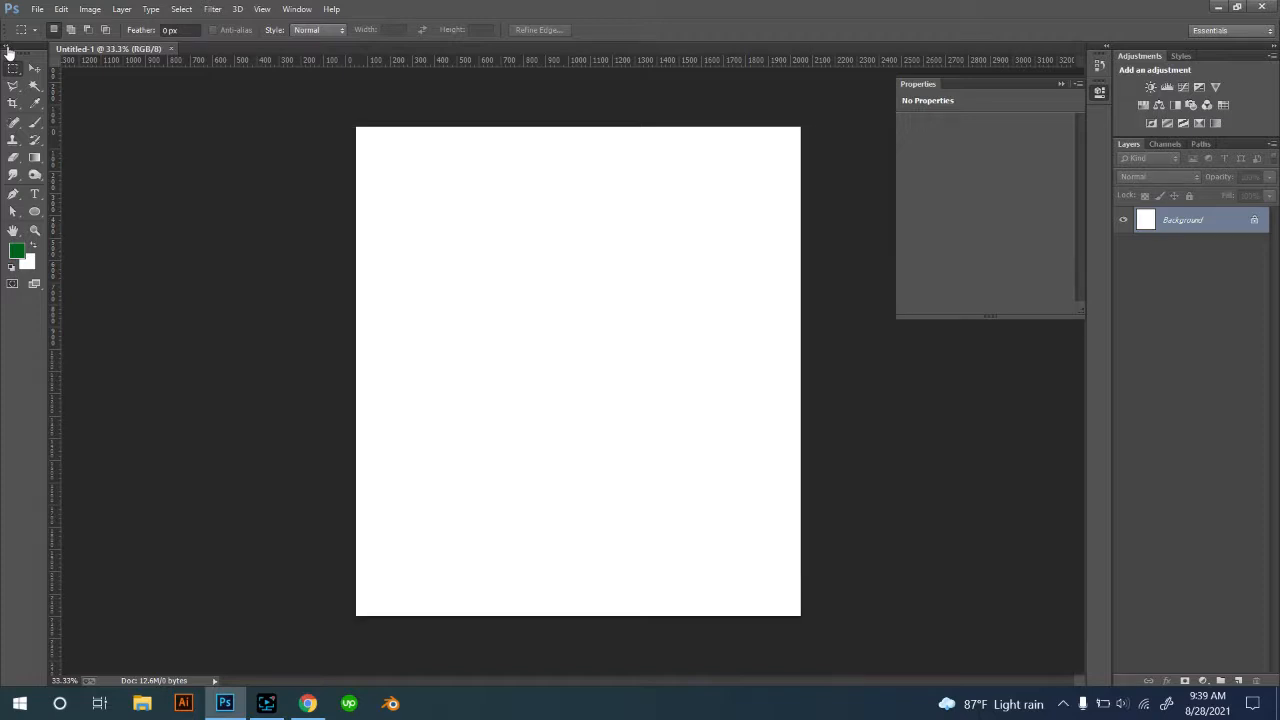
left_click(8, 48)
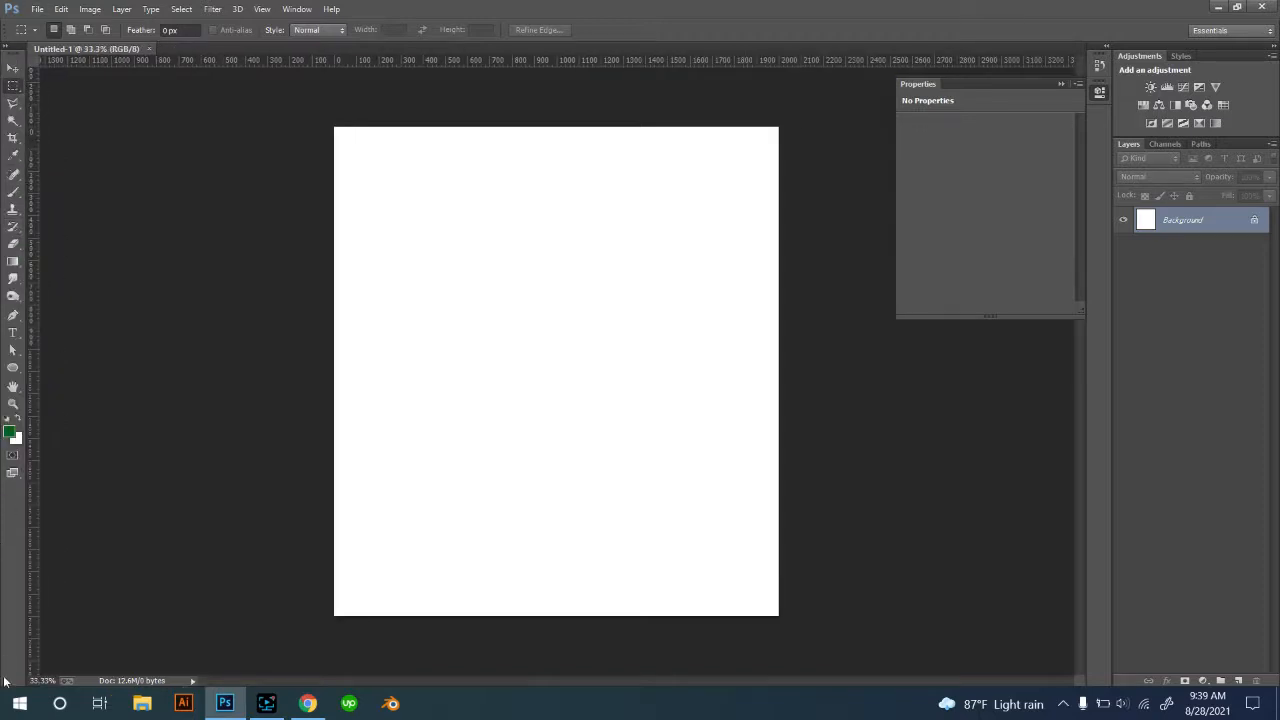
left_click(7, 48)
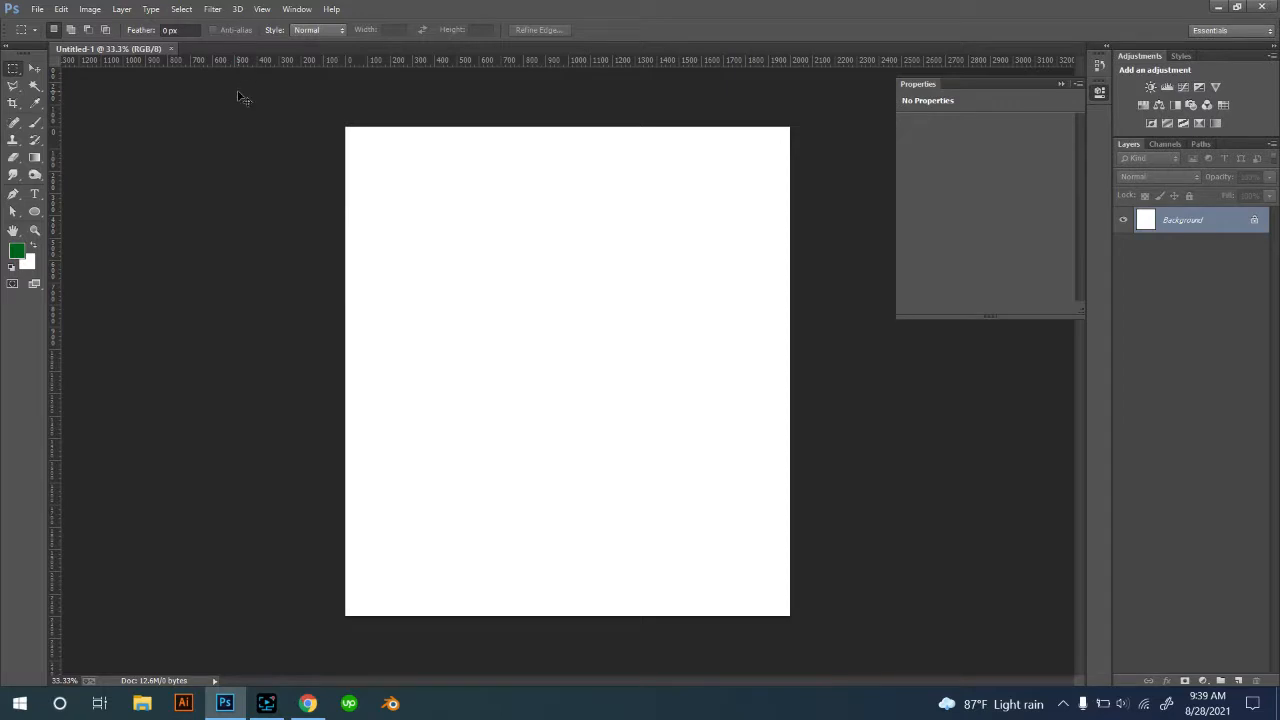
key("ctrl+r")
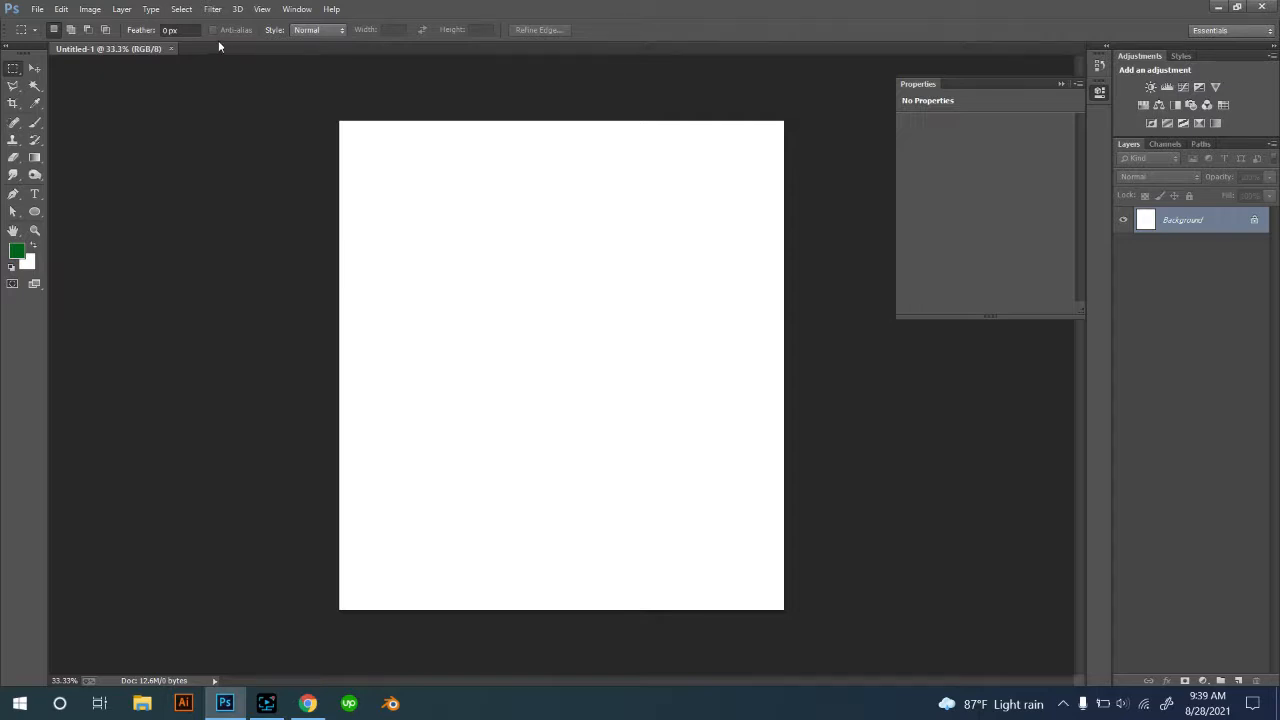
Draw a rectangular marquee selection across the upper part of the canvas, and deselect it.
left_click(14, 70)
left_click(14, 70)
left_click_drag(409, 177, 641, 355)
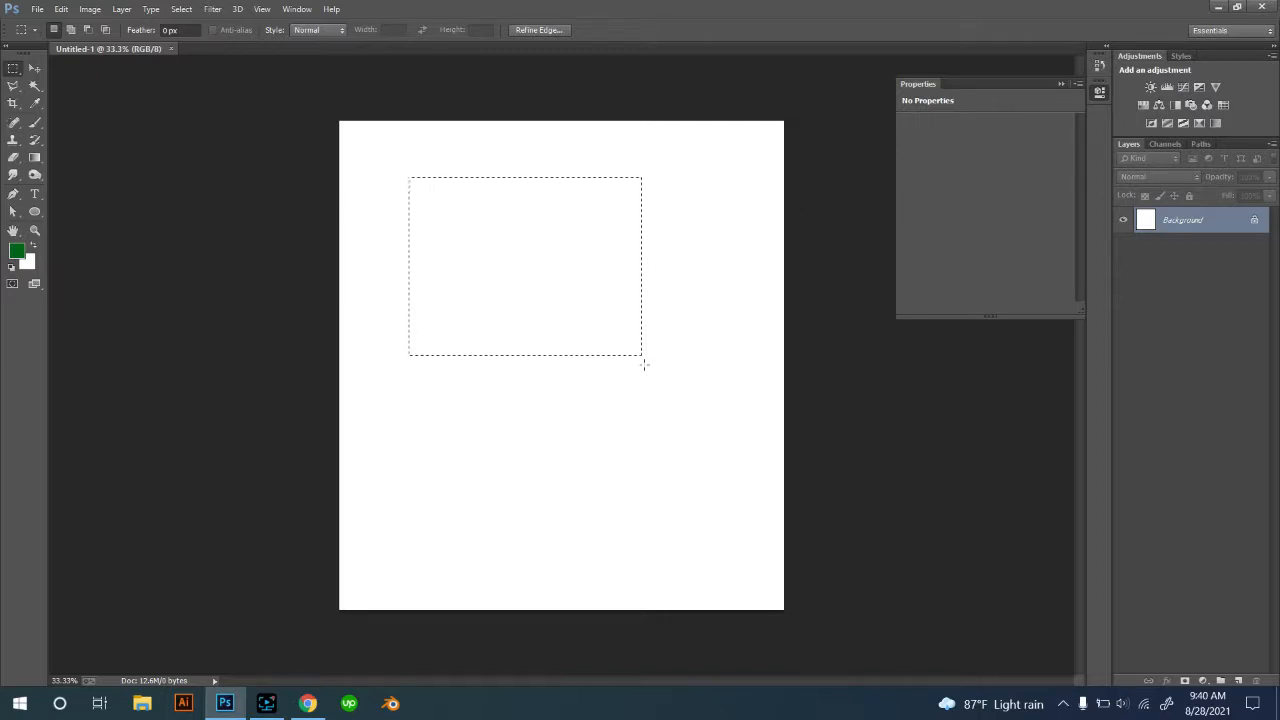
key("ctrl+d")
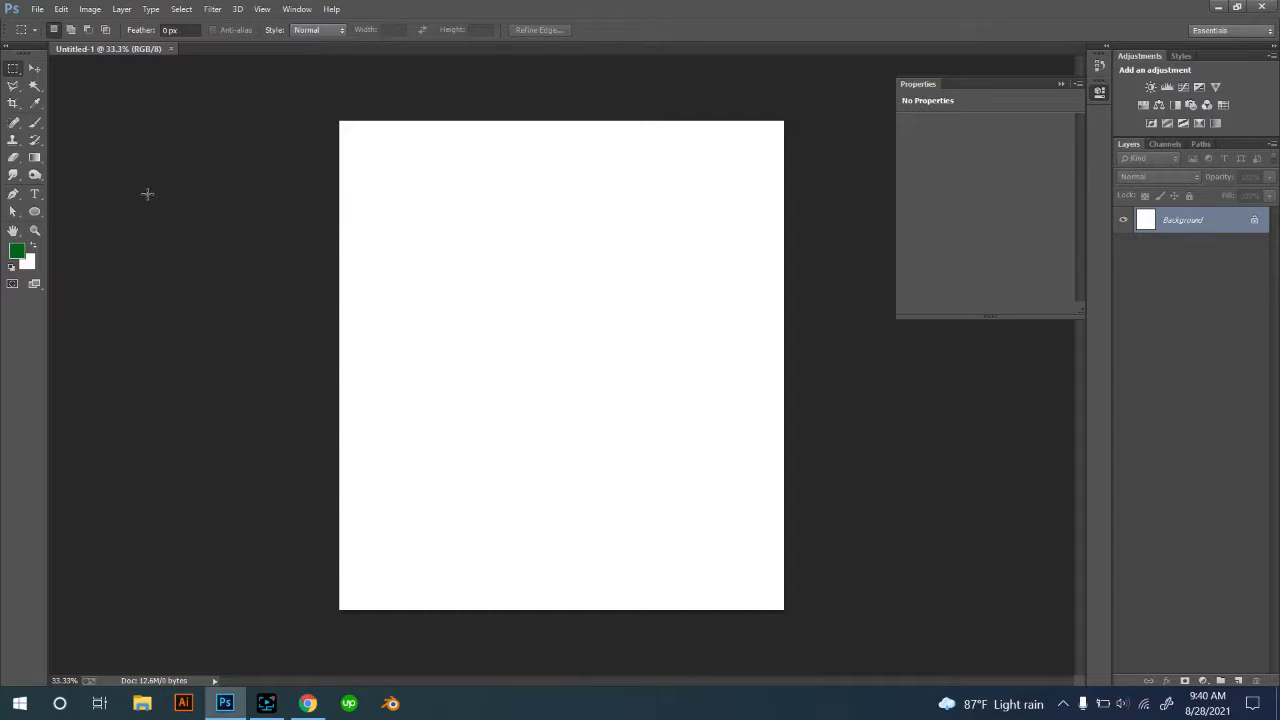
right_click(14, 72)
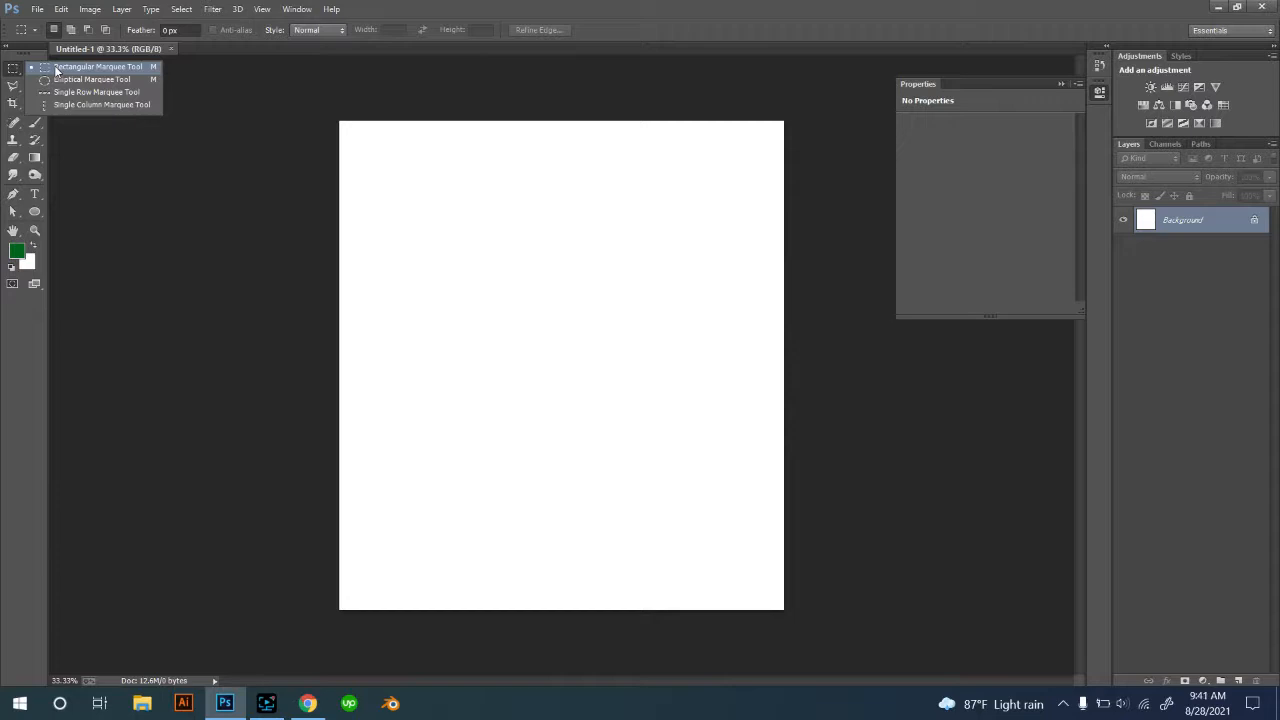
left_click(265, 703)
left_click(603, 520)
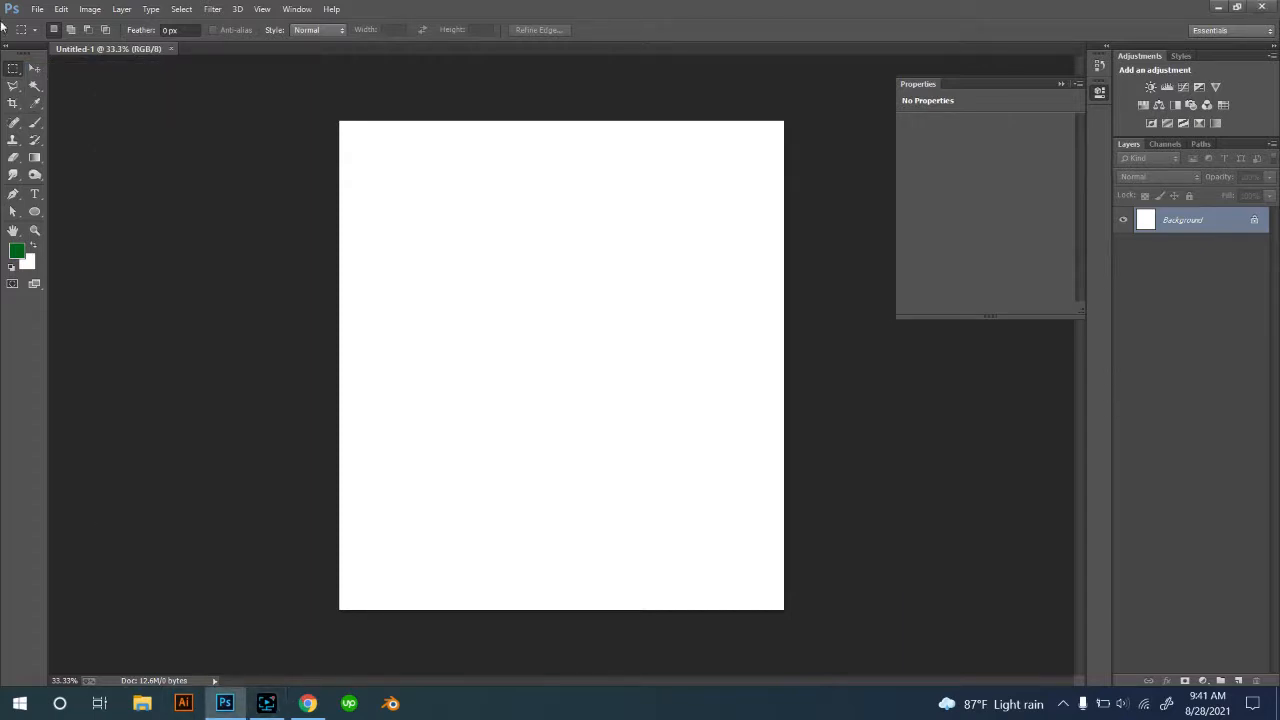
left_click(12, 72)
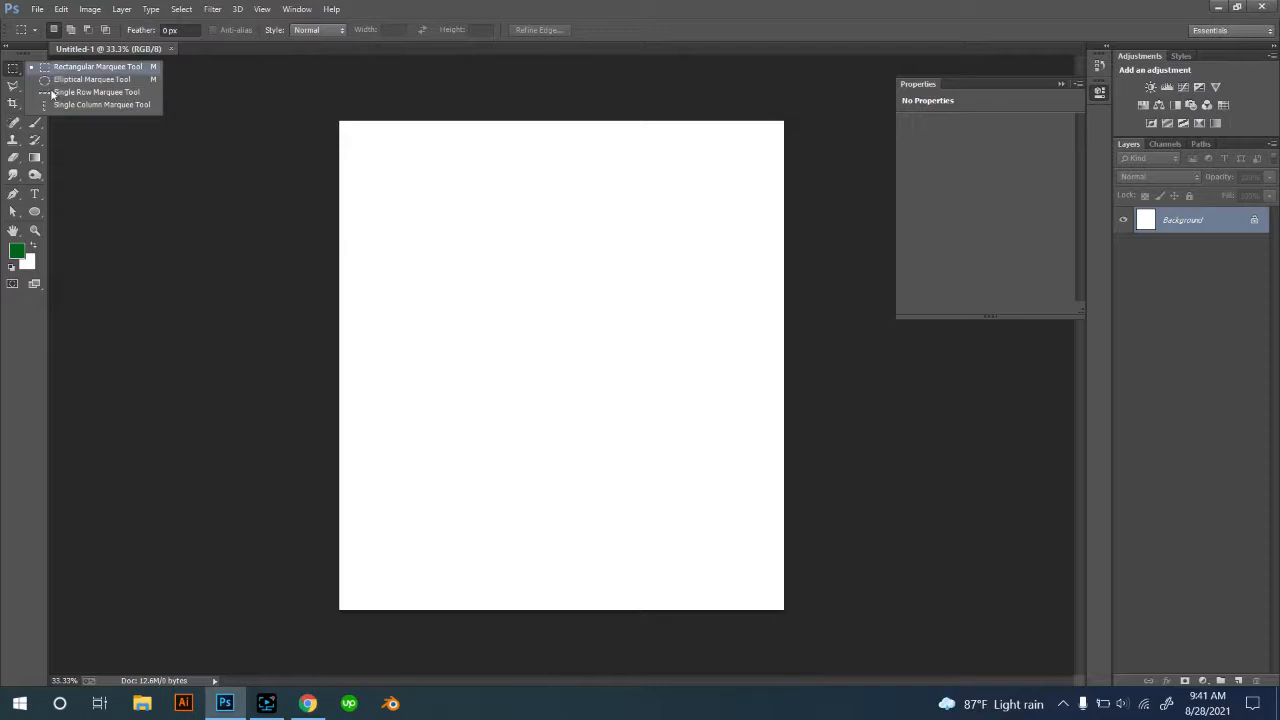
left_click(13, 69)
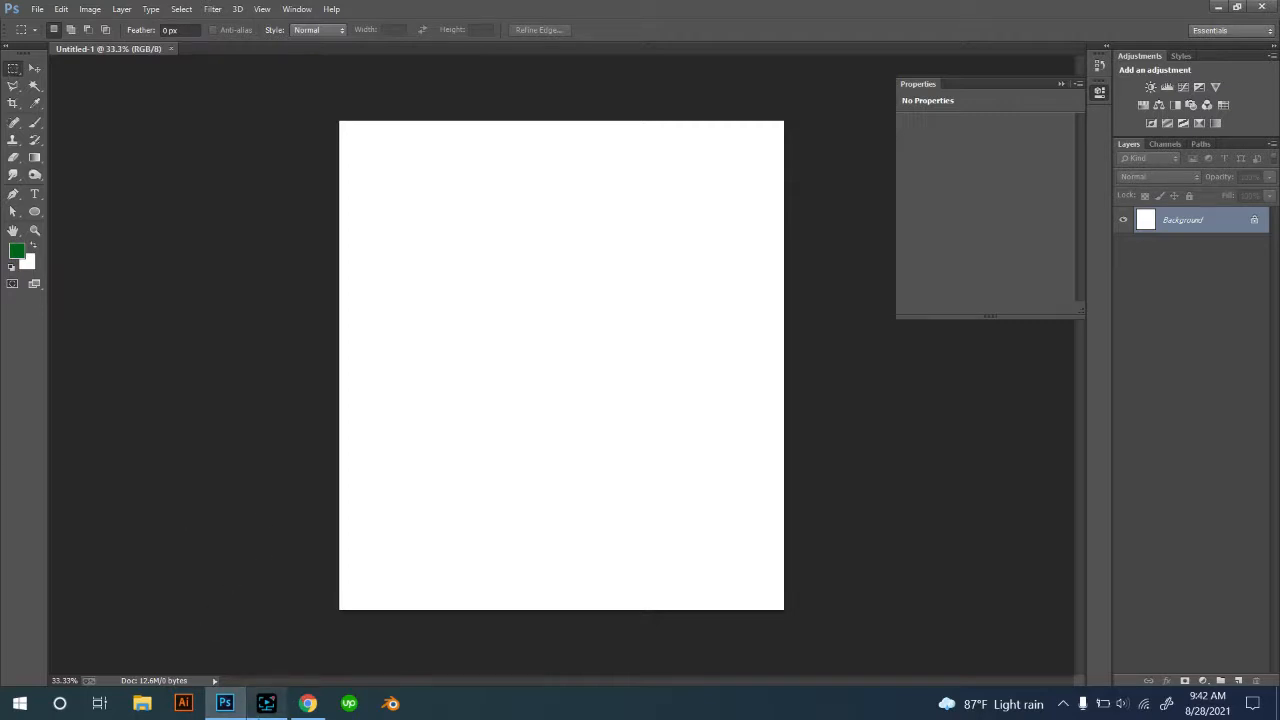
left_click(266, 703)
left_click(605, 520)
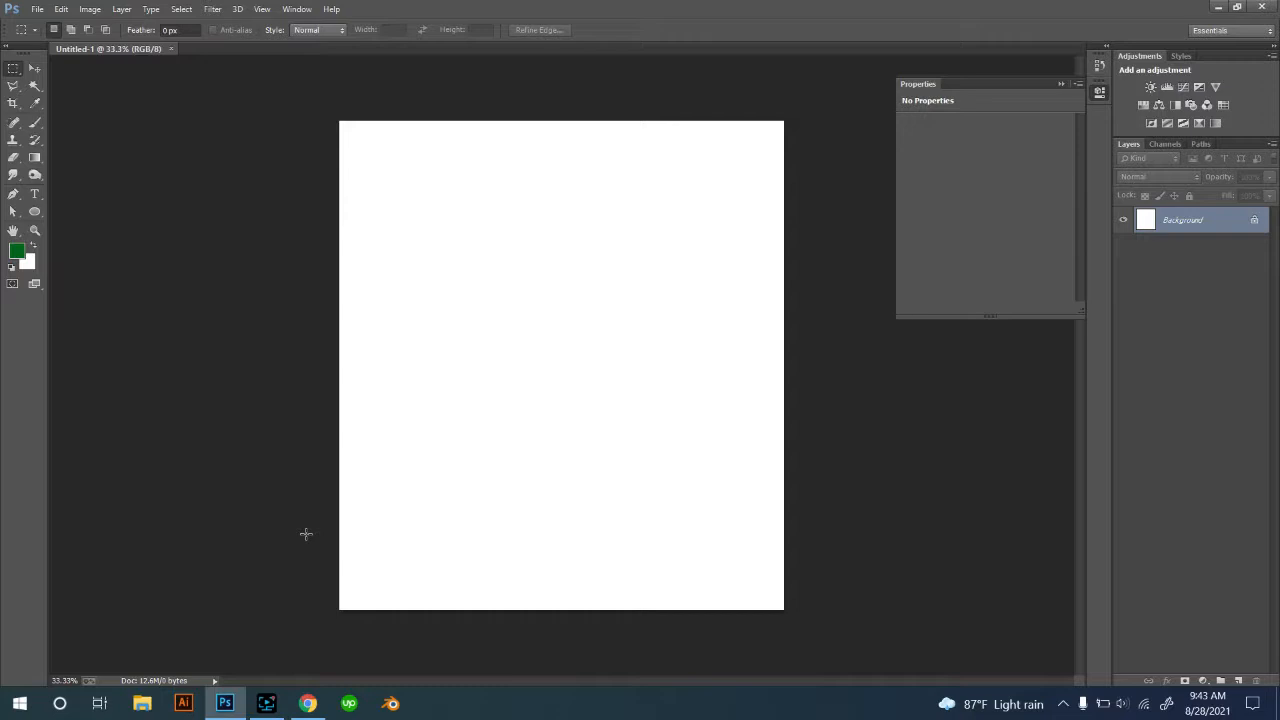
Set the foreground colour to bright green, hex 00ff43.
left_click(16, 251)
type("00ff43")
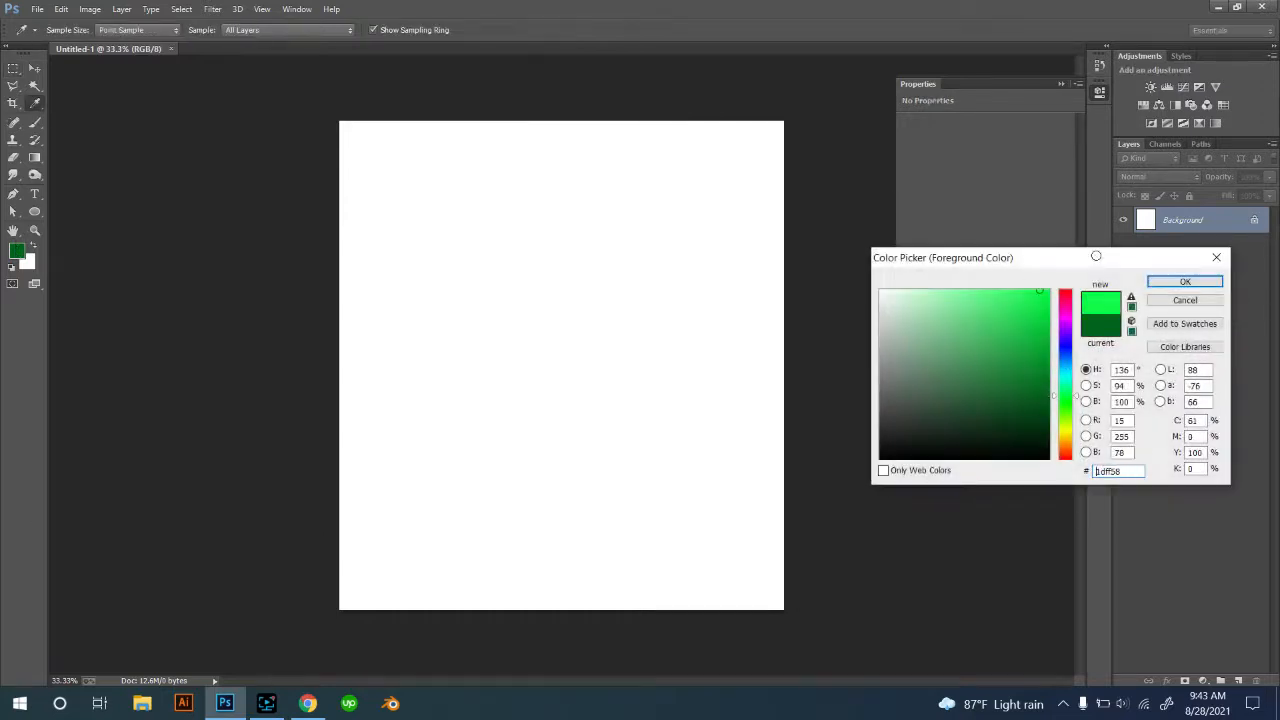
left_click(1172, 287)
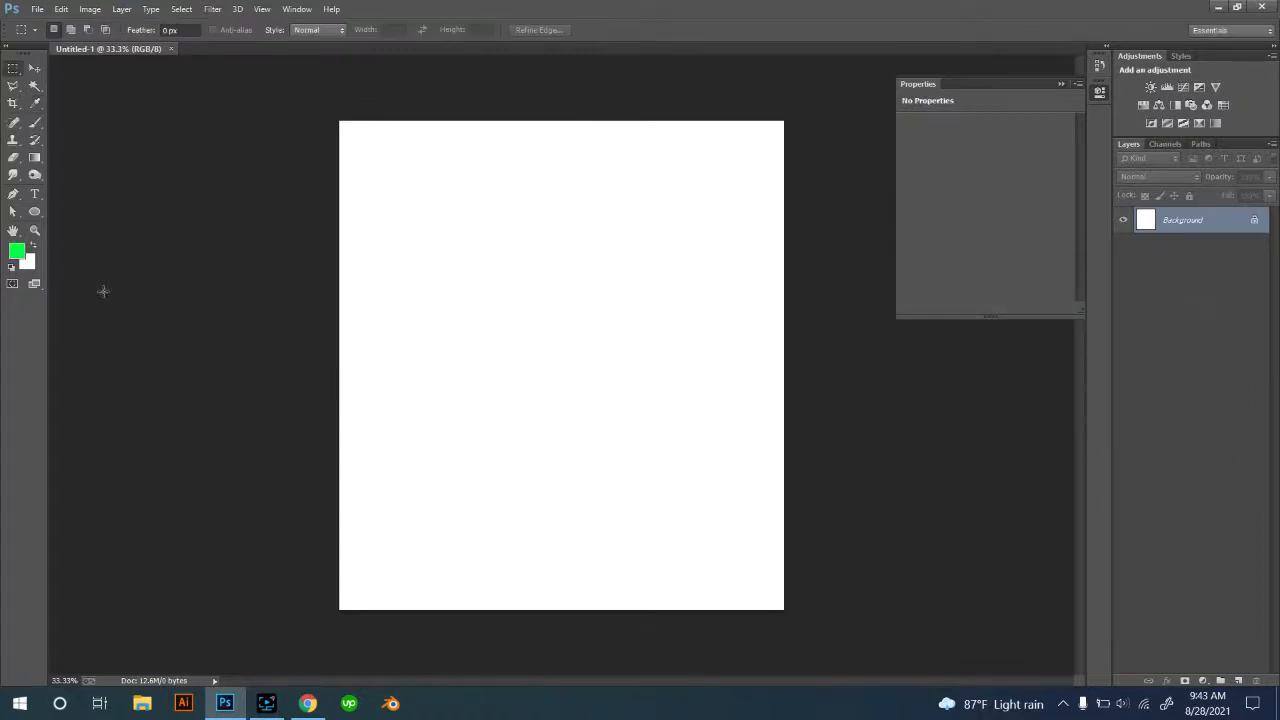
Fill the whole Background layer with the green foreground colour, and restore it to white.
key("alt+BackSpace")
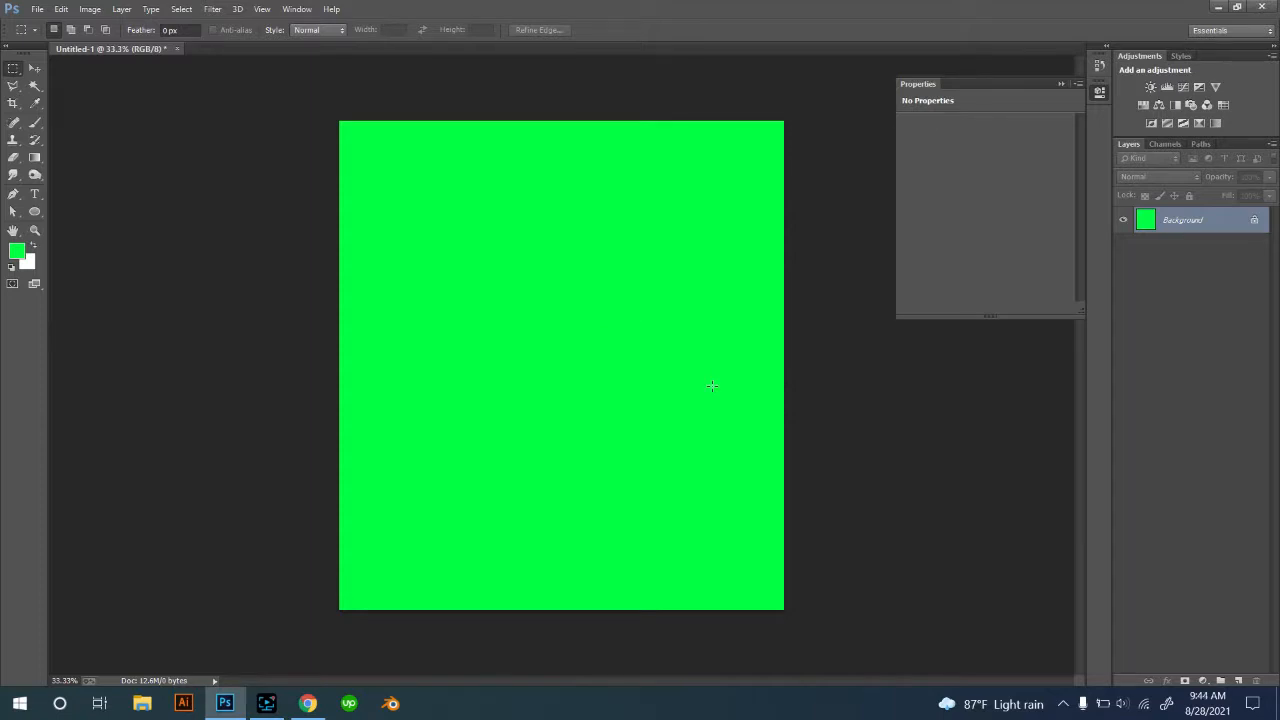
key("ctrl+BackSpace")
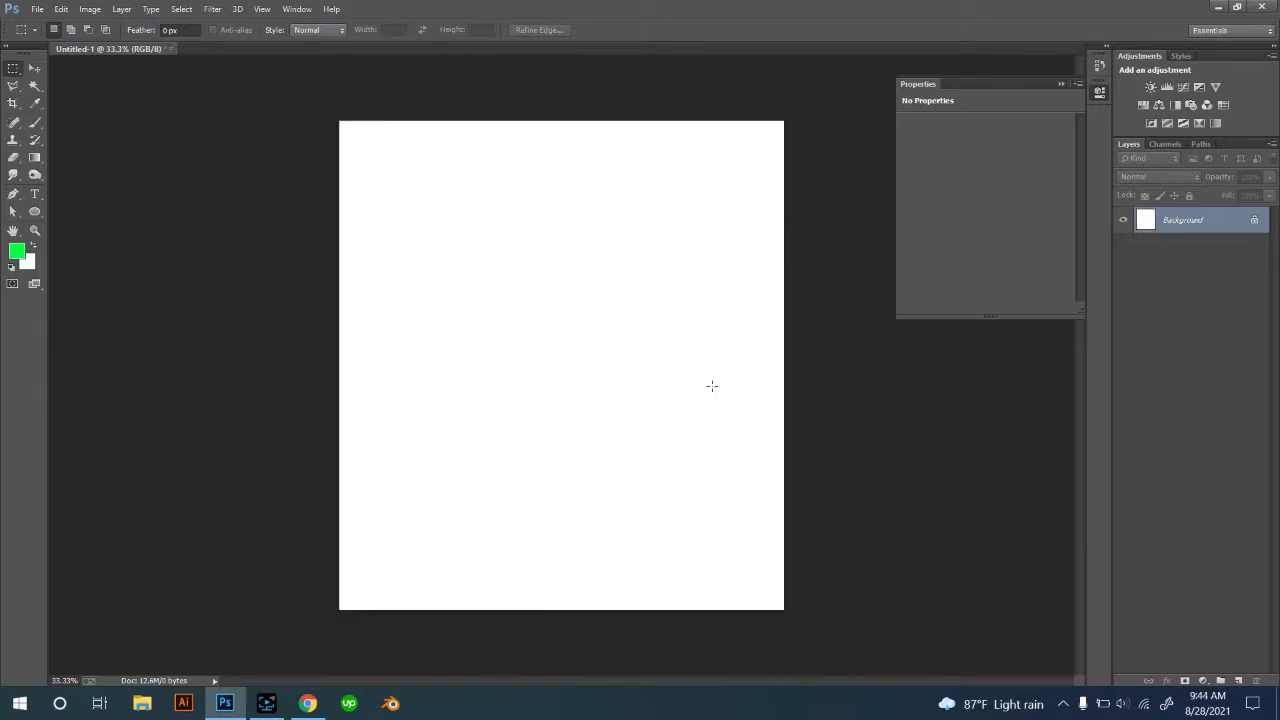
Fill a small rectangular marquee selection near the canvas's upper-left corner with the foreground green, then undo the fill and deselect.
right_click(13, 69)
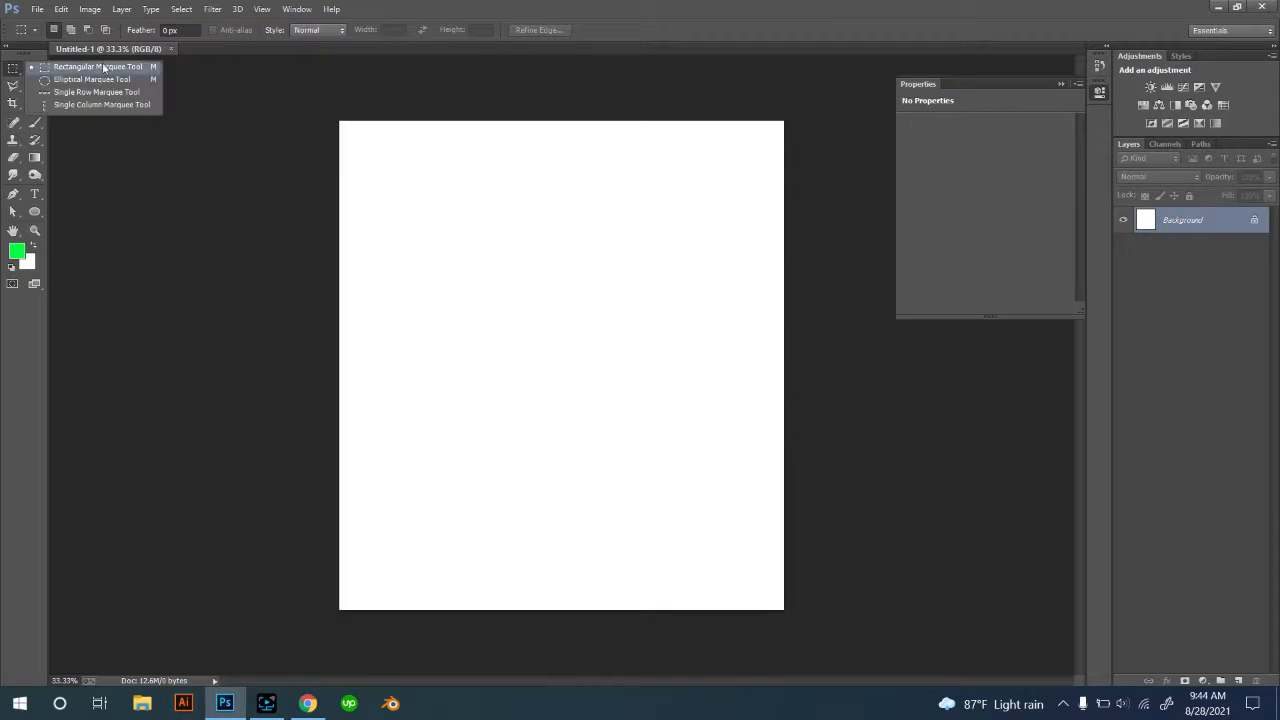
left_click(80, 68)
left_click_drag(386, 143, 514, 181)
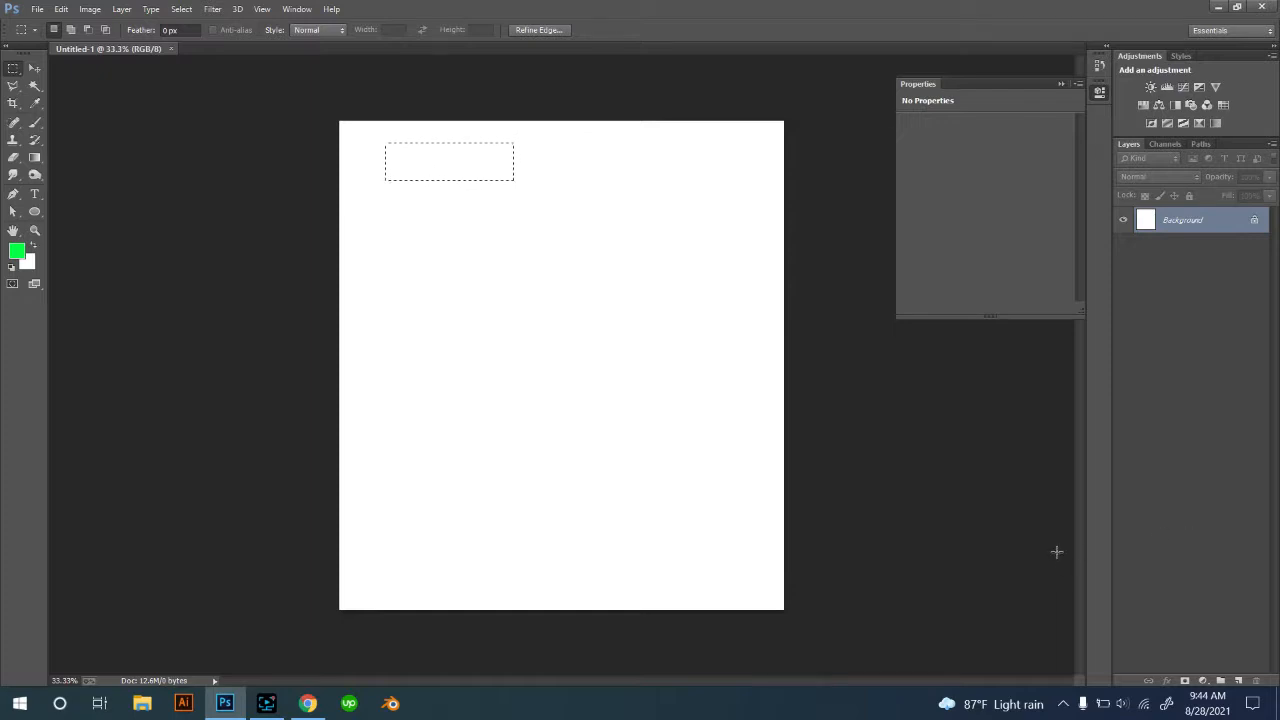
key("alt+BackSpace")
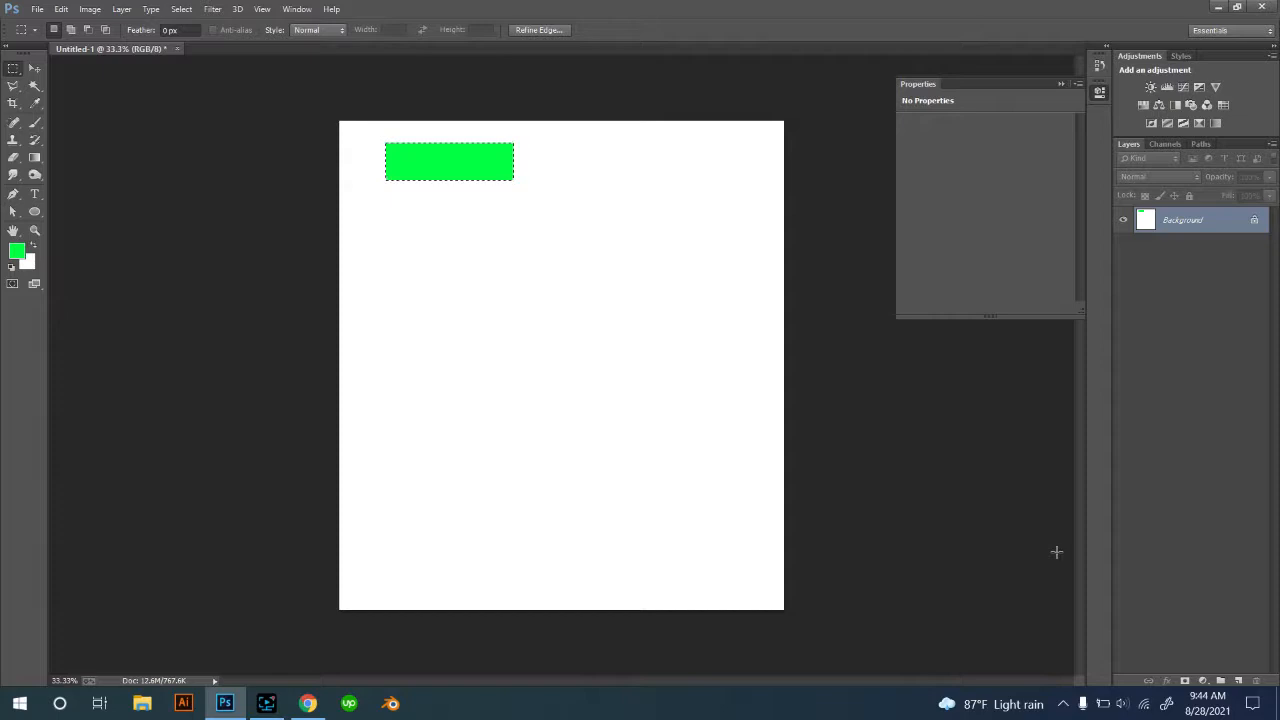
key("ctrl+z")
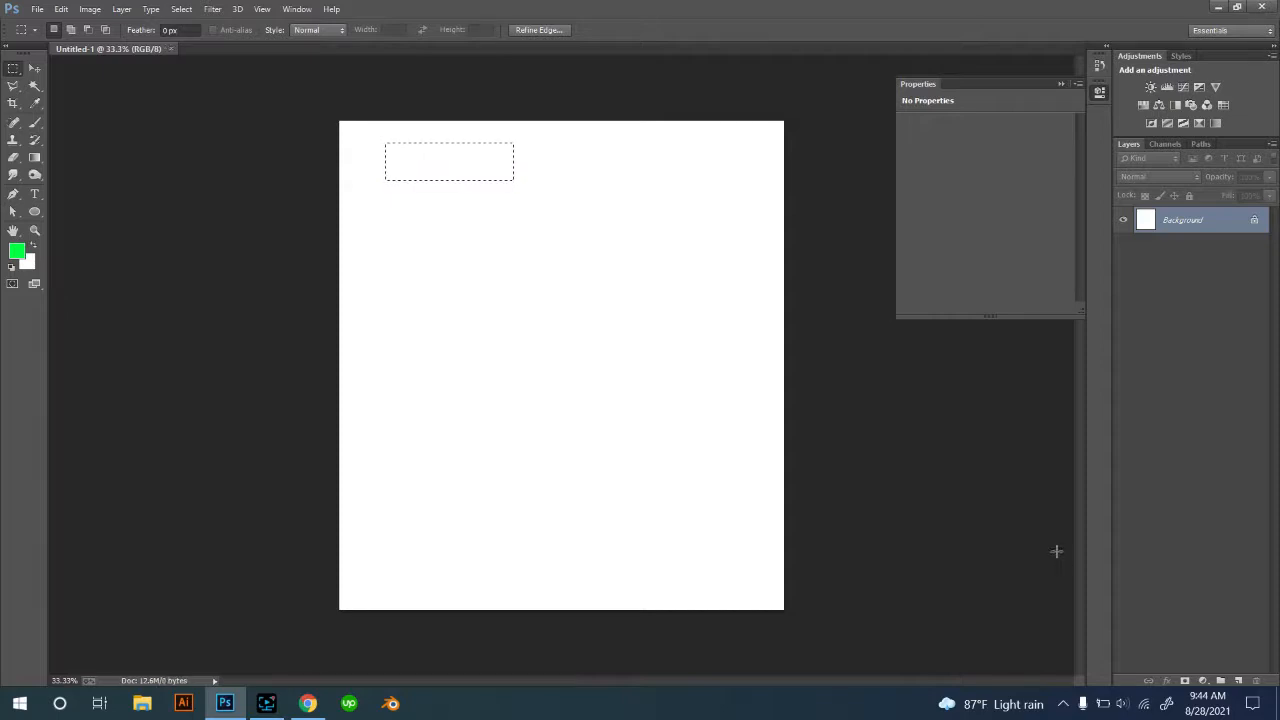
key("ctrl+z")
key("ctrl+d")
Fill the entire canvas with the foreground green, and refill it with the white background colour.
key("alt+BackSpace")
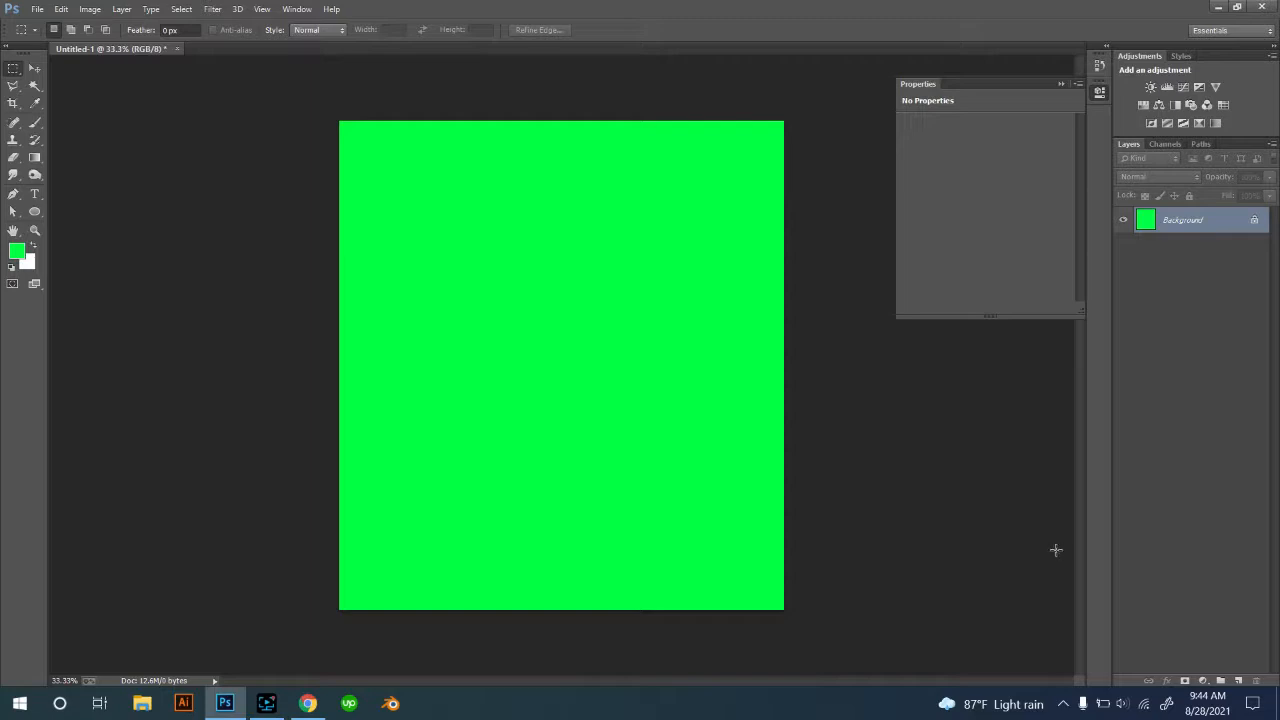
key("ctrl+BackSpace")
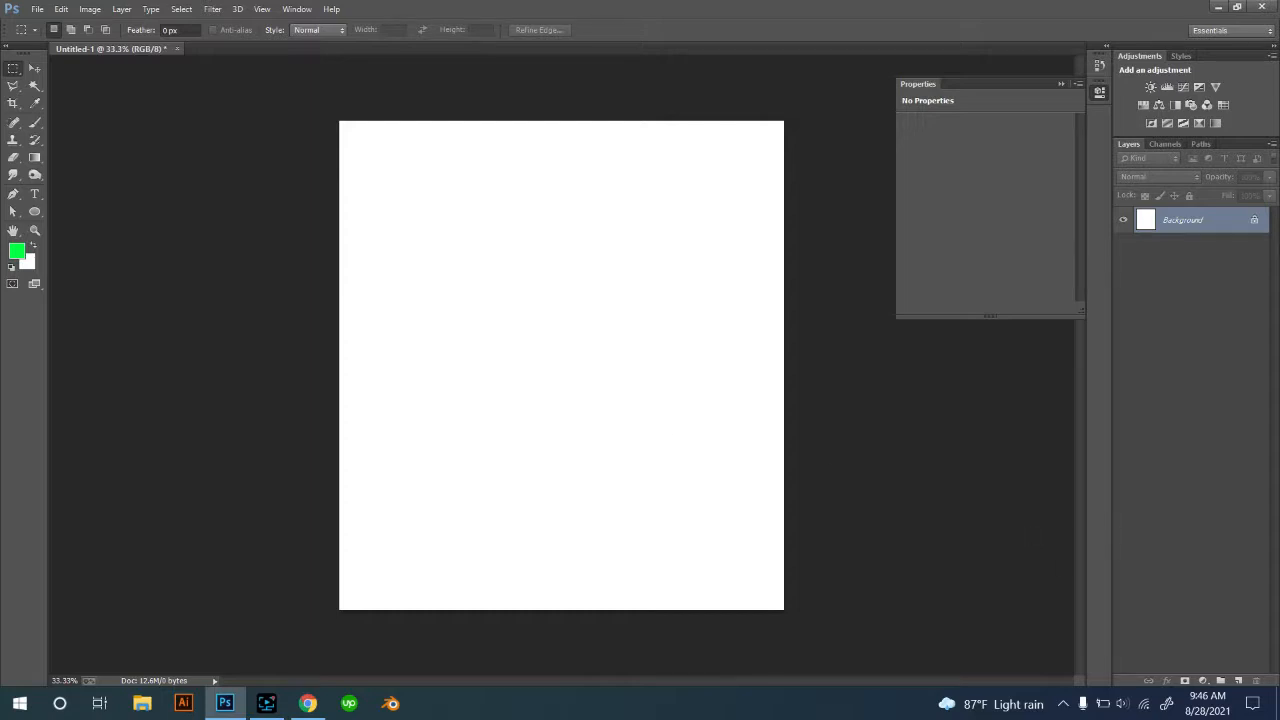
Draw a rectangular marquee selection about 1320 by 550 px in the upper part of the canvas, and deselect it.
right_click(15, 69)
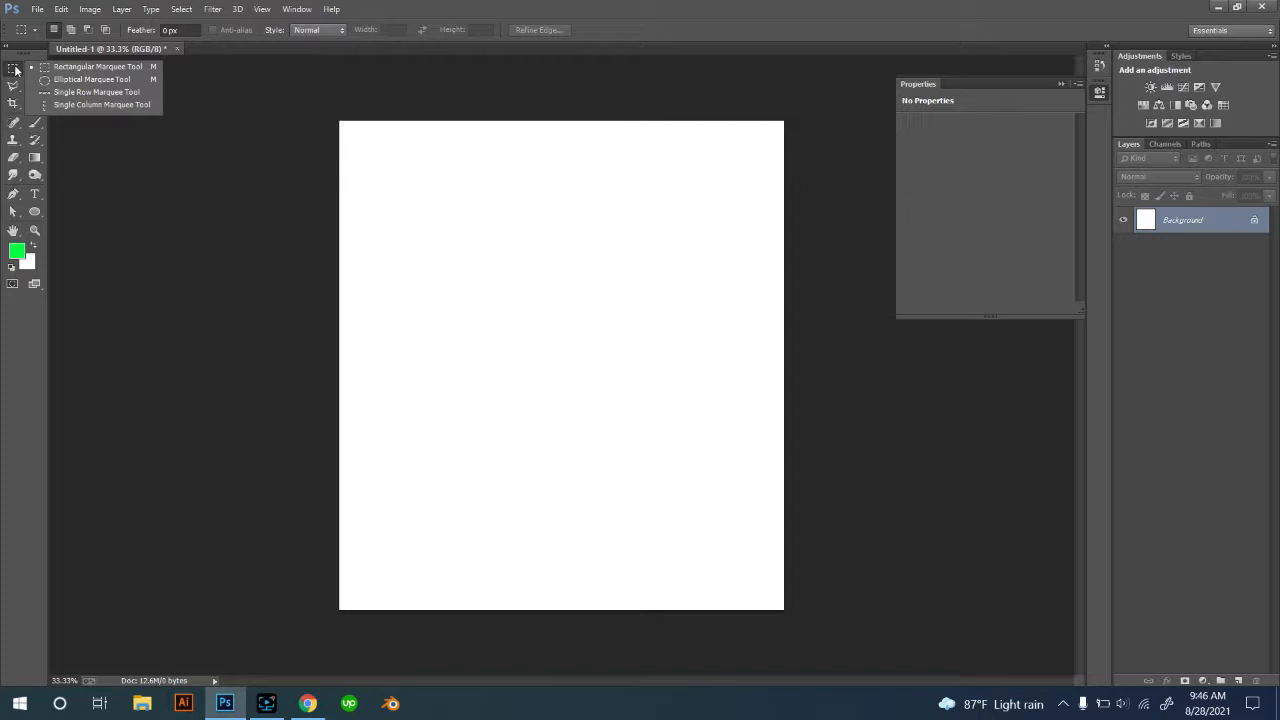
left_click(97, 68)
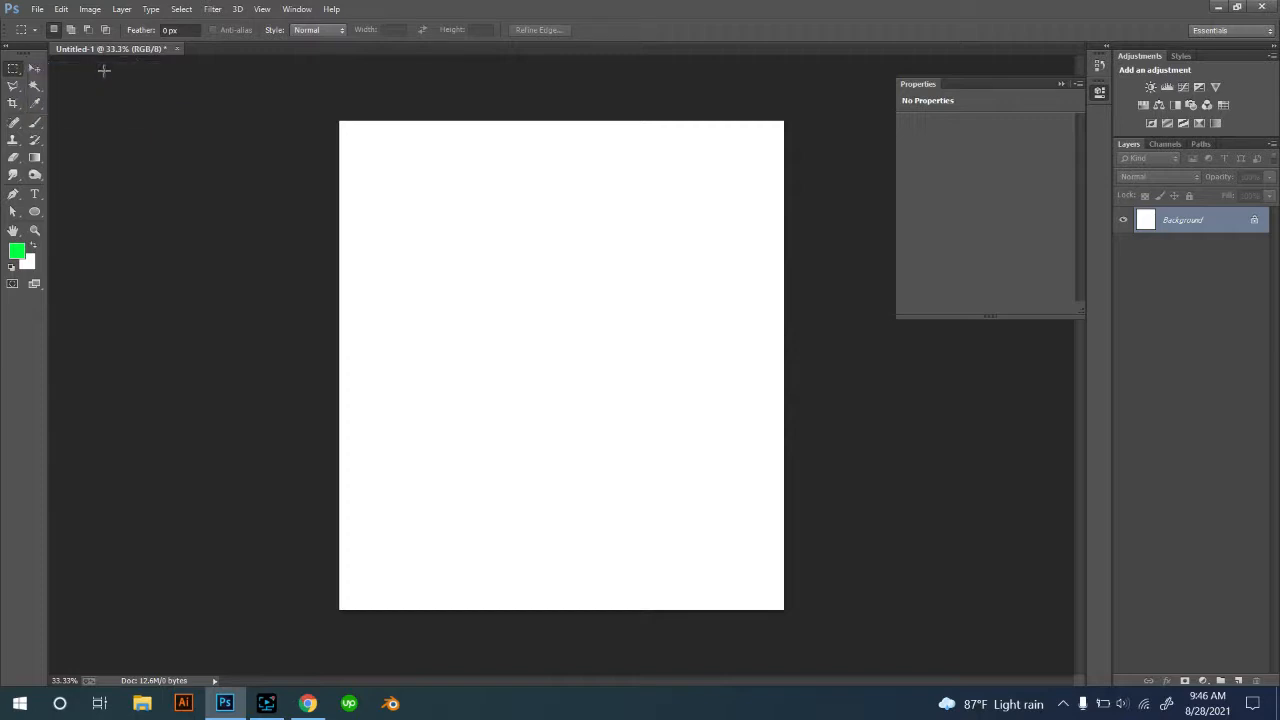
right_click(13, 70)
left_click(93, 68)
right_click(14, 70)
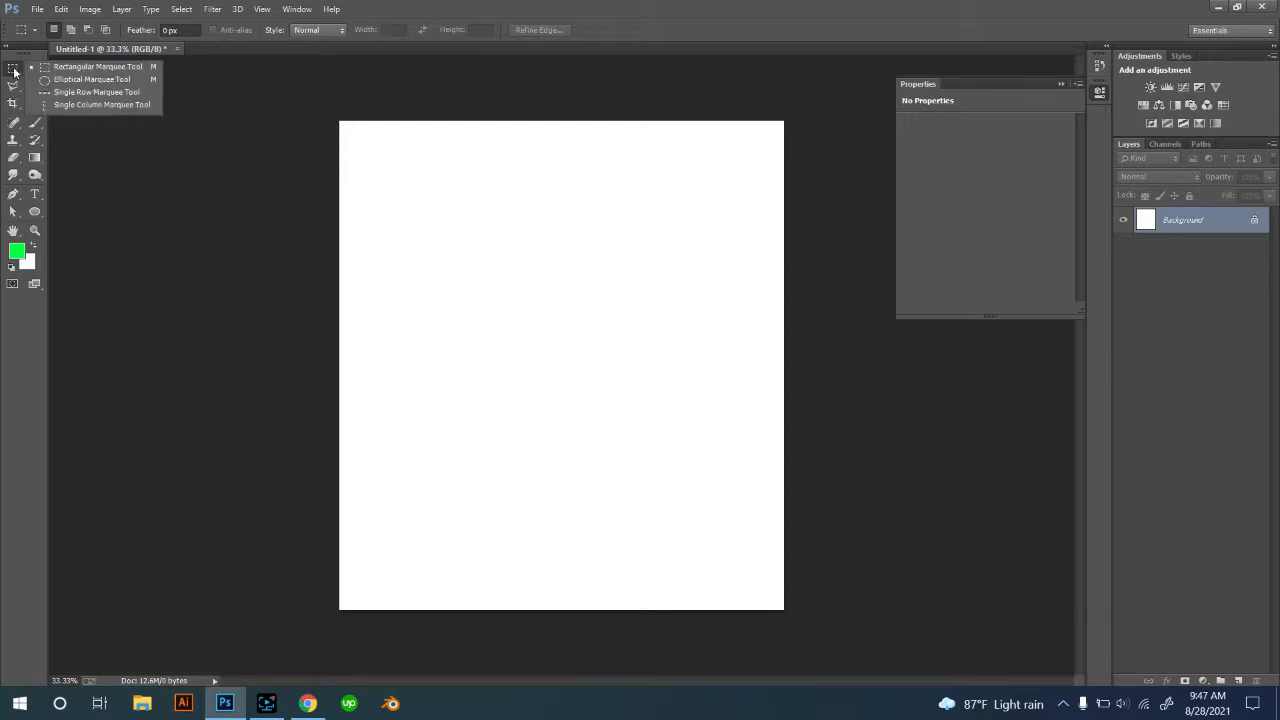
left_click(65, 68)
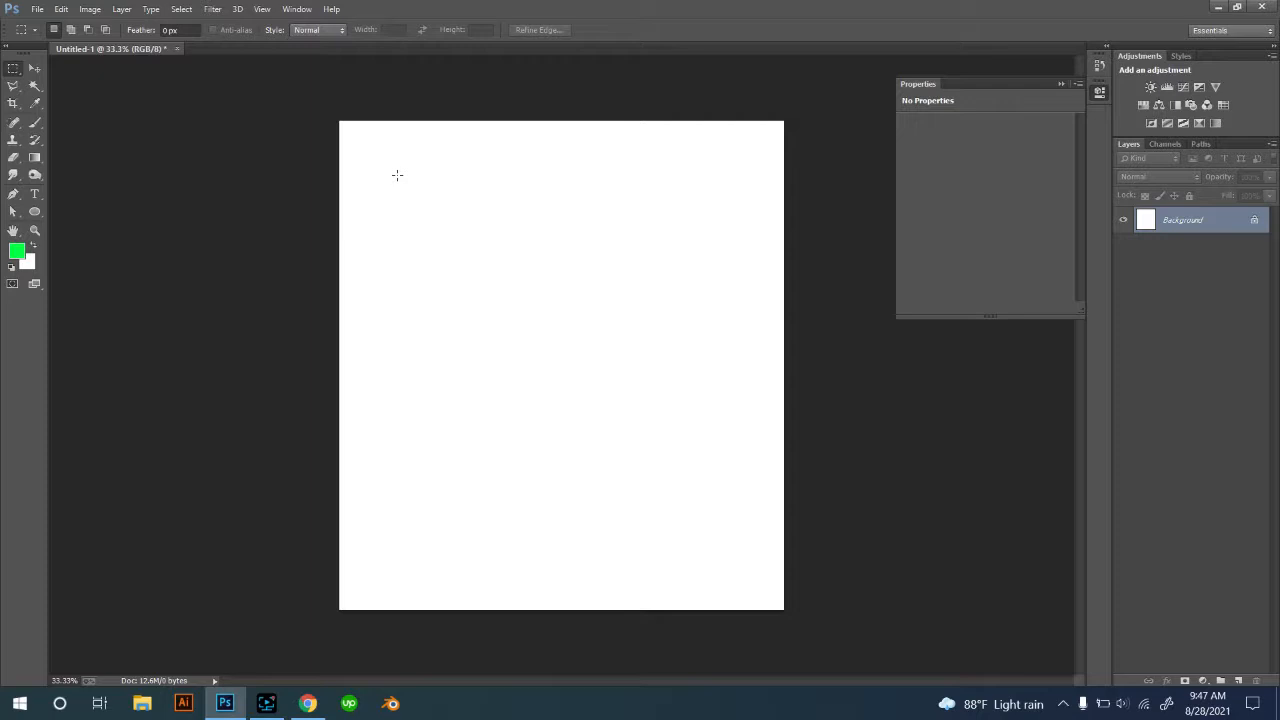
left_click_drag(397, 175, 690, 296)
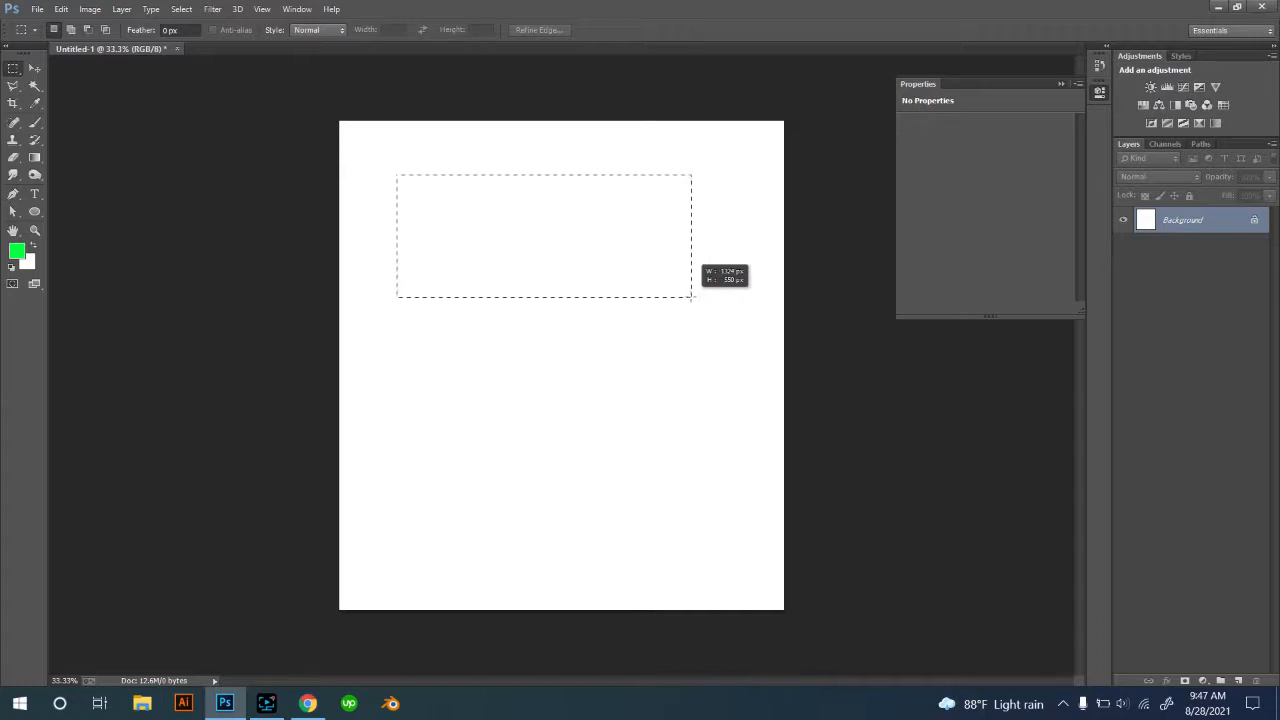
left_click_drag(690, 296, 690, 296)
left_click_drag(691, 297, 691, 297)
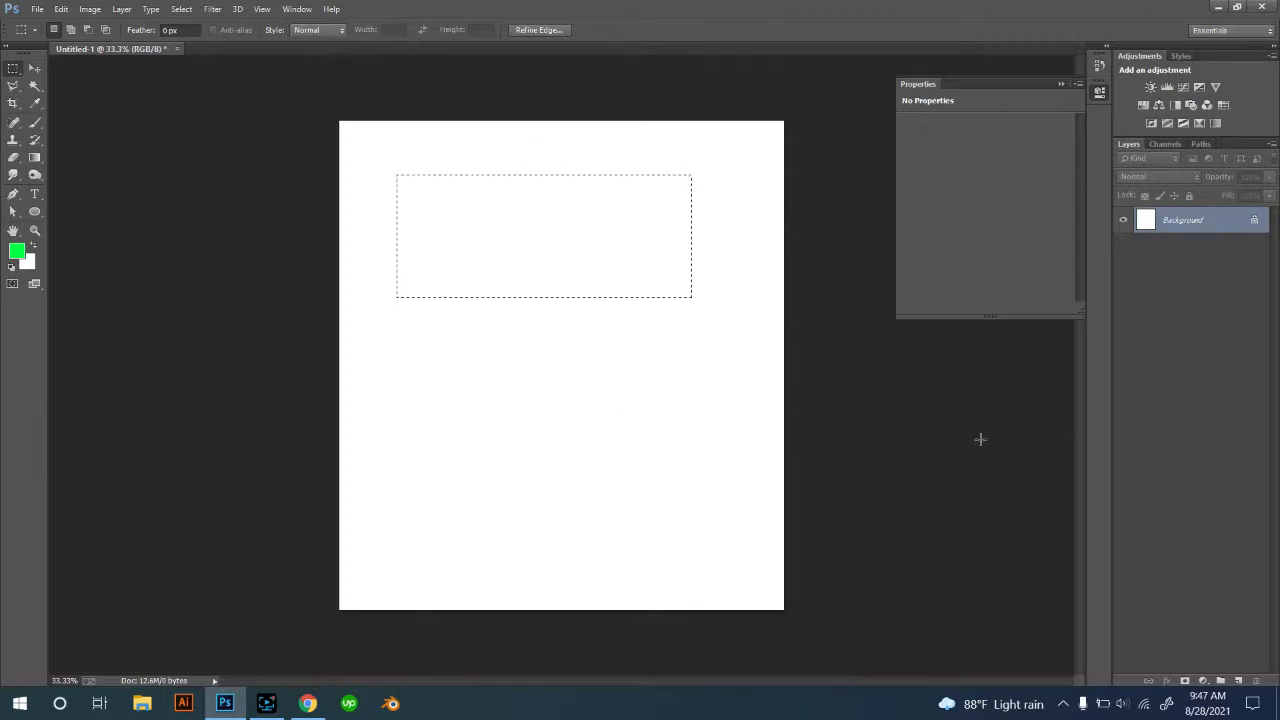
key("ctrl+d")
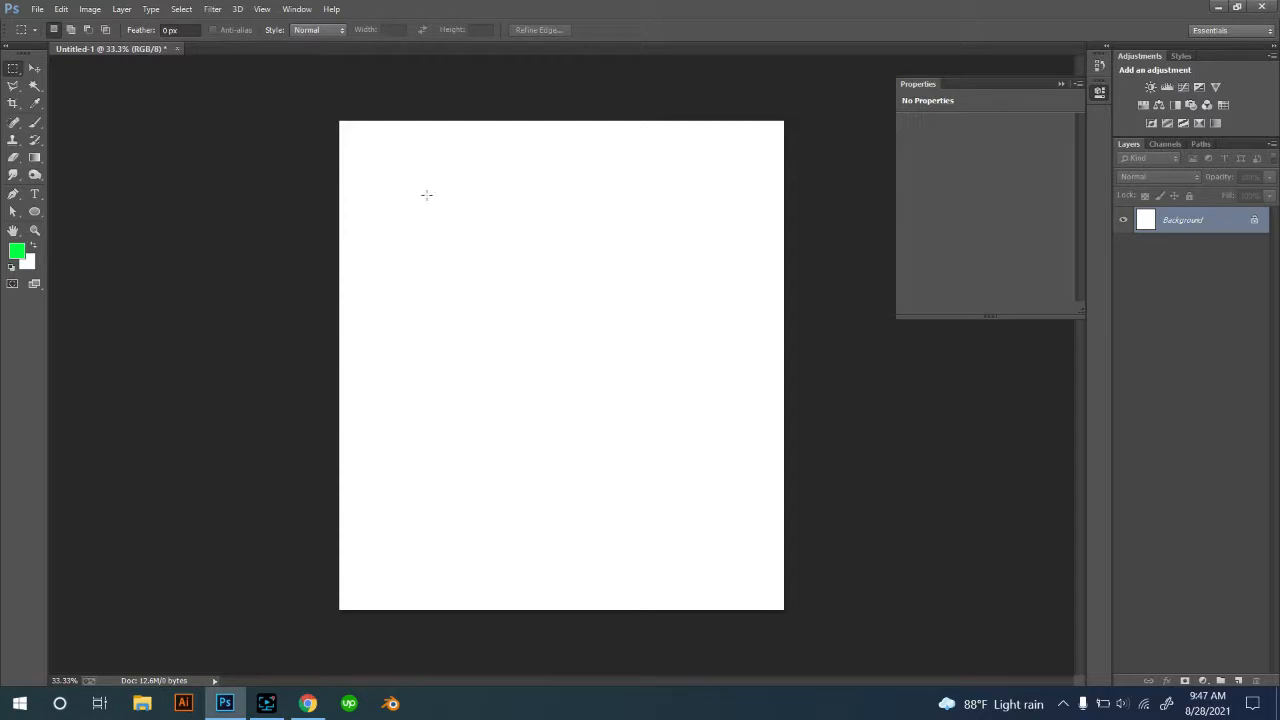
Draw one rectangular marquee in the canvas's upper-left area and another in the lower middle, and deselect.
left_click_drag(432, 216, 508, 334)
key("alt")
left_click_drag(536, 355, 660, 589)
key("alt")
key("ctrl+d")
Draw a series of rectangular marquees across the canvas in New Selection mode, each replacing the previous one, and deselect the last.
right_click(13, 68)
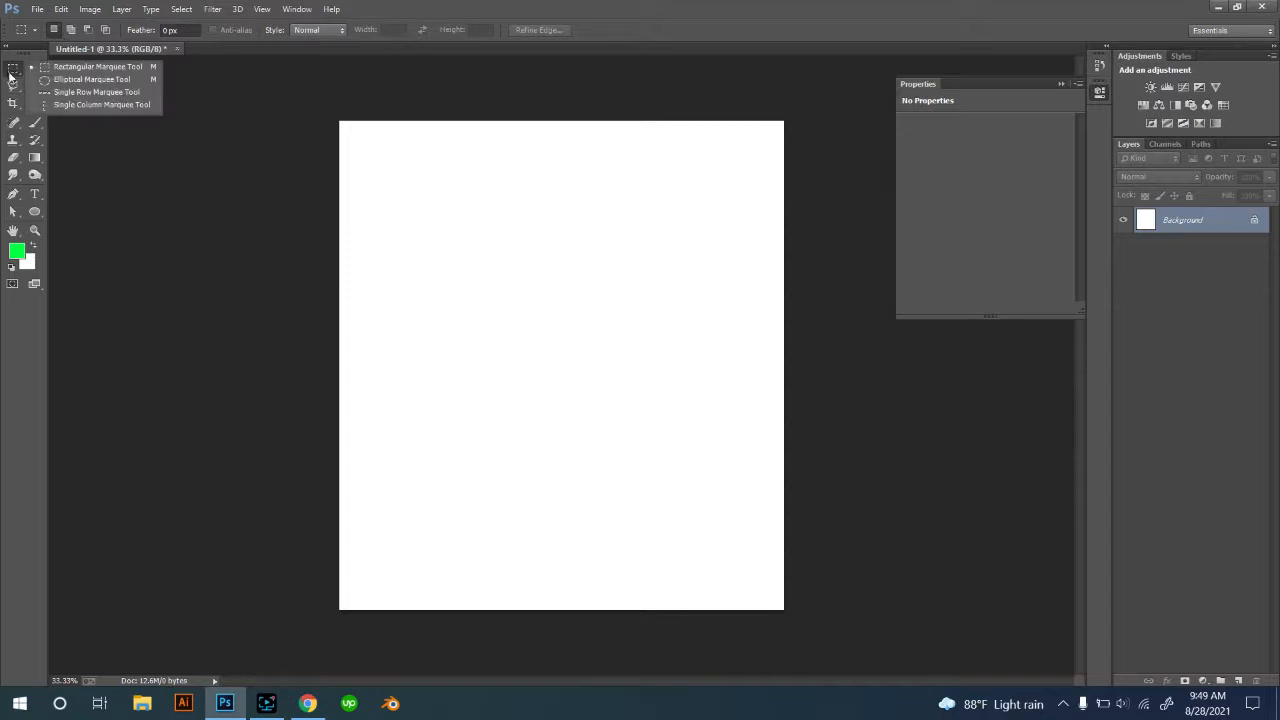
left_click(73, 71)
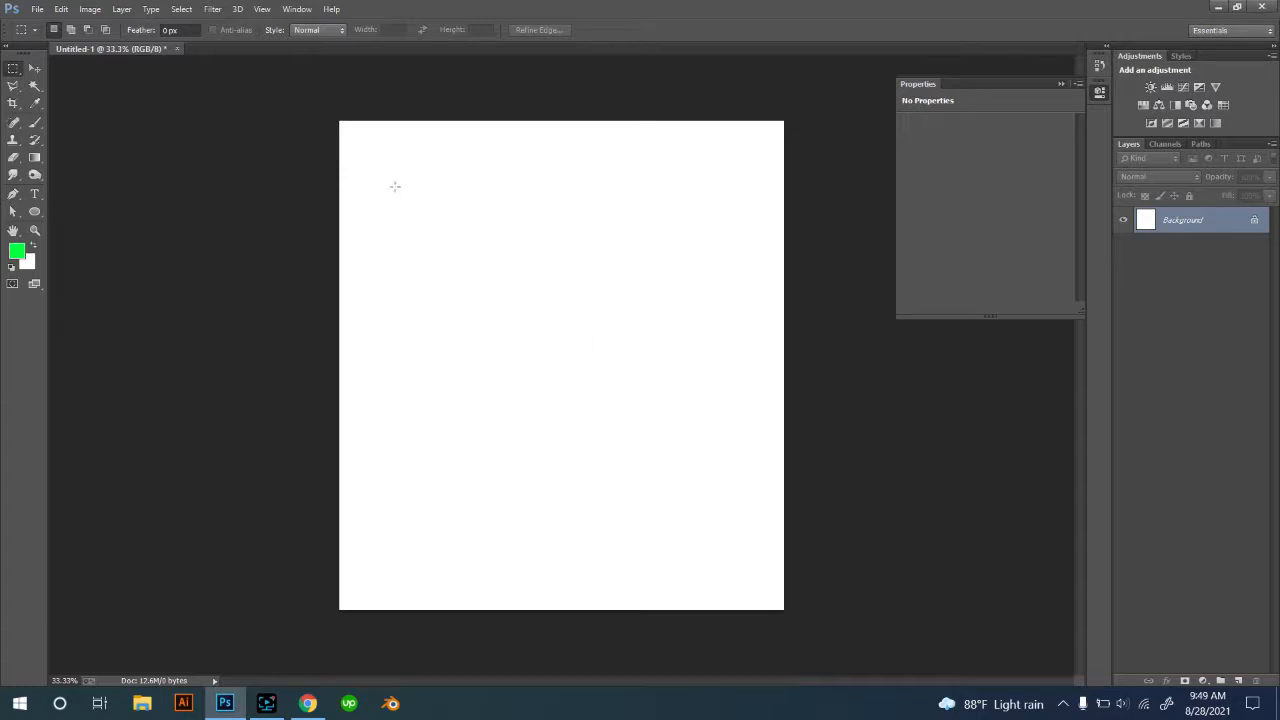
left_click_drag(373, 174, 568, 383)
left_click_drag(620, 163, 742, 342)
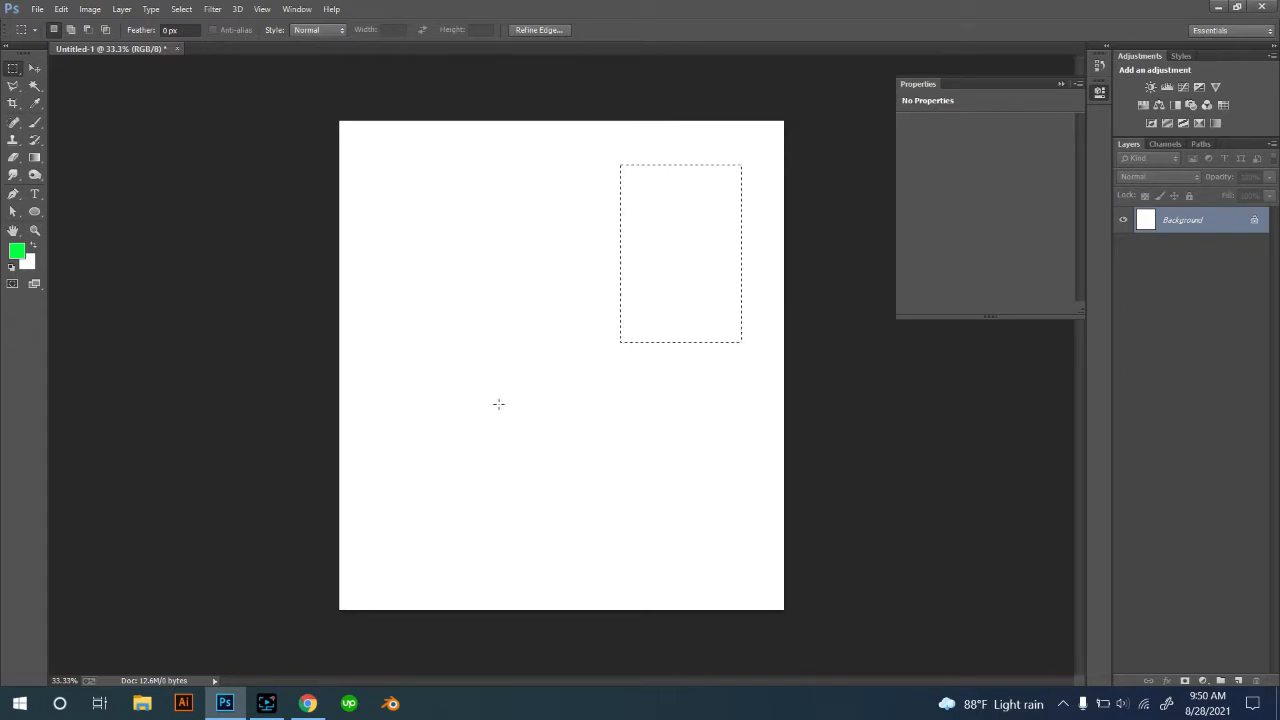
left_click_drag(404, 214, 589, 361)
left_click_drag(483, 153, 681, 320)
left_click_drag(429, 249, 551, 477)
left_click_drag(470, 193, 705, 450)
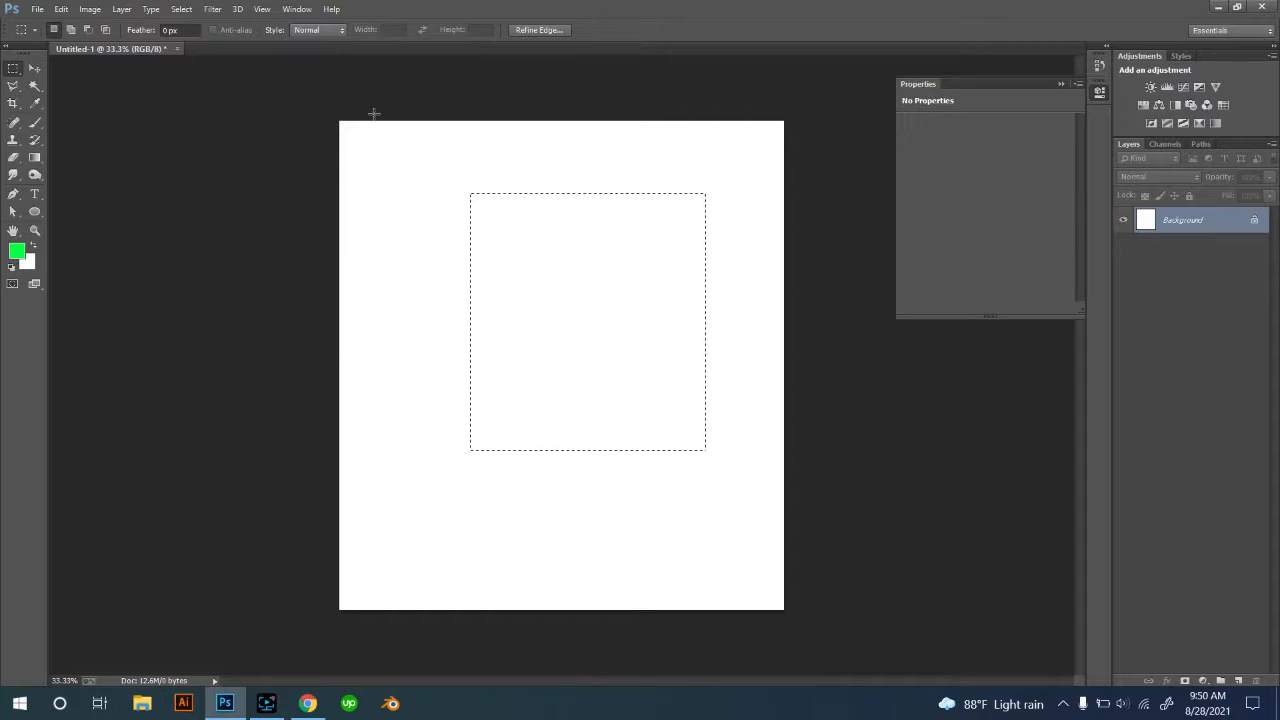
left_click(371, 219)
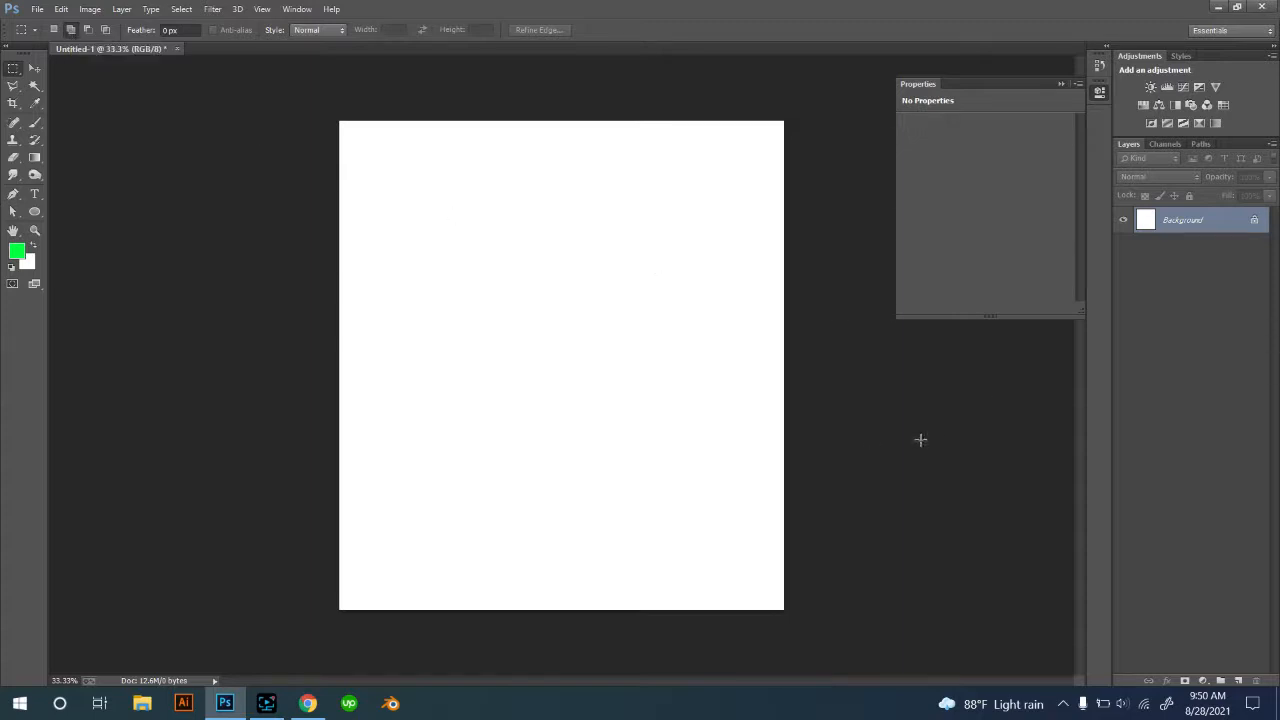
Draw a rectangular selection in the canvas's upper-left area and extend it with added rectangles to the right and downward.
left_click_drag(389, 188, 562, 378)
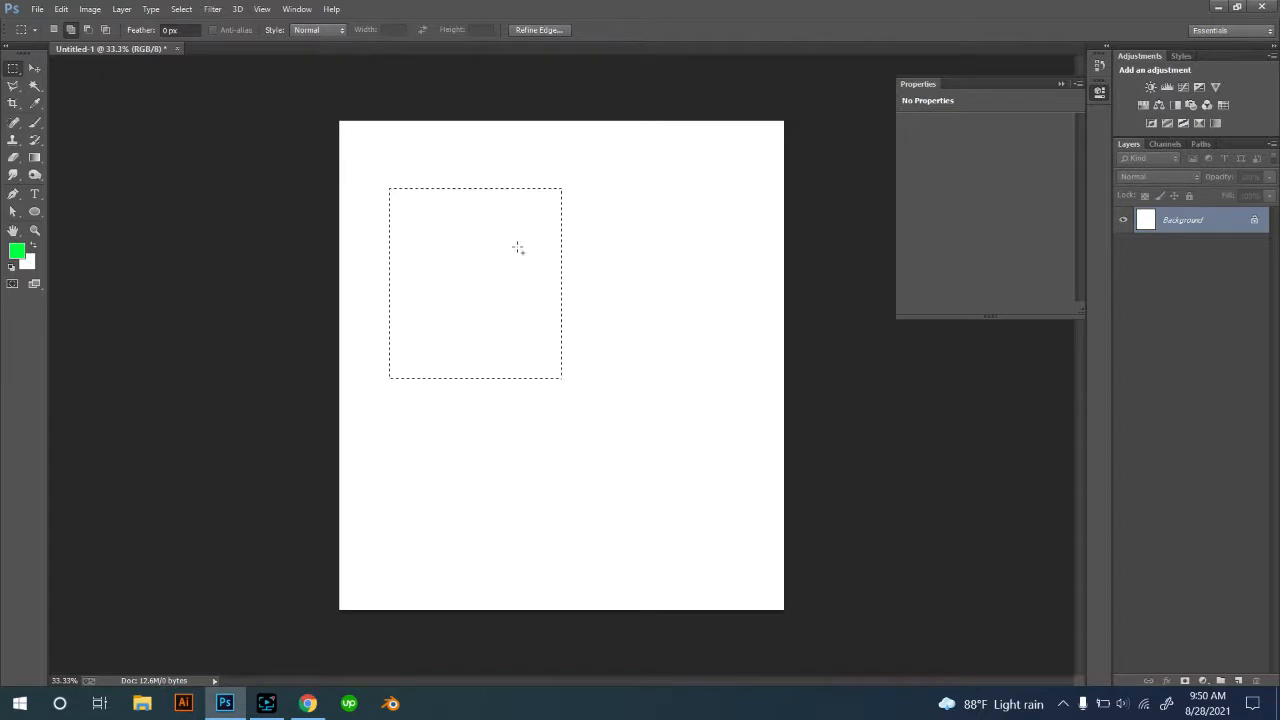
left_click_drag(507, 240, 675, 320)
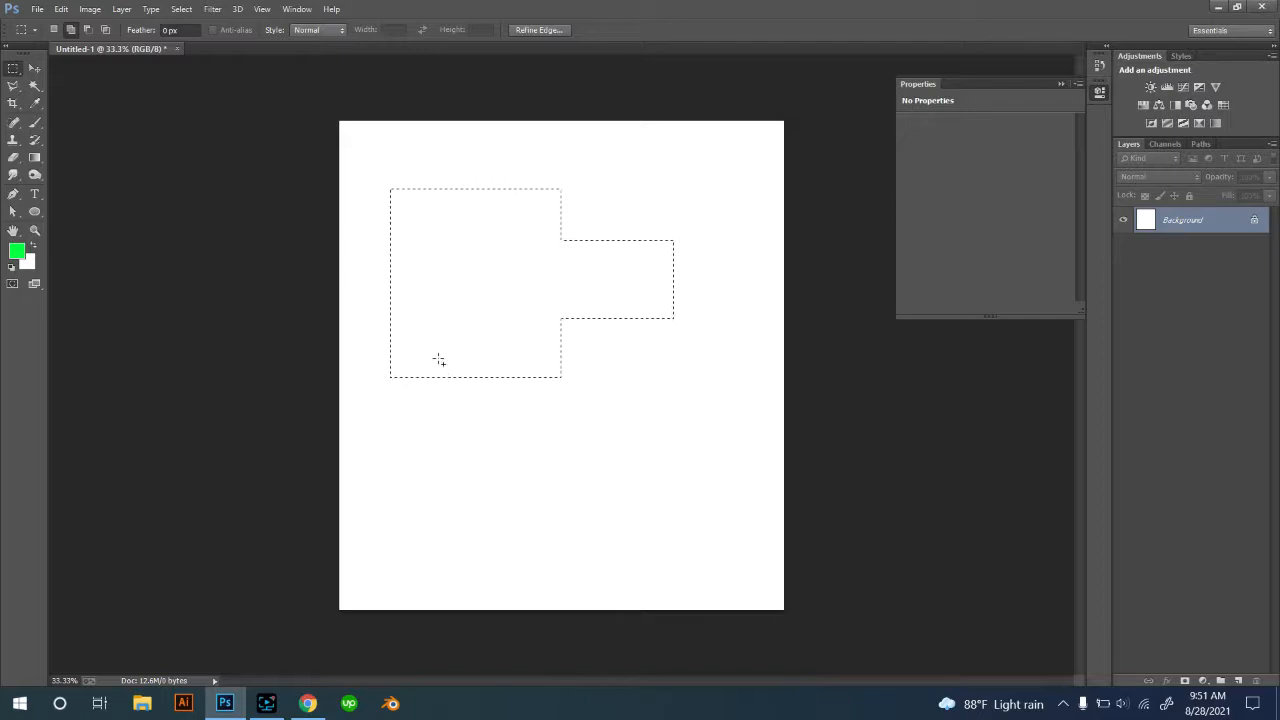
left_click_drag(512, 511, 516, 510)
Subtract rectangles from the right arm's end and the upper-left corner of the combined selection.
left_click(90, 33)
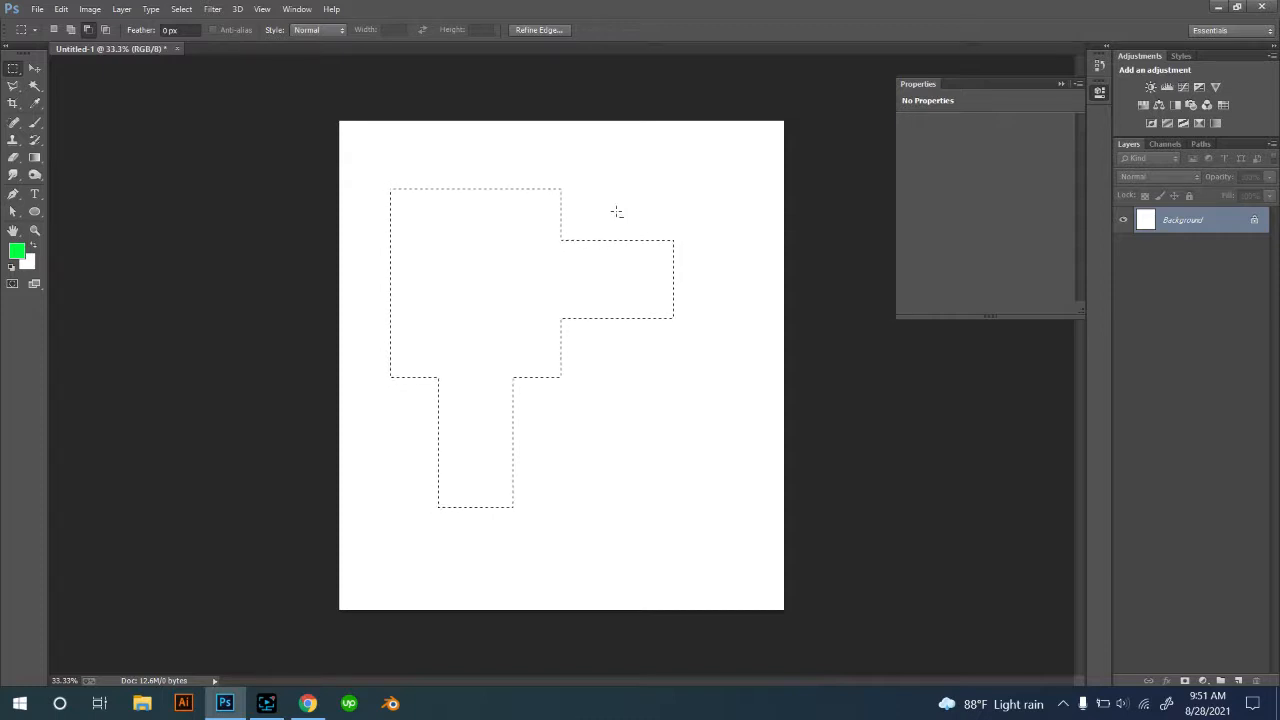
left_click_drag(629, 300, 733, 370)
left_click_drag(350, 148, 503, 321)
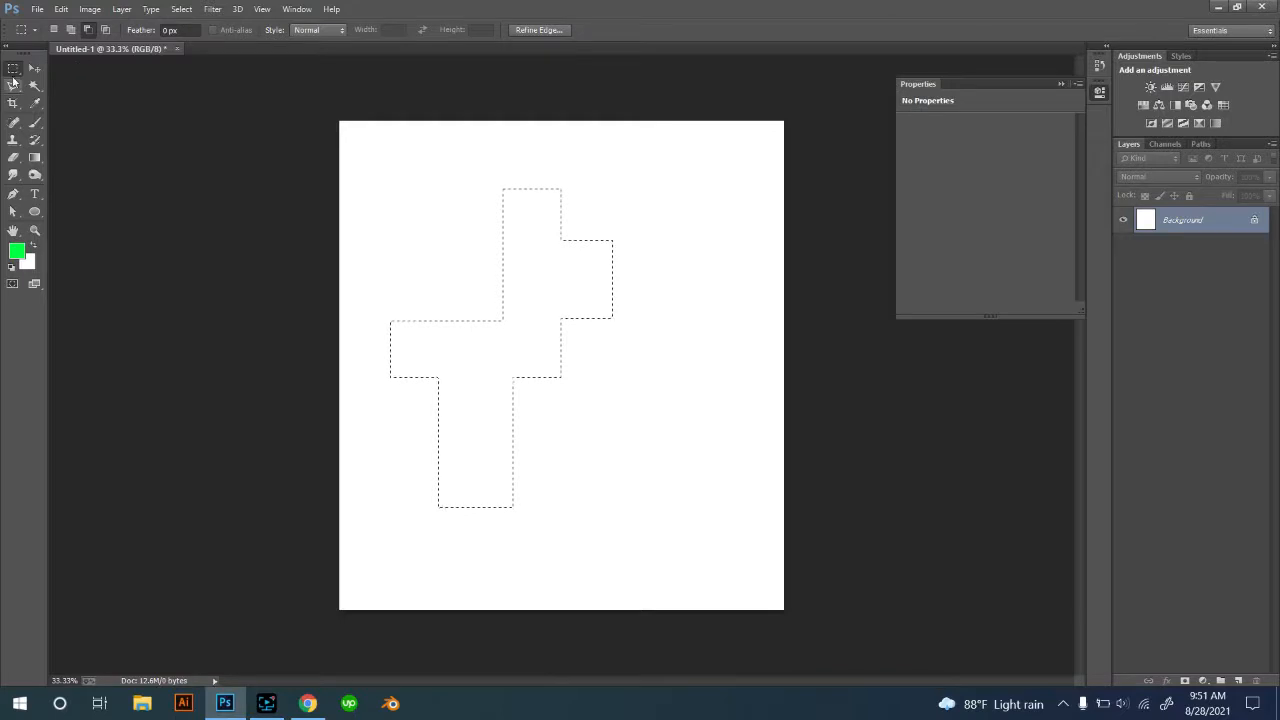
Draw a new large rectangular selection and intersect it with a second rectangle overlapping its lower-right part.
left_click(53, 29)
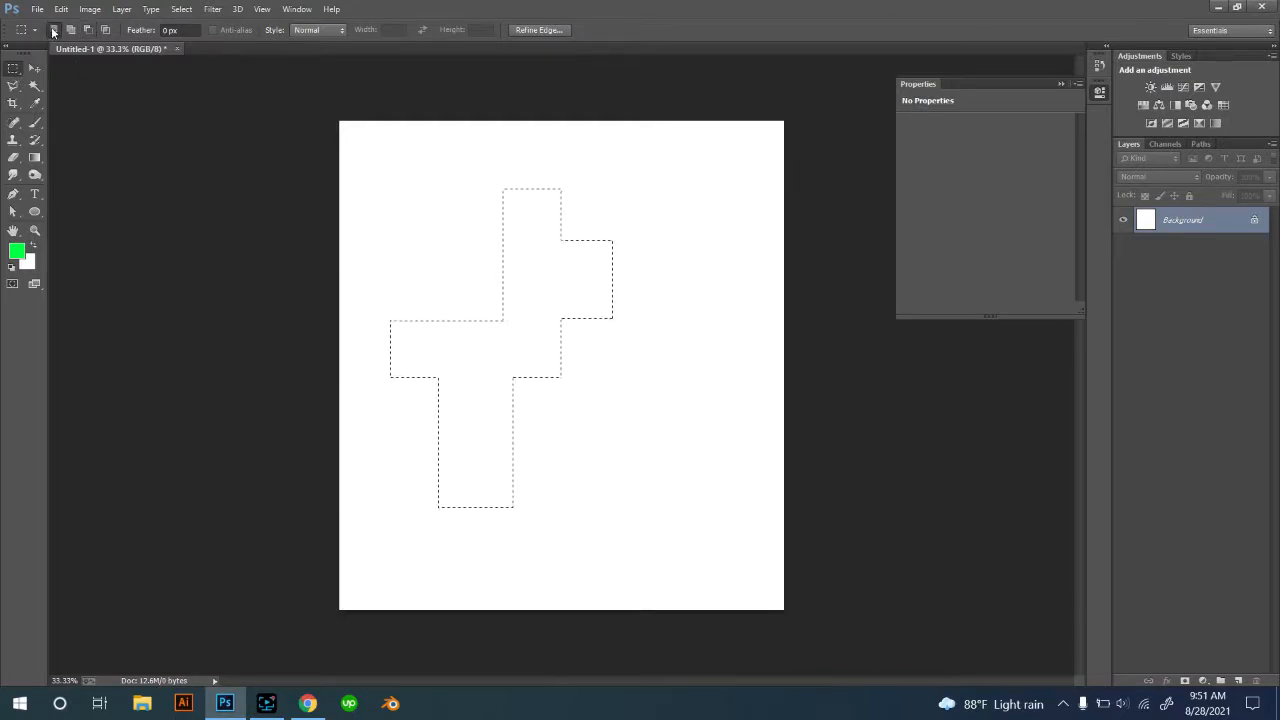
left_click_drag(406, 195, 645, 454)
left_click(106, 30)
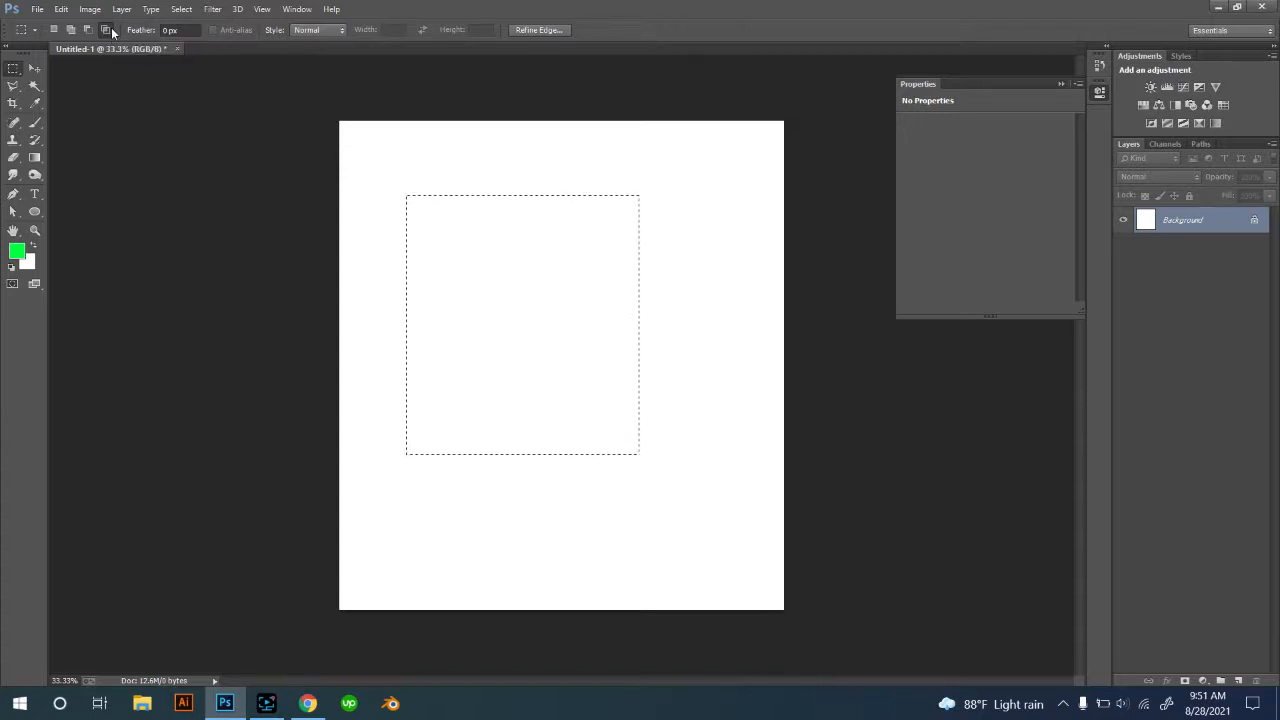
left_click(106, 30)
left_click_drag(632, 466, 756, 562)
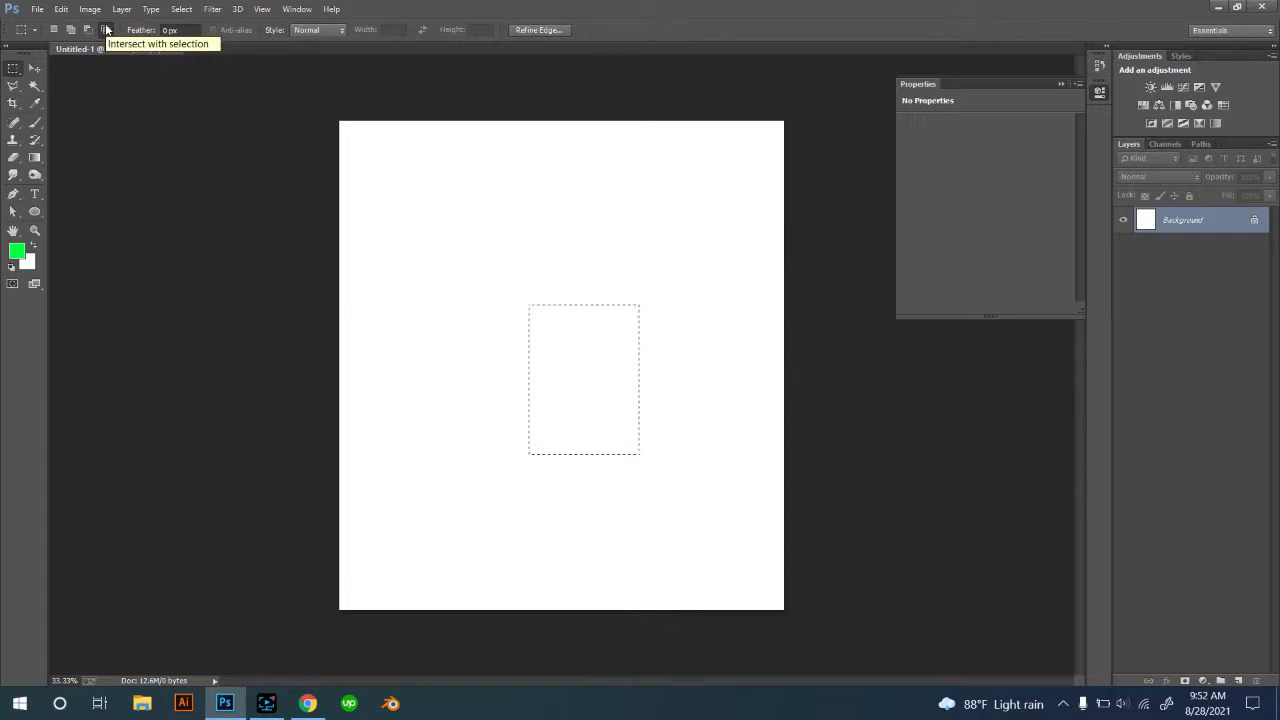
Reposition the selected area left of the canvas centre with the Move Tool, cancelling the Fill dialog.
left_click(34, 68)
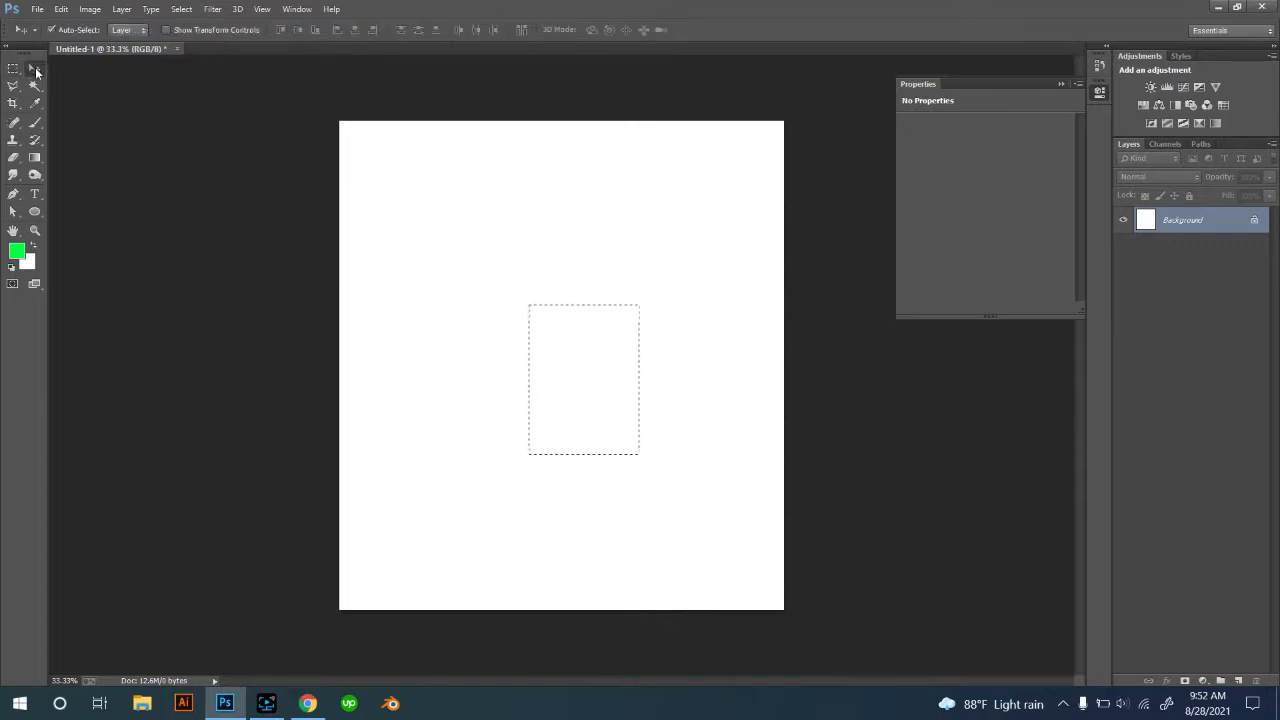
left_click_drag(617, 370, 453, 326)
key("shift+F5")
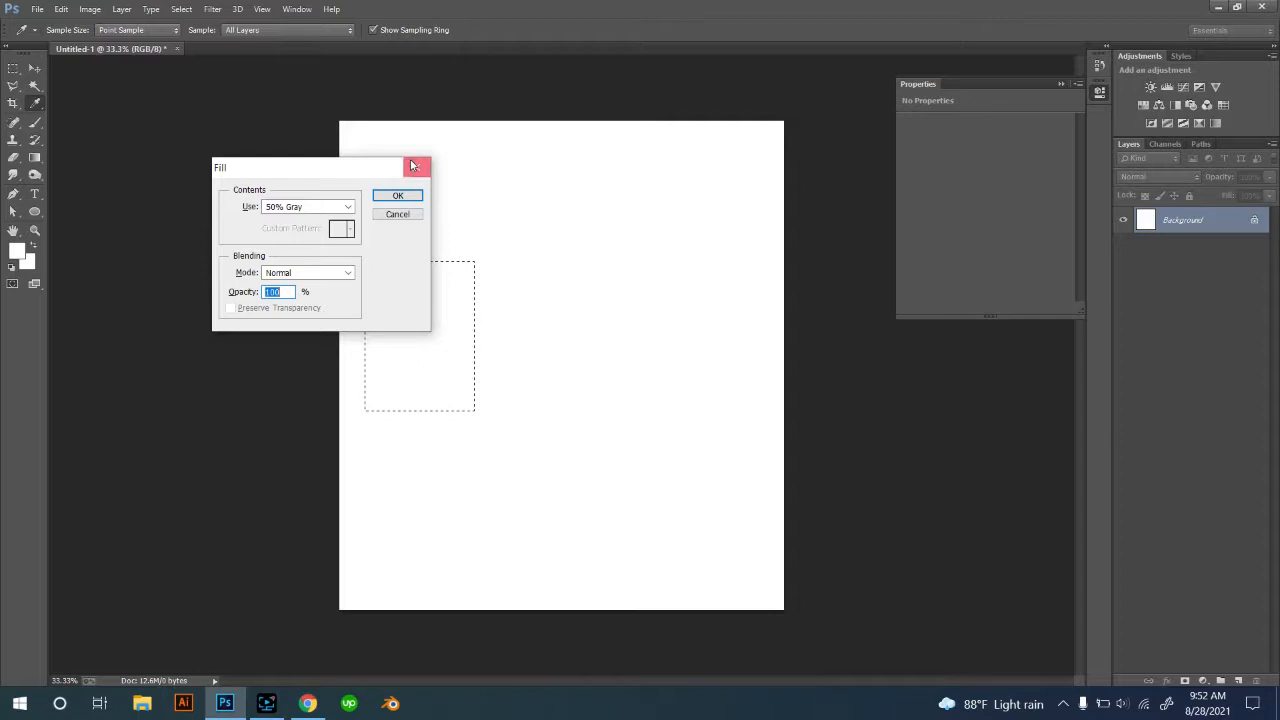
left_click(412, 165)
left_click_drag(446, 340, 522, 370)
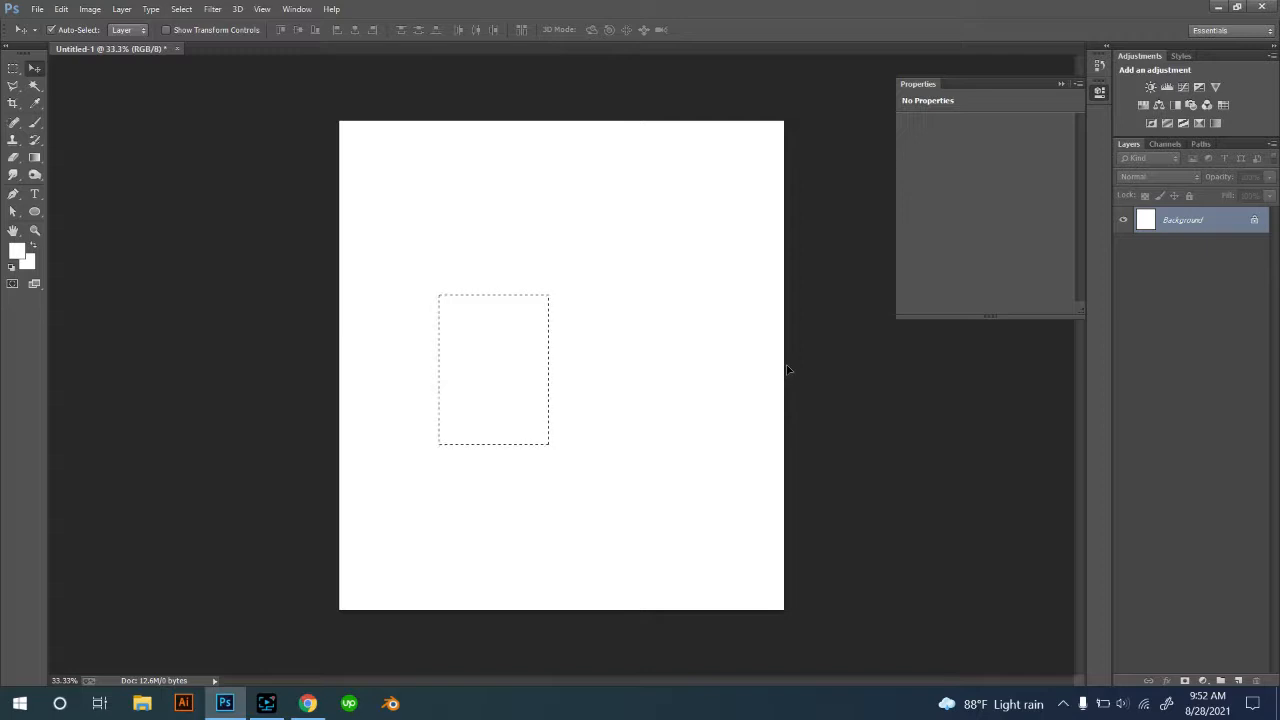
Nudge the selected area slightly to the right in small increments with the Move Tool.
key("Right")
key("Right")
key("Right")
key("Right")
key("Right")
key("Right")
Shift the selection outline to the right with the Rectangular Marquee Tool, first in large increments and then in small ones.
left_click(11, 69)
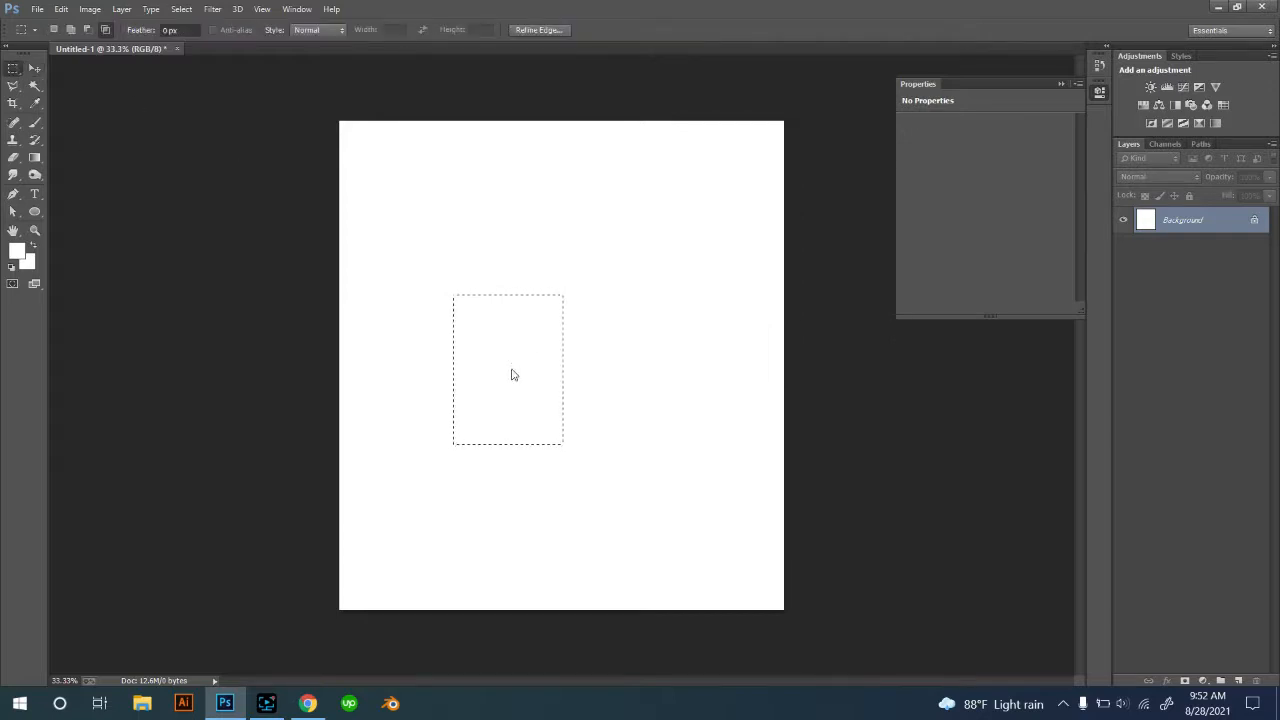
key("shift+Right")
key("shift+Right")
key("shift+Right")
key("shift+Right")
key("Right")
key("Right")
key("Right")
key("Right")
key("Right")
key("Right")
key("Right")
key("Right")
key("Right")
key("Right")
key("Right")
key("Right")
key("Right")
key("Right")
key("Right")
key("Right")
key("Right")
key("Right")
key("Right")
key("Right")
key("Right")
key("Right")
key("Right")
key("Right")
key("Right")
key("Right")
key("Right")
key("Right")
key("Right")
key("Right")
key("Right")
key("Right")
Draw several overlapping rectangular marquees around the canvas centre in Intersect with Selection mode.
right_click(13, 68)
left_click(70, 67)
left_click_drag(528, 368, 640, 270)
left_click_drag(500, 249, 564, 342)
left_click_drag(544, 313, 628, 407)
left_click_drag(480, 242, 703, 507)
left_click_drag(556, 321, 658, 472)
Draw a tall rectangular selection near the canvas centre in New Selection mode and move its outline to the upper left.
right_click(13, 71)
left_click(54, 30)
left_click_drag(511, 221, 648, 473)
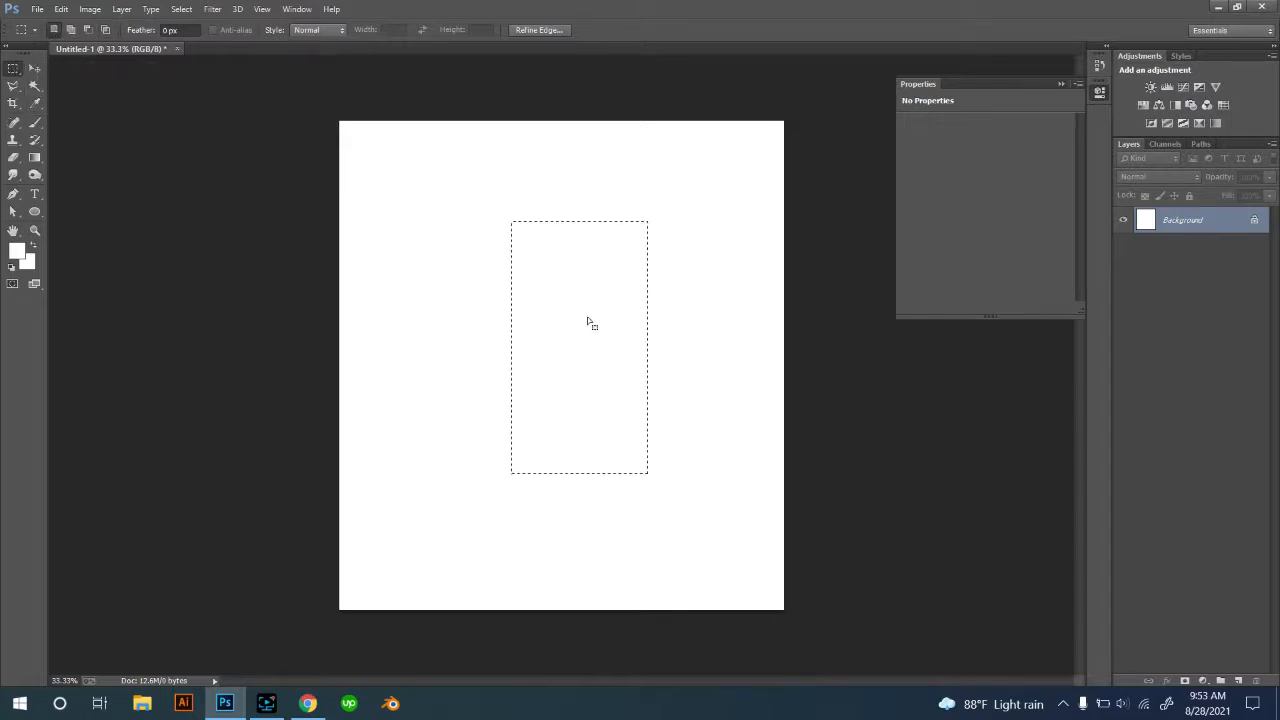
left_click_drag(590, 338, 497, 300)
Intersect the tall selection with a small inner rectangle about 172 by 139 px, and undo it.
left_click(105, 30)
left_click_drag(487, 311, 528, 345)
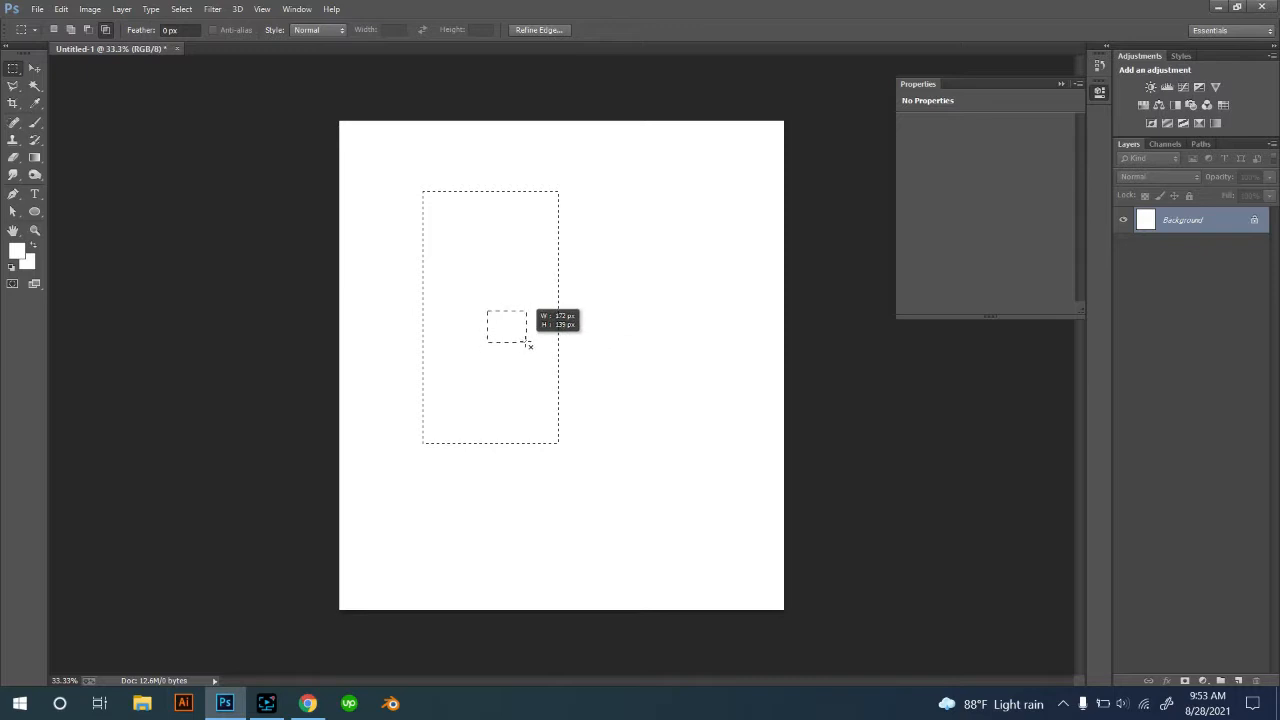
key("ctrl+z")
Subtract a rectangle from the right side of the tall selection, and undo the subtraction.
left_click(88, 29)
left_click_drag(487, 281, 631, 407)
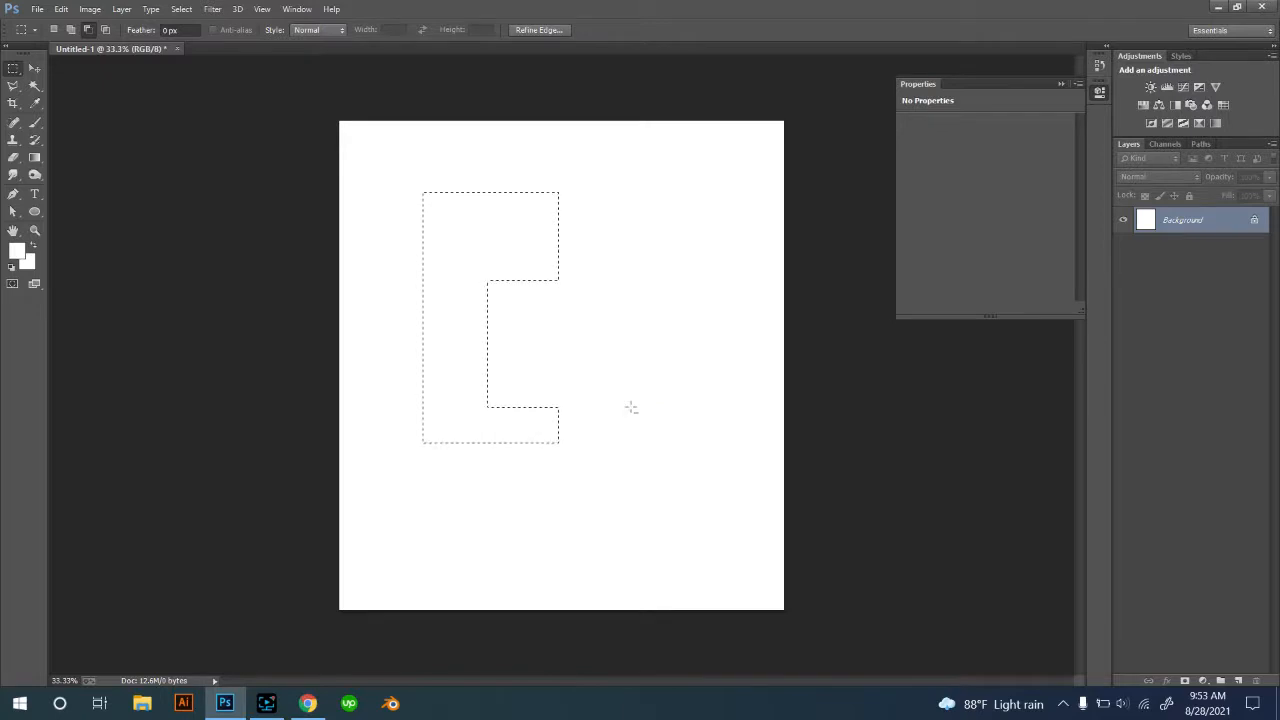
key("ctrl+z")
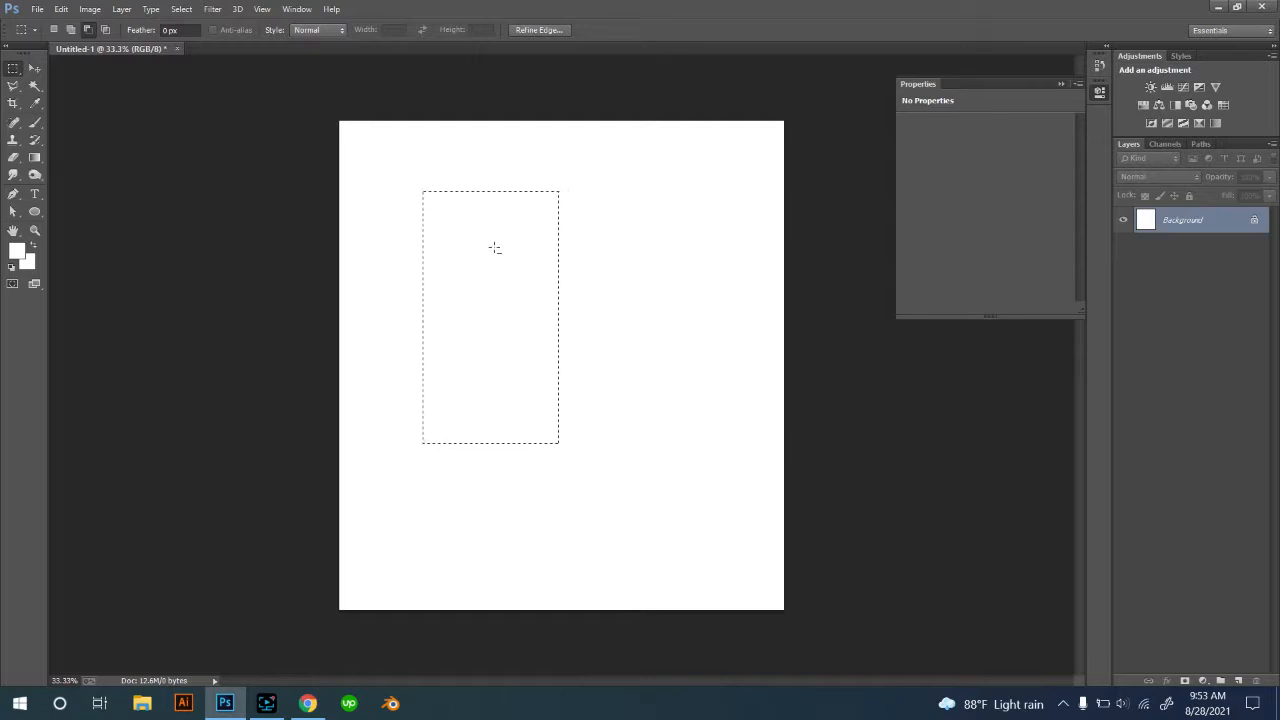
Switch to New Selection mode, move the tall selection outline toward the lower right, and nudge it further right in large increments.
left_click(53, 31)
left_click_drag(481, 296, 567, 354)
key("shift+Right")
key("shift+Right")
key("shift+Right")
key("shift+Right")
key("shift+Right")
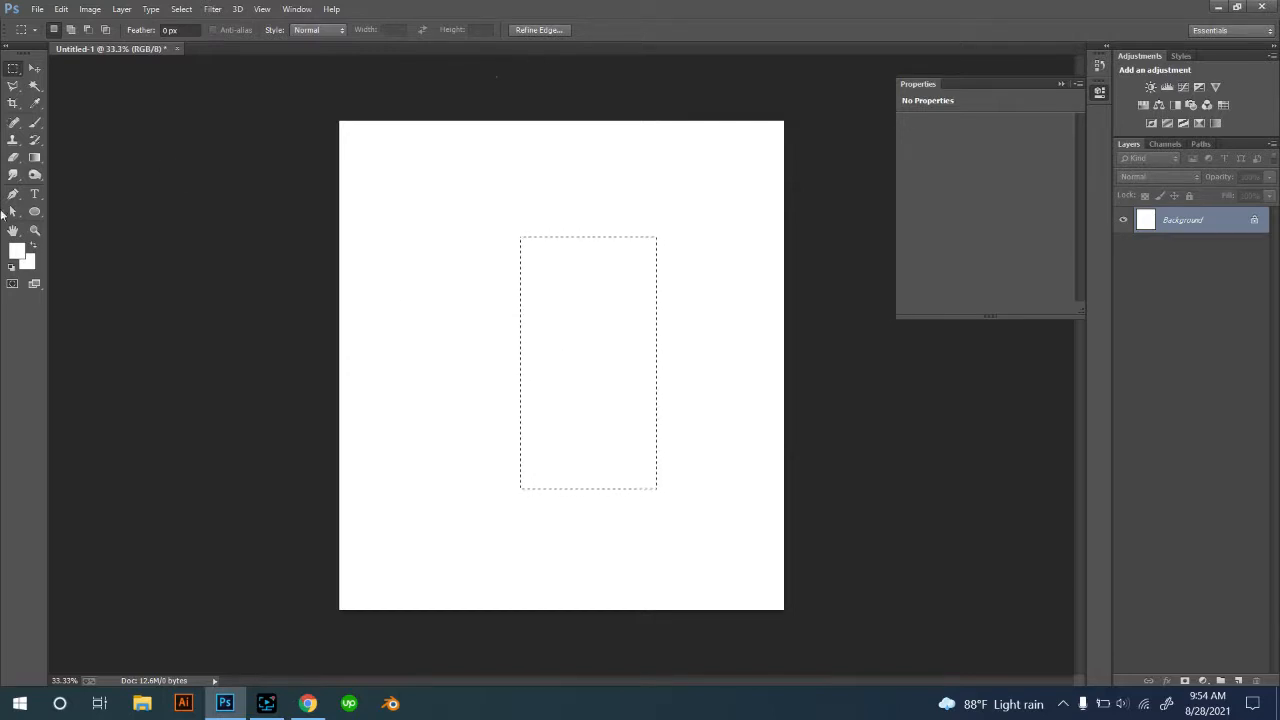
Try to move the selected area of the Background layer with the Move Tool, and deselect it.
left_click(34, 68)
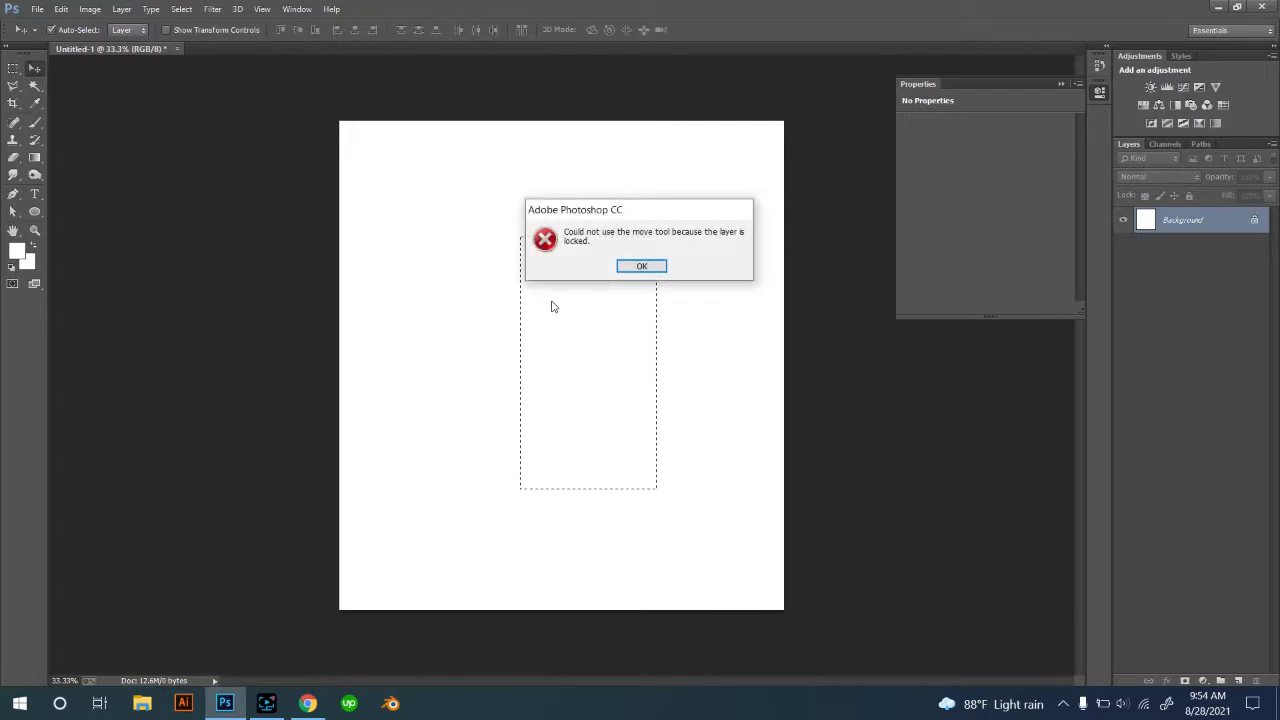
left_click(641, 266)
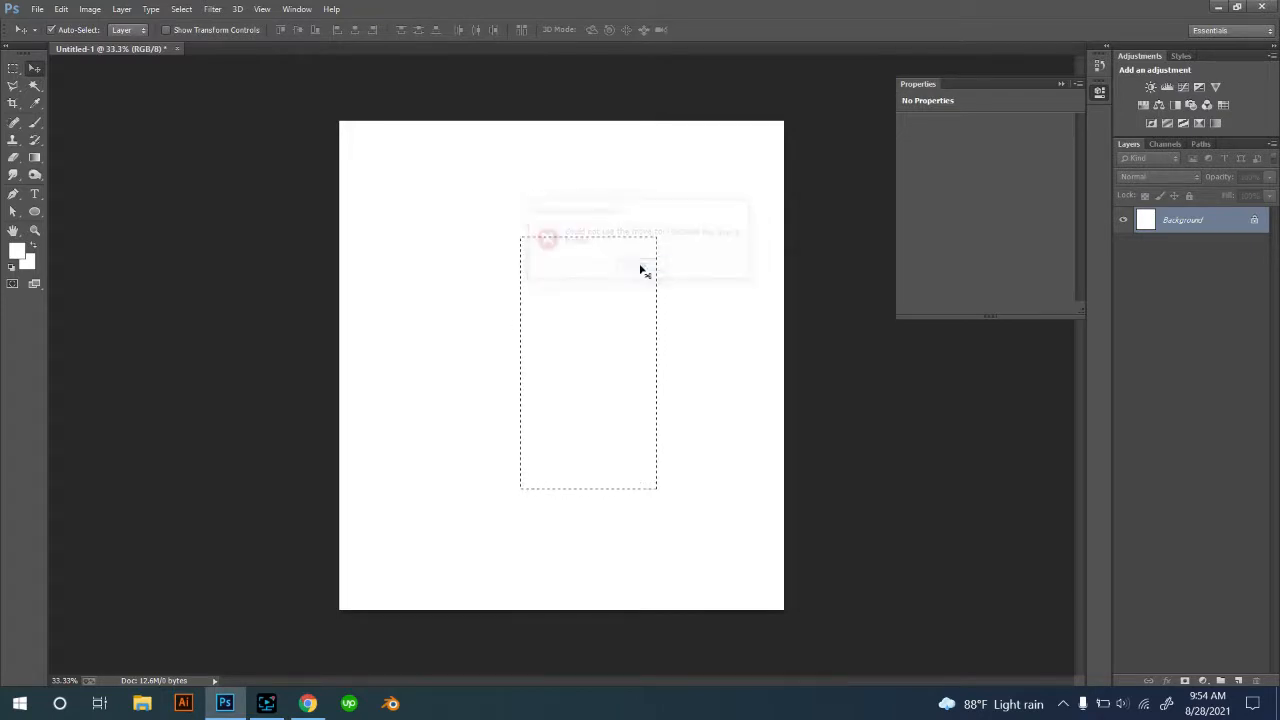
key("ctrl+d")
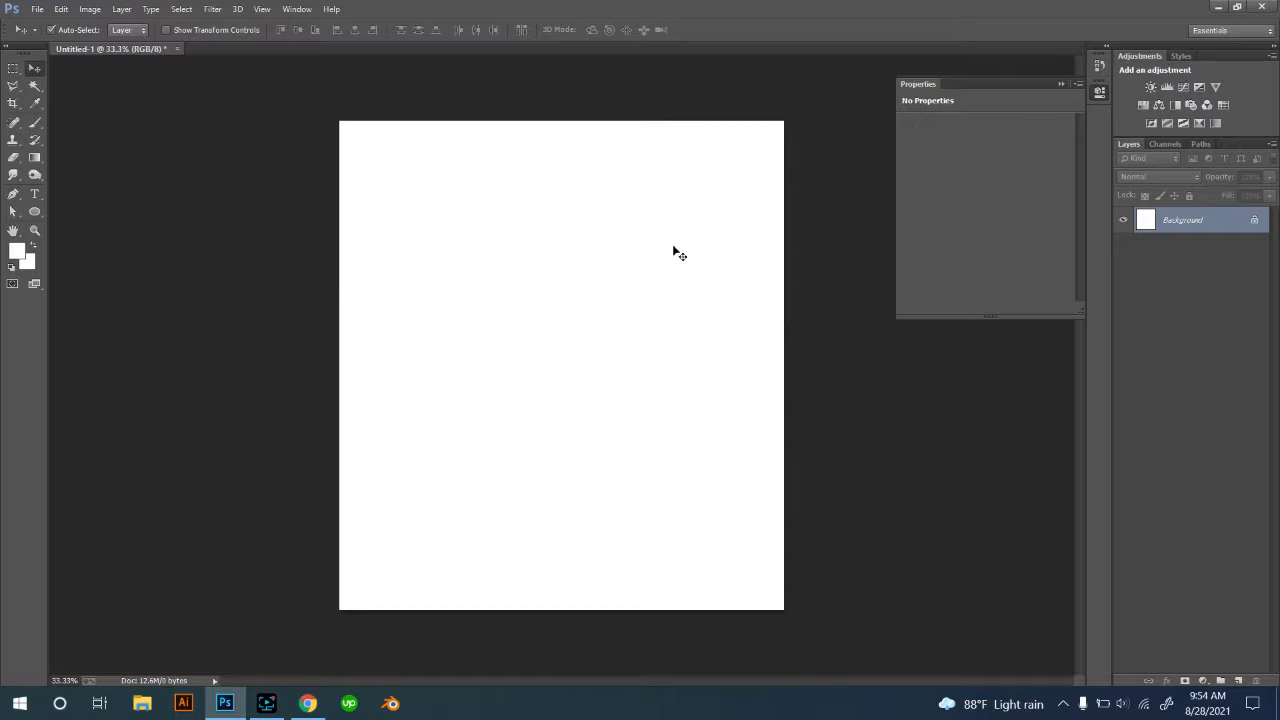
Draw a rectangular selection in the canvas's upper-left area and intersect it with a rectangle overlapping its lower-right corner.
left_click_drag(8, 72, 56, 70)
left_click_drag(387, 186, 545, 378)
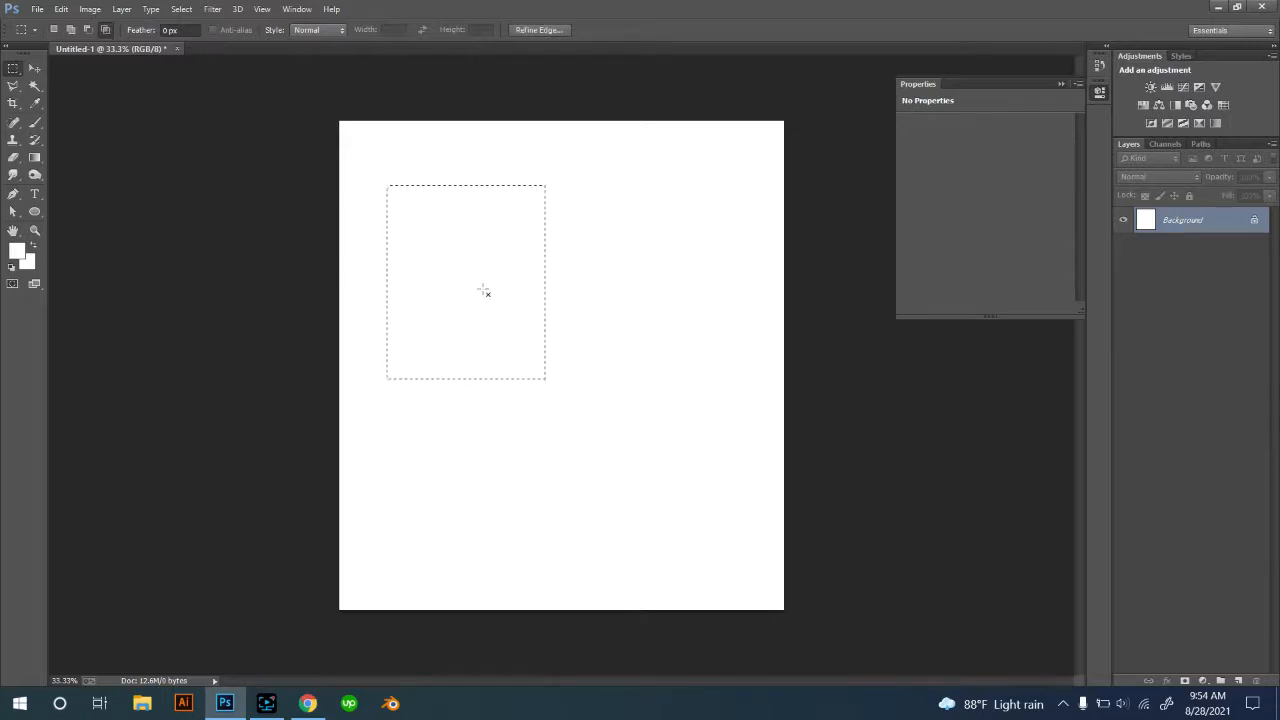
left_click_drag(462, 265, 645, 495)
Nudge the small selection outline right in large increments, and reposition it near the canvas's upper-left corner.
key("shift+Right")
key("shift+Right")
key("shift+Right")
key("shift+Right")
key("shift+Right")
key("shift+Right")
key("shift+Right")
left_click_drag(531, 337, 420, 209)
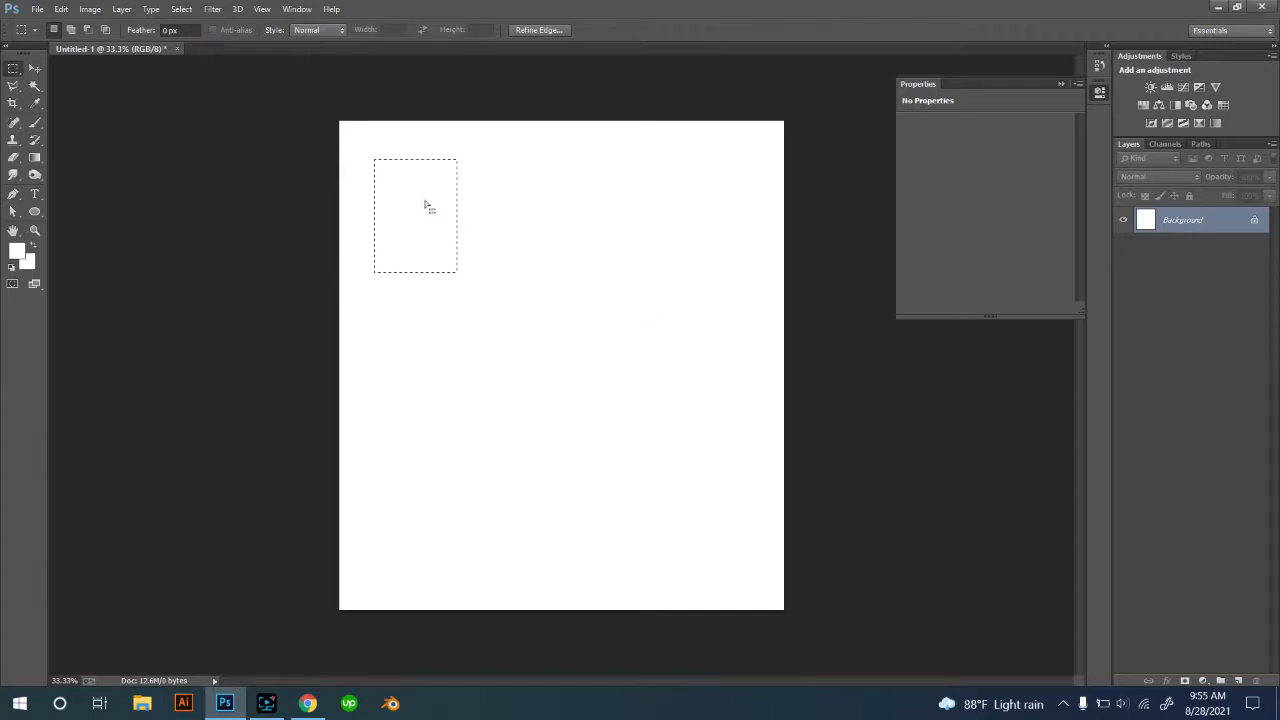
Move the small selection outline toward the canvas centre, adjust its position, and deselect it.
left_click_drag(409, 206, 577, 402)
left_click_drag(565, 386, 536, 351)
left_click(63, 100)
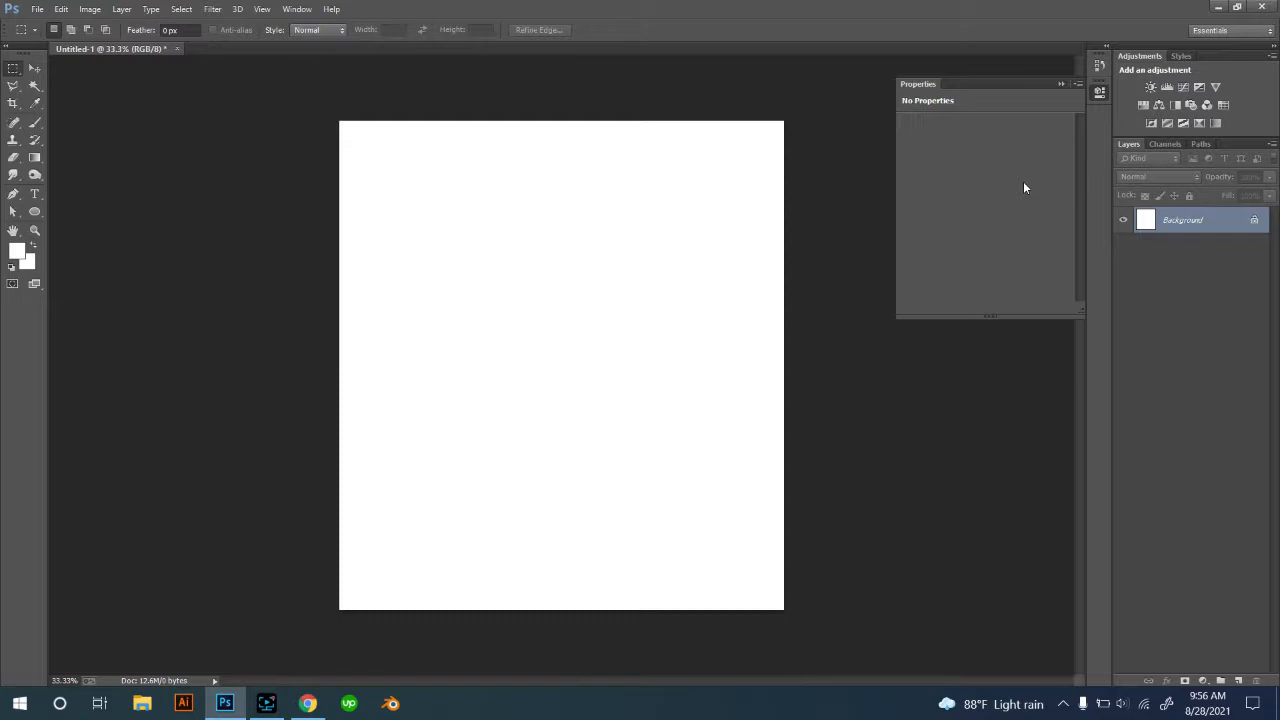
right_click(17, 71)
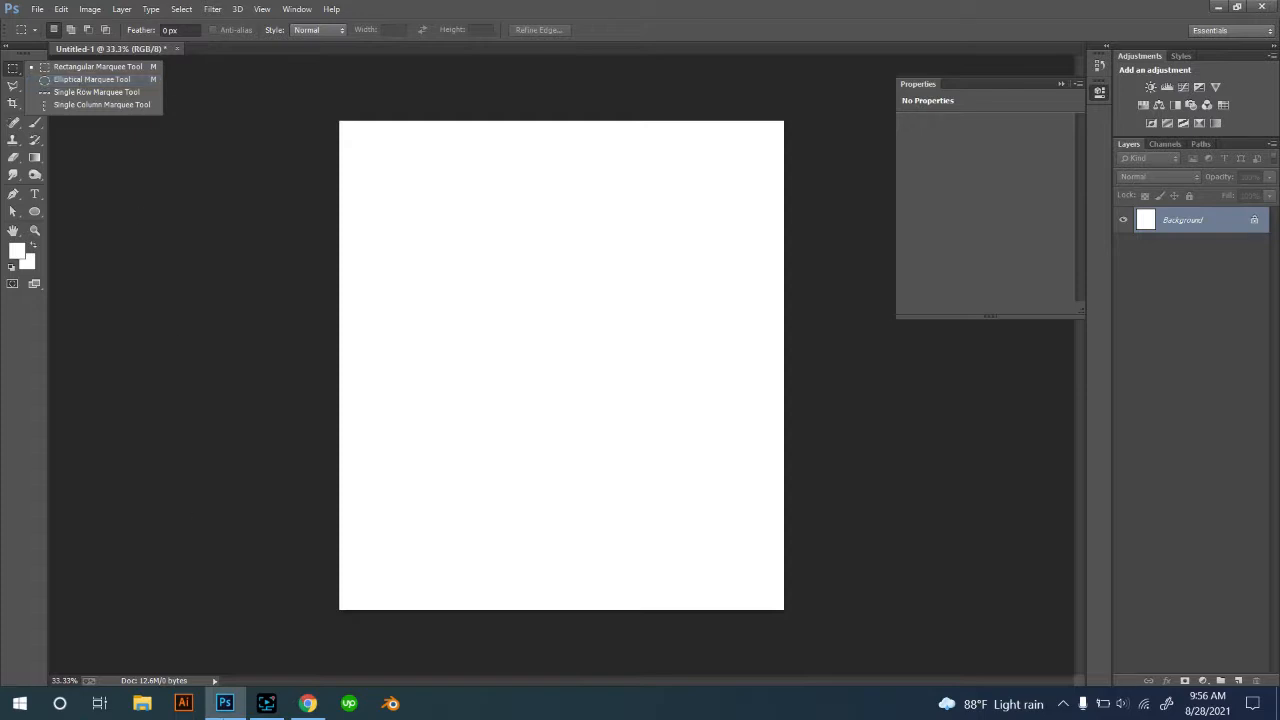
left_click(265, 705)
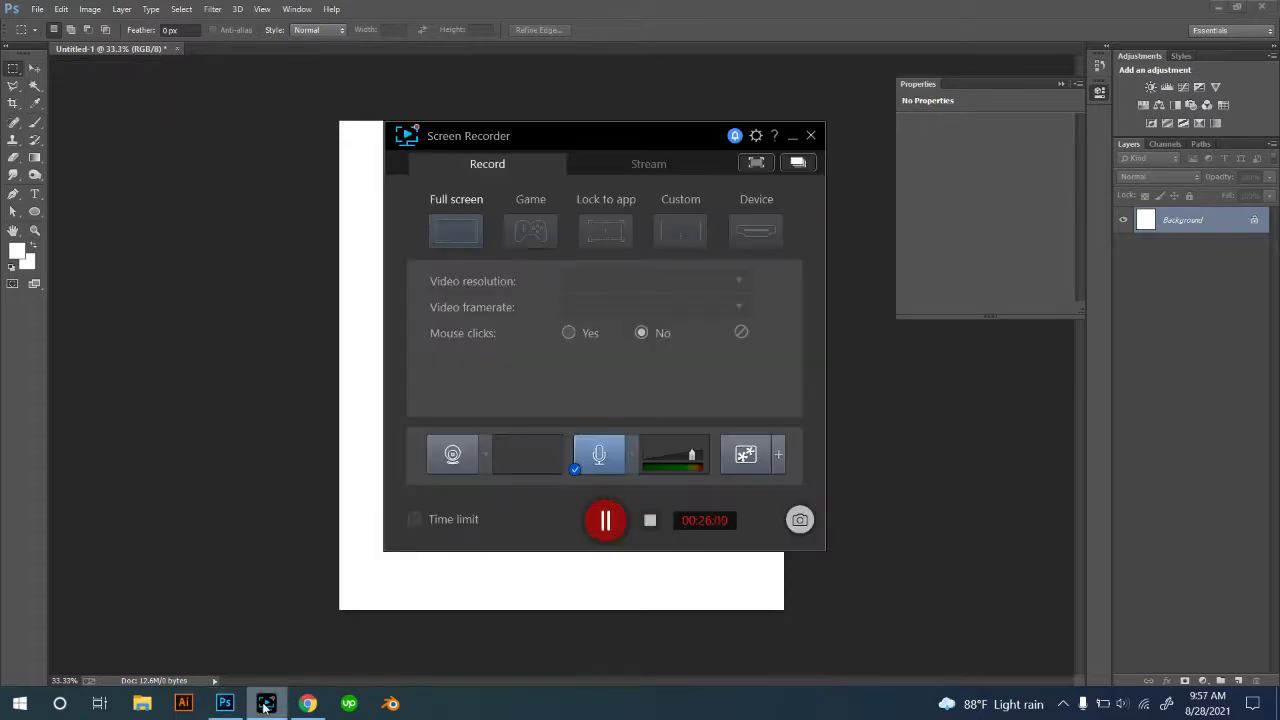
left_click(265, 705)
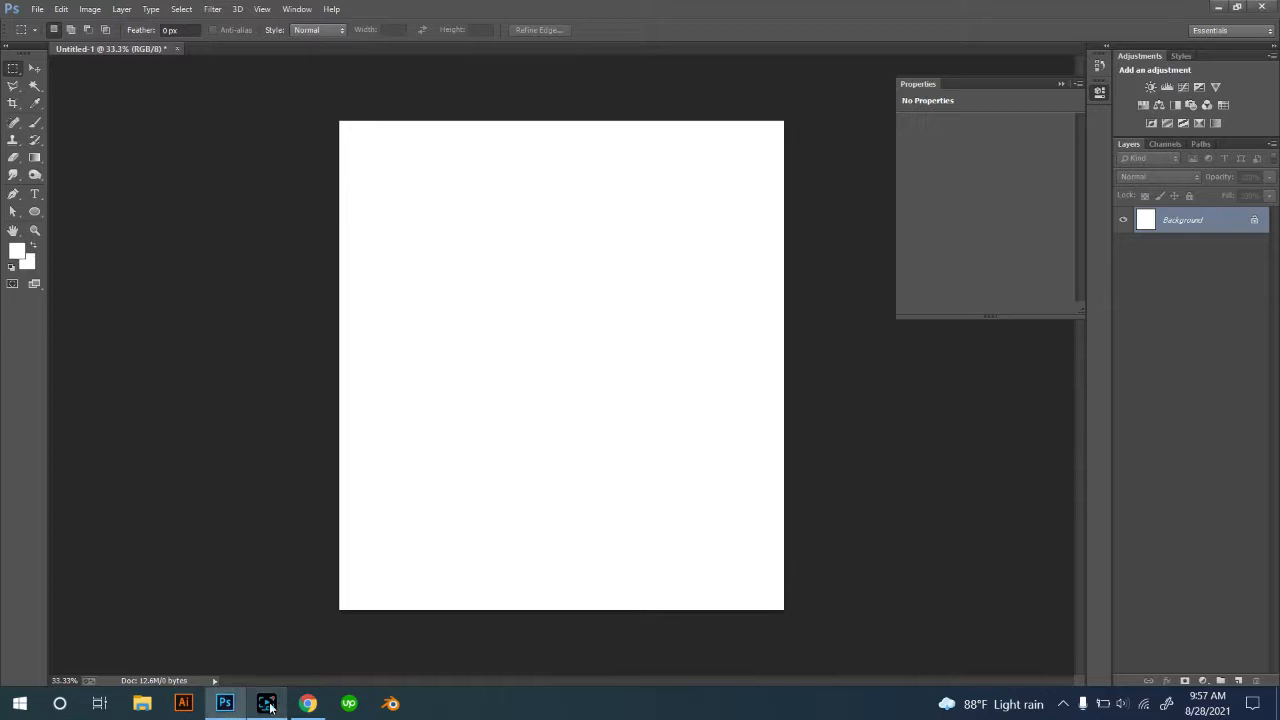
Draw a circular selection in the canvas's upper-left area with the Elliptical Marquee Tool in New Selection mode.
right_click(14, 70)
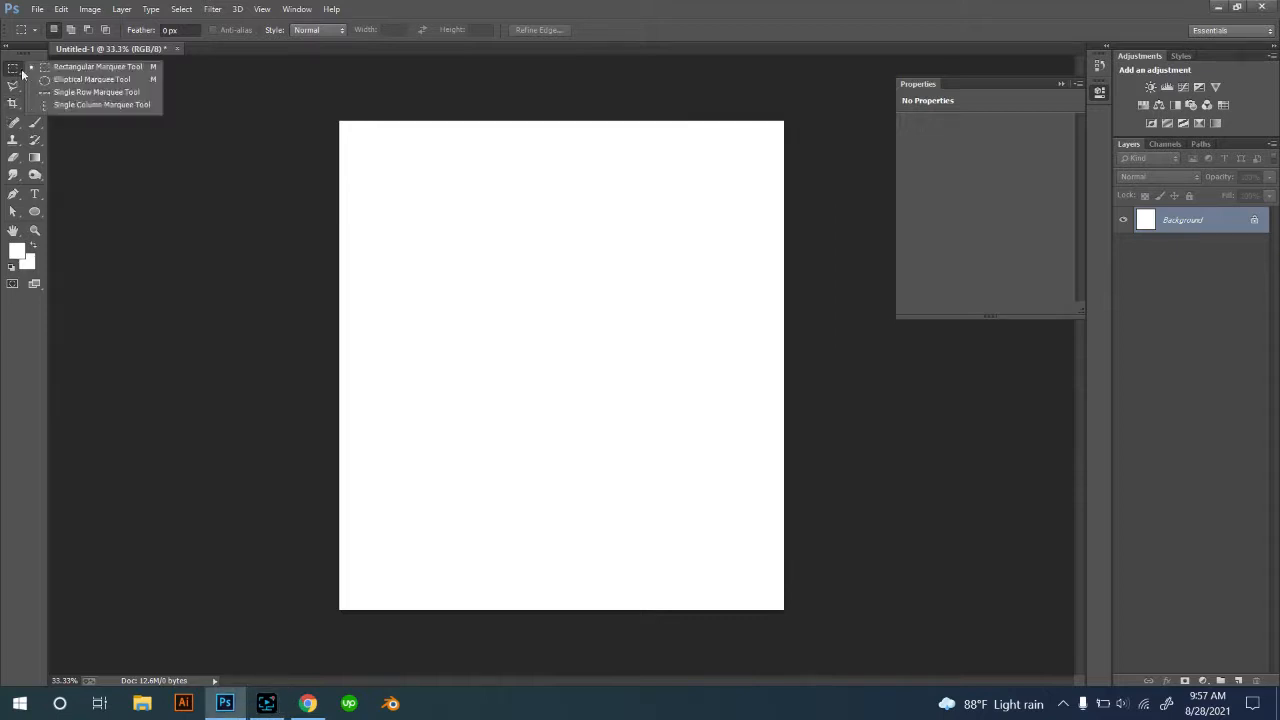
left_click(77, 80)
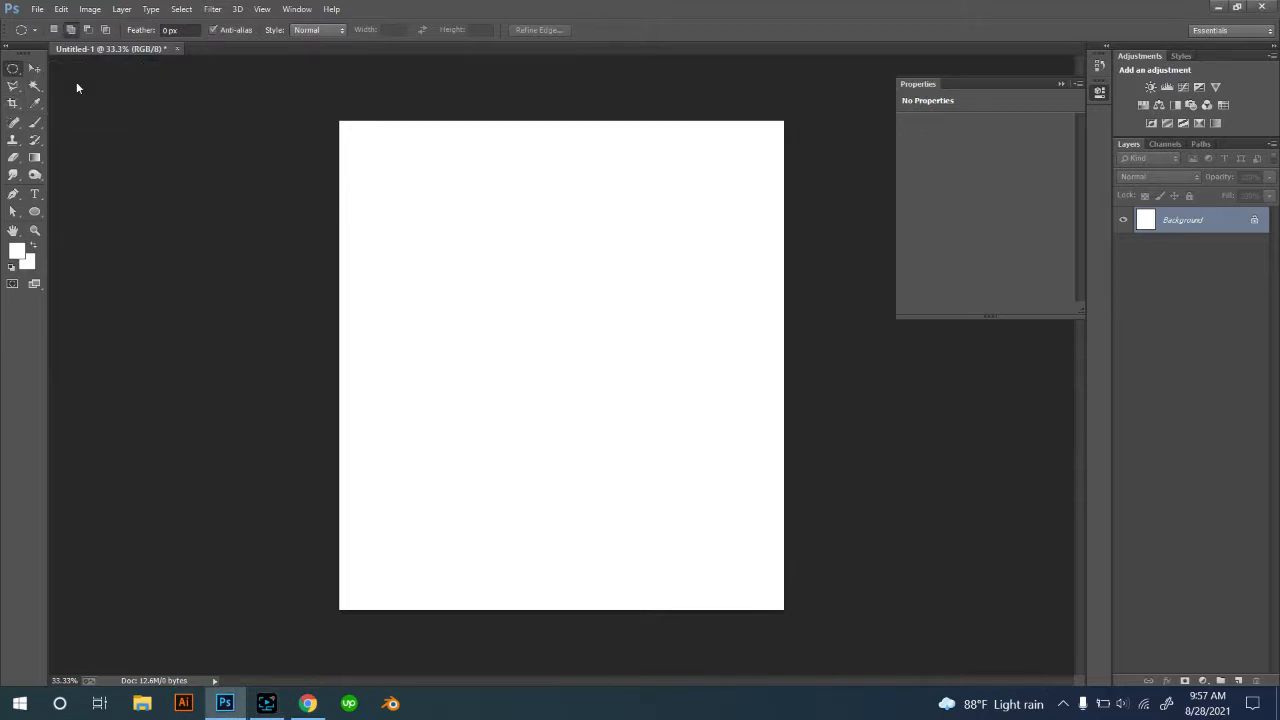
left_click(54, 32)
right_click(13, 68)
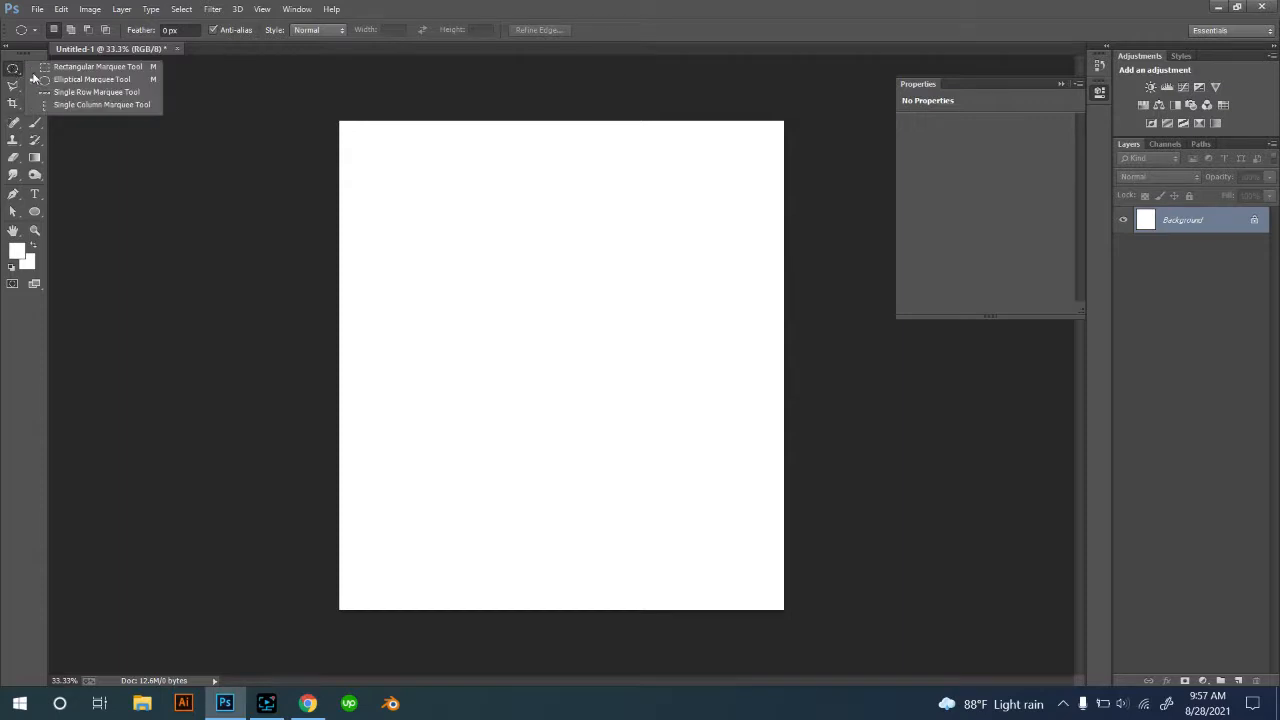
left_click(67, 81)
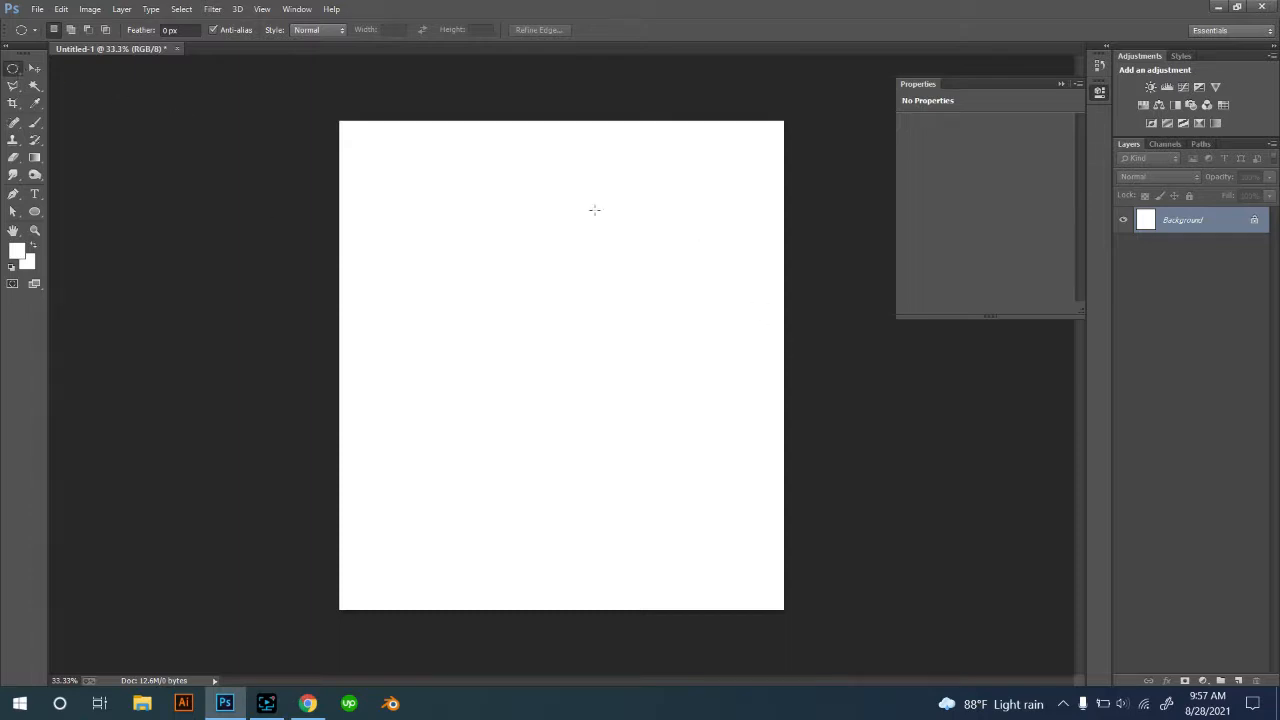
left_click_drag(463, 205, 562, 404)
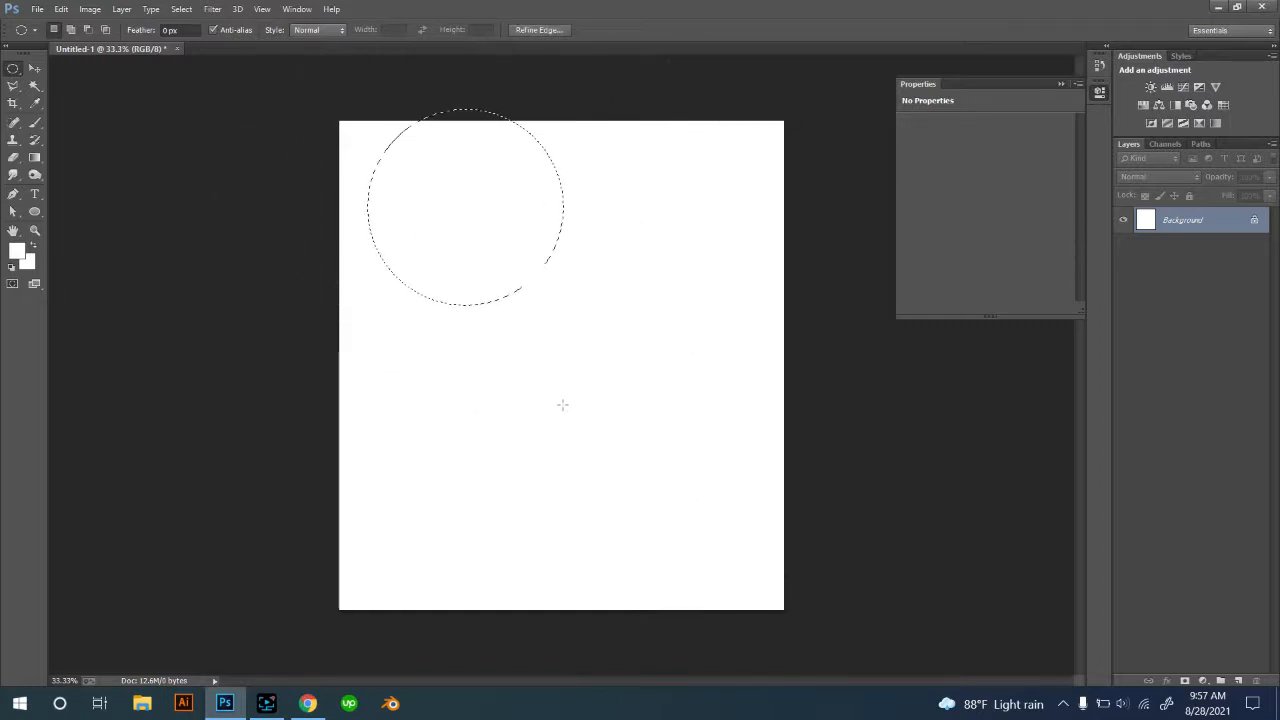
Deselect the circle and select a single pixel row across the upper part of the canvas with the Single Row Marquee Tool.
left_click(562, 405)
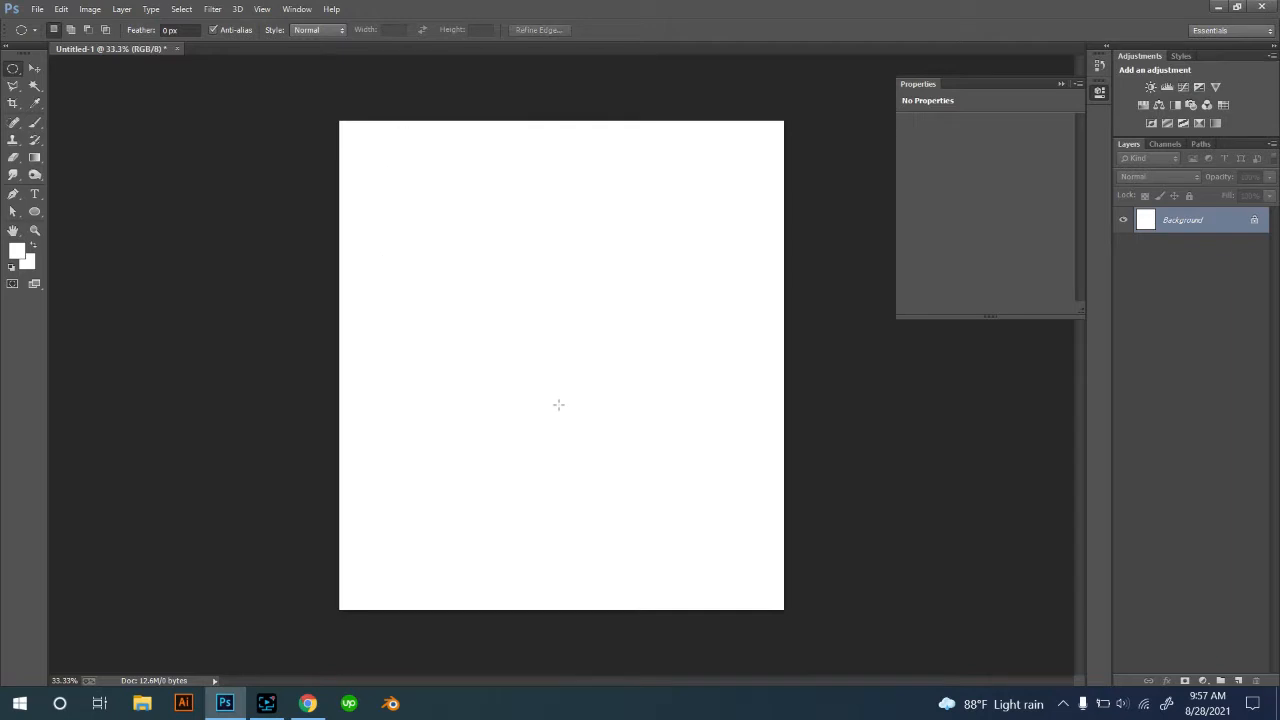
right_click(14, 68)
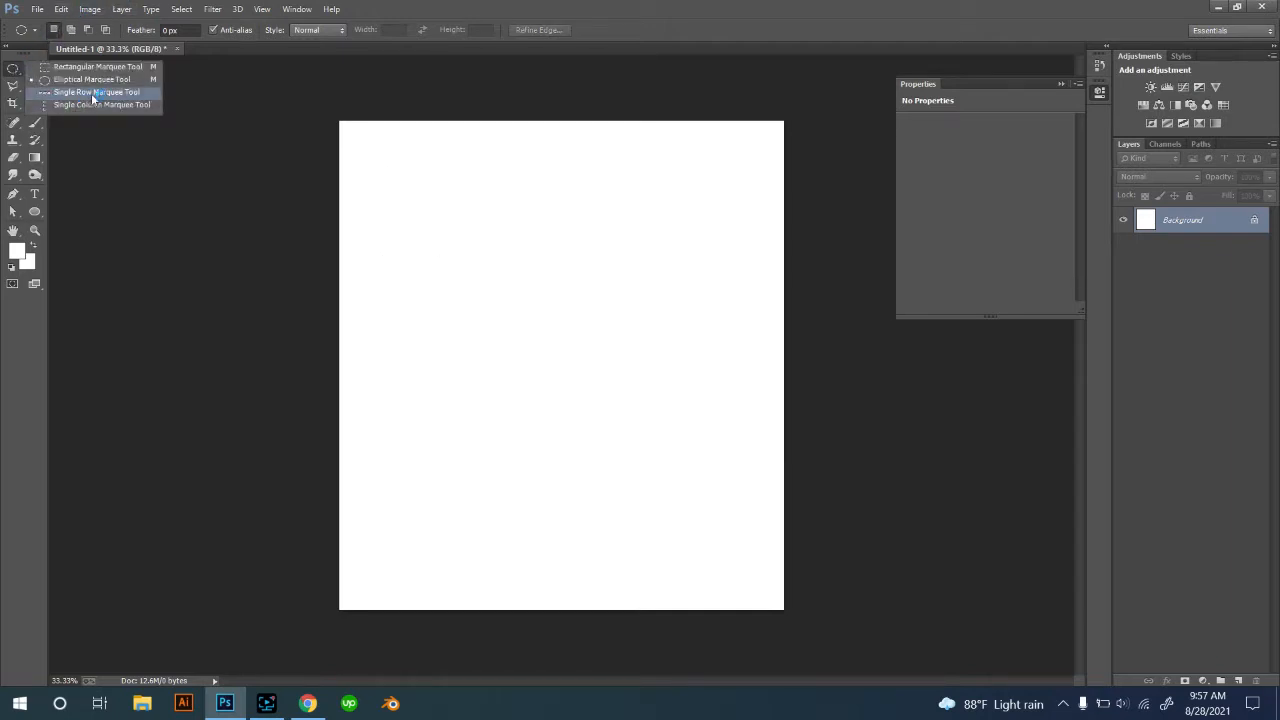
left_click(92, 94)
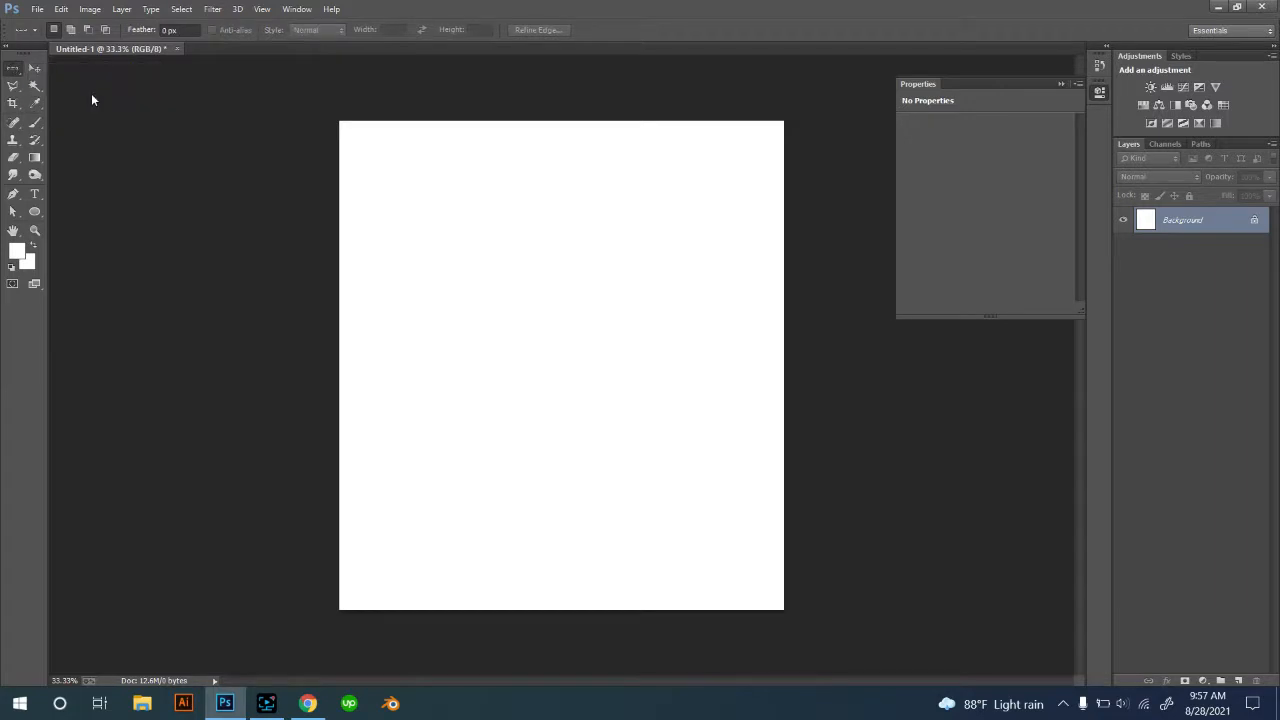
left_click(420, 211)
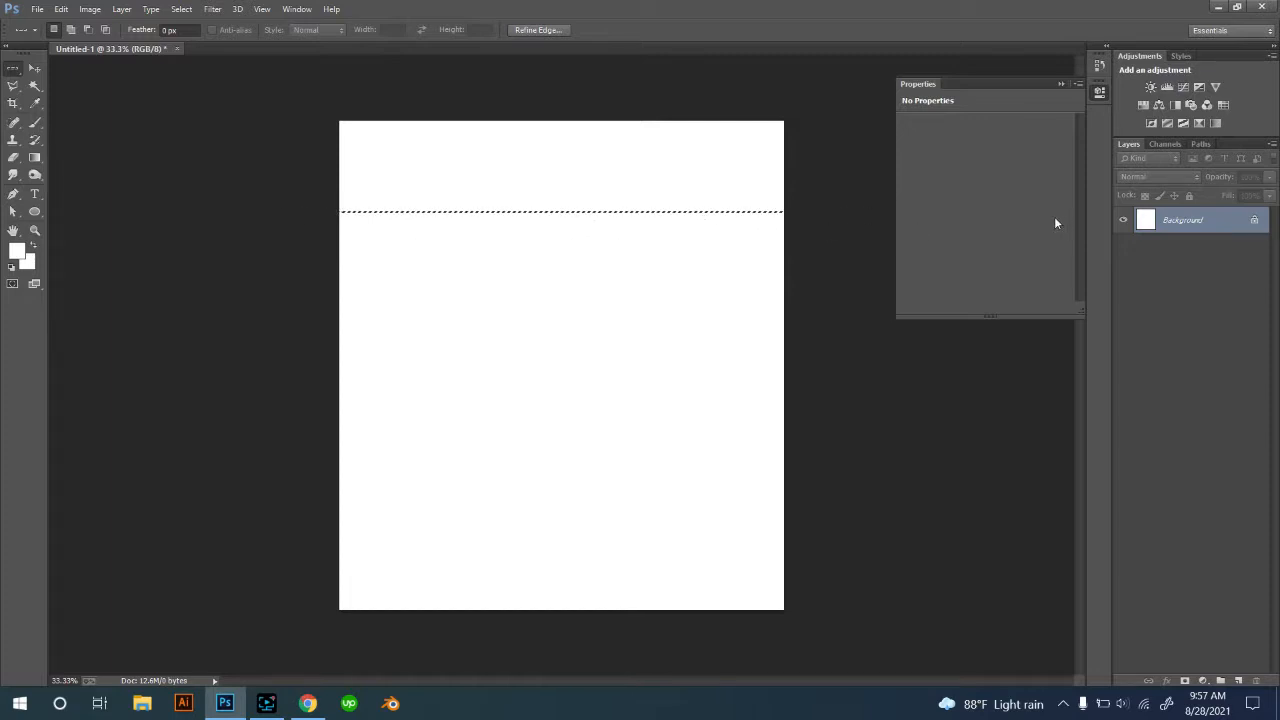
Select a single pixel column near the canvas's left edge with the Single Column Marquee Tool, and deselect it.
right_click(12, 68)
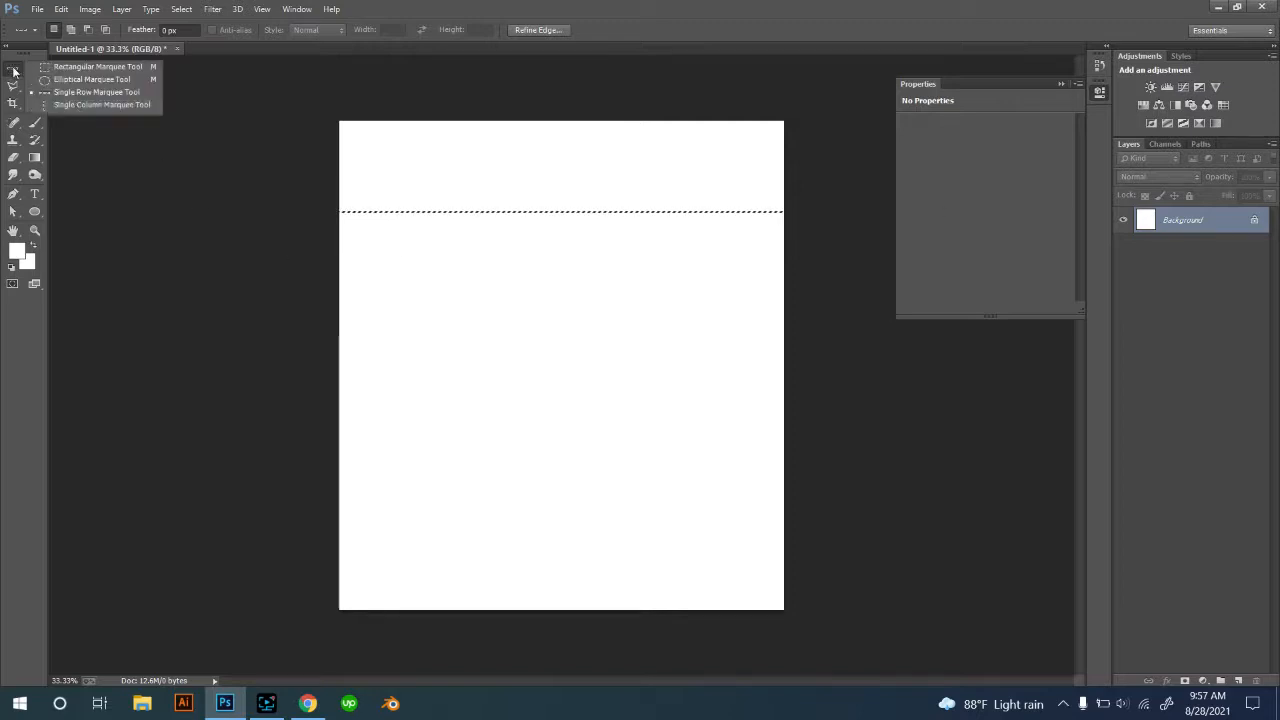
left_click(79, 106)
left_click(390, 146)
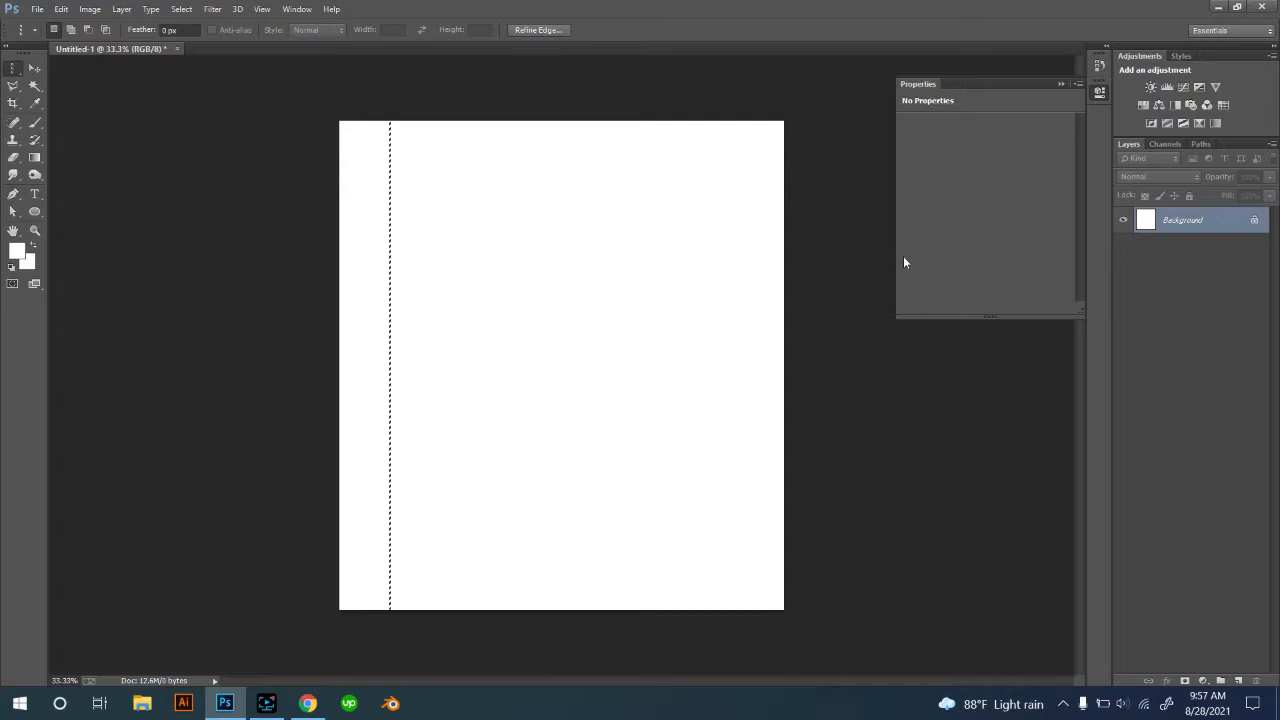
key("ctrl+d")
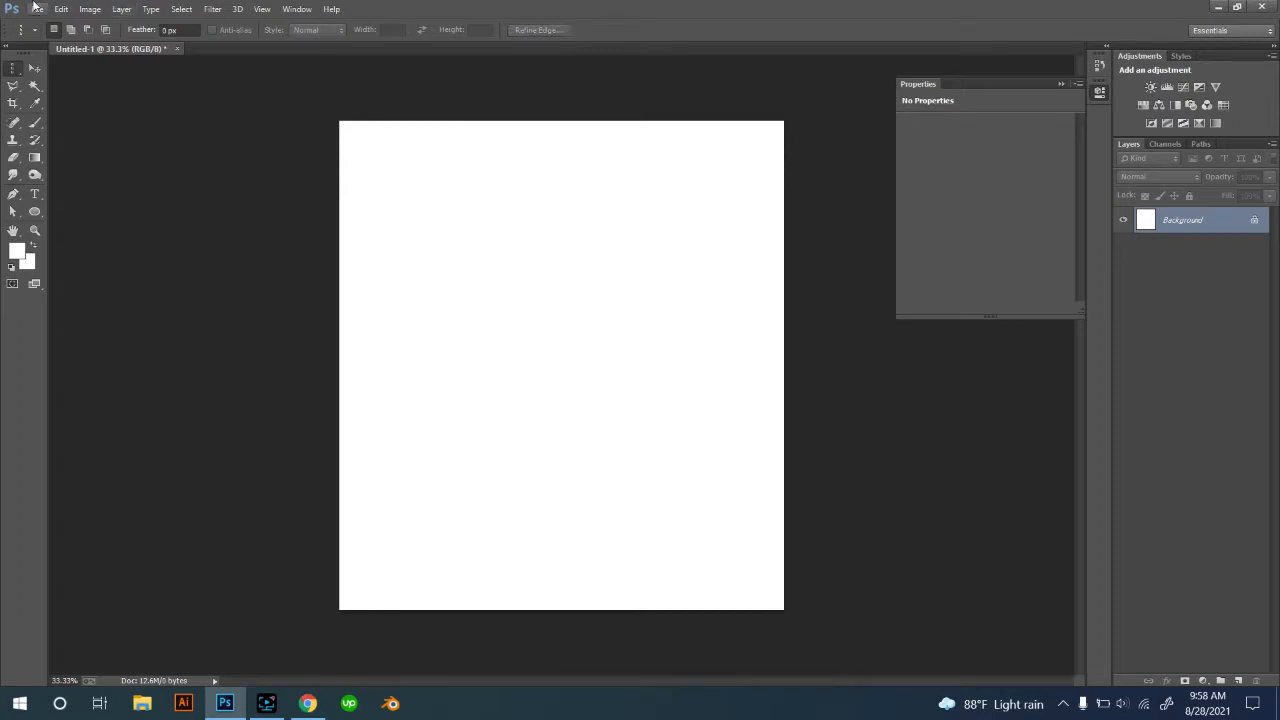
right_click(19, 68)
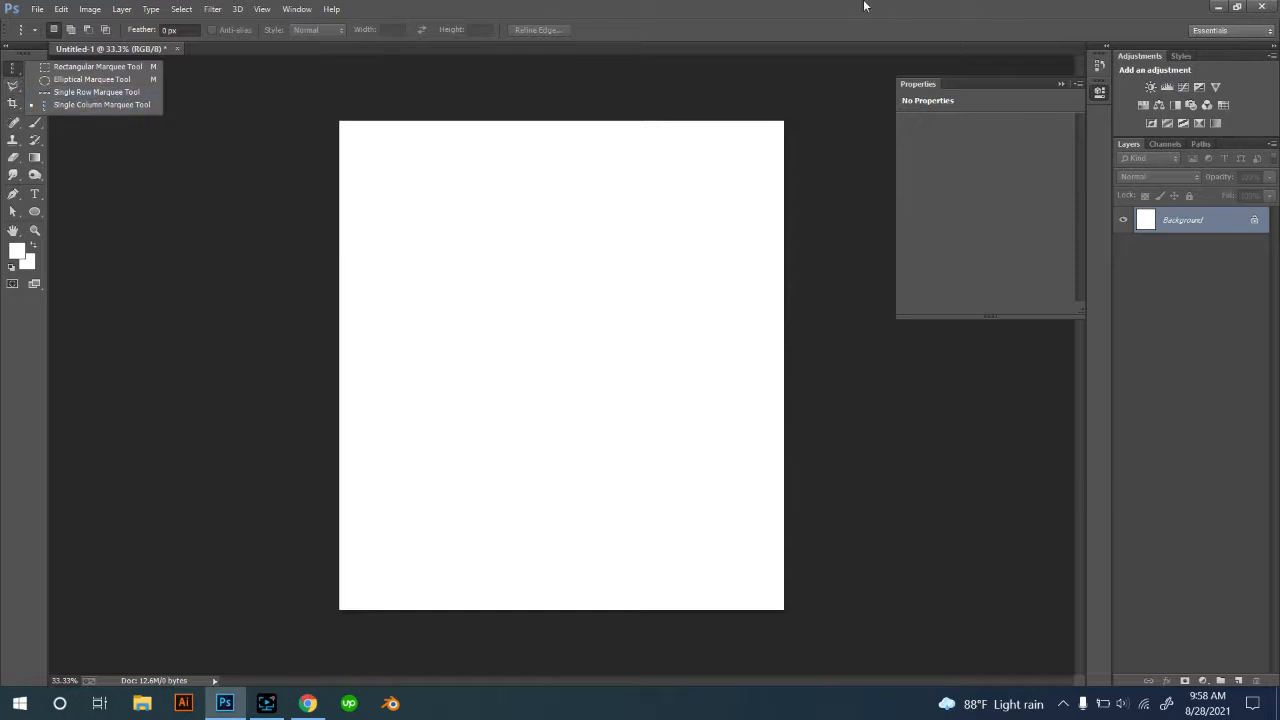
left_click(753, 21)
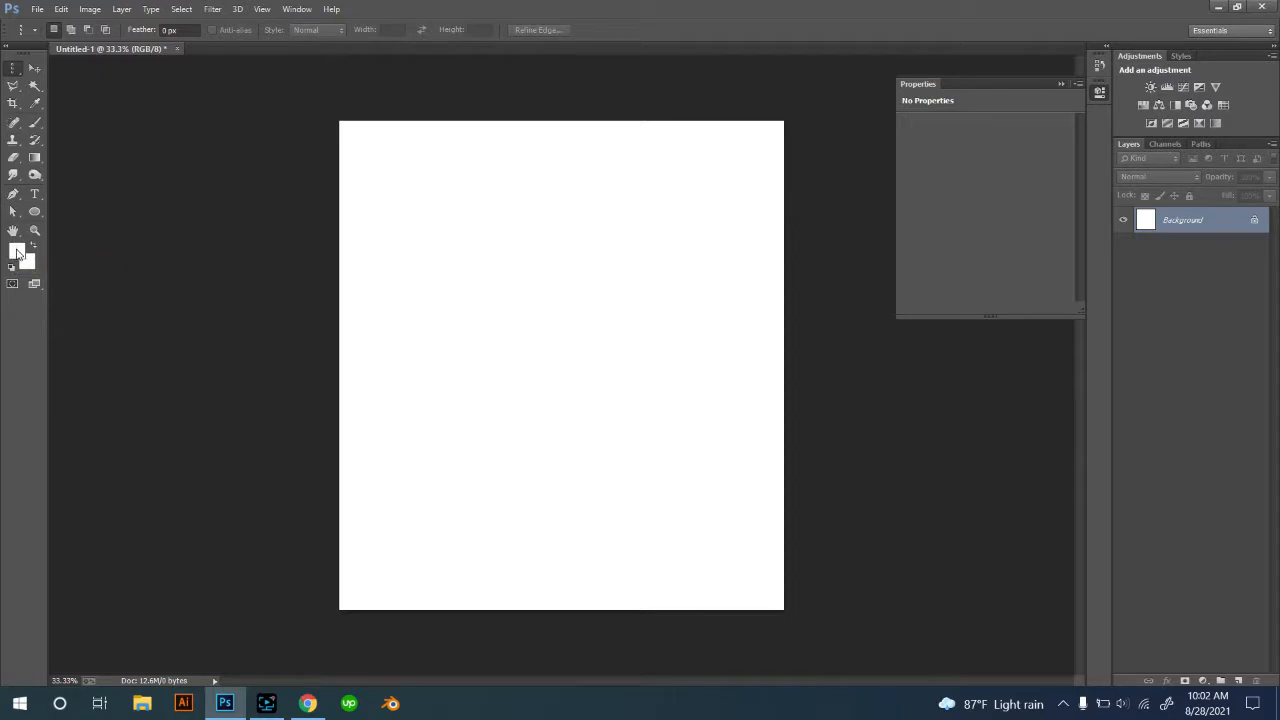
Open the Color Picker for the foreground colour and reposition the dialog over the canvas's right edge.
left_click(16, 253)
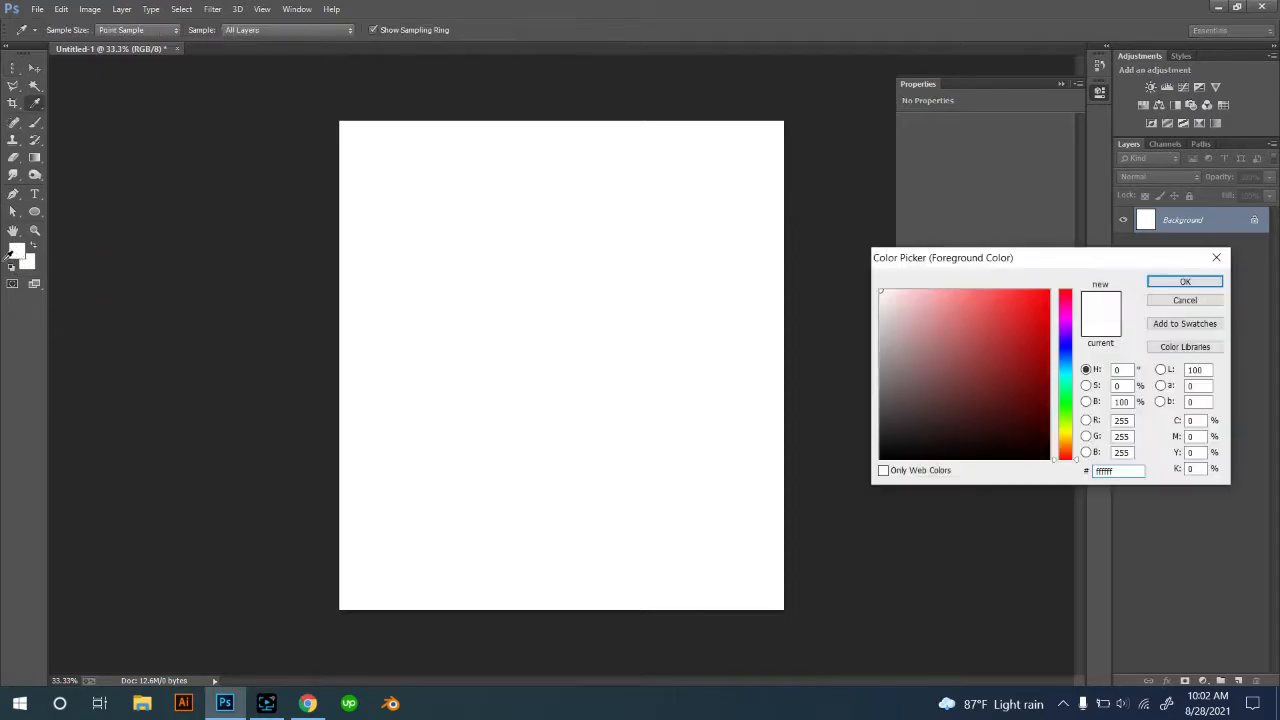
left_click_drag(1083, 264, 581, 141)
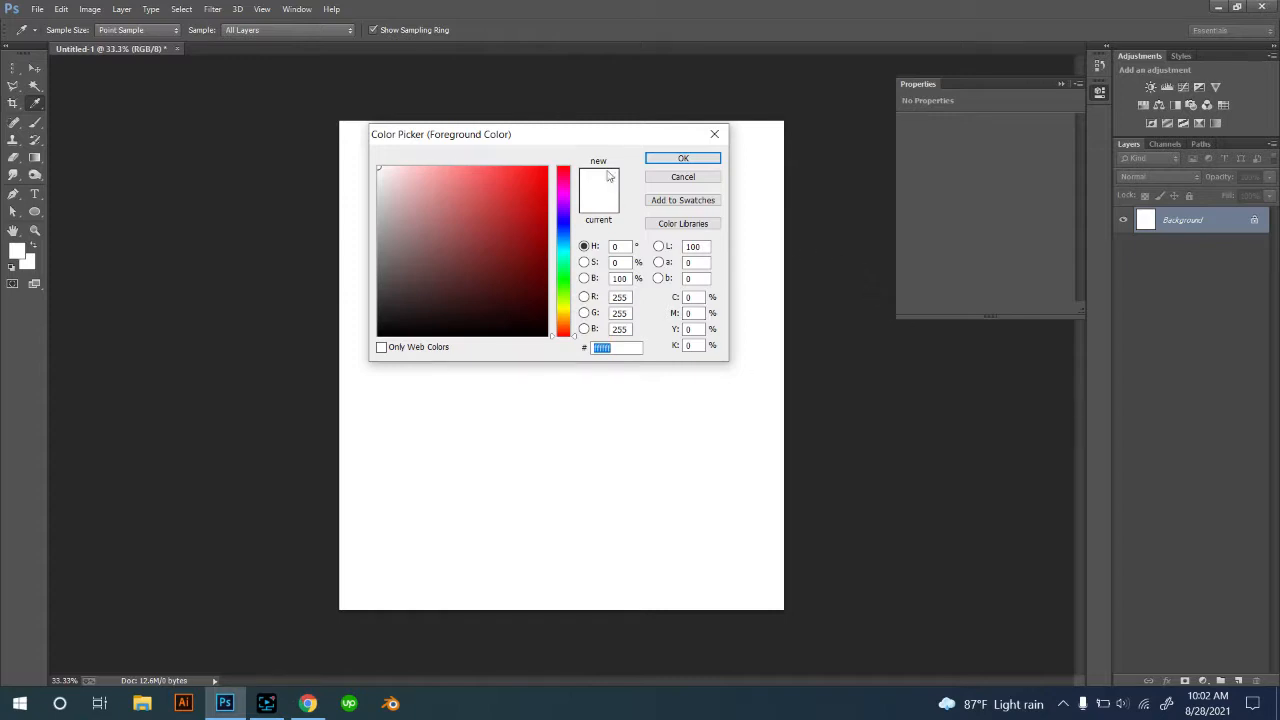
left_click_drag(587, 131, 1114, 346)
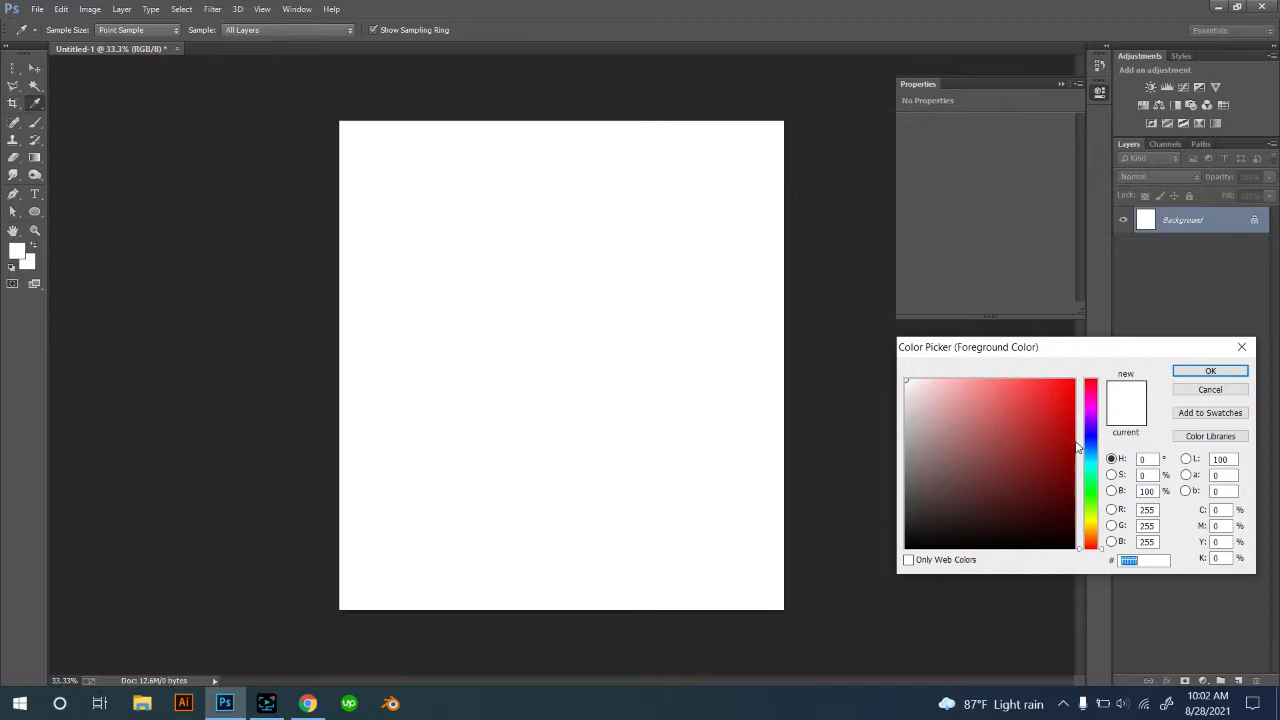
left_click_drag(1085, 347, 847, 203)
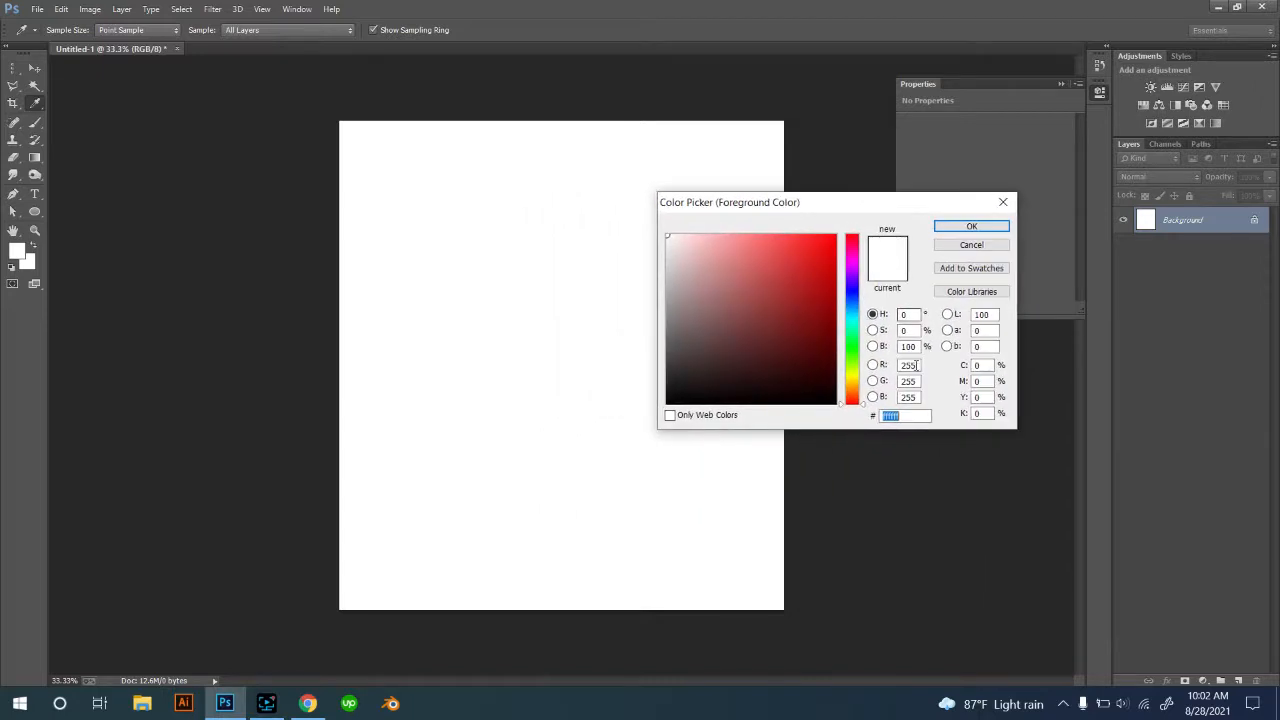
Examine how the picker's colour field changes across the RGB, HSB and Lab components, ending on Hue.
left_click(873, 396)
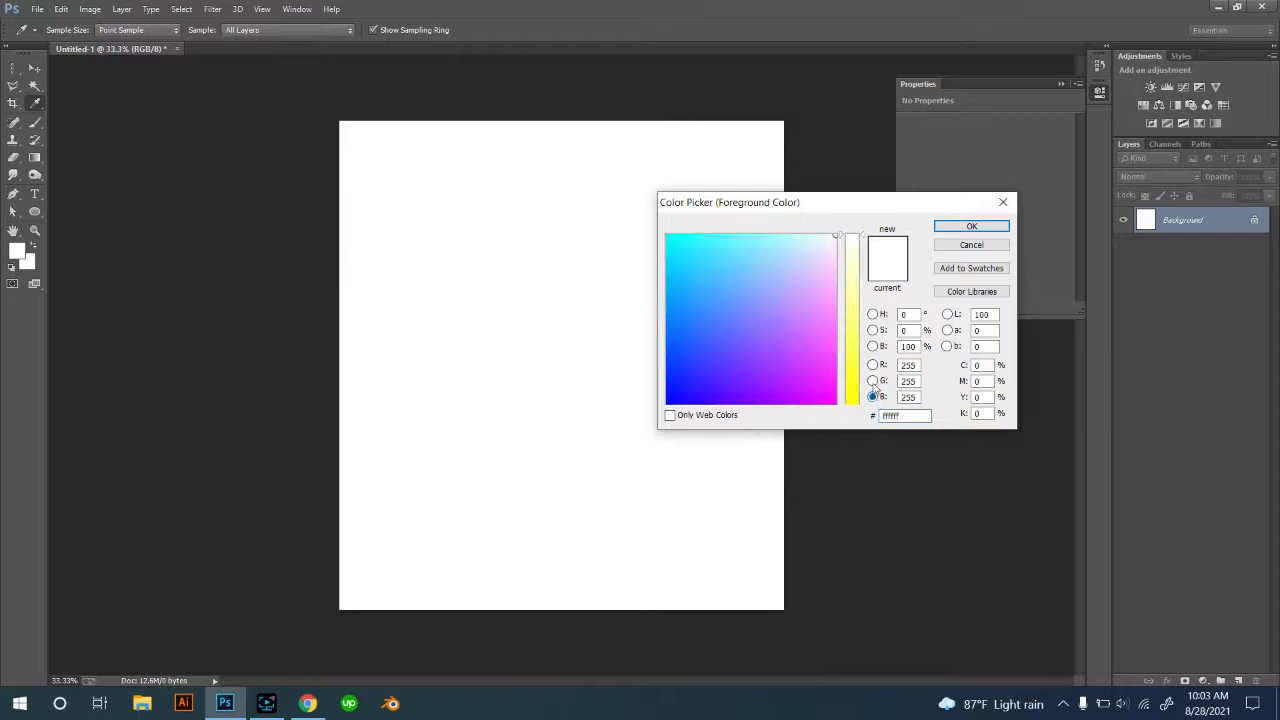
left_click(872, 381)
left_click(872, 364)
left_click(873, 346)
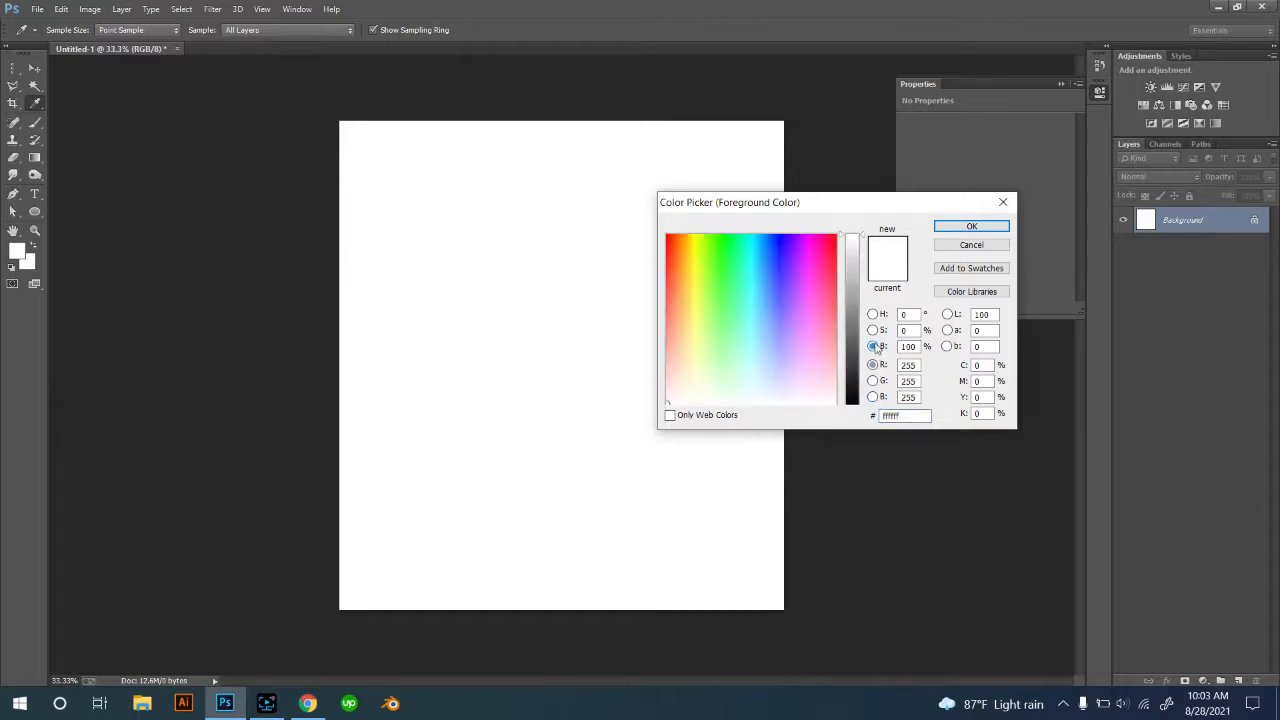
left_click(873, 330)
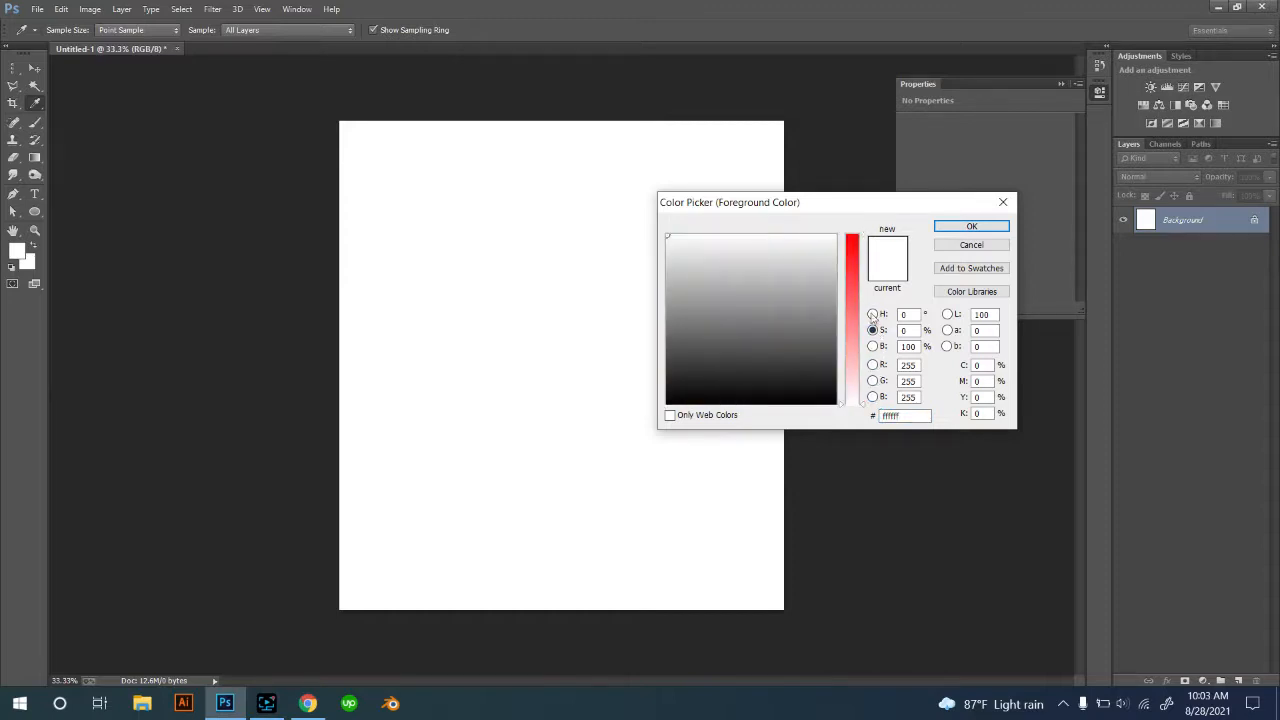
left_click(873, 314)
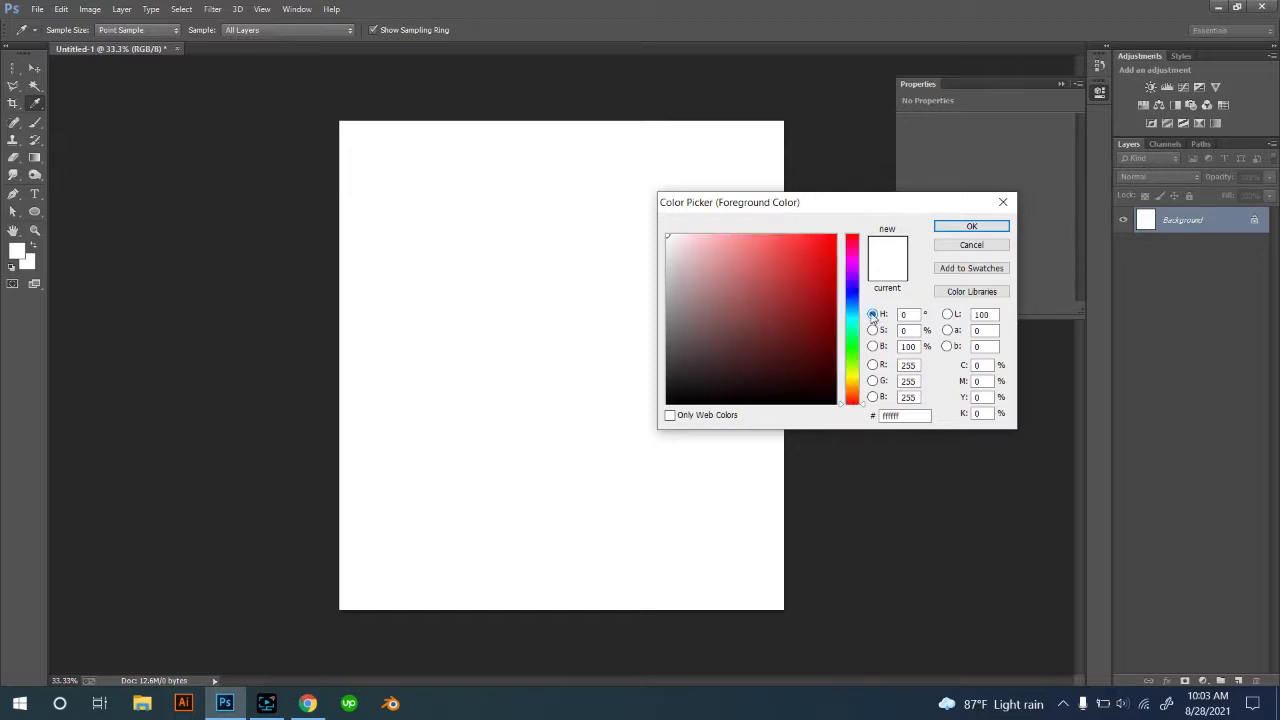
left_click(947, 314)
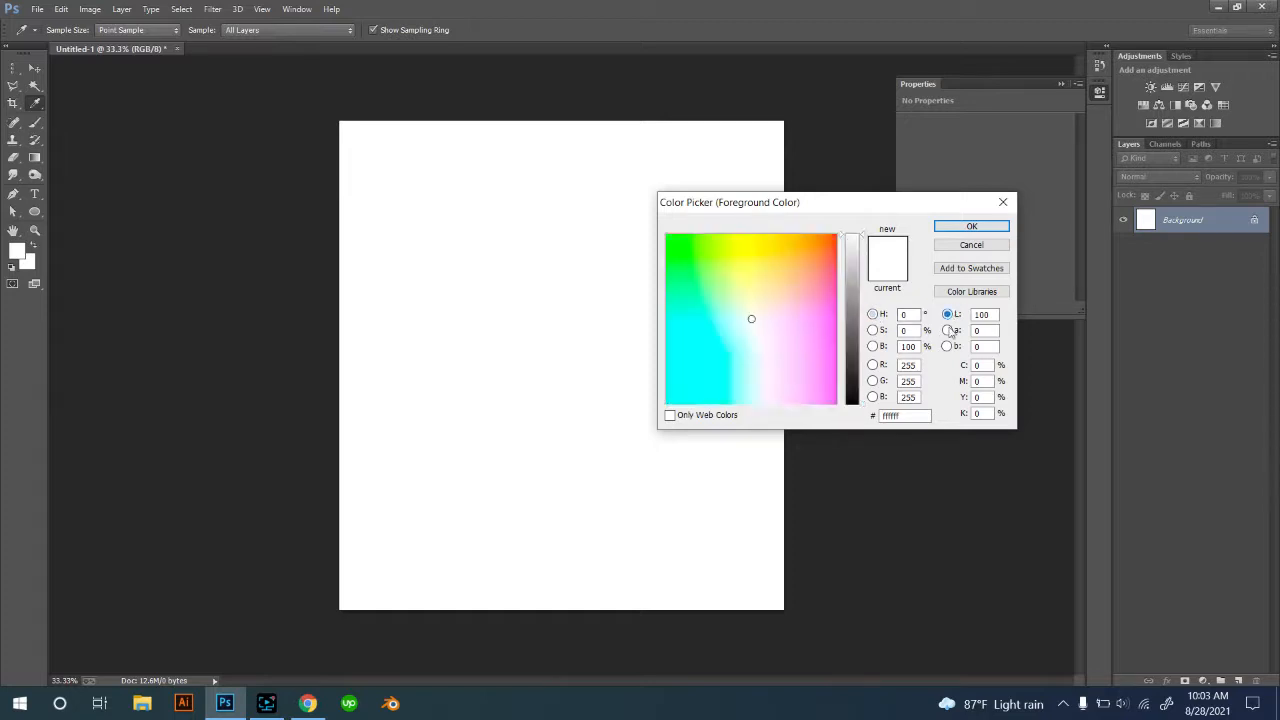
left_click(947, 346)
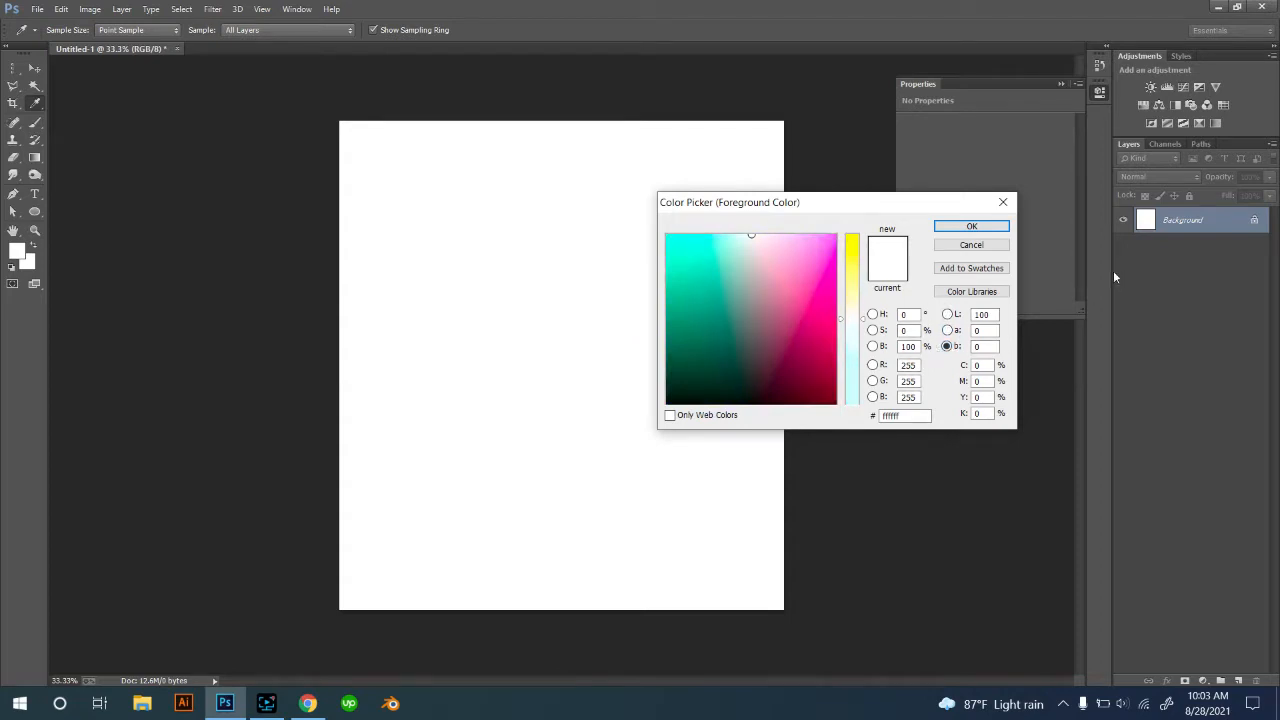
left_click(872, 315)
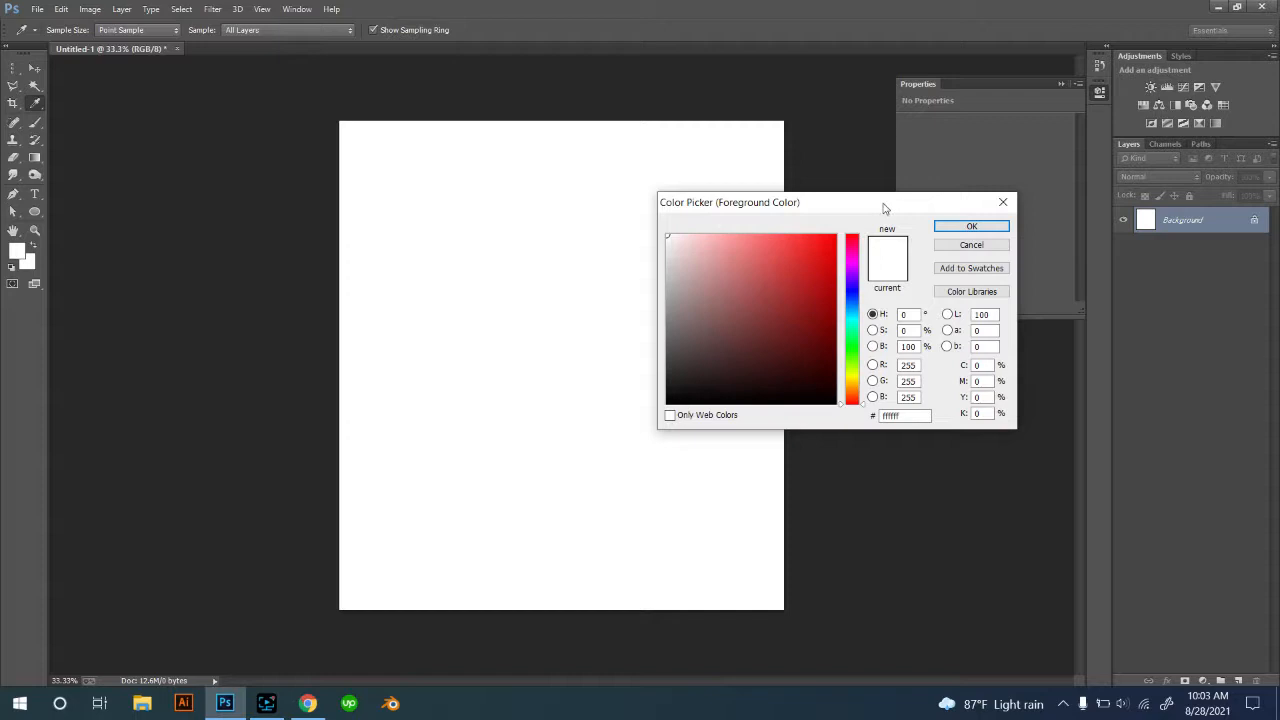
Move the Color Picker toward the canvas centre and compare its Brightness, Red, Green, Blue and Lab colour fields.
left_click_drag(883, 207, 720, 216)
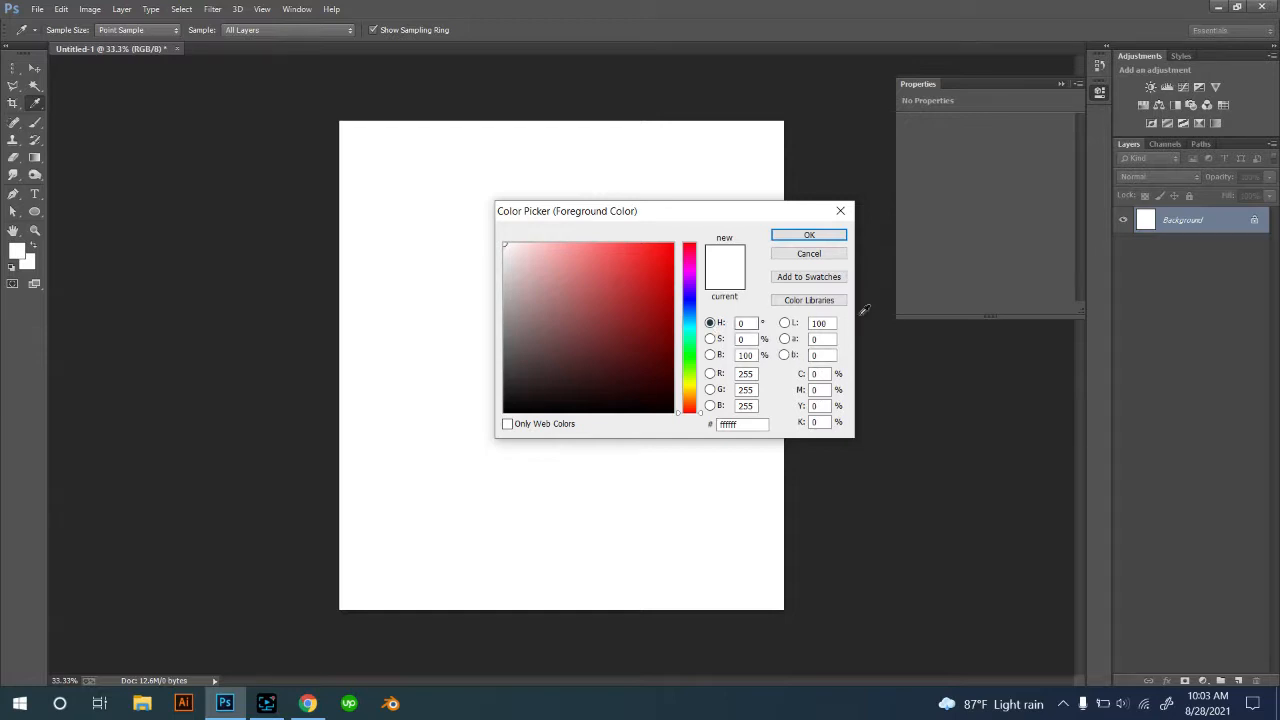
left_click(710, 355)
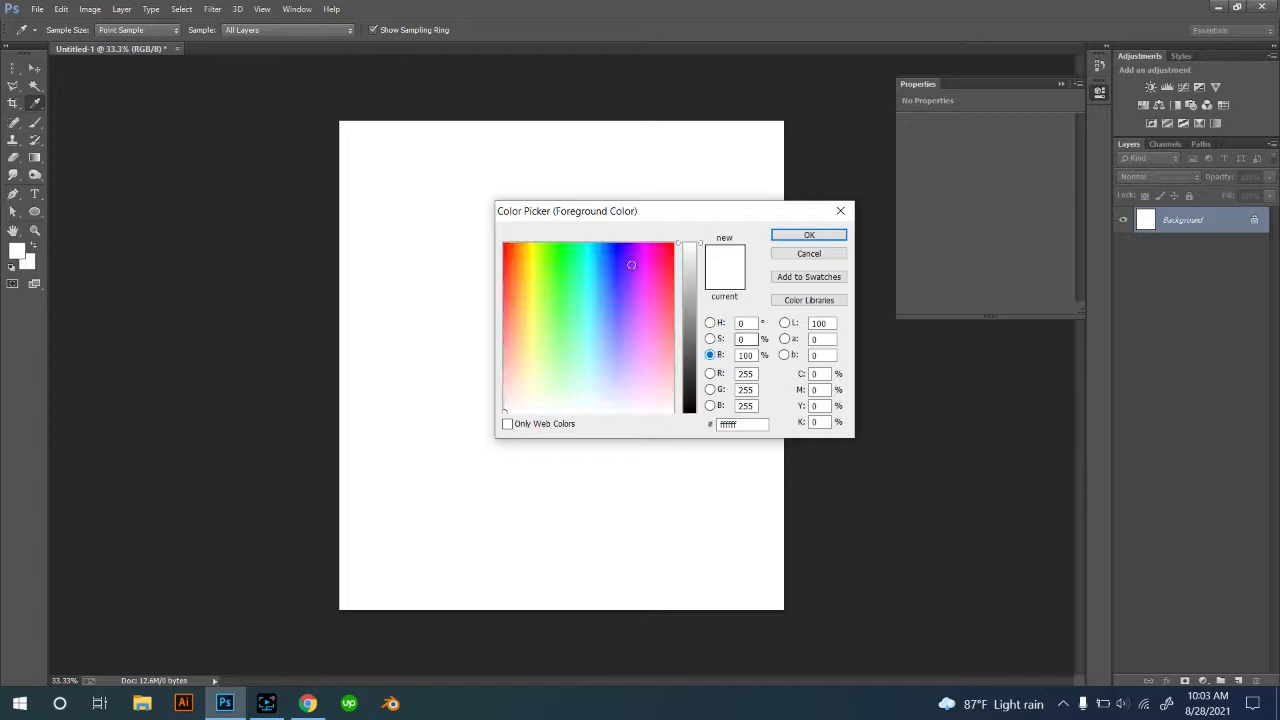
left_click(710, 374)
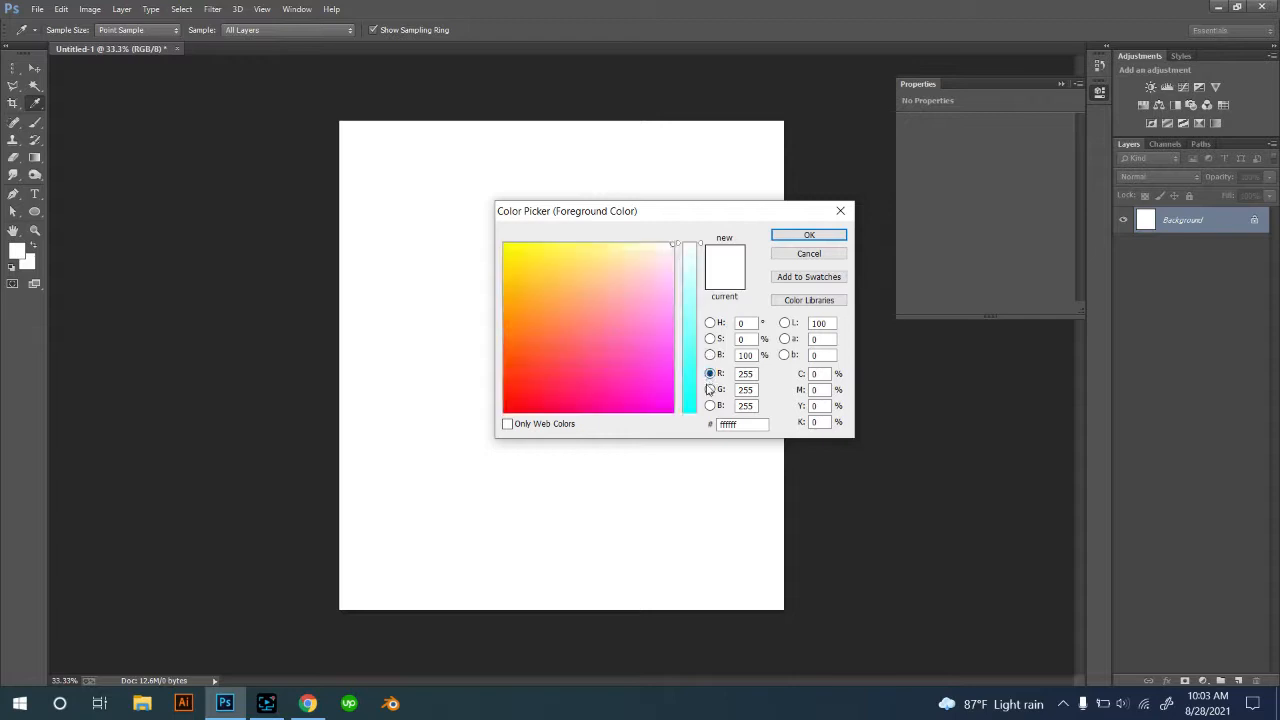
left_click(710, 390)
left_click(710, 405)
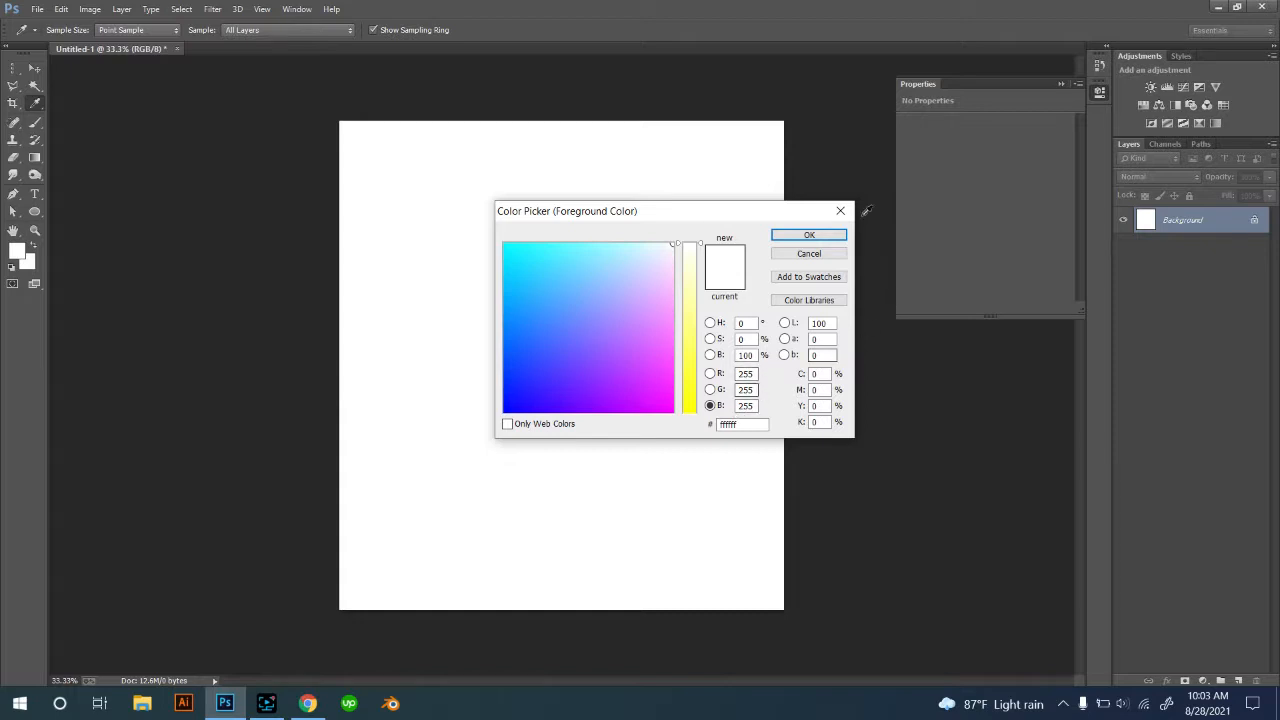
left_click(785, 325)
left_click(784, 340)
left_click(784, 355)
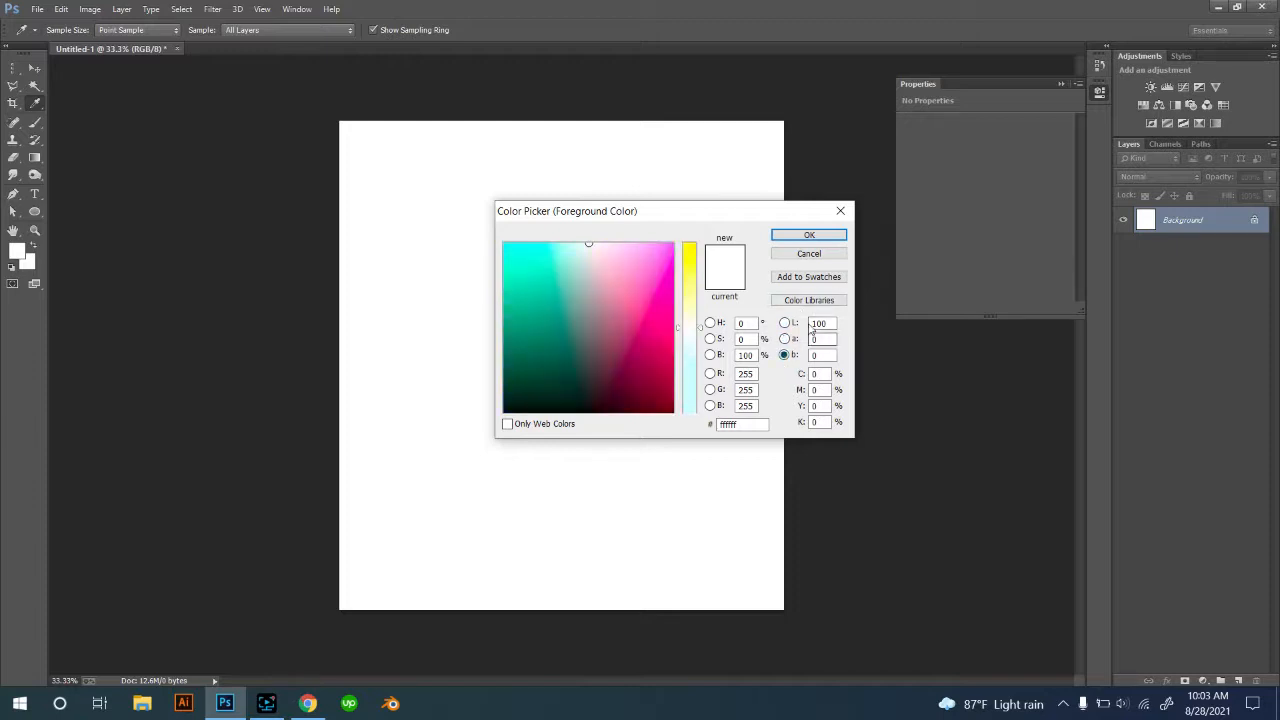
left_click(785, 323)
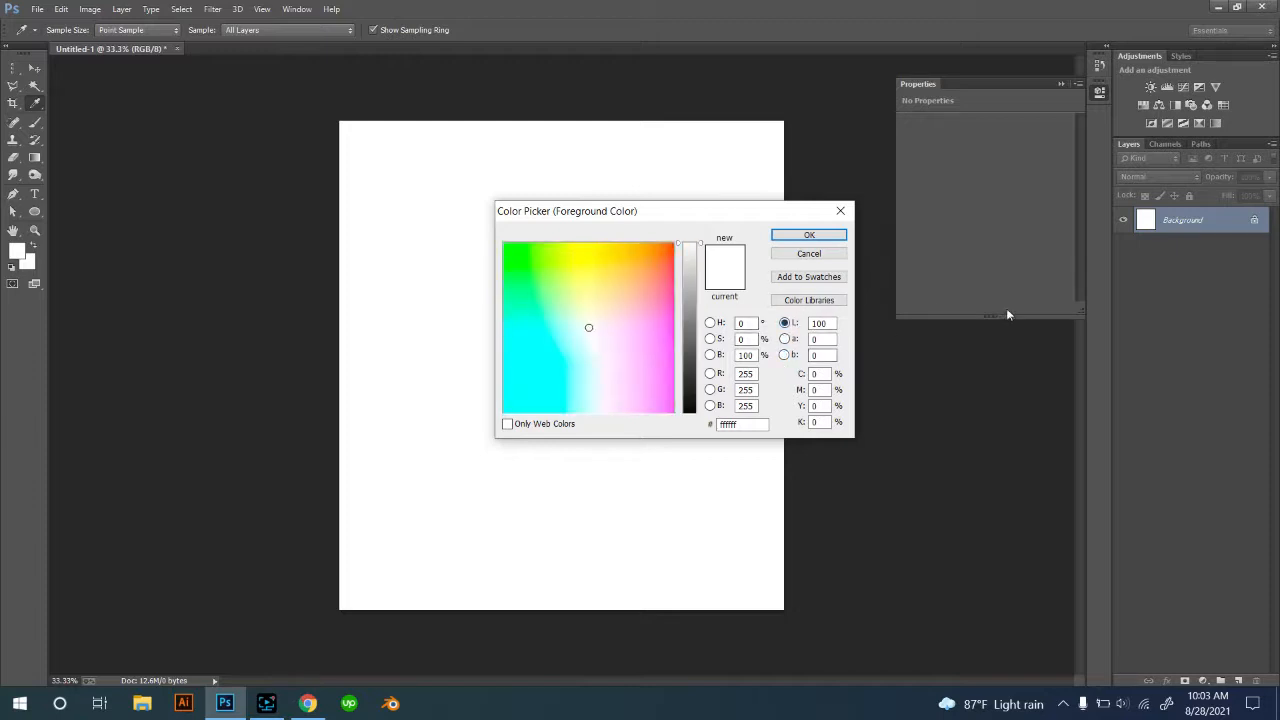
Return the picker to the Hue view, try the hex colours c60505 and 0569c6, and close it without applying.
left_click(818, 374)
left_click_drag(750, 424, 724, 444)
left_click(765, 425)
left_click(719, 326)
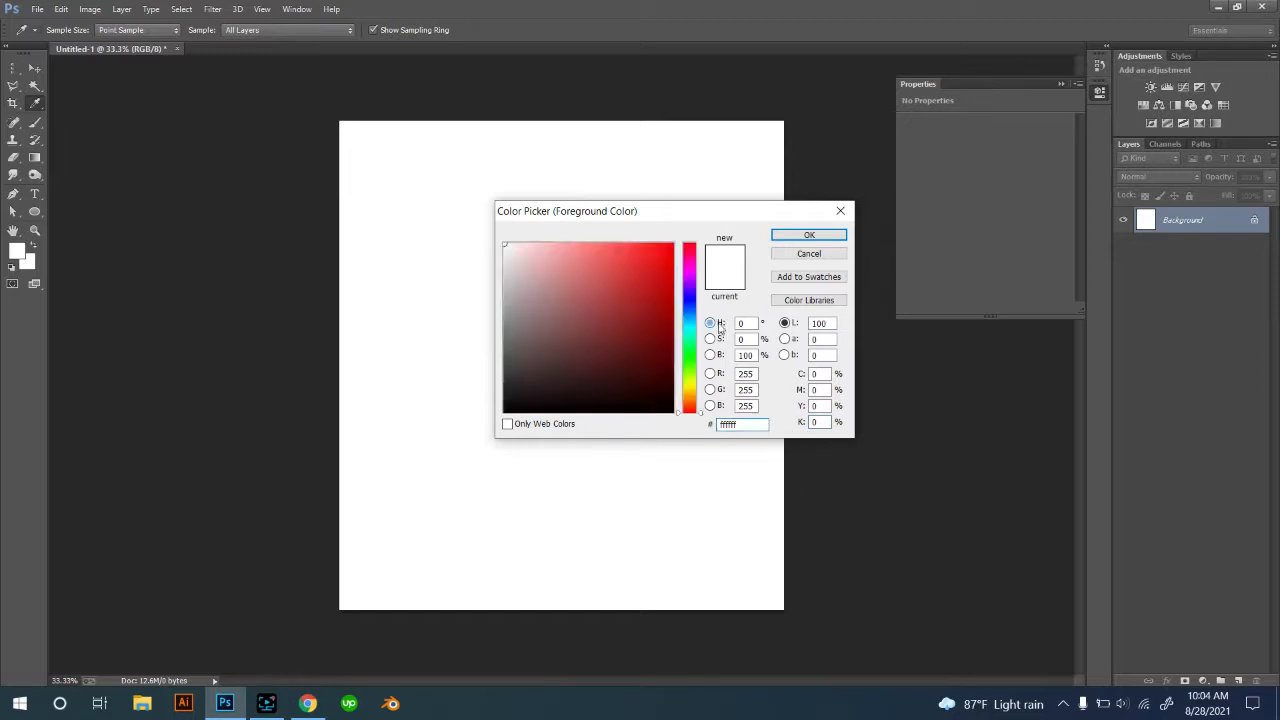
left_click_drag(752, 424, 671, 437)
type("c60505")
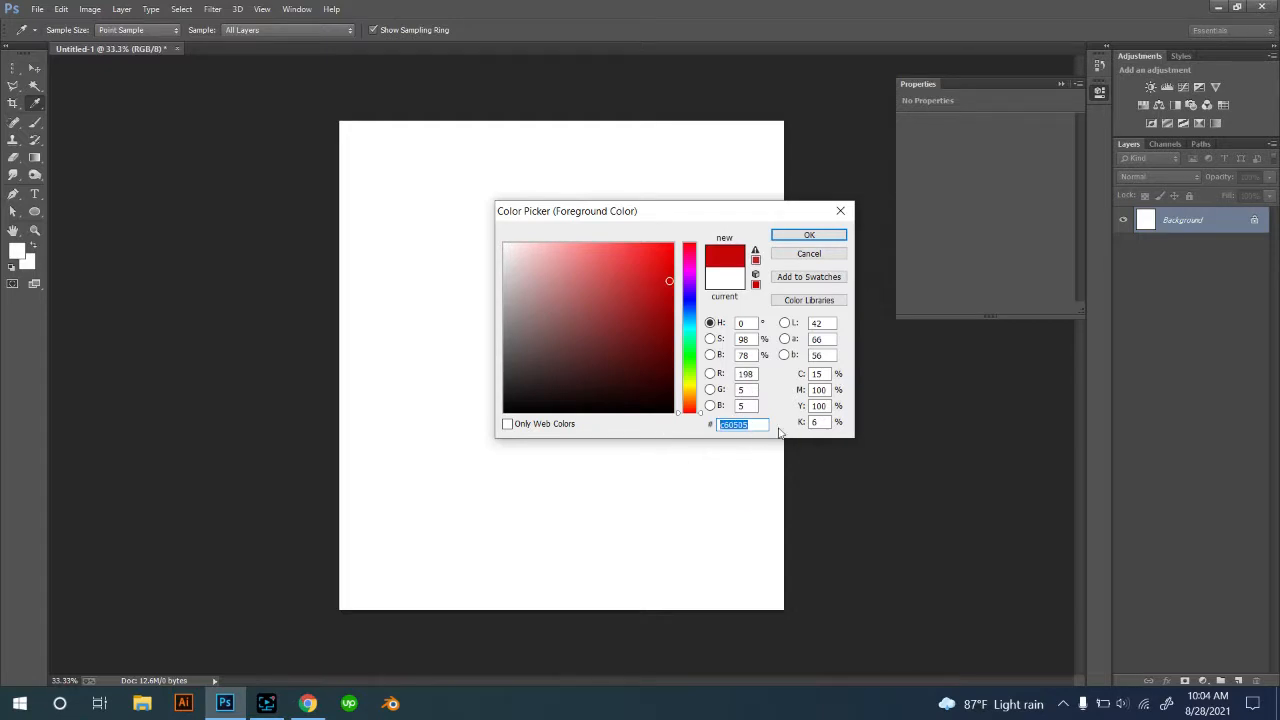
type("0569c6")
left_click_drag(762, 427, 709, 428)
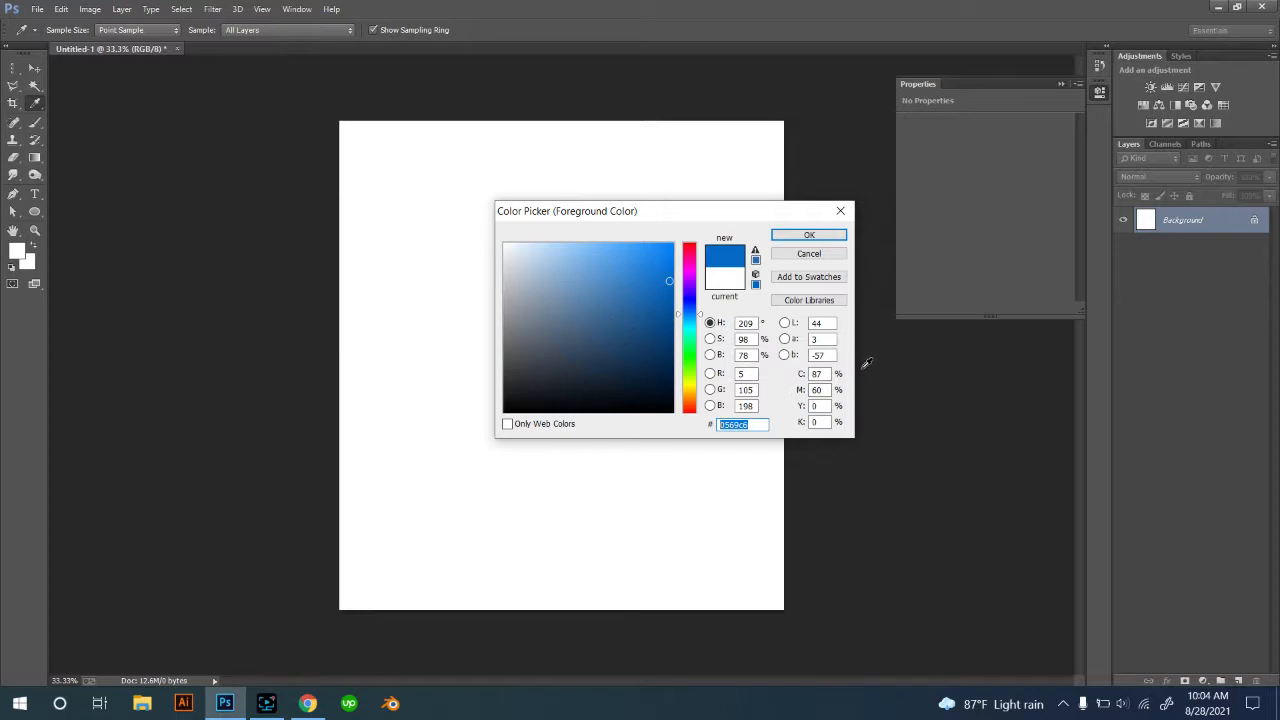
left_click_drag(677, 216, 607, 223)
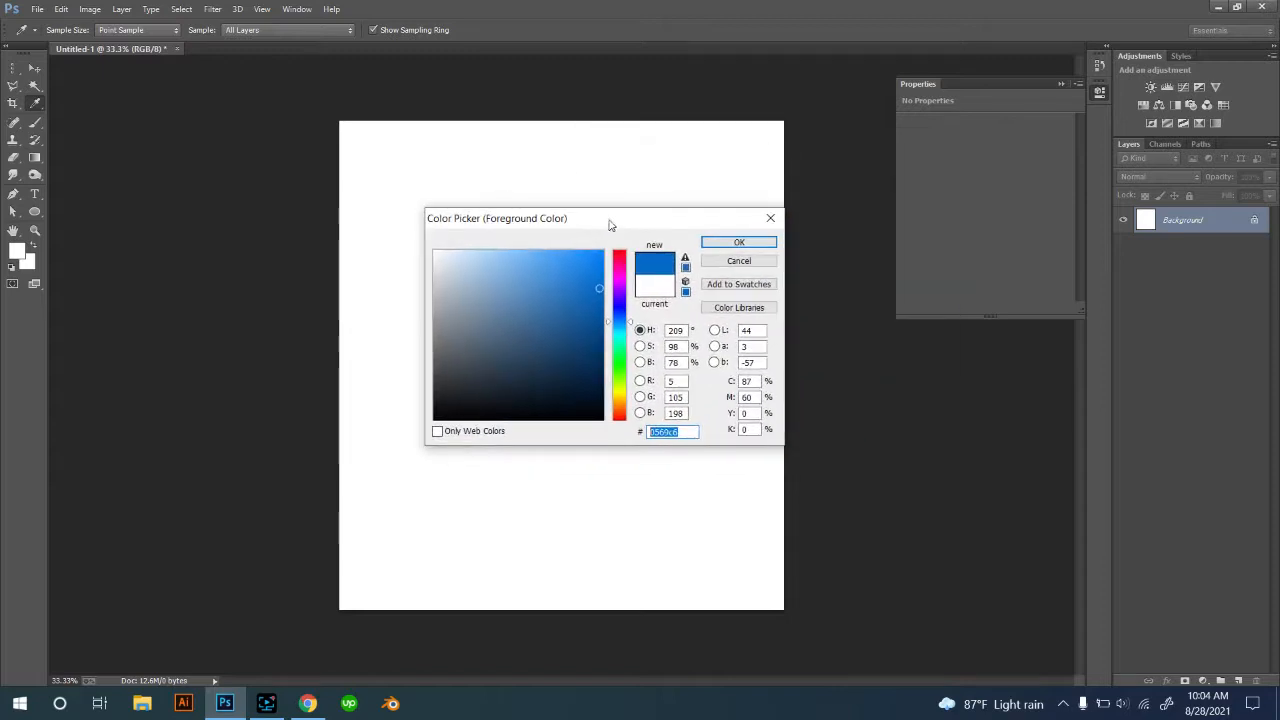
left_click(774, 223)
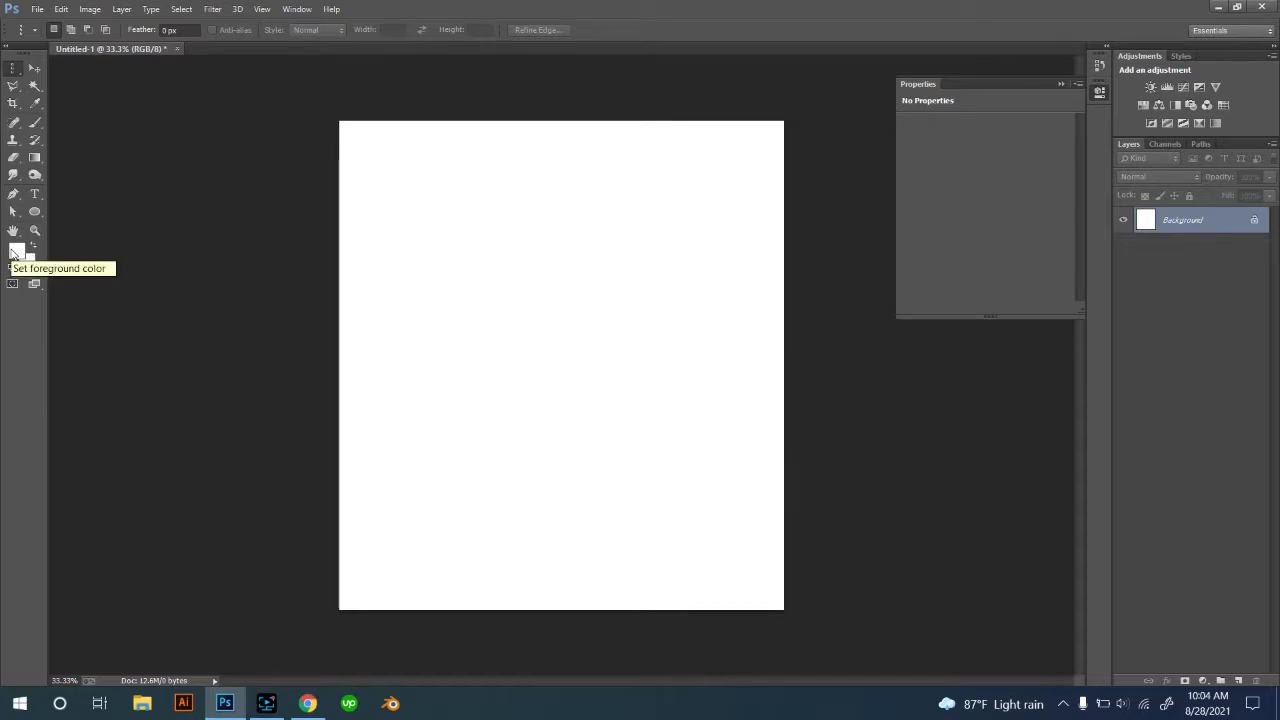
Open the foreground Color Picker, reposition it over the canvas's upper-left corner, and set the hue to 239° in Hue view.
left_click(12, 252)
left_click_drag(622, 222, 429, 156)
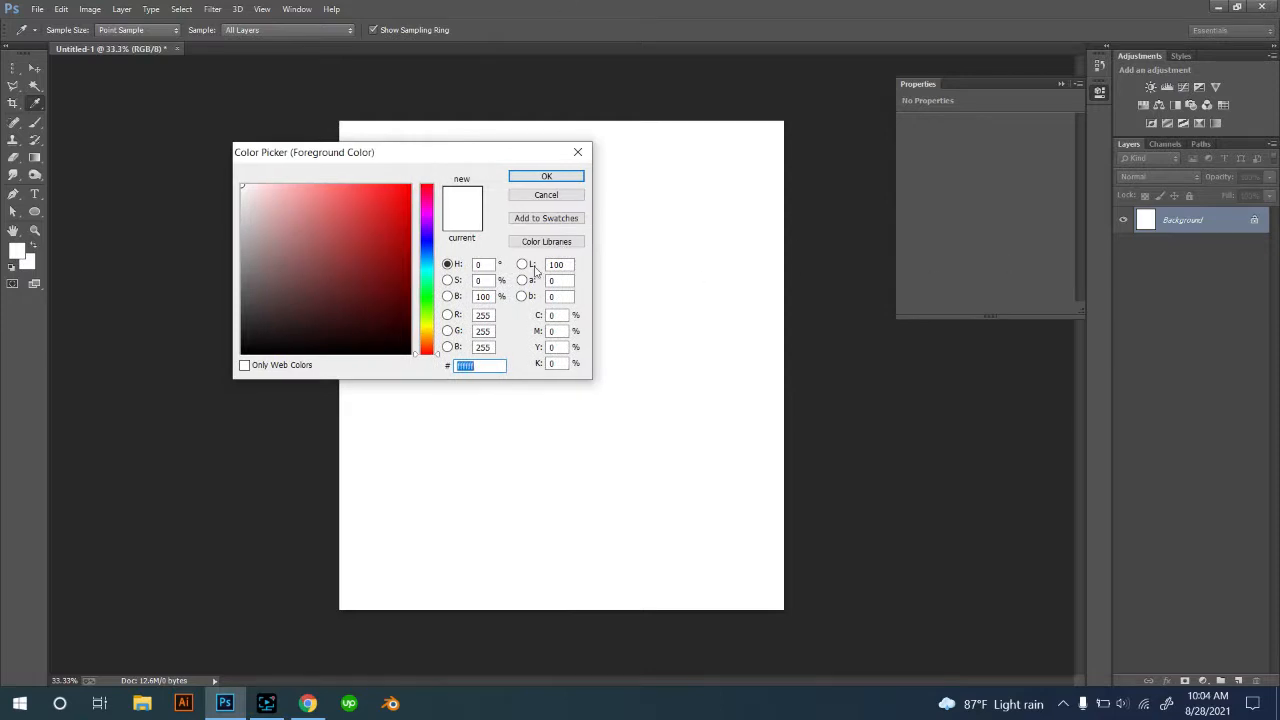
left_click(456, 264)
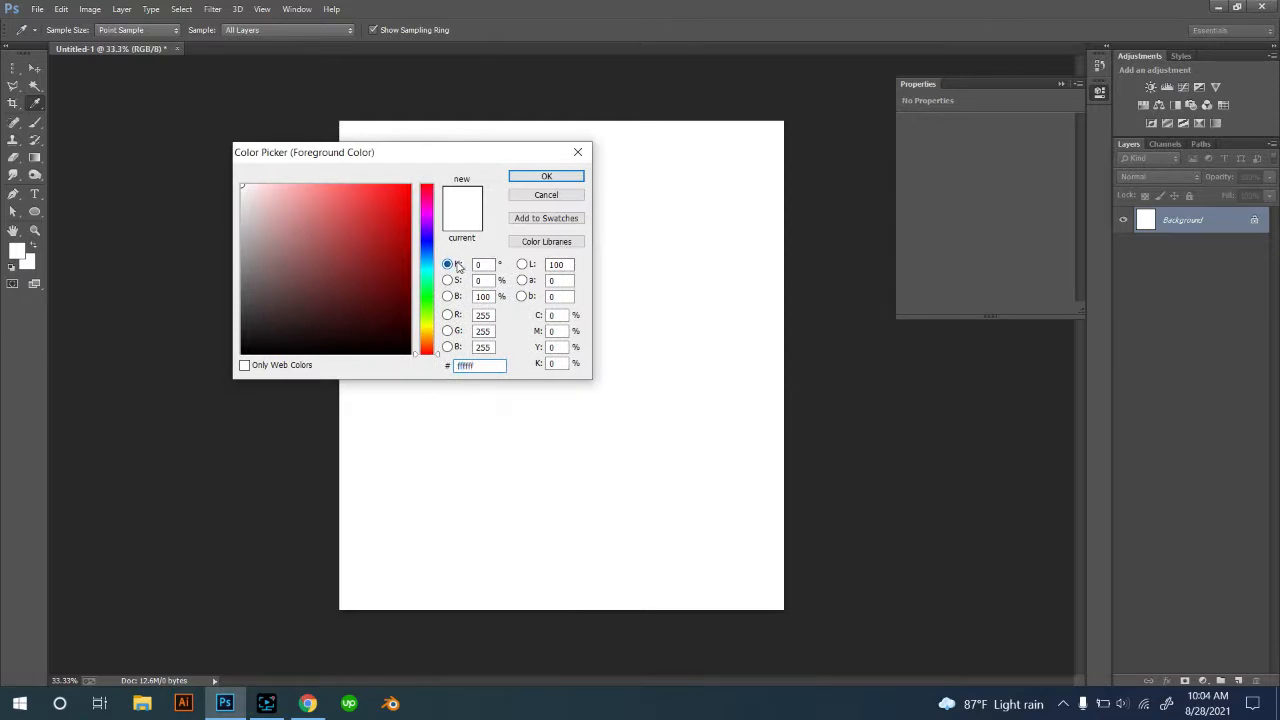
left_click(431, 188)
left_click_drag(431, 188, 455, 246)
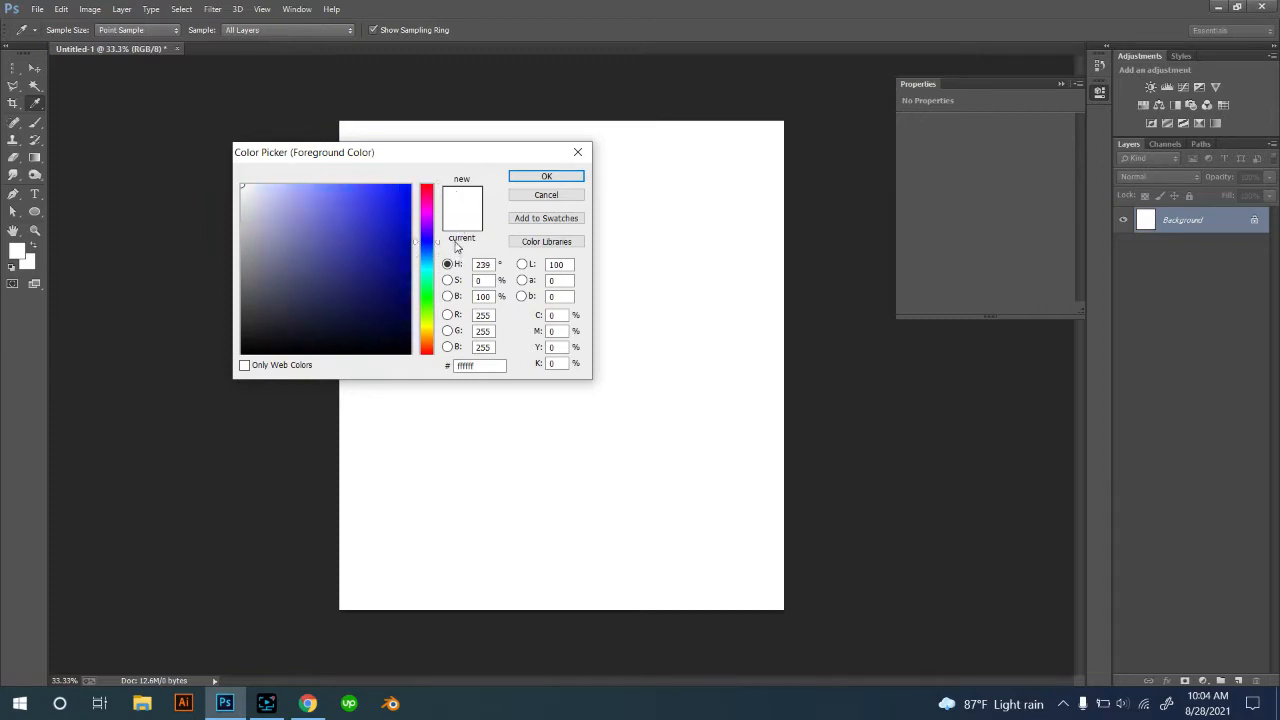
Try colours across the picker's colour field, including pure blue 0006ff, white ffffff, and black 000000.
left_click(409, 186)
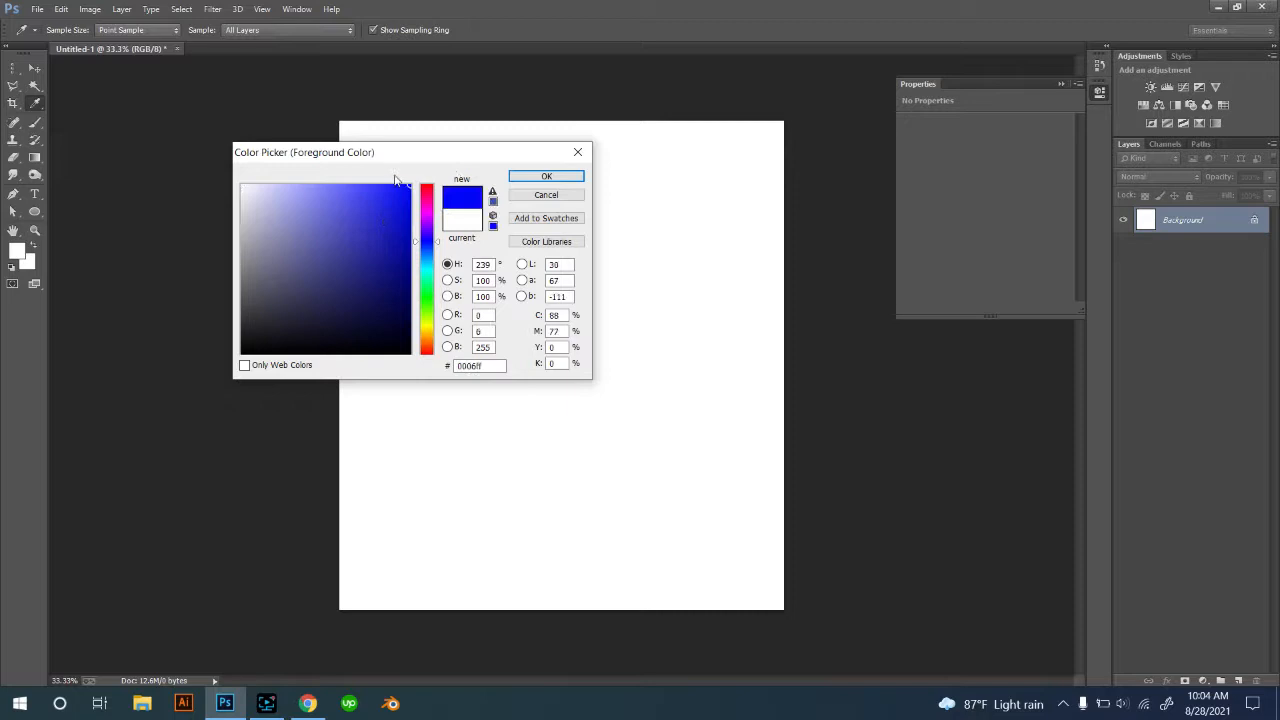
mouse_move(363, 186)
left_mouse_down()
mouse_move(407, 369)
mouse_move(426, 180)
mouse_move(225, 128)
left_mouse_up()
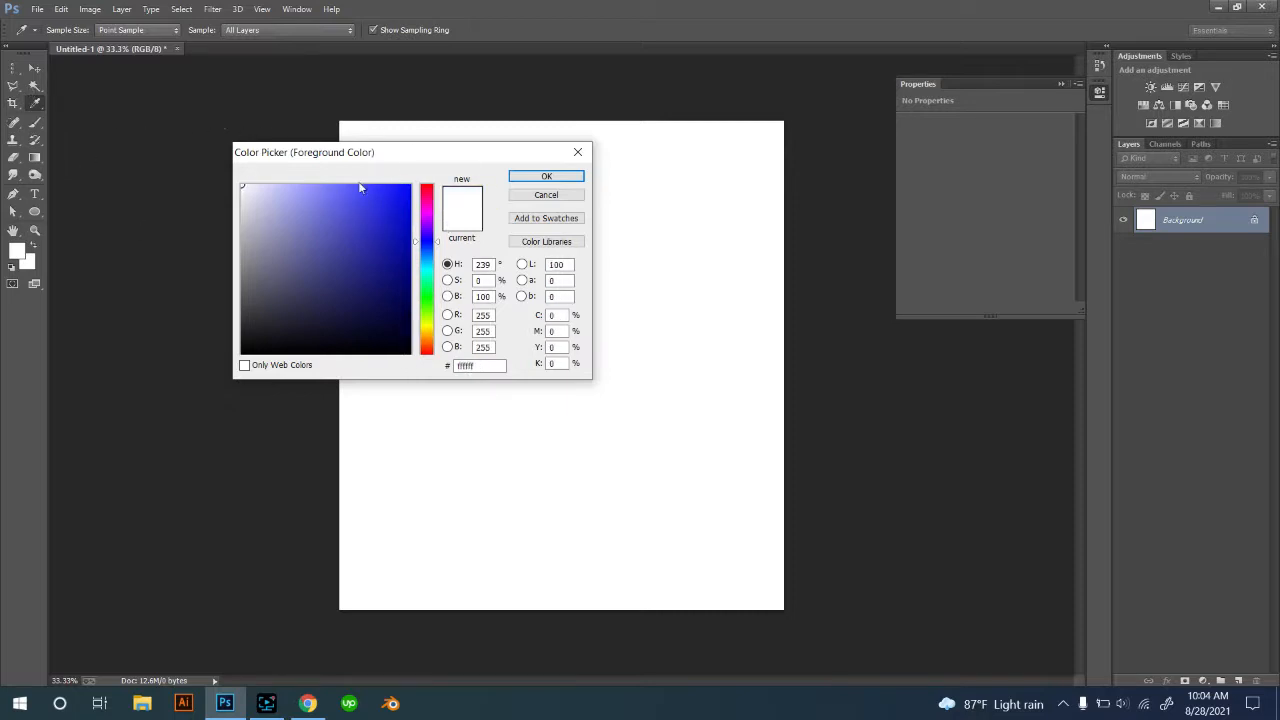
left_click_drag(323, 208, 657, 100)
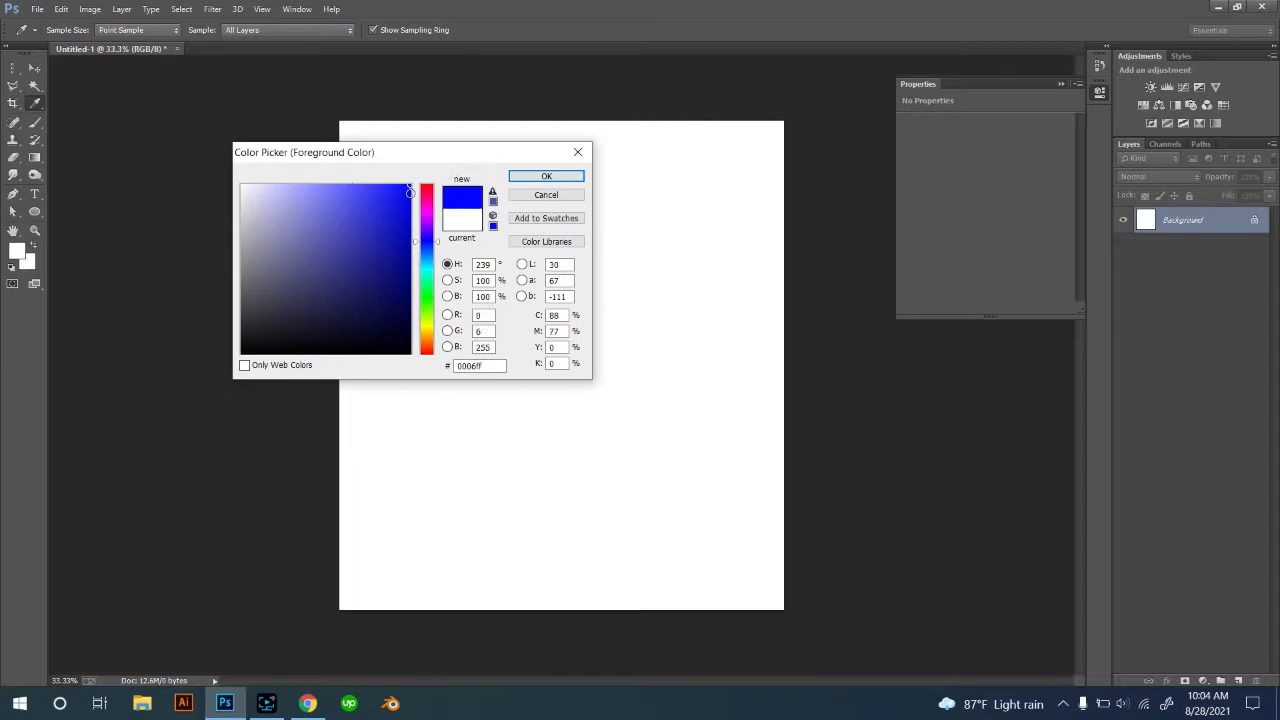
mouse_move(409, 192)
left_mouse_down()
mouse_move(393, 194)
mouse_move(403, 380)
mouse_move(443, 409)
mouse_move(317, 341)
mouse_move(177, 380)
mouse_move(196, 378)
left_mouse_up()
left_click(137, 391)
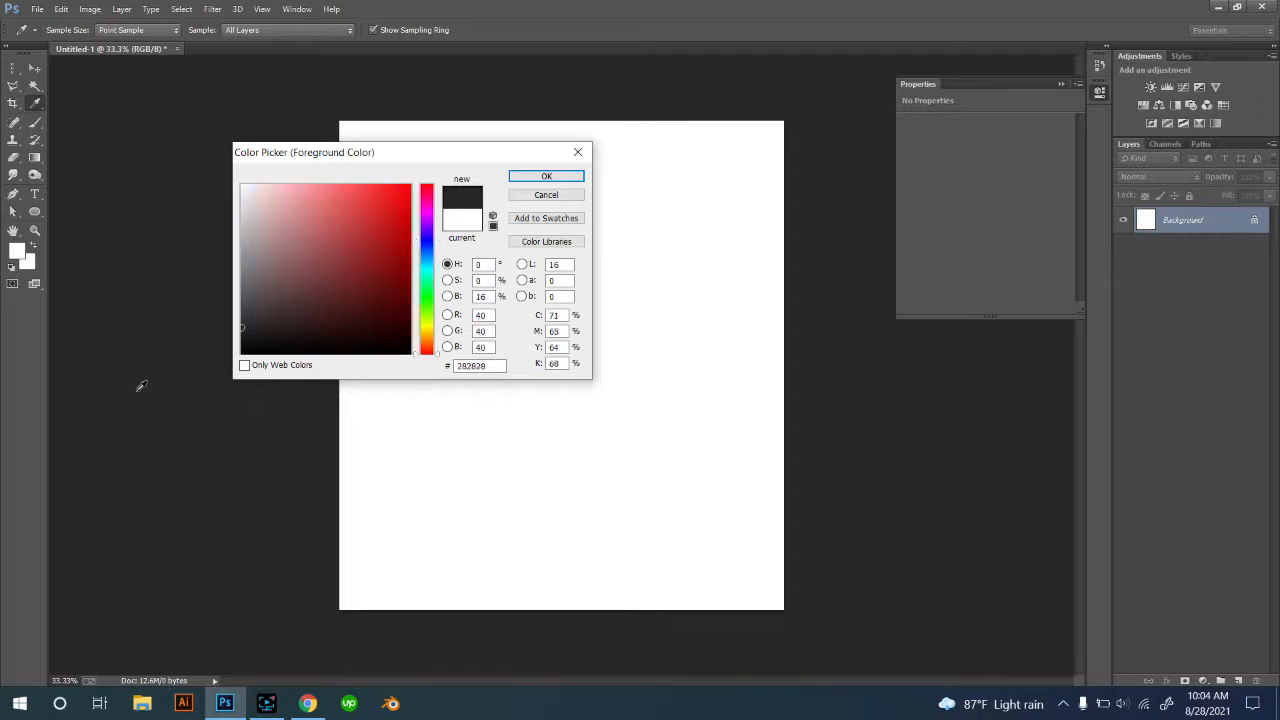
left_click_drag(259, 337, 174, 398)
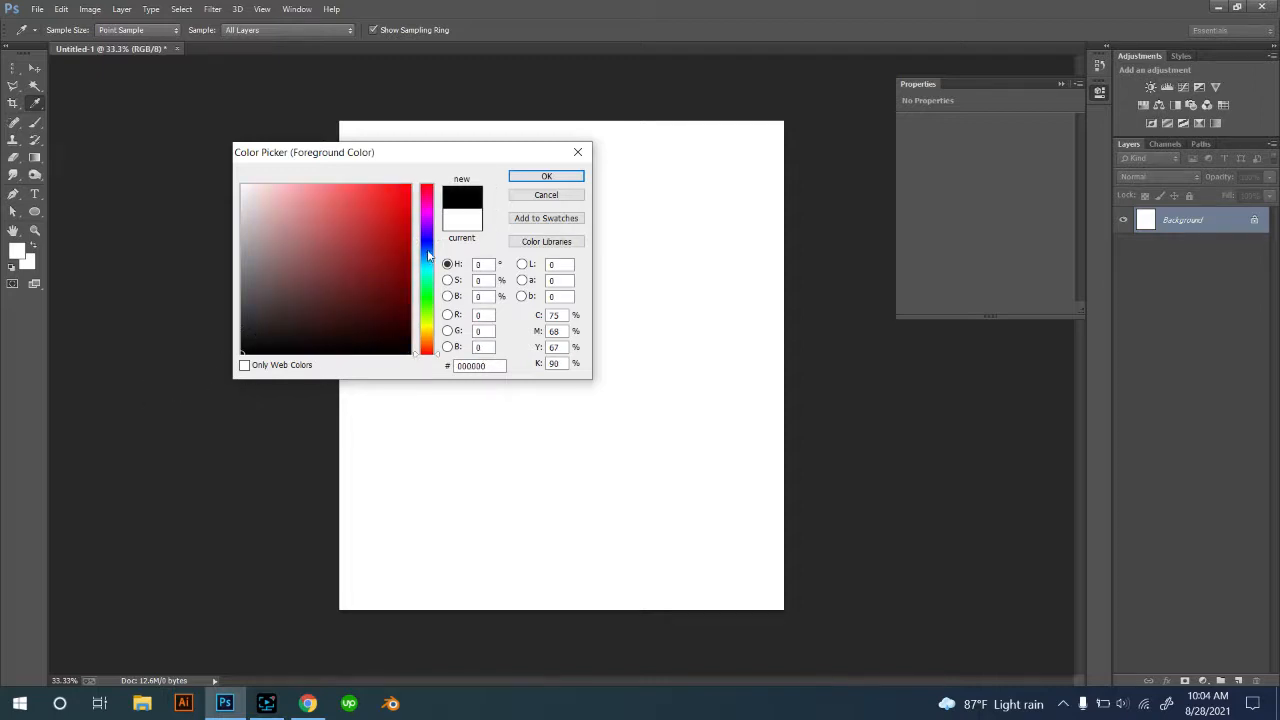
Set the foreground colour to blue 2339d7 and fill the whole canvas with it.
left_click_drag(426, 262, 426, 244)
left_click(374, 305)
mouse_move(374, 307)
left_mouse_down()
mouse_move(397, 287)
mouse_move(391, 274)
left_mouse_up()
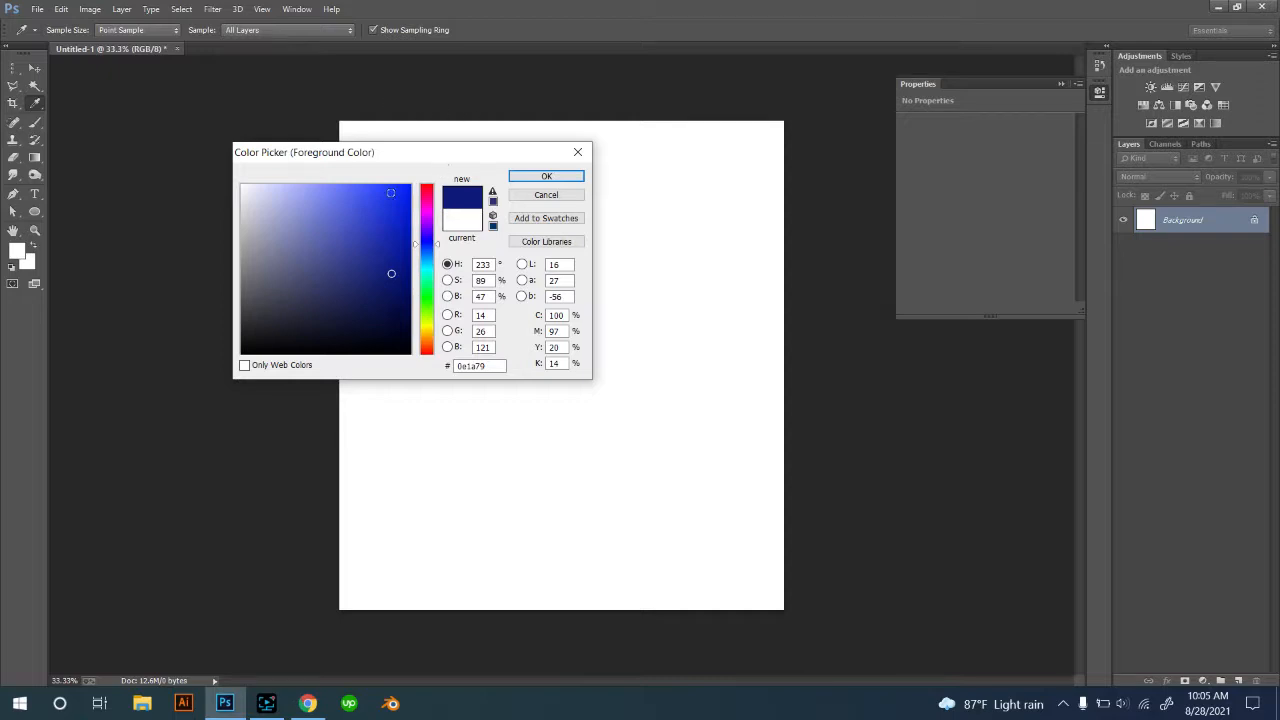
left_click(382, 210)
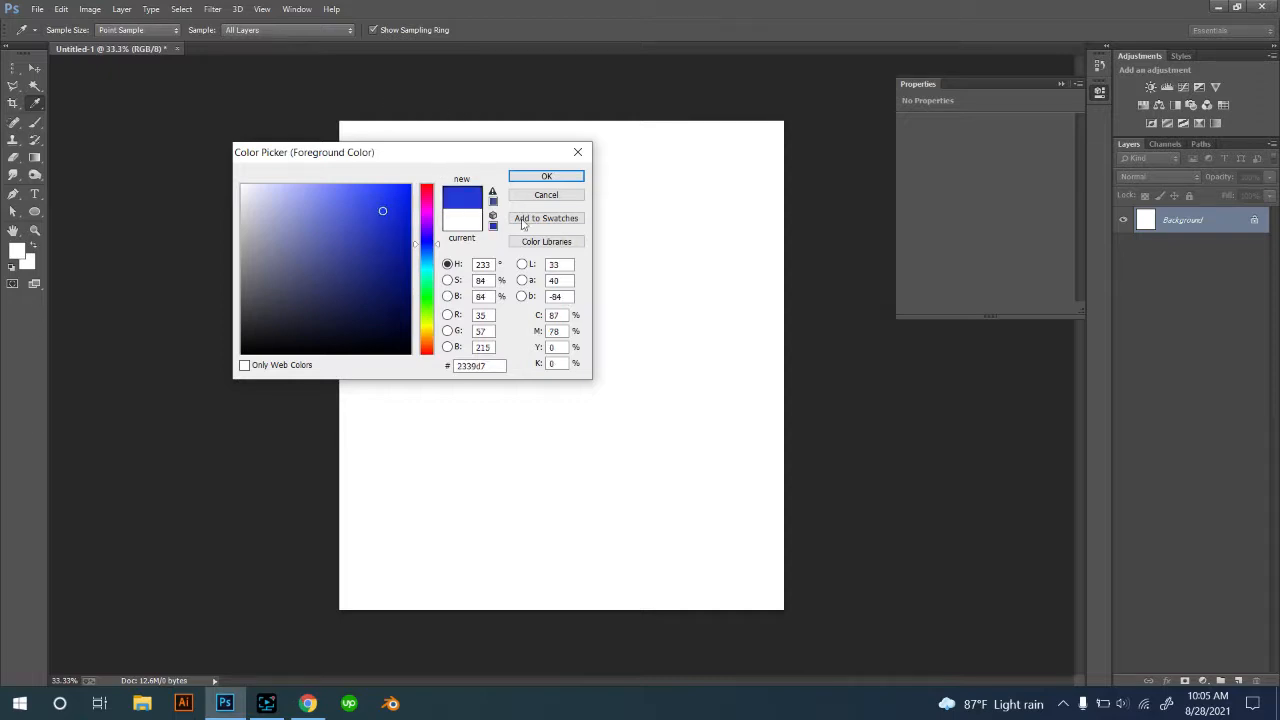
left_click(544, 177)
key("m")
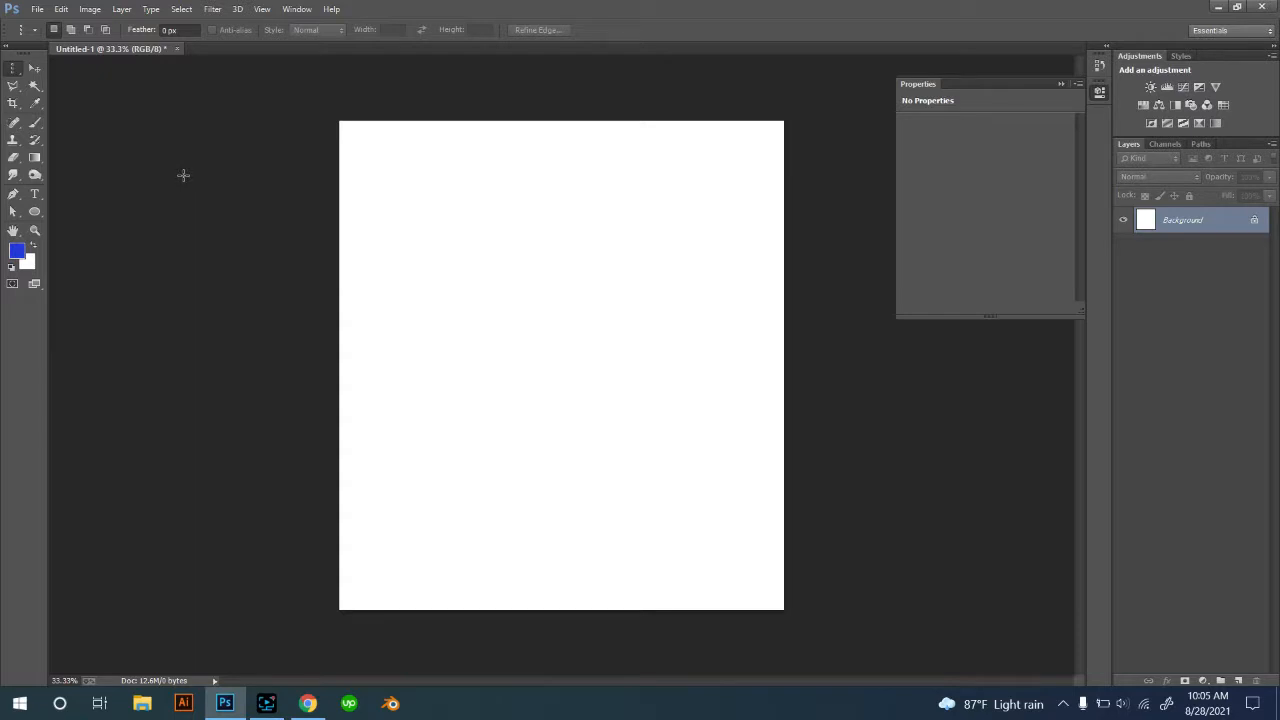
key("alt+BackSpace")
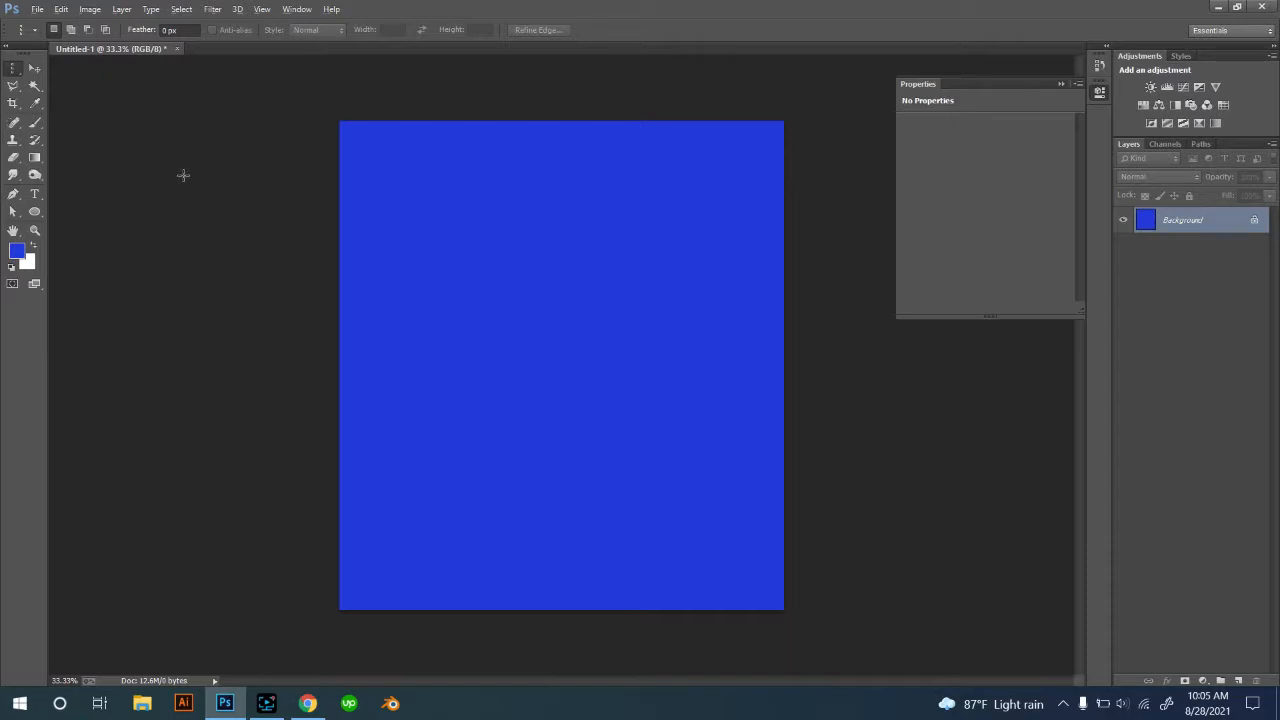
Set the background colour to a bright cyan with hue 184° and fill the whole canvas with it.
left_click(27, 263)
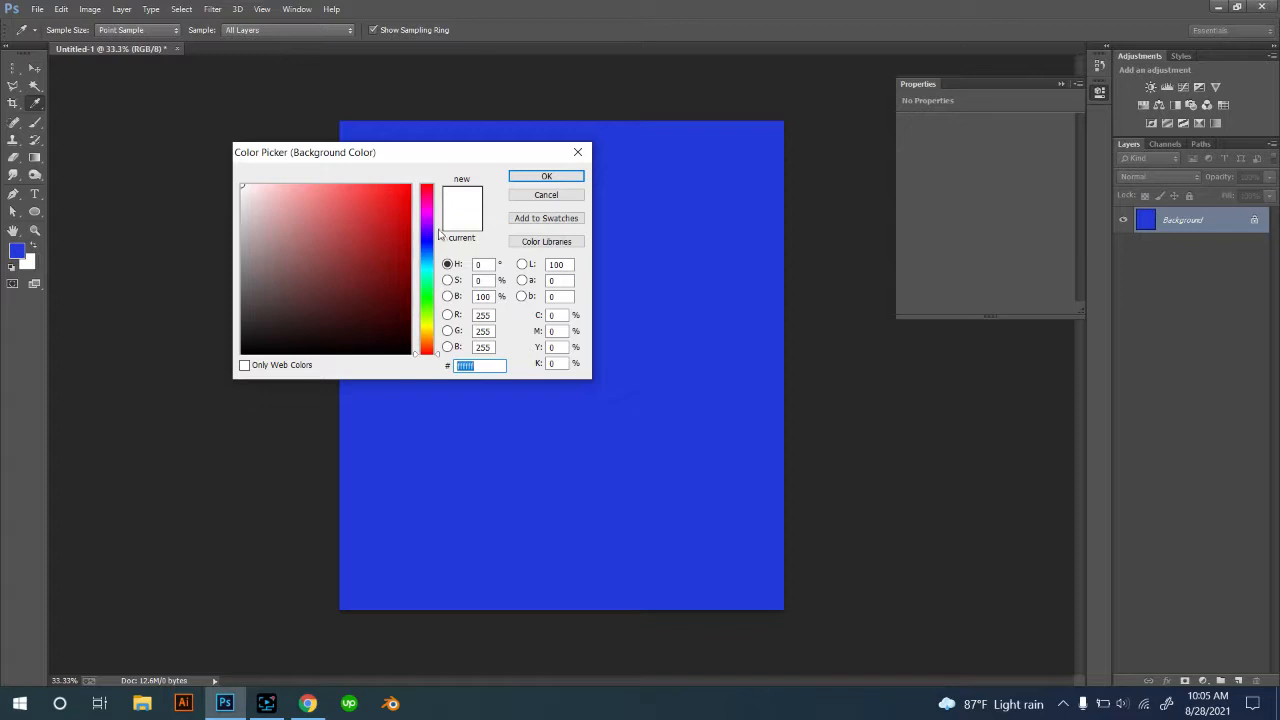
left_click_drag(430, 292, 430, 268)
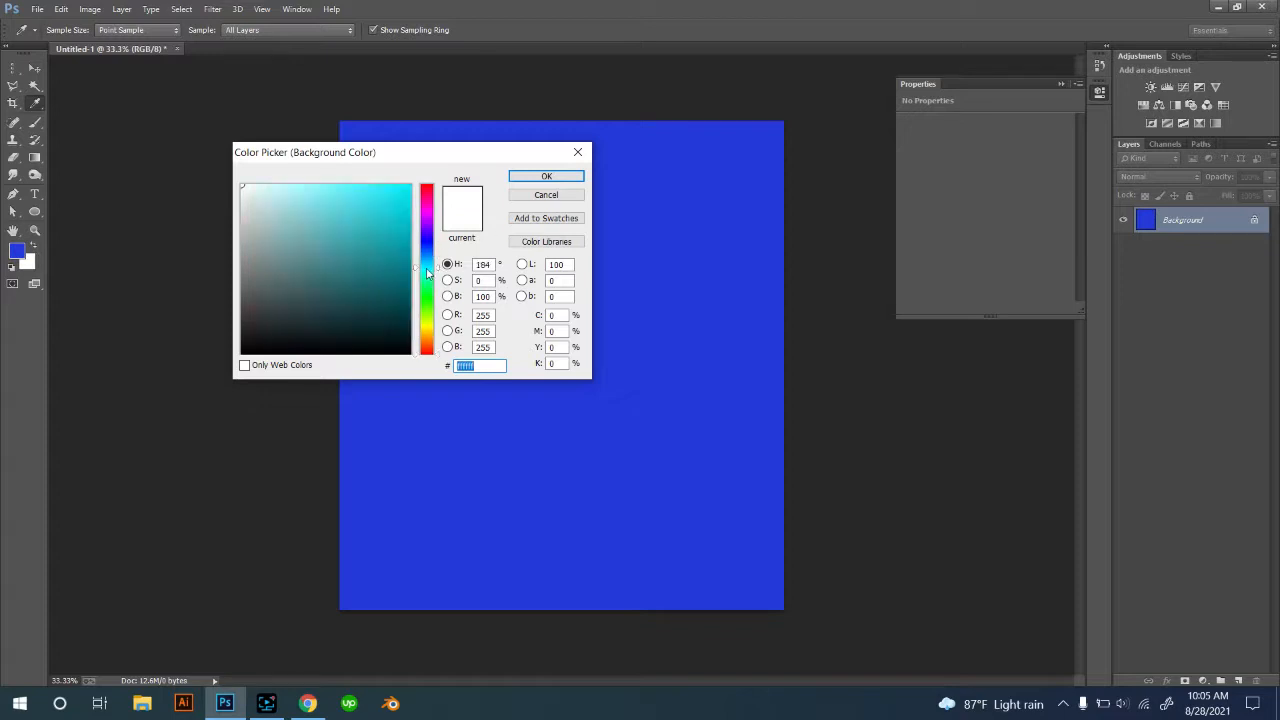
left_click(409, 186)
left_click(544, 177)
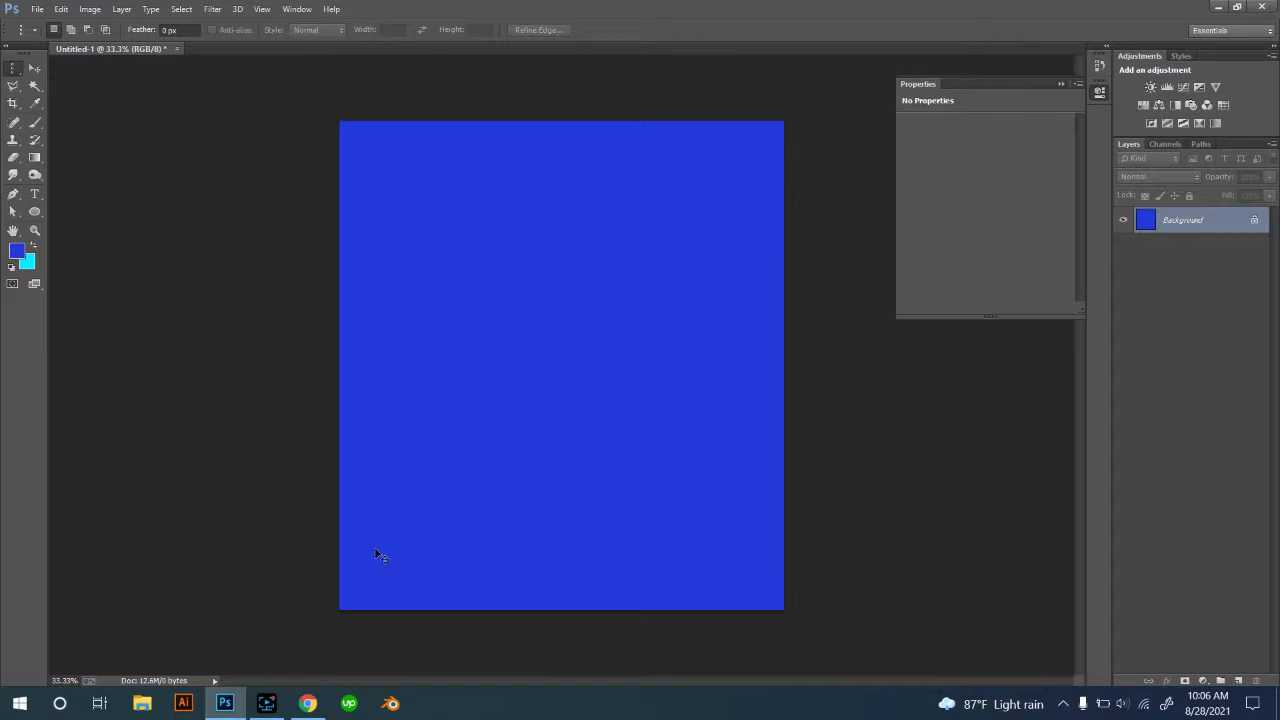
key("ctrl+BackSpace")
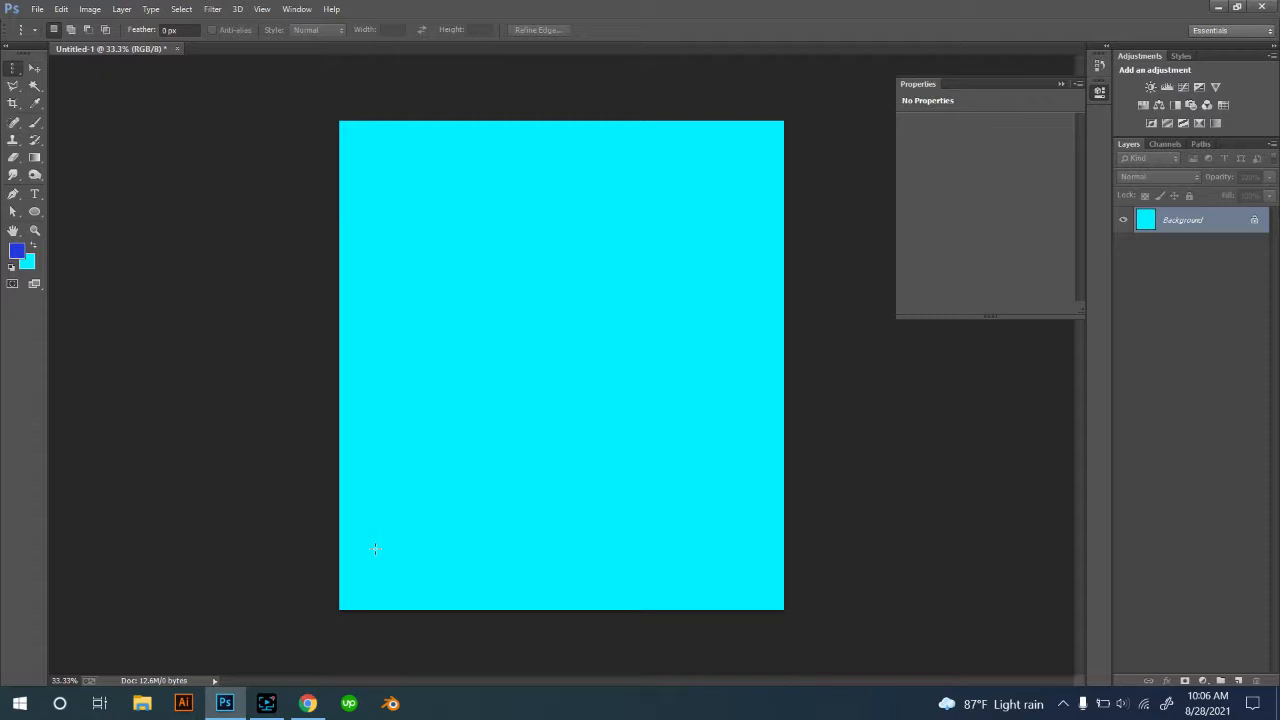
Refill the canvas with the blue foreground colour, and undo the fills back to the white canvas.
key("alt+BackSpace")
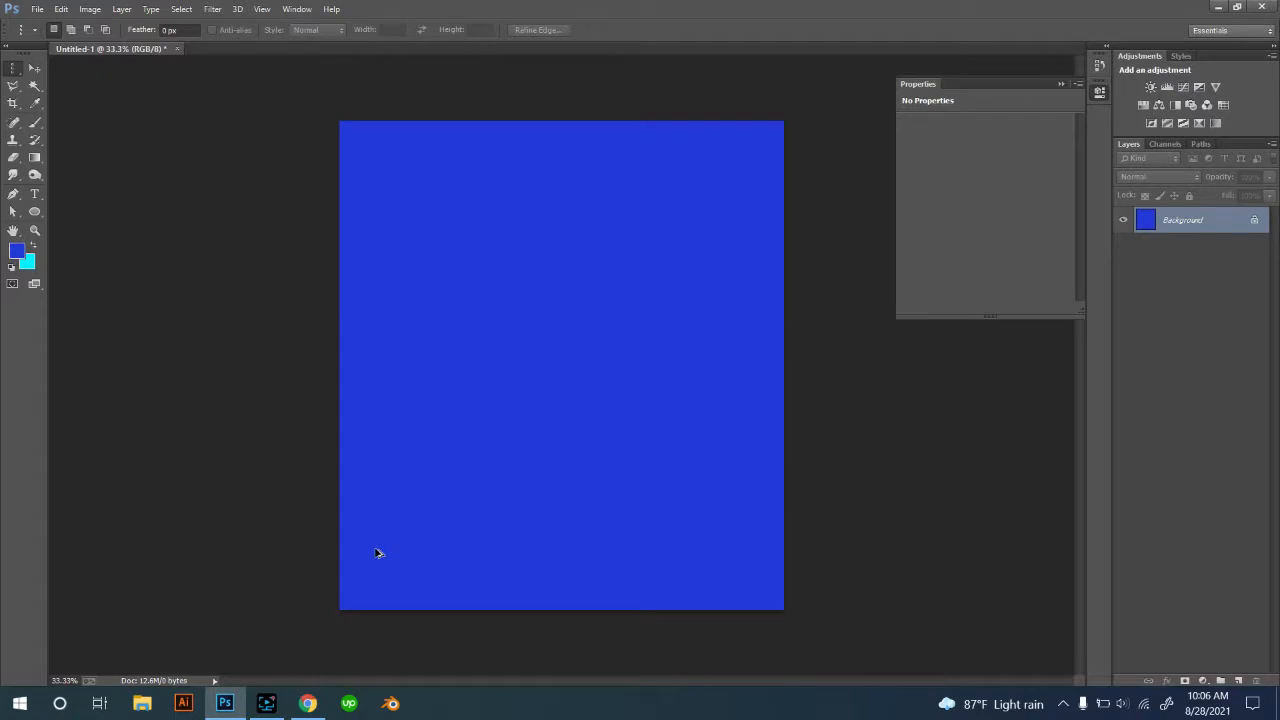
key("ctrl+alt+z")
key("ctrl+alt+z")
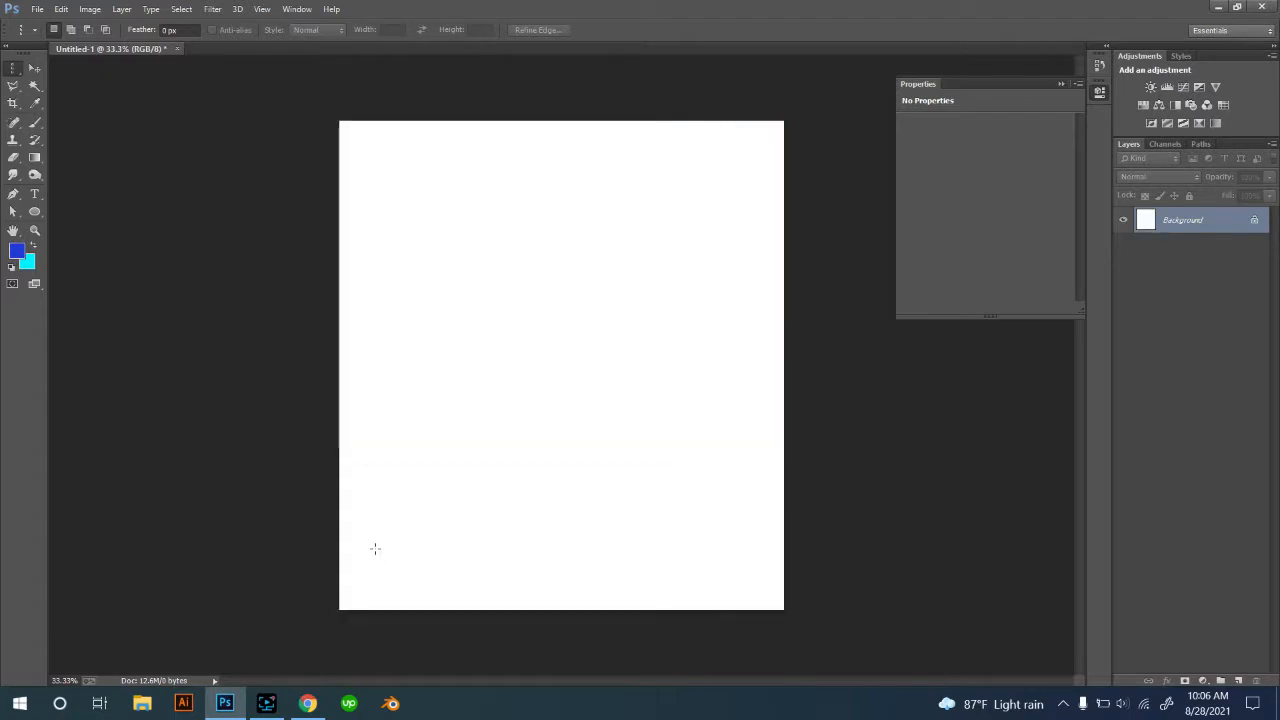
Swap the foreground and background colours repeatedly, and reset them to the default black and white.
left_click(35, 248)
left_click(34, 246)
key("x")
key("x")
key("x")
key("x")
key("x")
key("x")
key("x")
key("x")
key("x")
key("d")
Make a wide rectangular selection across the middle of the canvas with the Rectangular Marquee Tool.
right_click(12, 68)
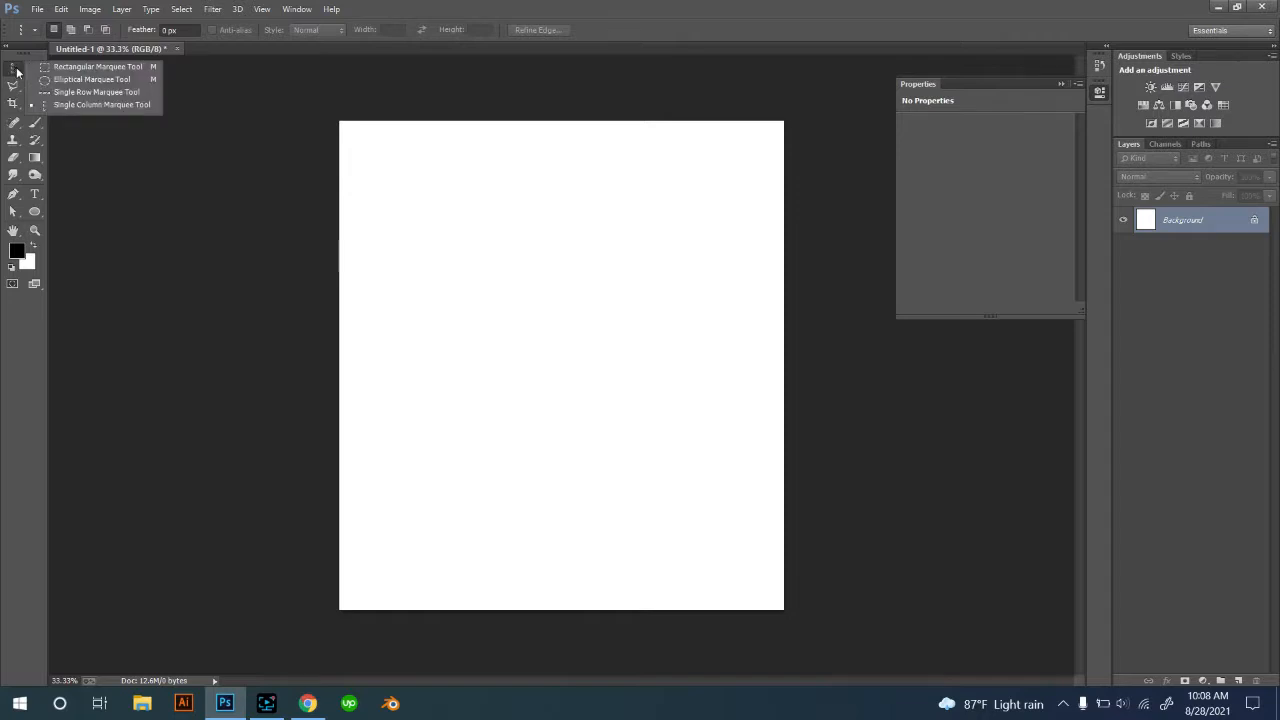
left_click(80, 66)
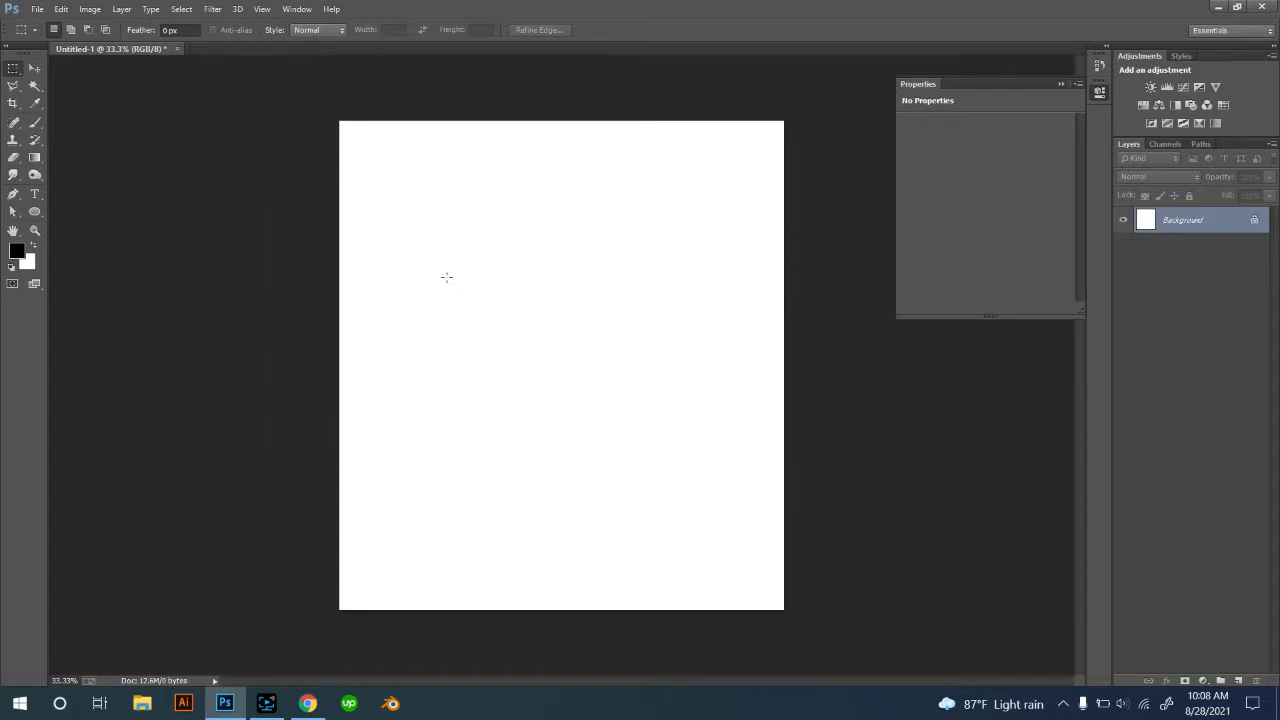
left_click_drag(409, 267, 721, 441)
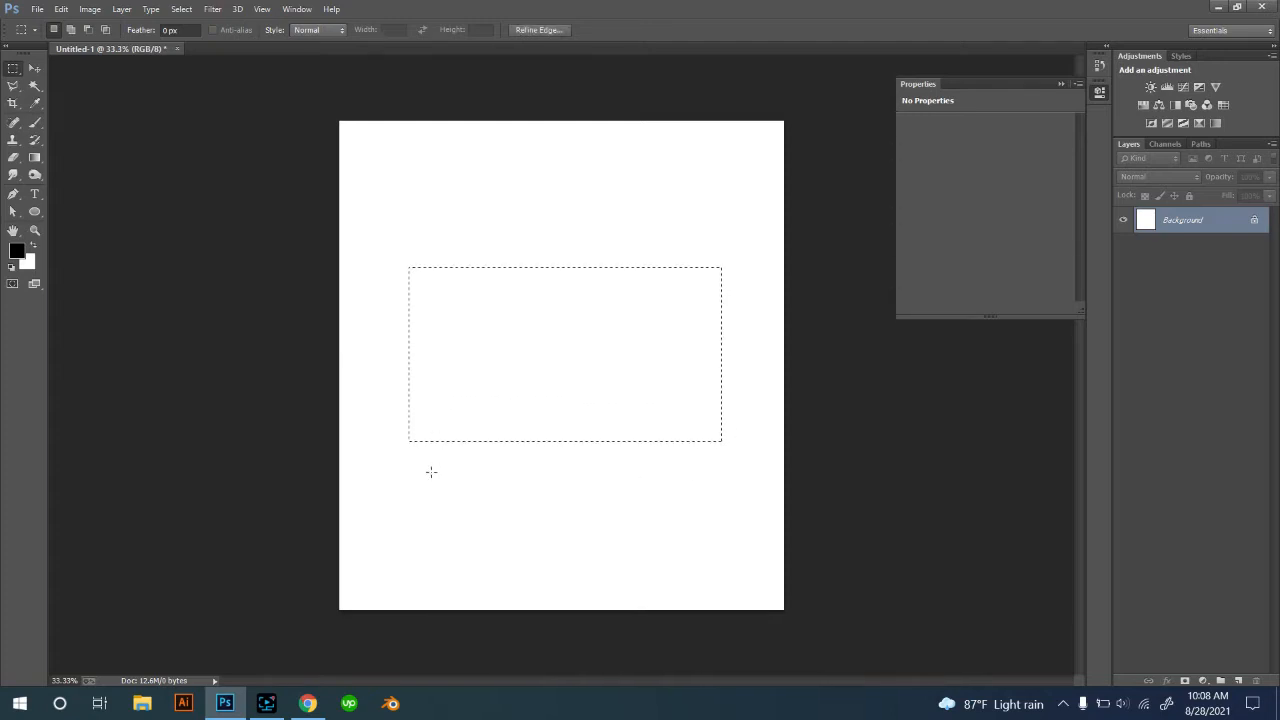
Set the foreground colour to a vivid green with hue 120° and fill the rectangular selection with it.
left_click(16, 251)
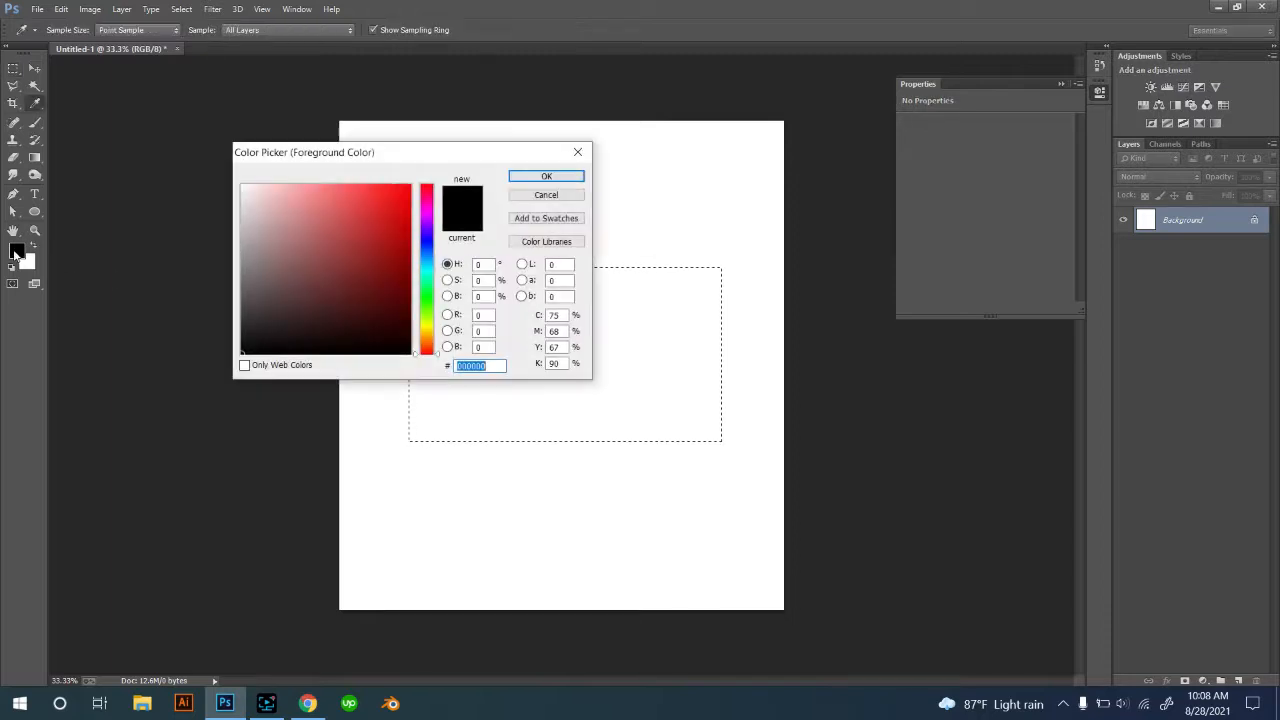
left_click(423, 313)
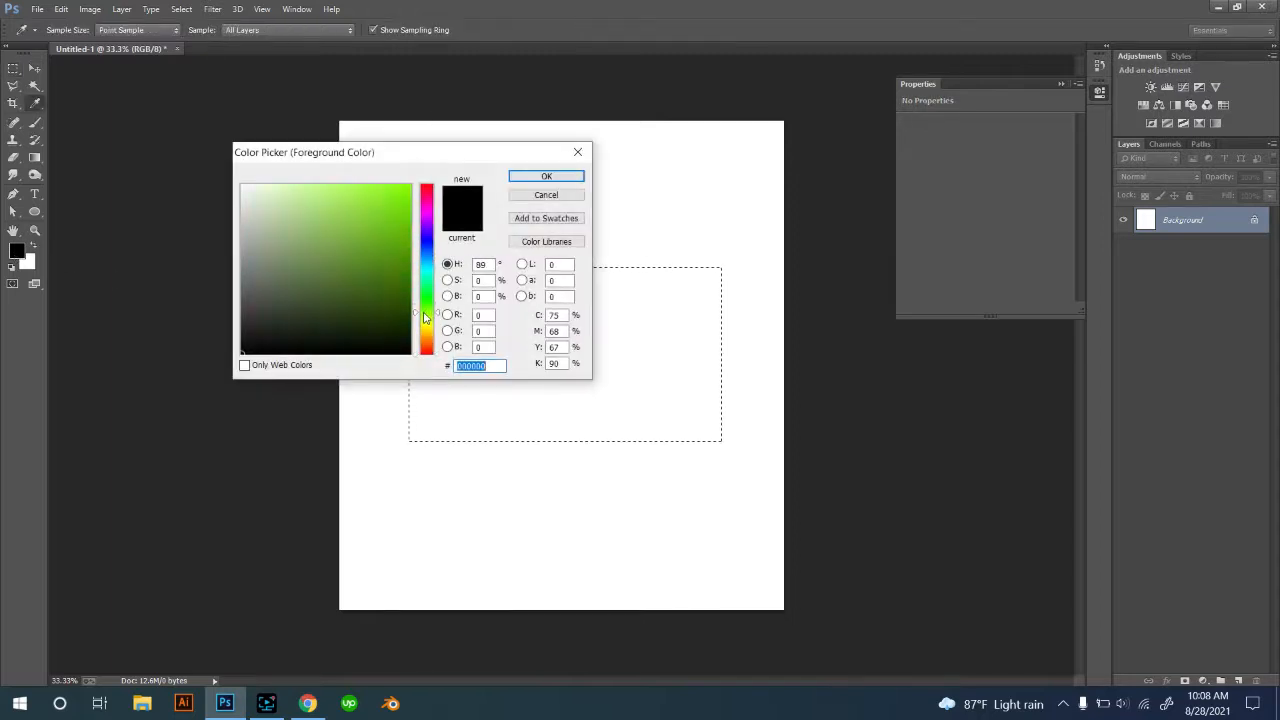
left_click_drag(423, 313, 435, 300)
left_click(405, 212)
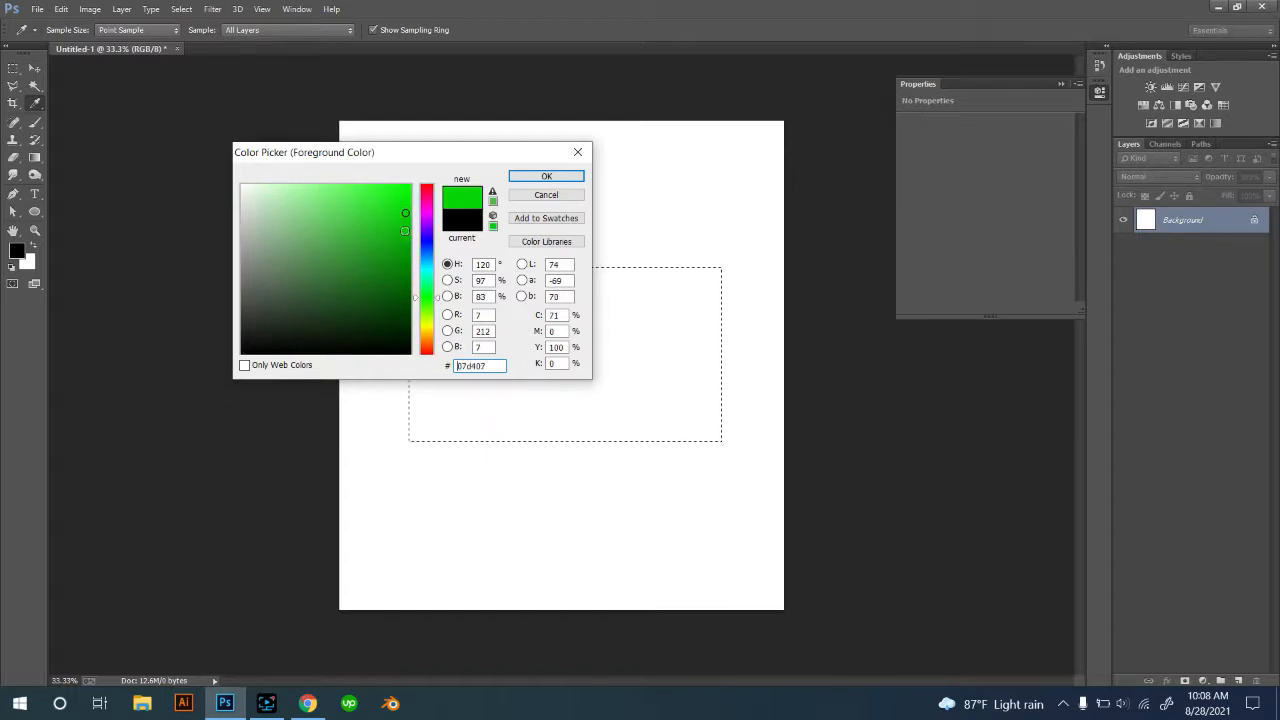
left_click(546, 176)
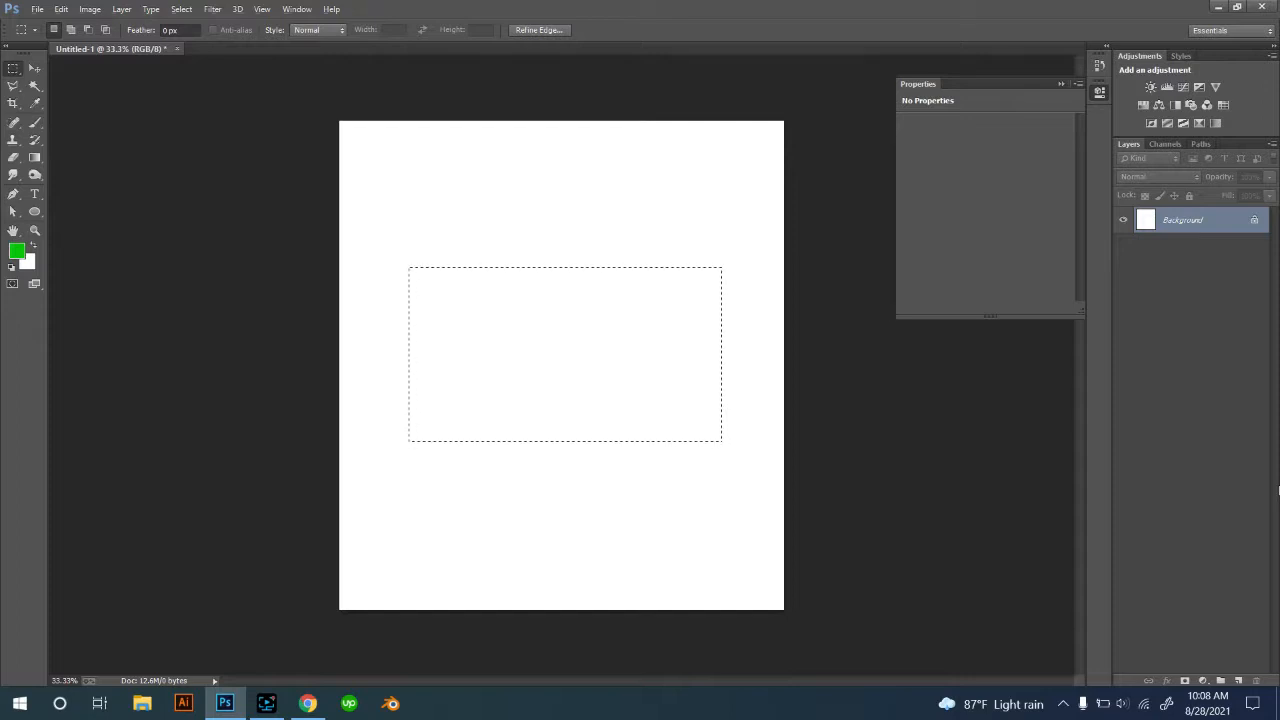
key("alt+BackSpace")
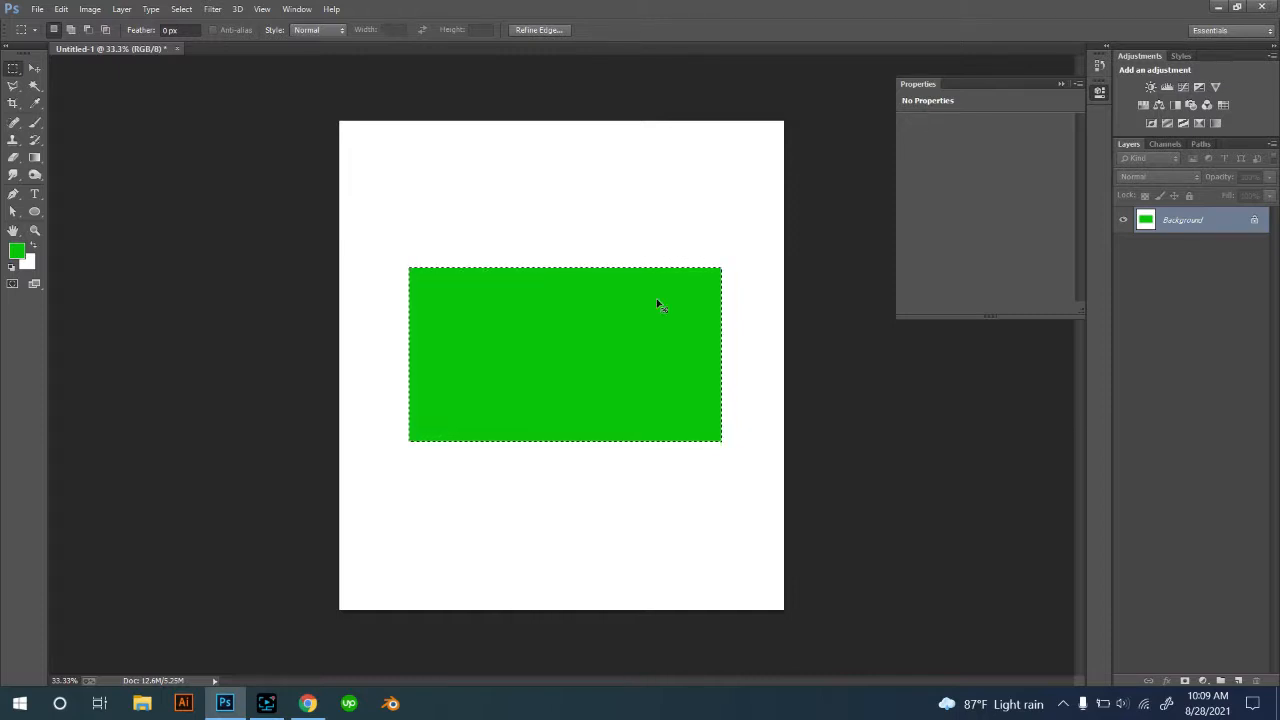
Deselect the green rectangle, undo the deselection, and deselect it again.
key("ctrl+1")
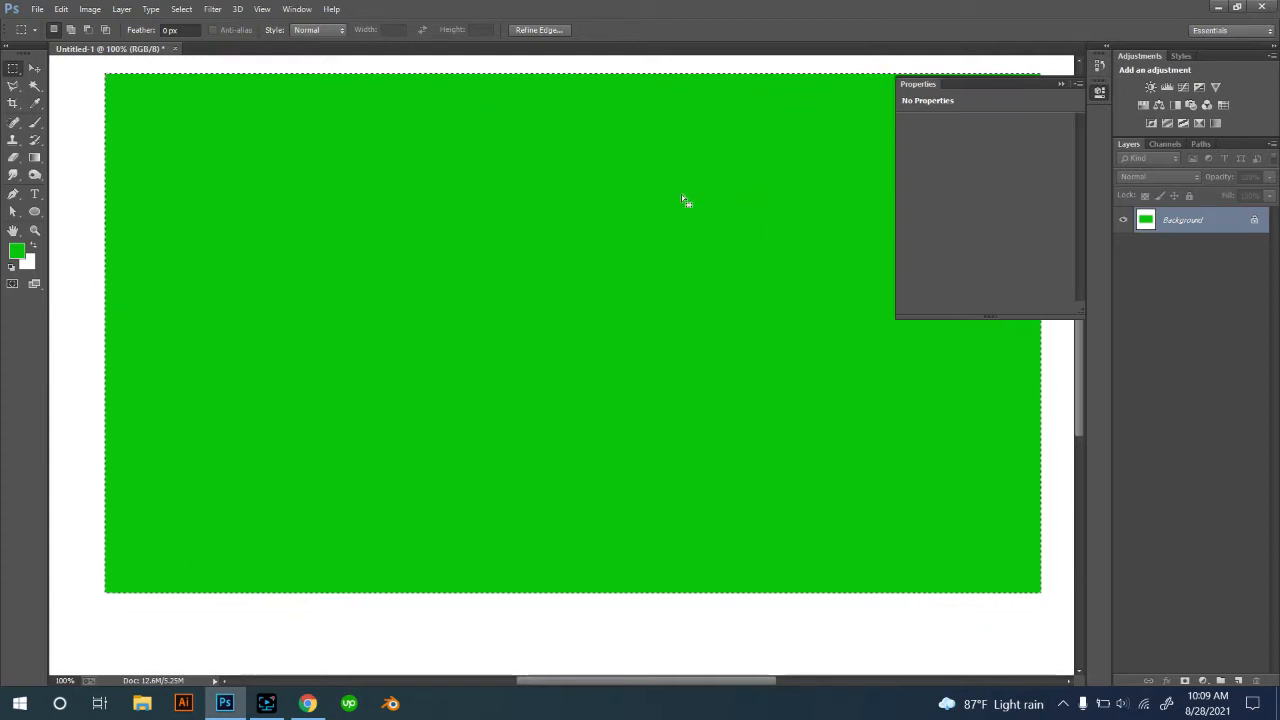
key("ctrl+minus")
key("ctrl+minus")
key("ctrl+minus")
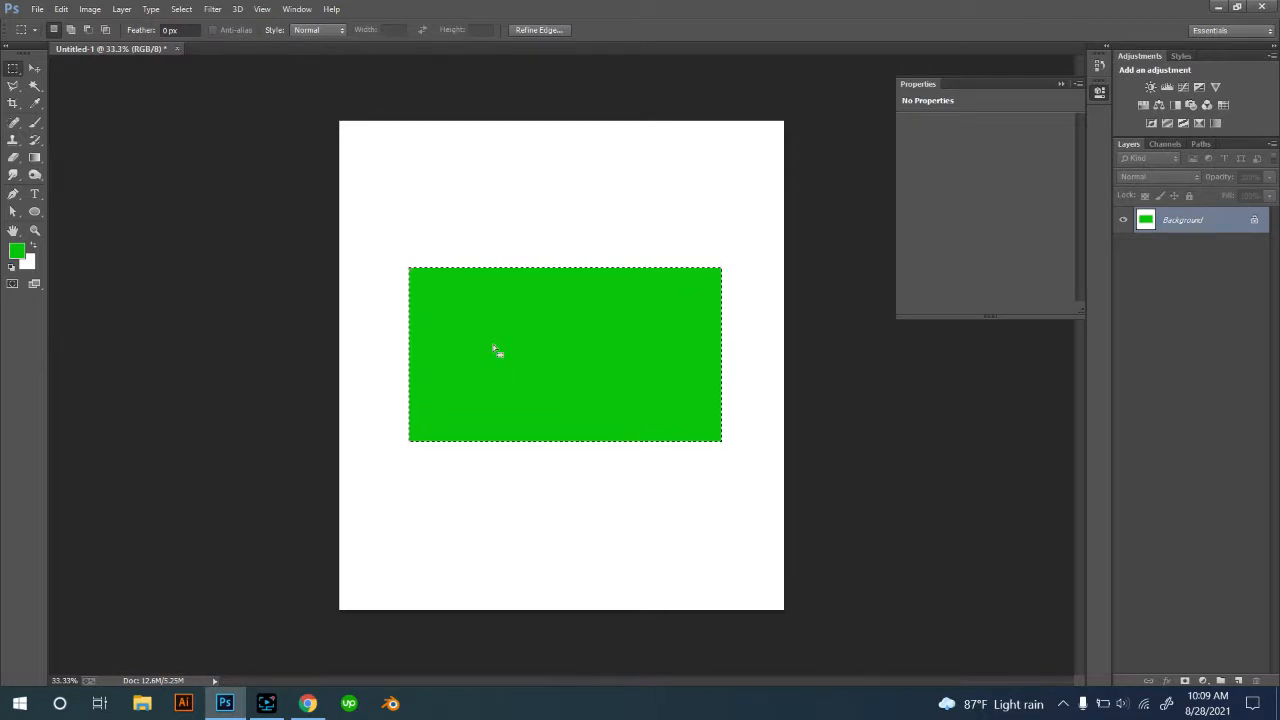
right_click(480, 309)
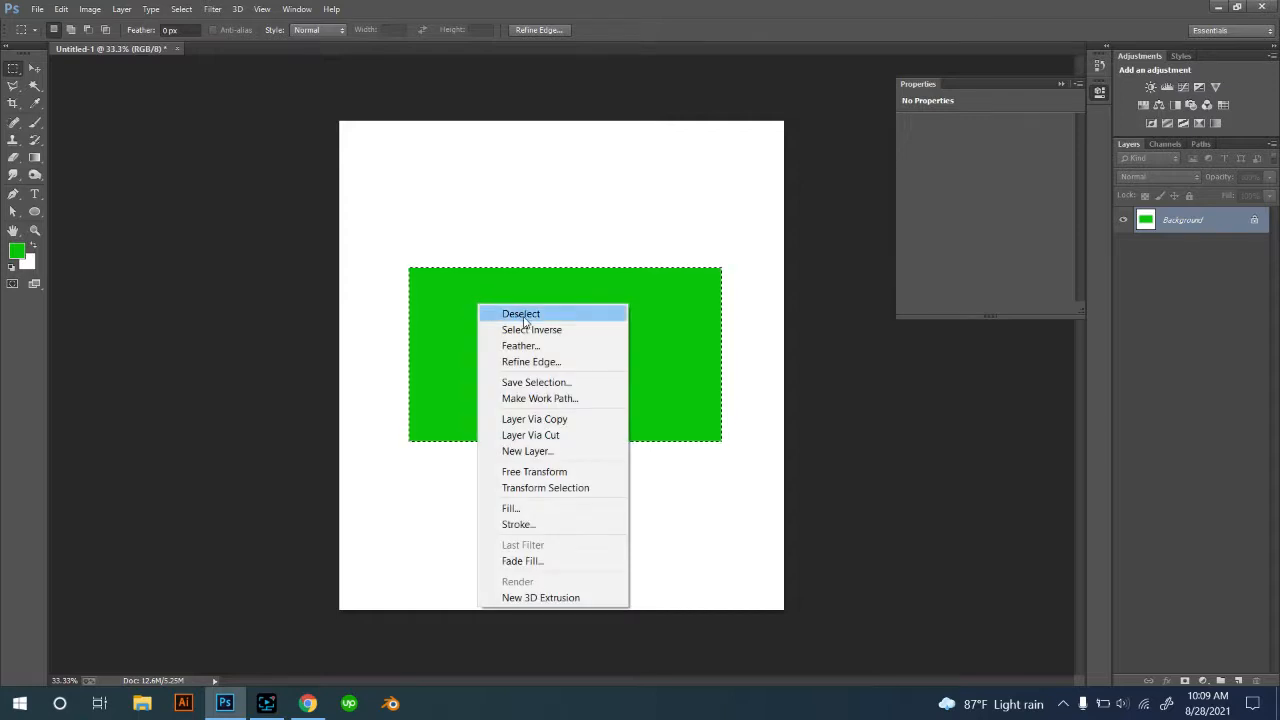
left_click(522, 314)
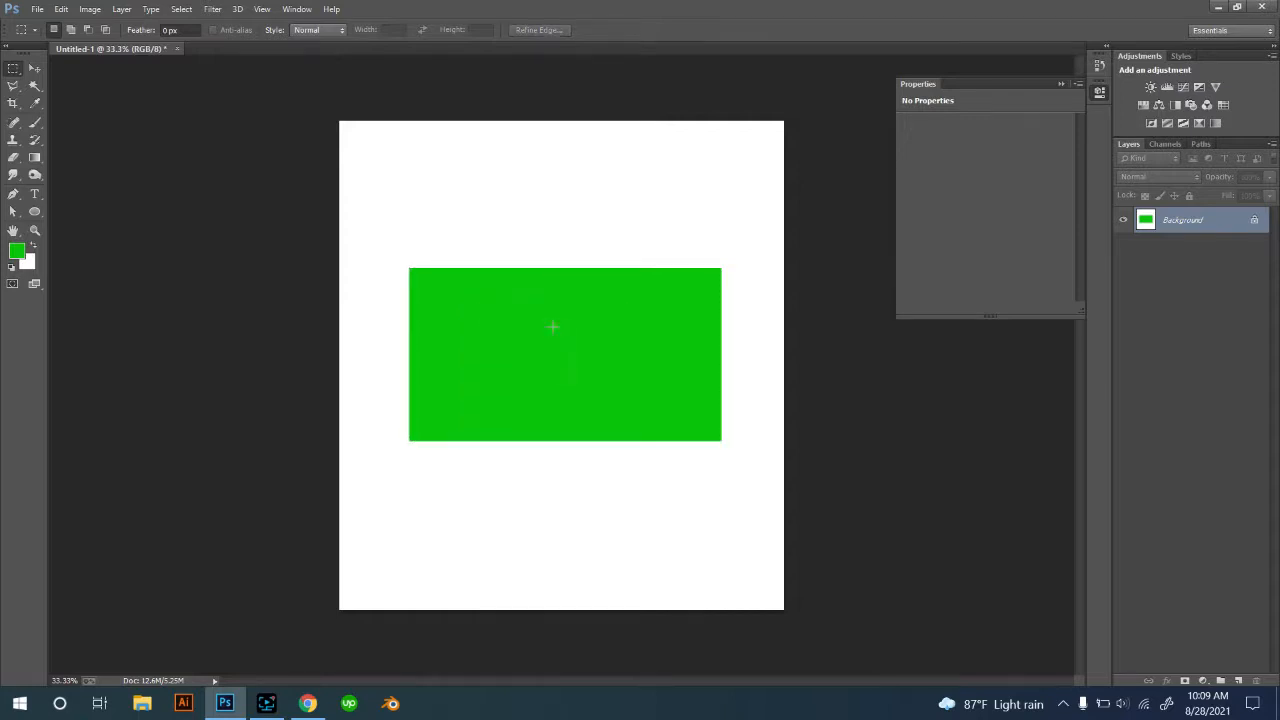
key("ctrl+z")
key("ctrl+d")
Make a circular selection in the centre of the green rectangle with the Elliptical Marquee Tool.
right_click(13, 74)
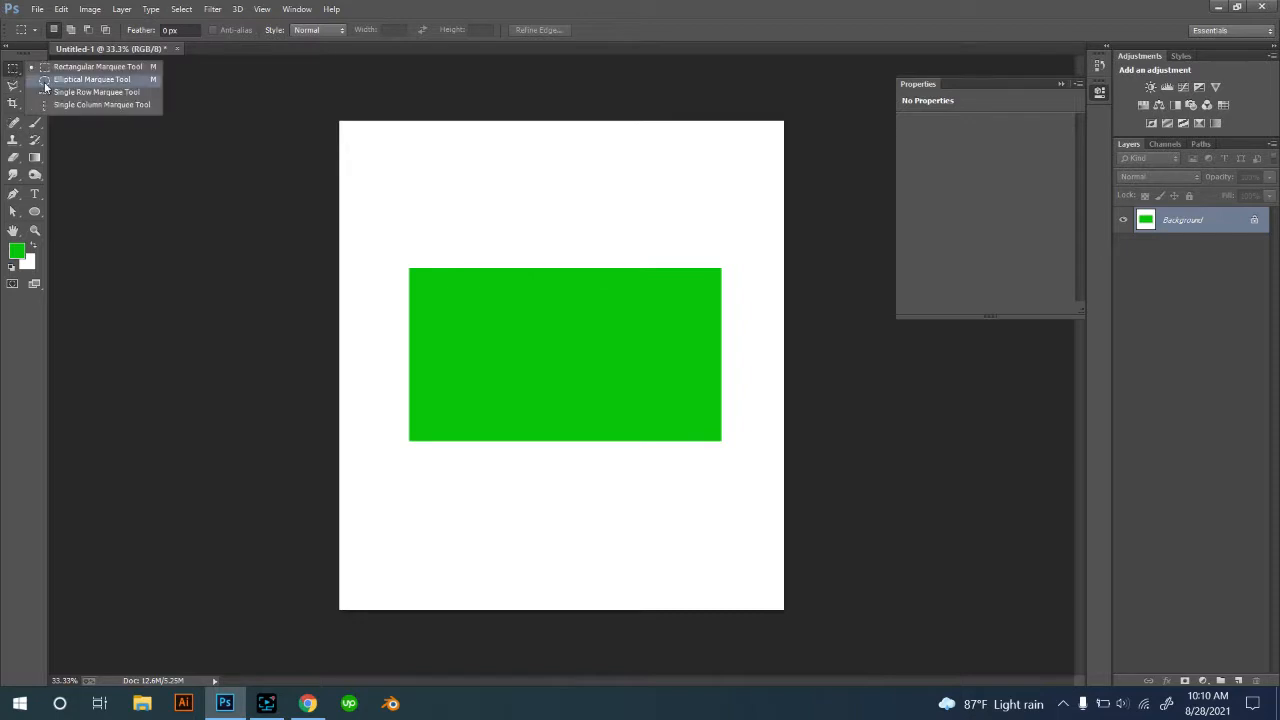
left_click(75, 81)
left_click_drag(507, 293, 624, 431)
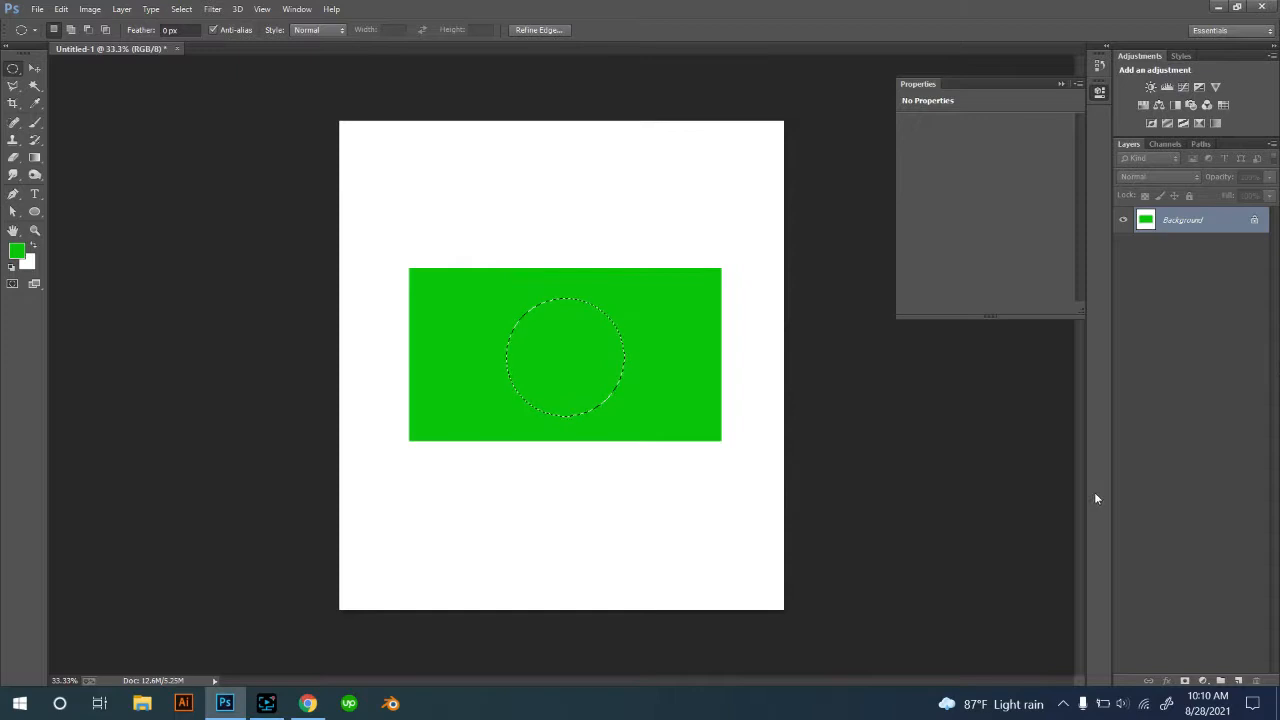
Set the background colour to a bright red with hue 0° and fill the circular selection with it.
left_click(31, 265)
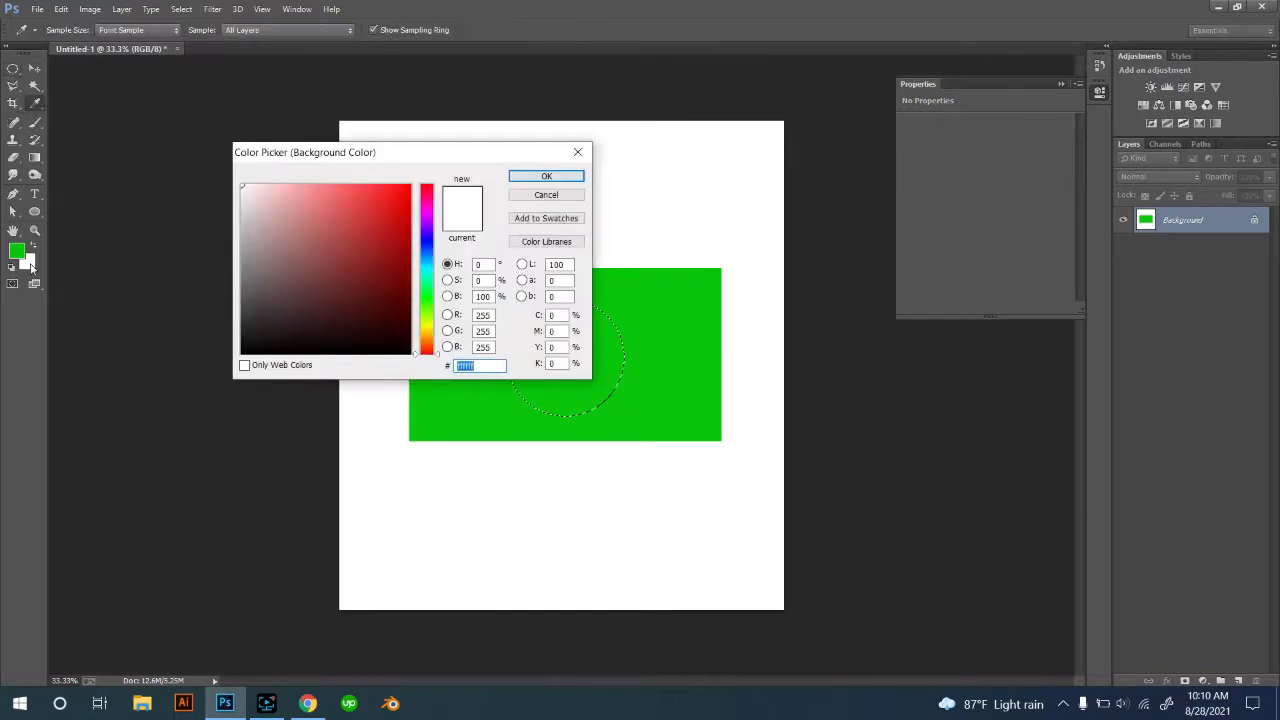
left_click(403, 204)
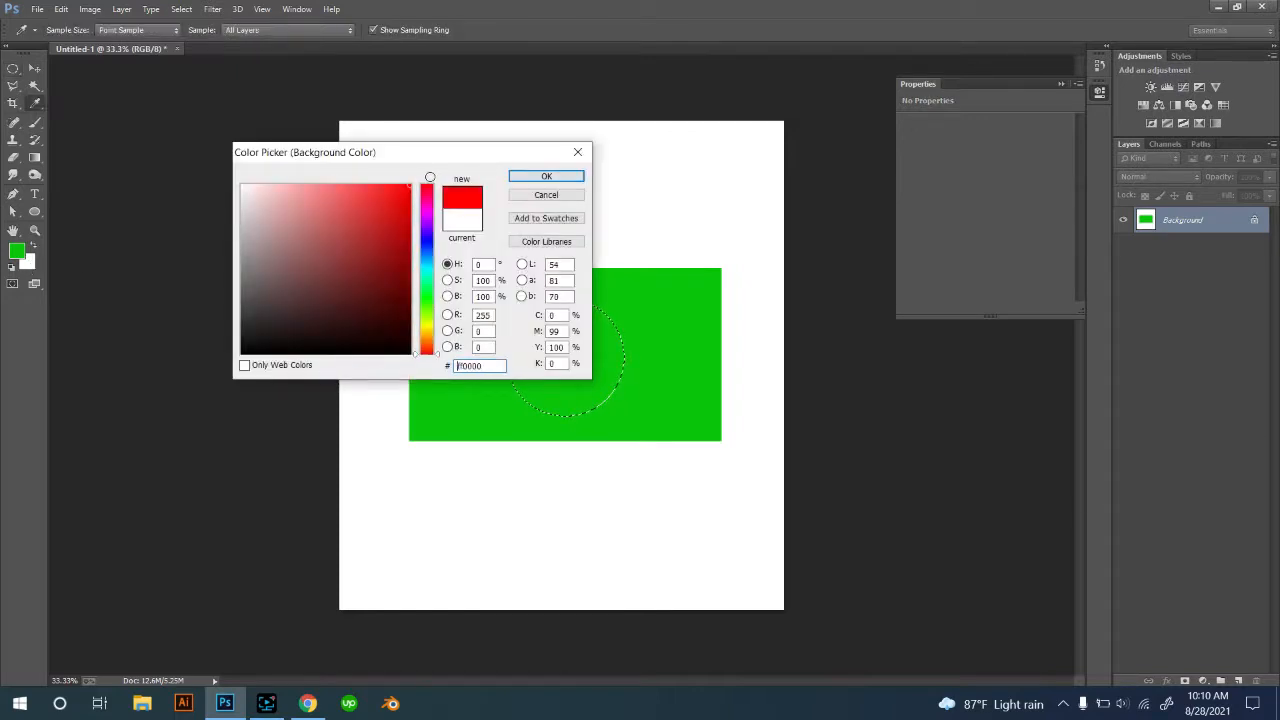
left_click(399, 193)
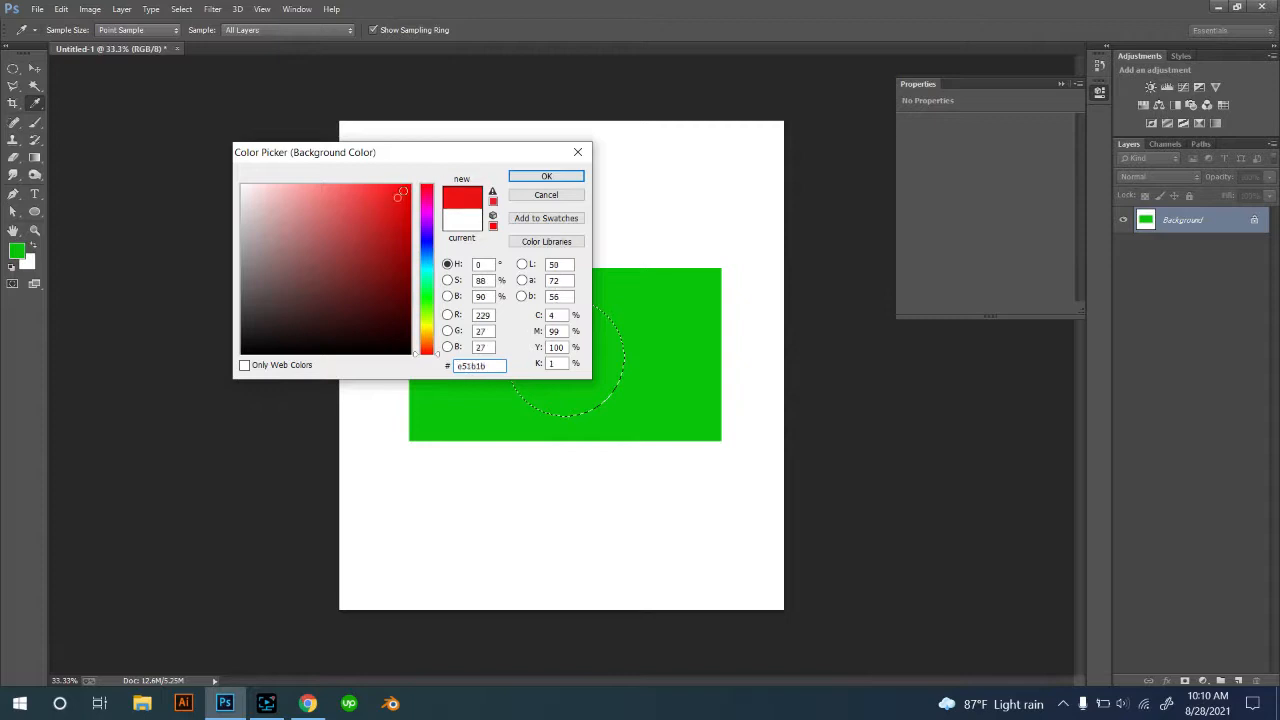
left_click(546, 176)
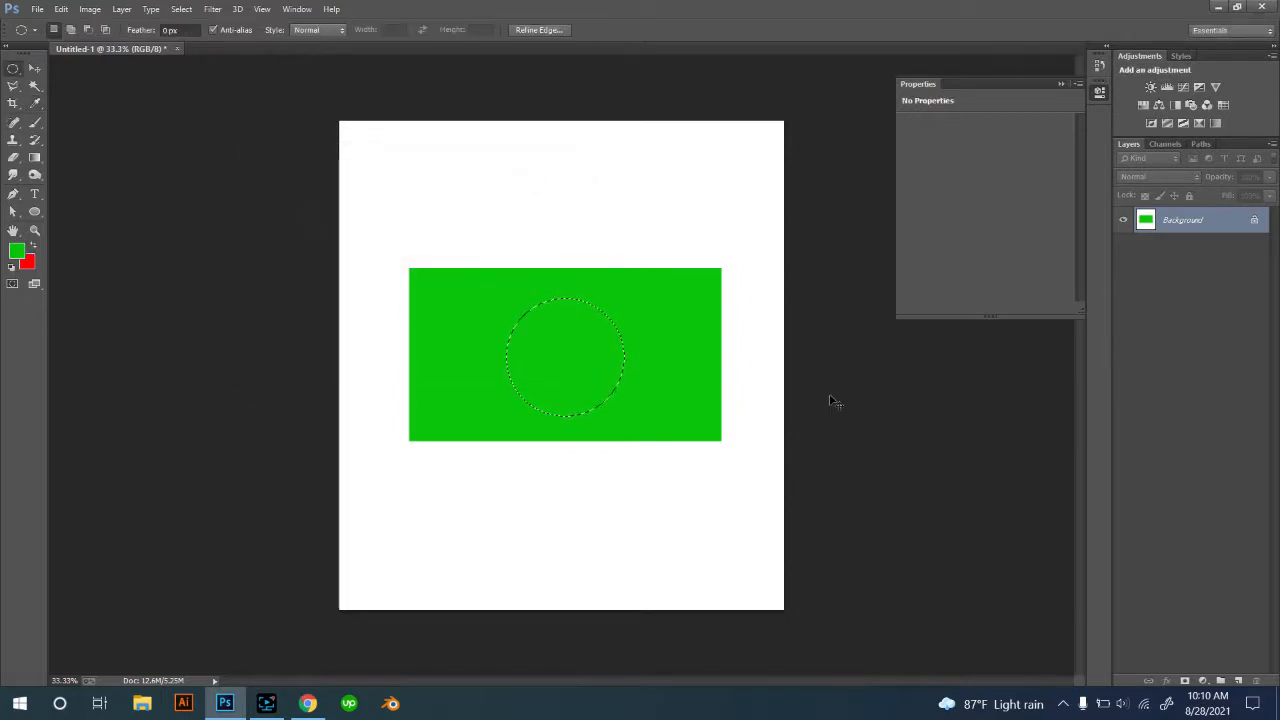
key("ctrl+BackSpace")
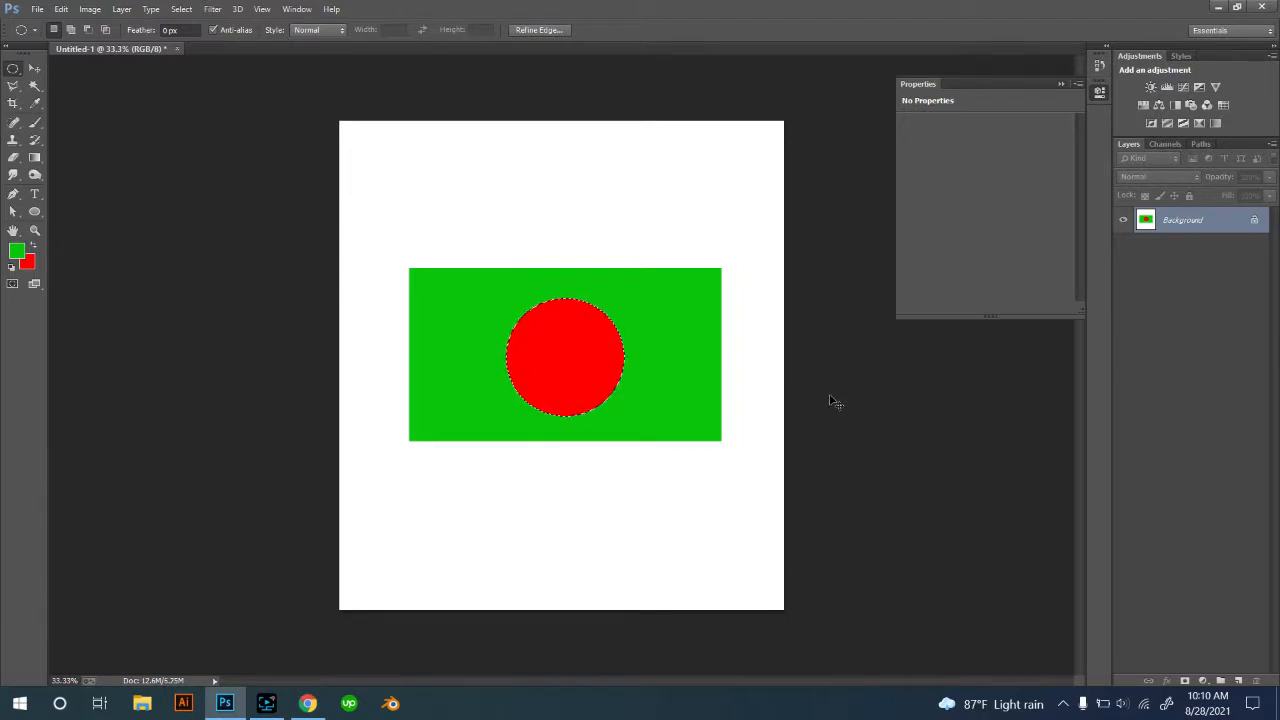
Deselect the red circle and undo the deselection, repeating this at 100% zoom to compare the circle with and without its selection outline.
key("ctrl+d")
key("ctrl+z")
key("ctrl+plus")
key("ctrl+plus")
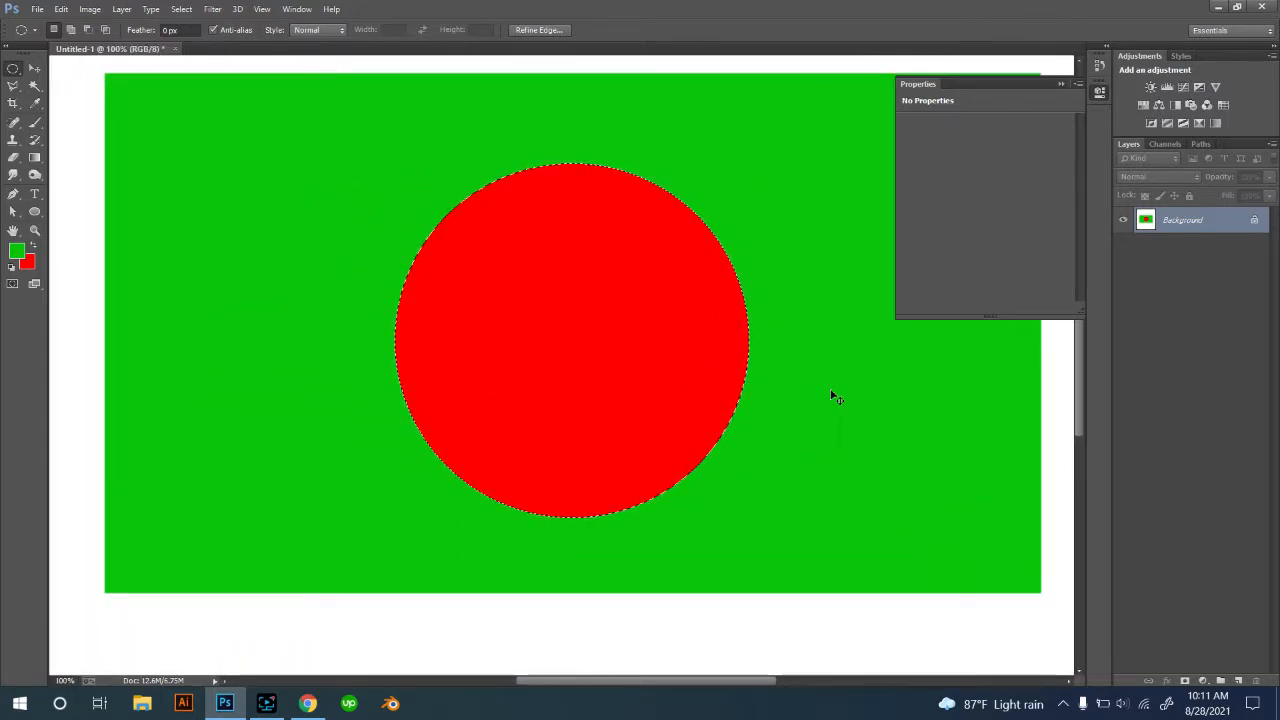
key("ctrl+d")
key("ctrl+z")
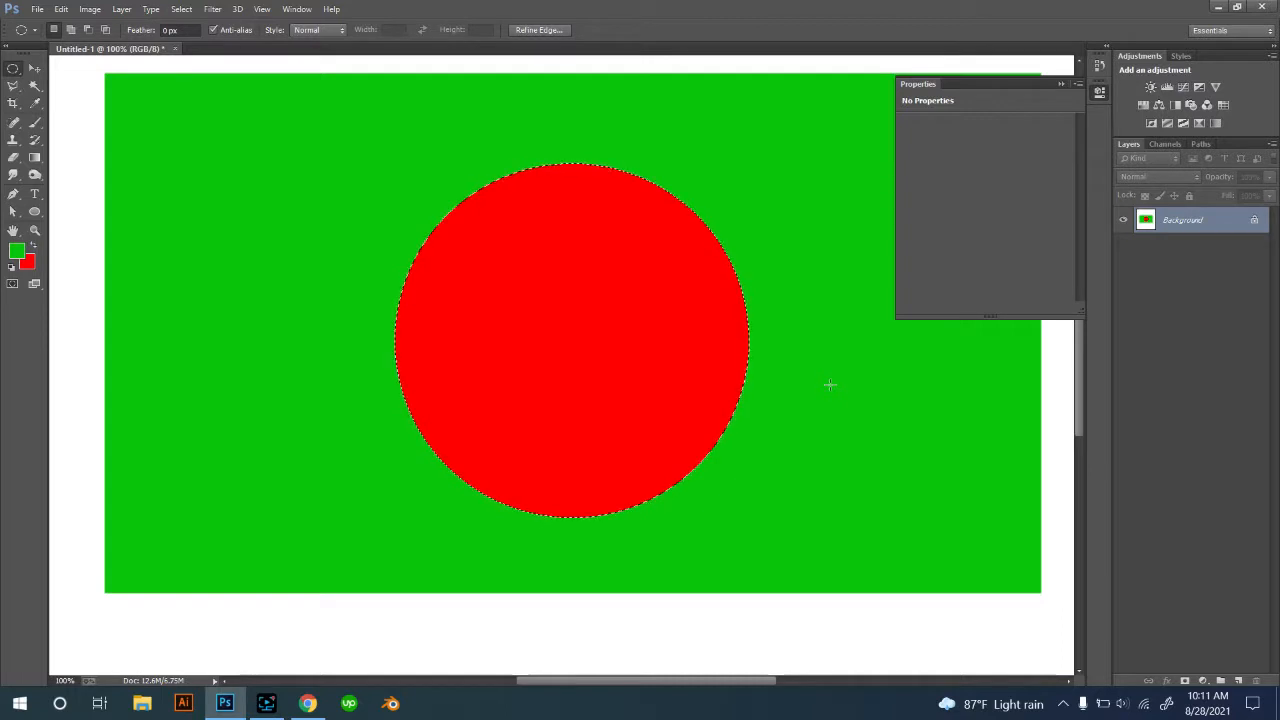
key("ctrl+d")
key("ctrl+z")
Step back through the history past the circle fill, selection moves and green rectangle to the blank white canvas.
key("alt+BackSpace")
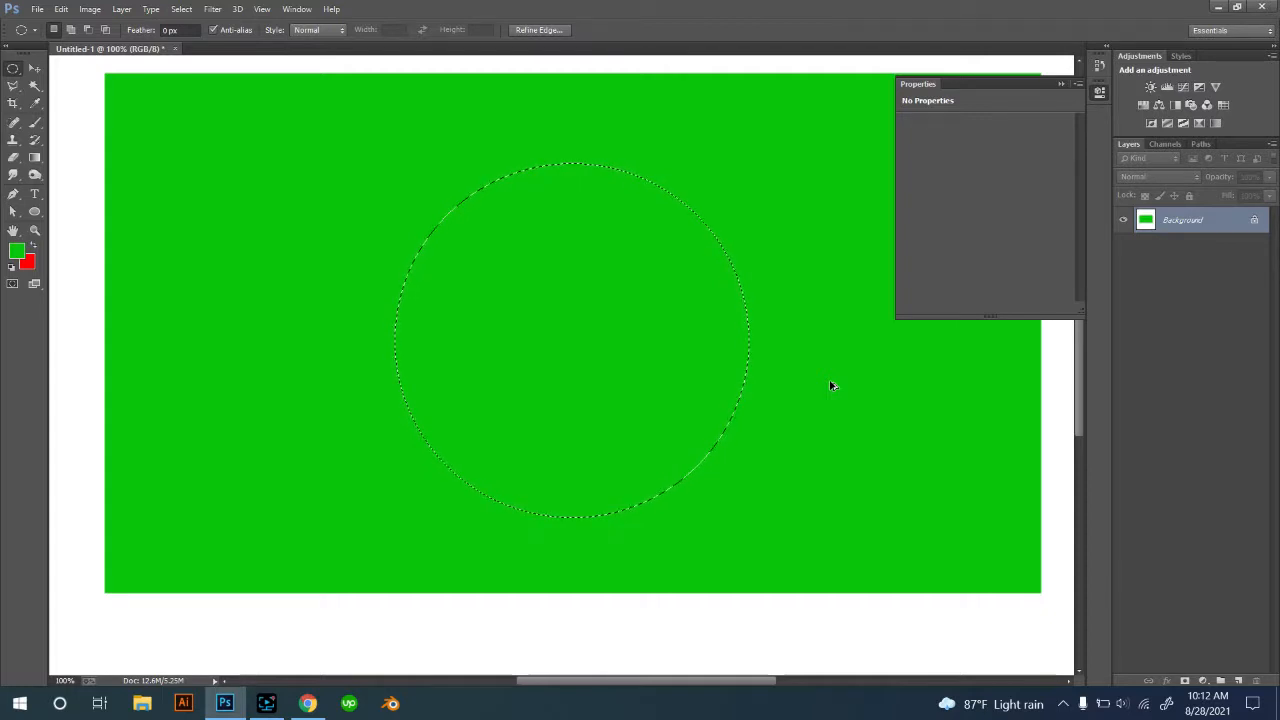
key("Right")
key("Right")
key("Right")
key("Right")
key("shift+Up")
key("Up")
key("Up")
key("Up")
key("Up")
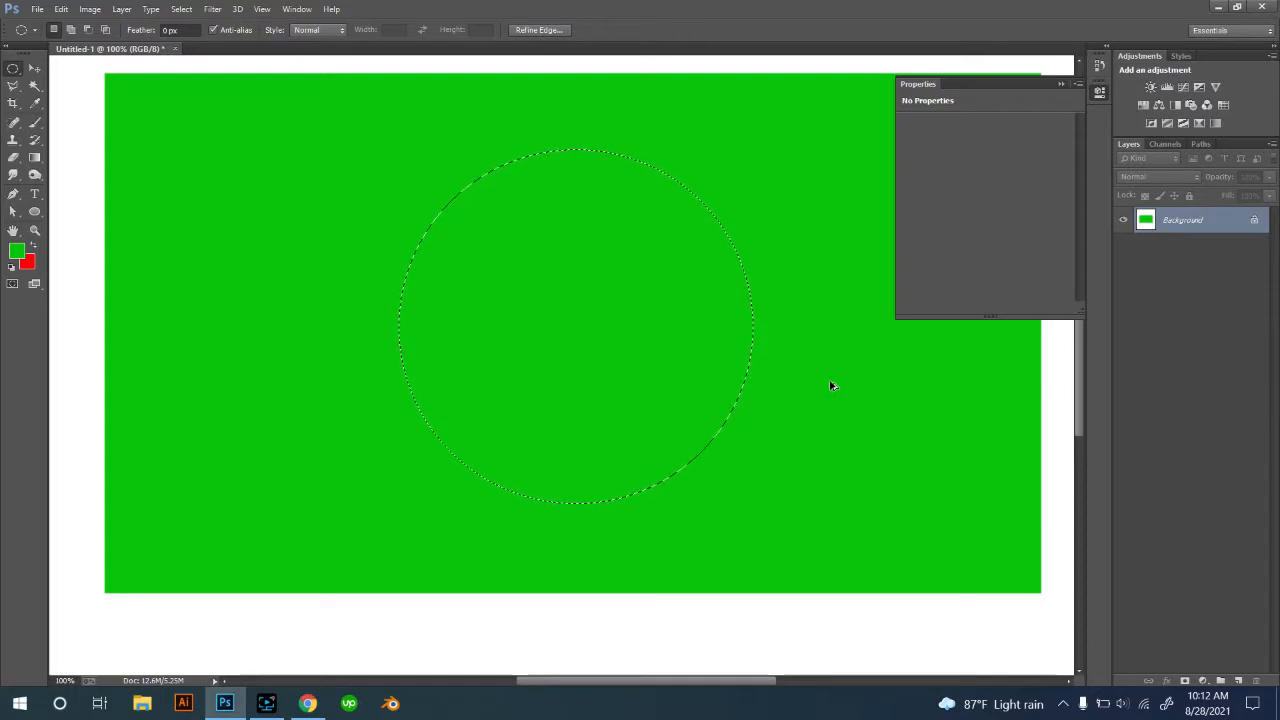
key("ctrl+d")
key("ctrl+a")
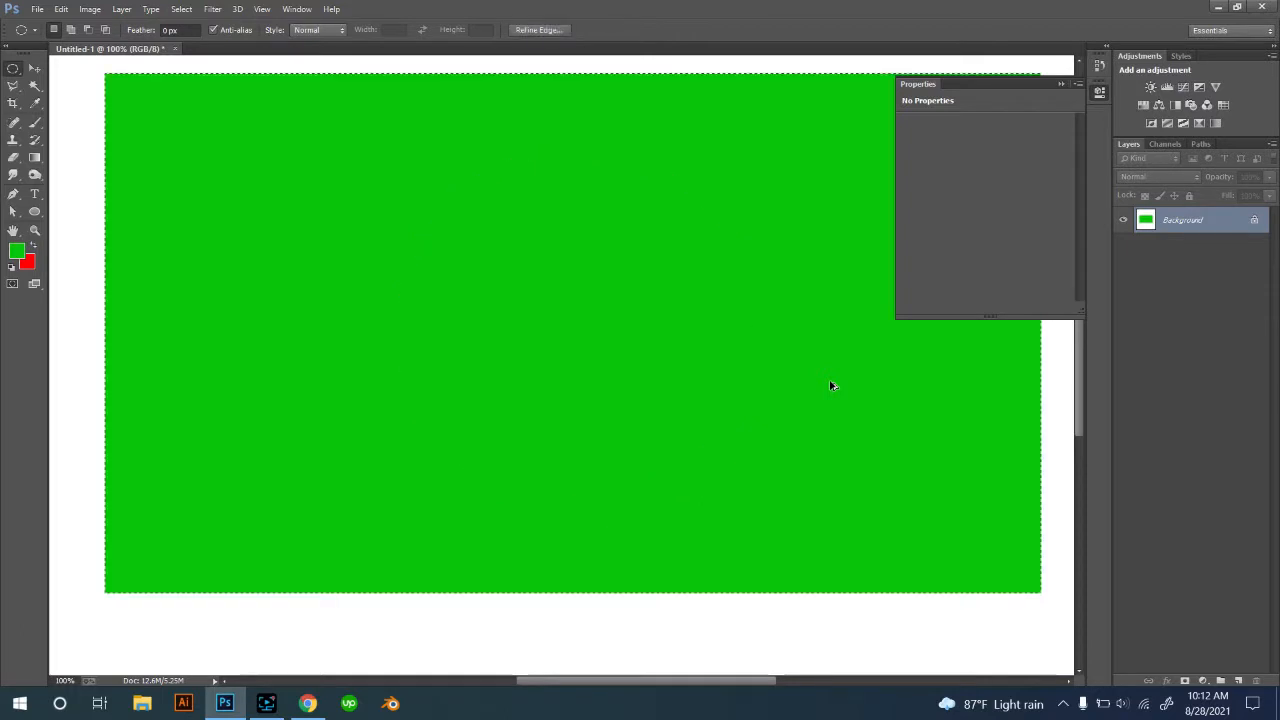
key("Delete")
key("ctrl+d")
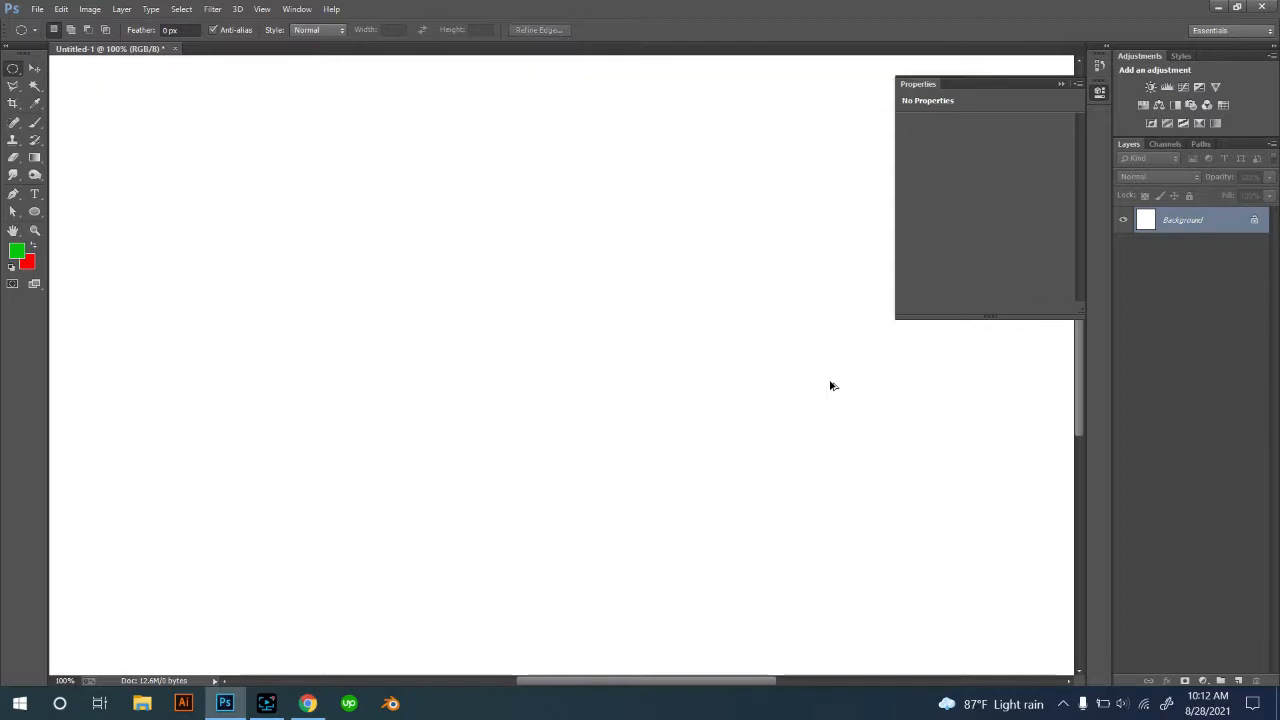
Step forward through the history to bring back the green rectangle with the red circle and its final deselection.
key("ctrl+minus")
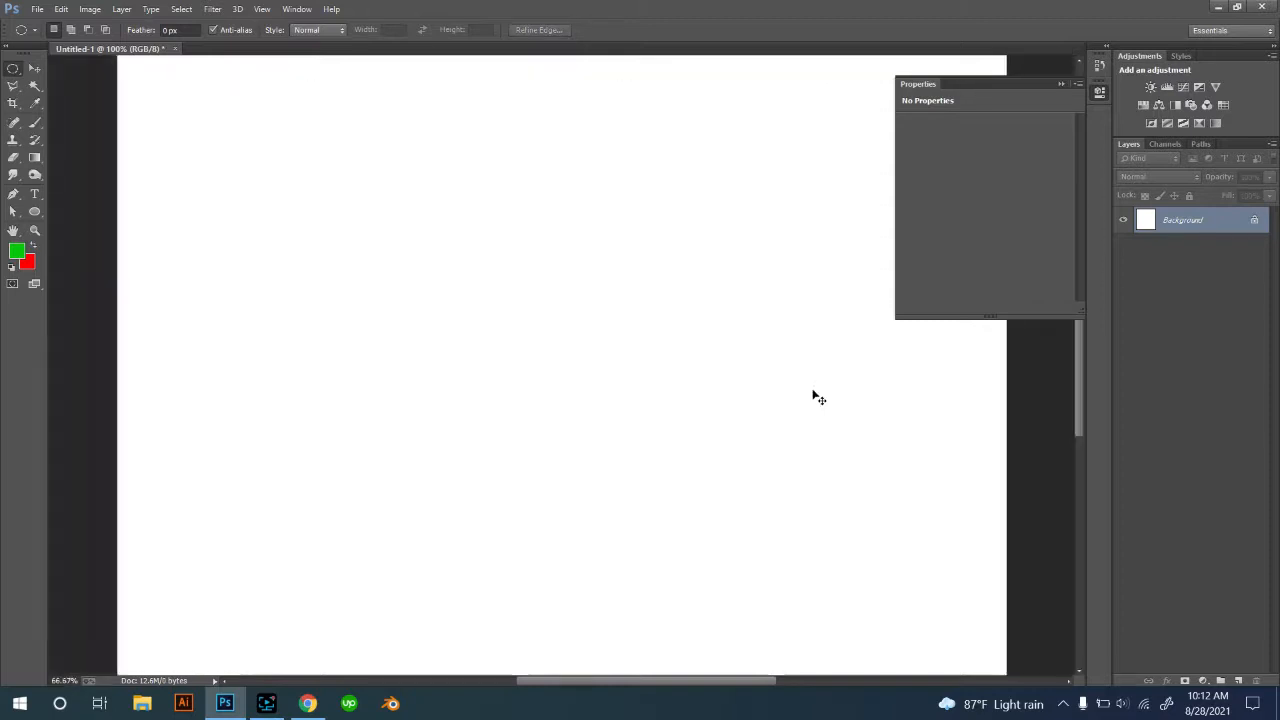
key("ctrl+minus")
key("ctrl+minus")
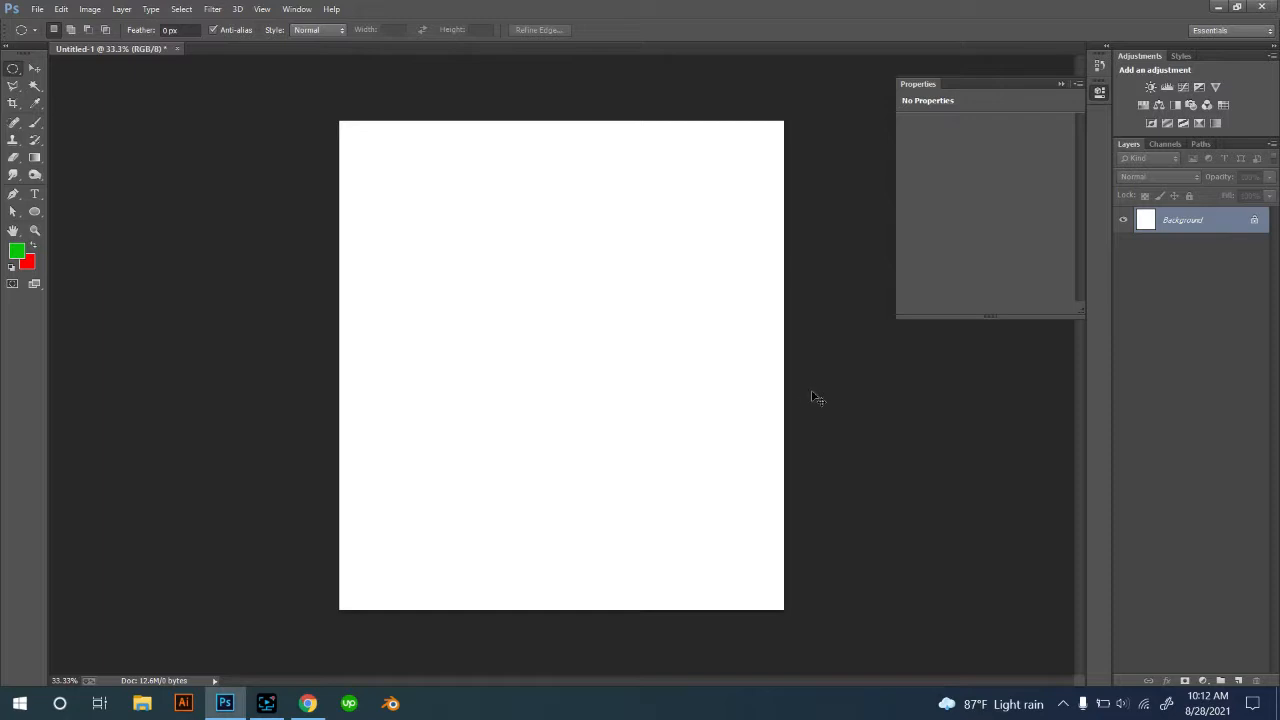
key("ctrl+z")
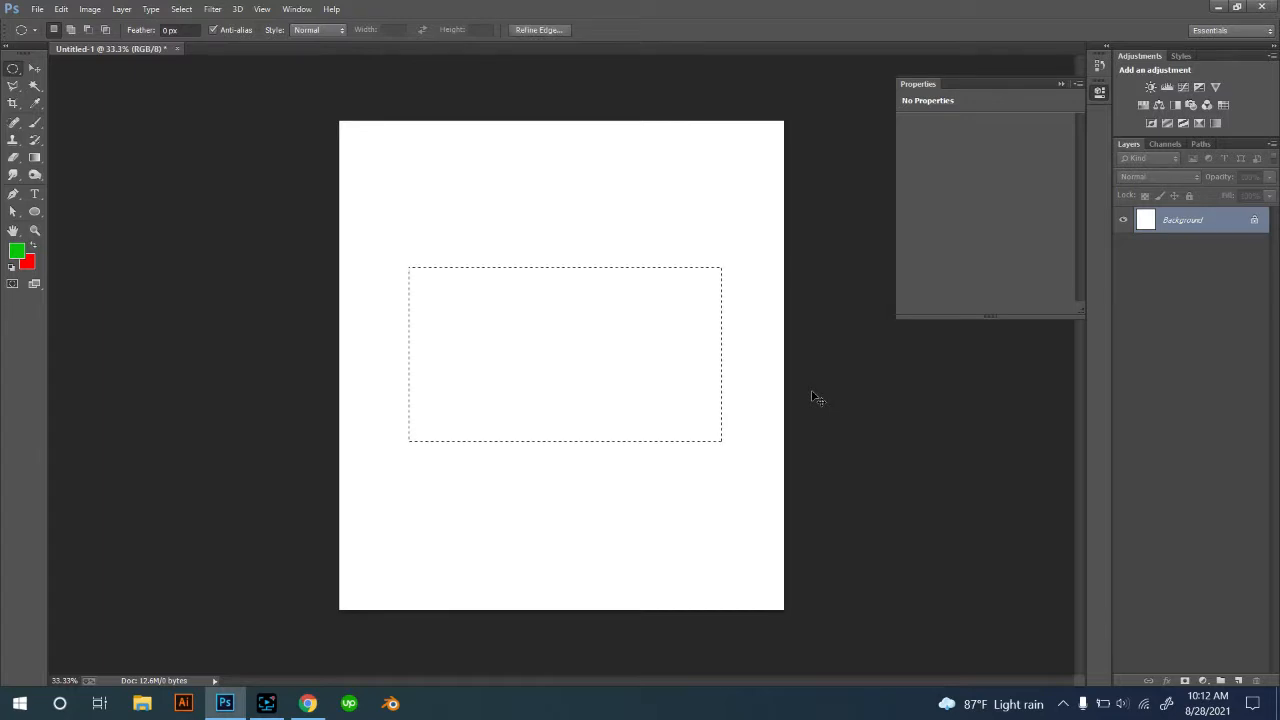
key("alt+BackSpace")
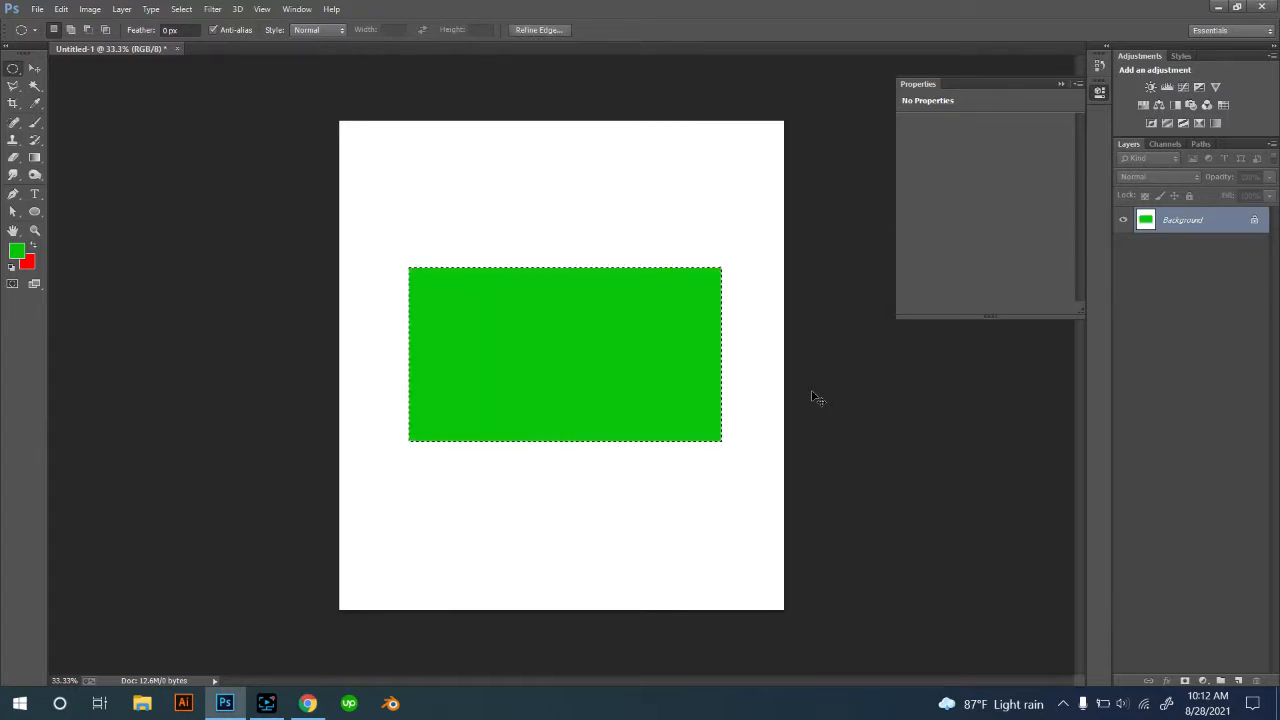
key("ctrl+shift+z")
key("ctrl+shift+z")
key("ctrl+shift+z")
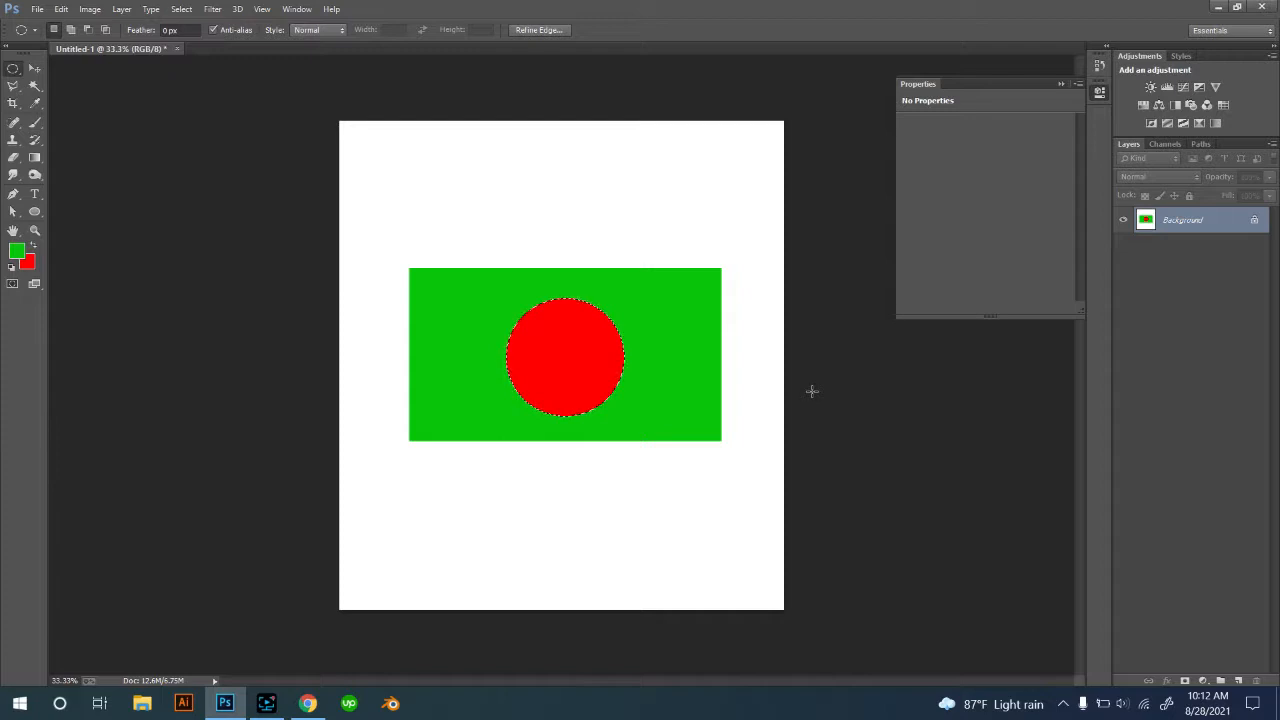
key("ctrl+shift+z")
Save the artwork to the Desktop as the JPEG Untitled-1.jpg, replacing the existing file, with quality 12 (Maximum) and the Baseline ("Standard") format.
left_click(37, 9)
left_click(112, 164)
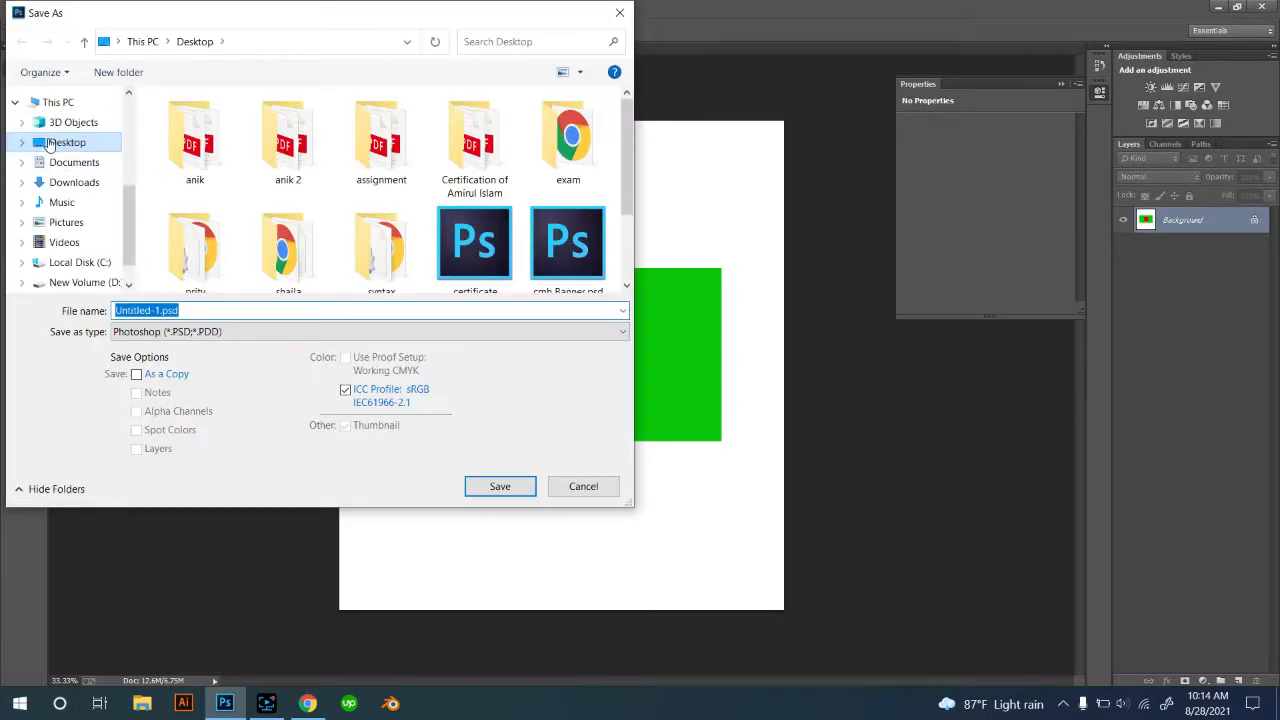
left_click(52, 141)
left_click(204, 310)
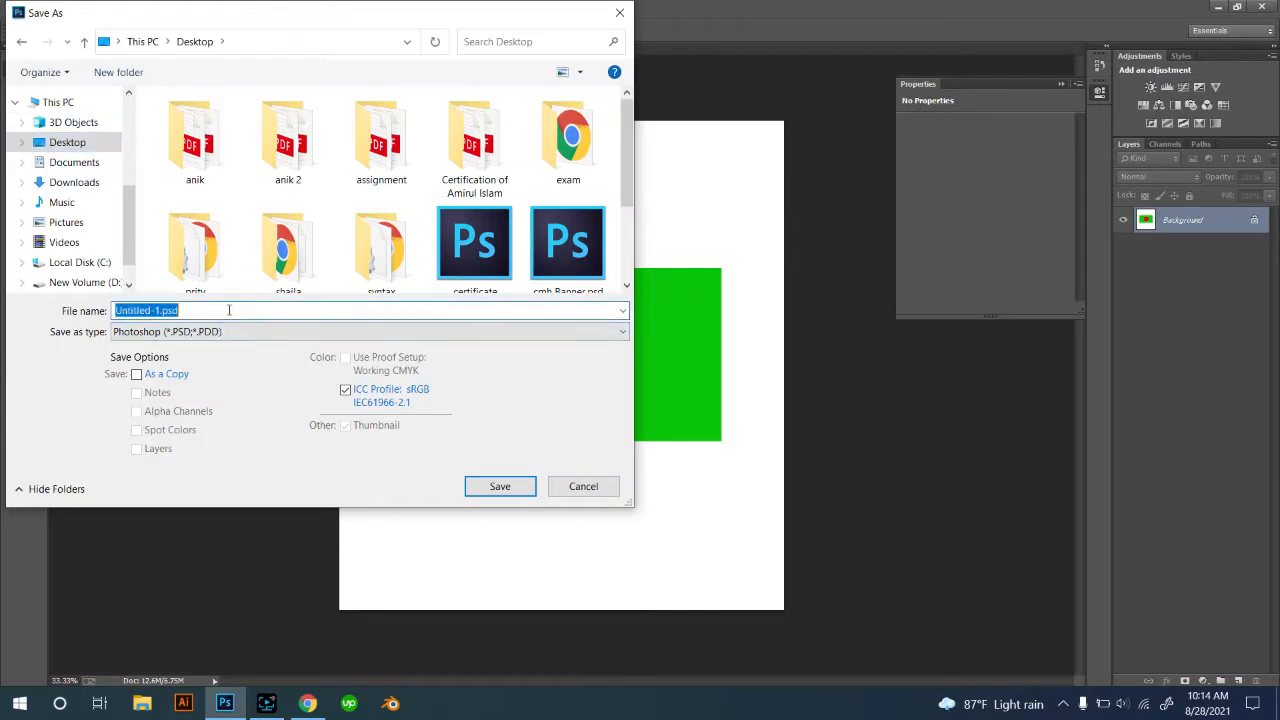
left_click(172, 333)
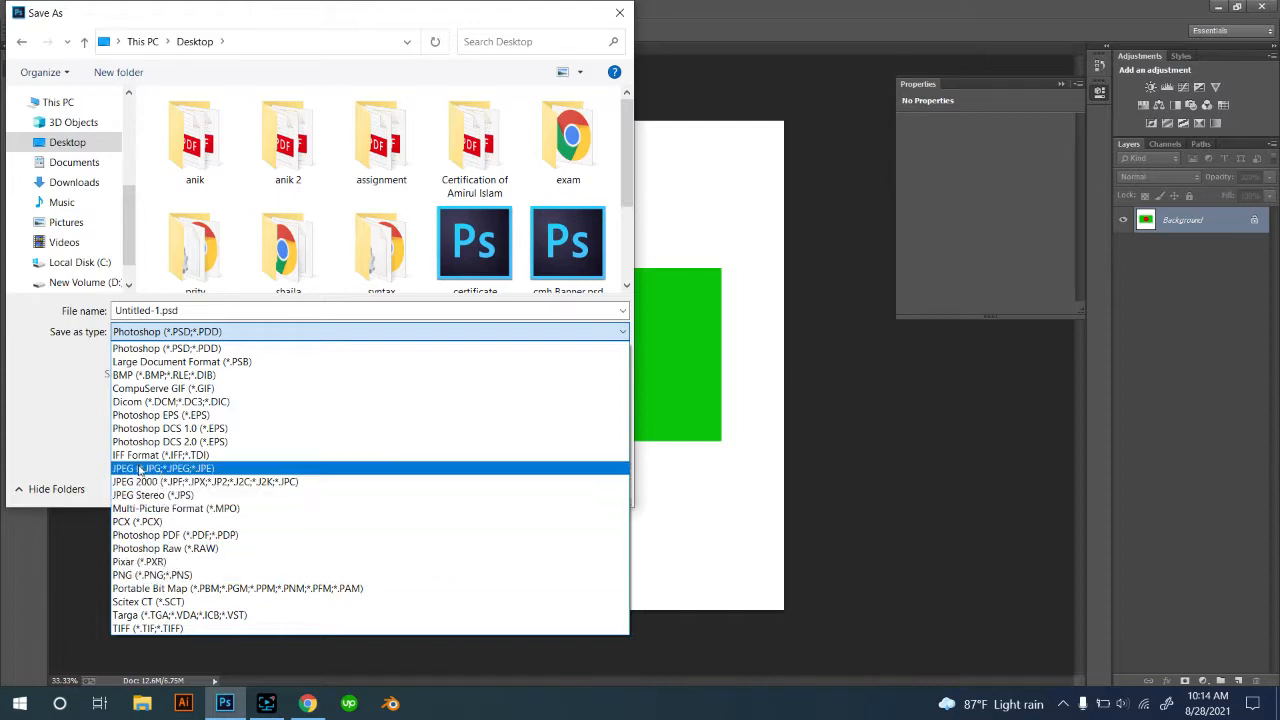
left_click(176, 470)
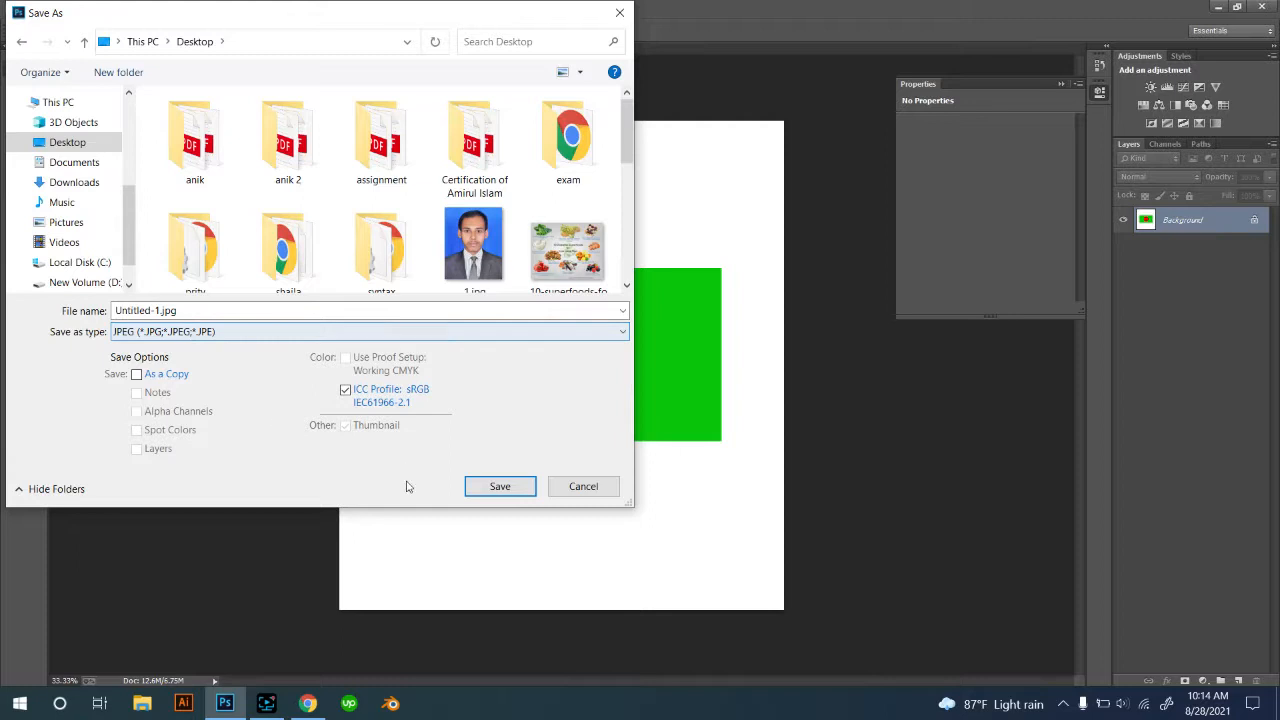
left_click(476, 486)
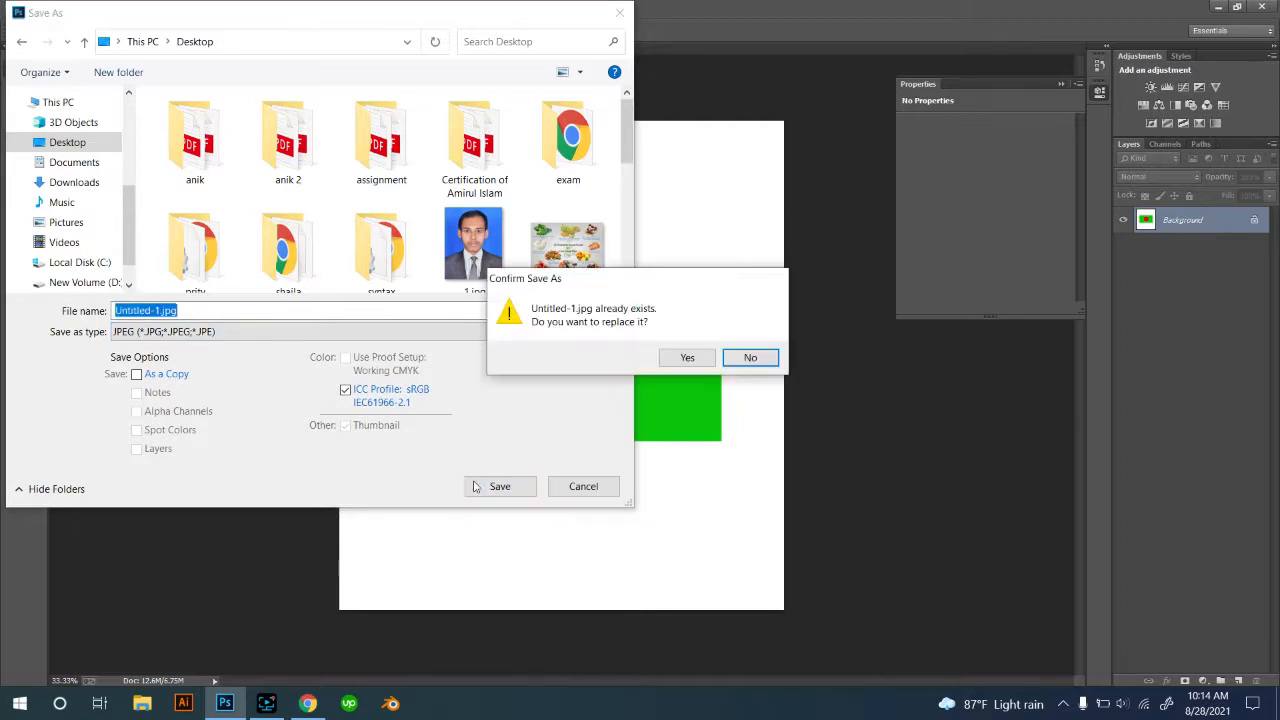
left_click(686, 358)
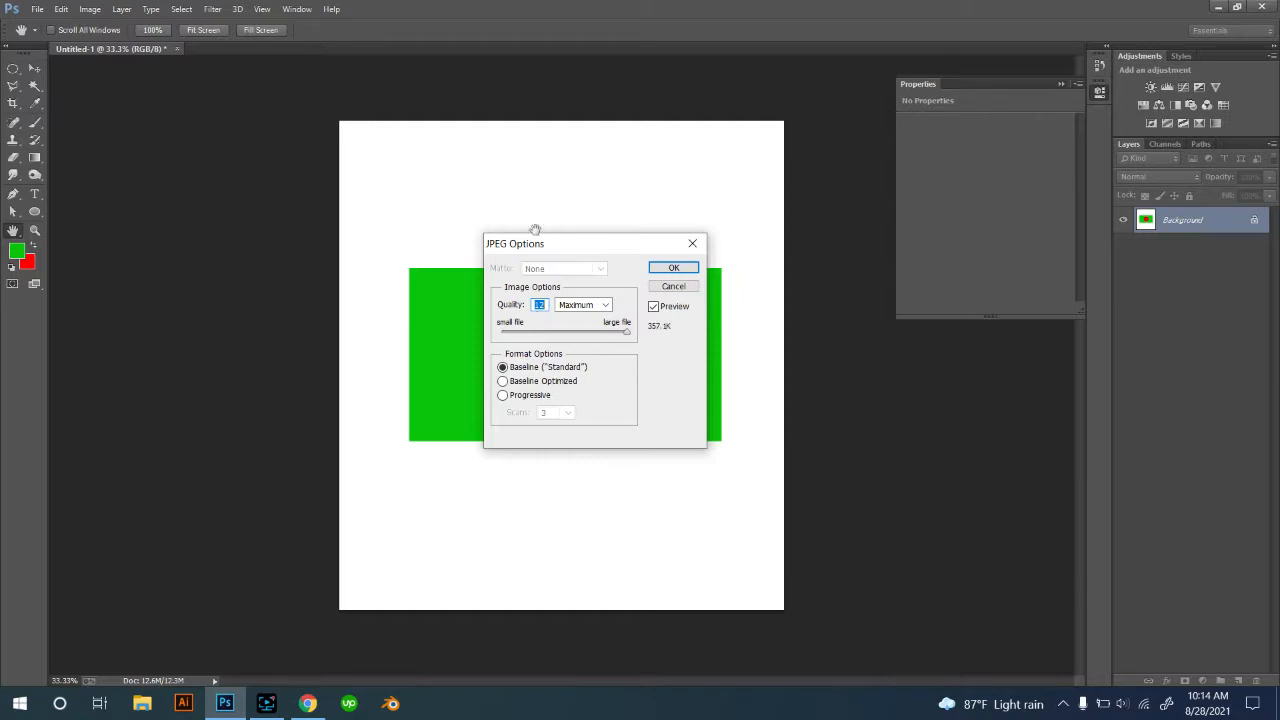
left_click(674, 267)
Minimise Photoshop, refresh the desktop, and move Untitled-1.jpg to the empty area below file saving.psd.
left_click(1219, 7)
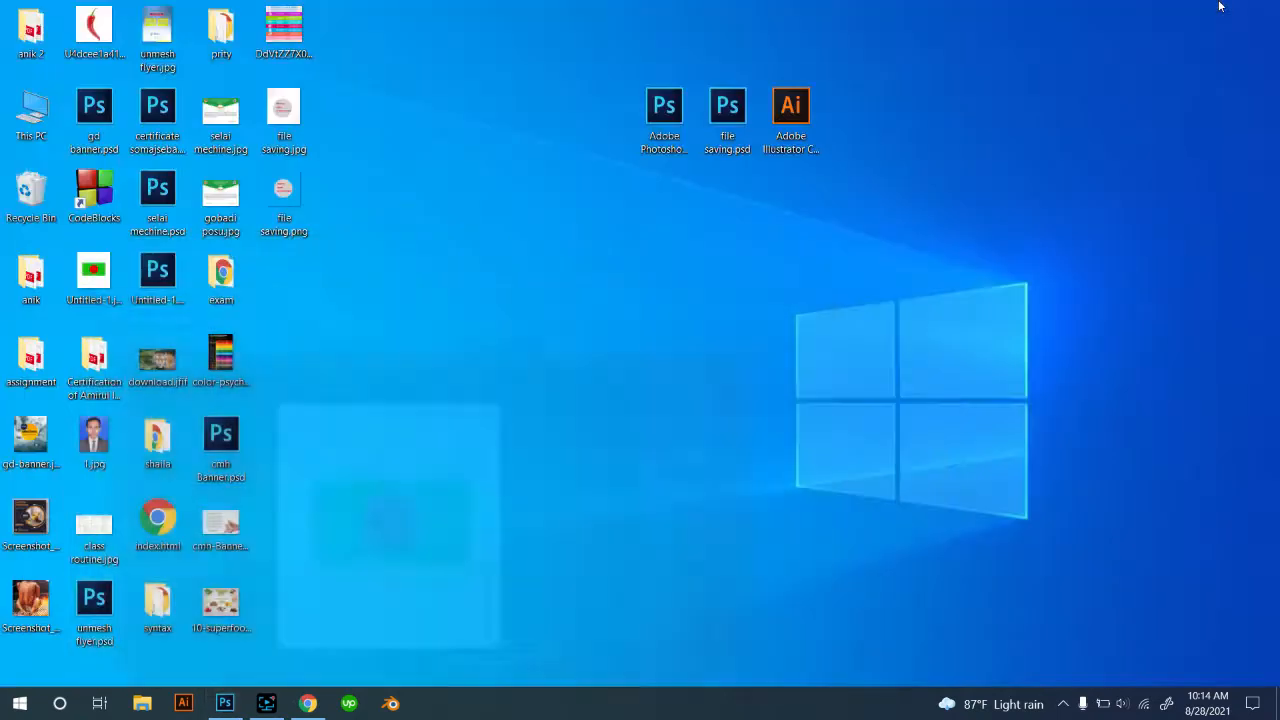
right_click(434, 272)
left_click(500, 325)
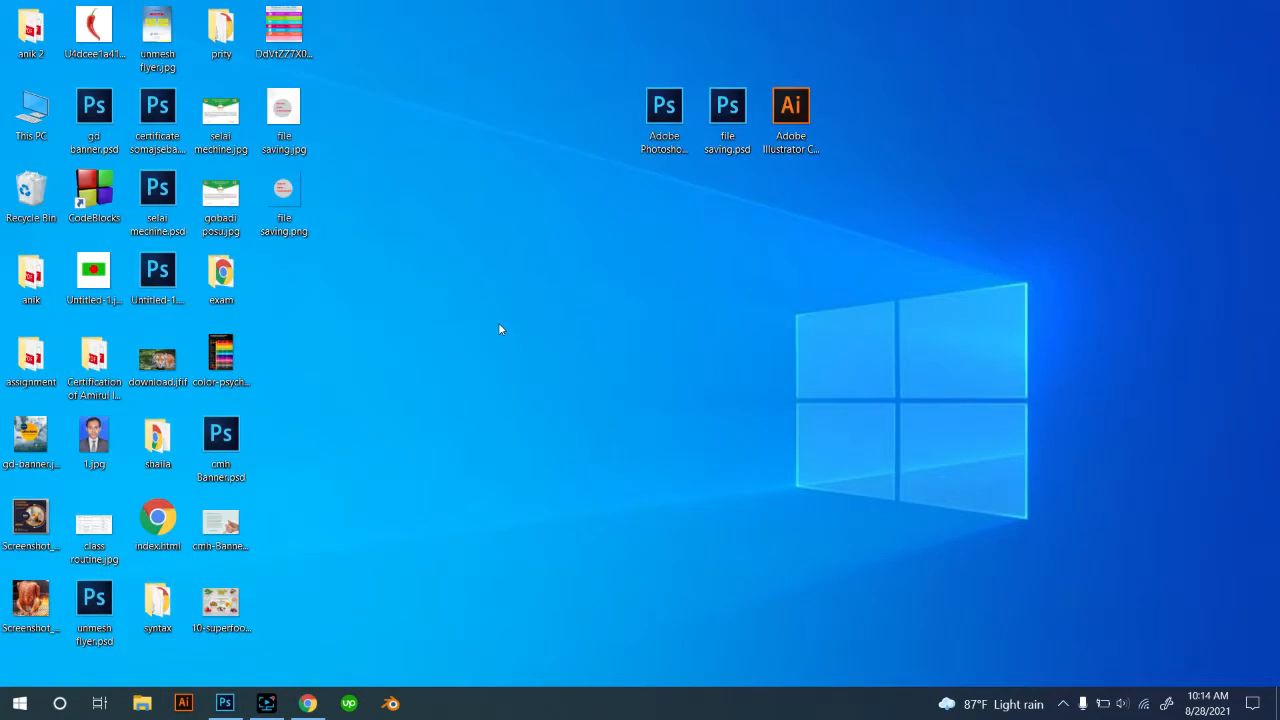
left_click_drag(94, 275, 744, 262)
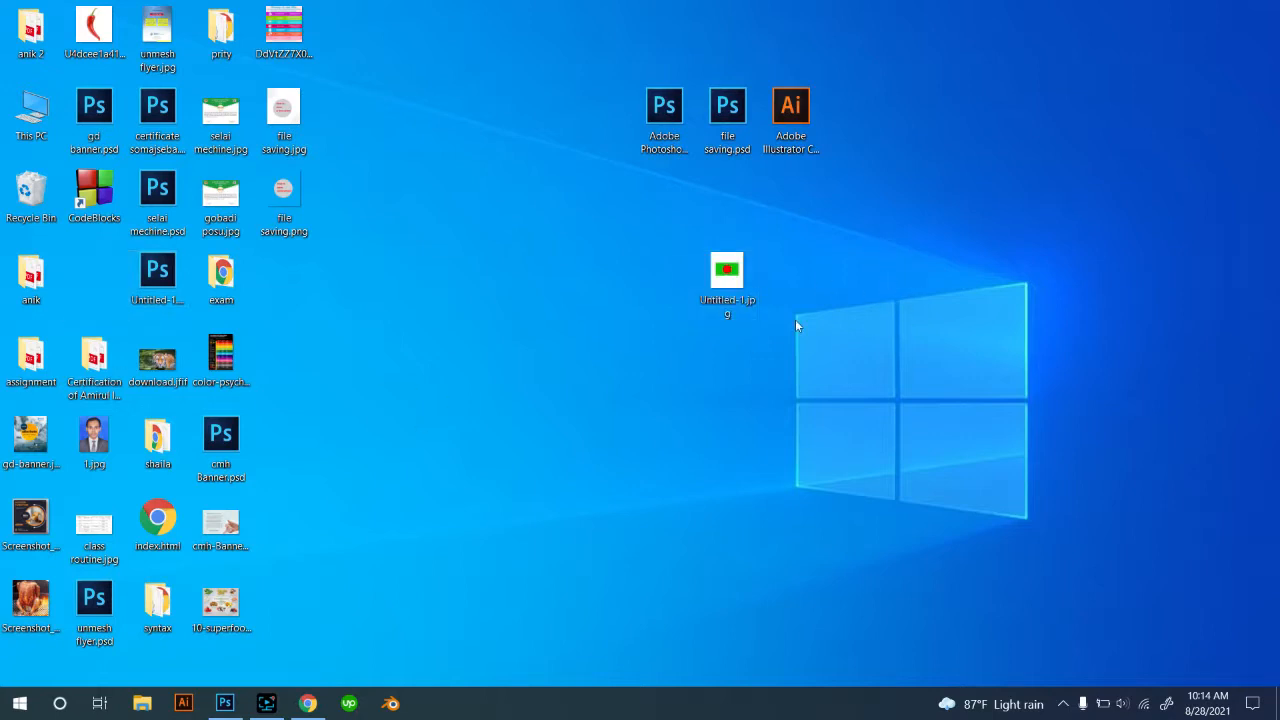
Open Untitled-1.jpg in Photos and examine the exported flag image up close and at full view.
double_click(721, 276)
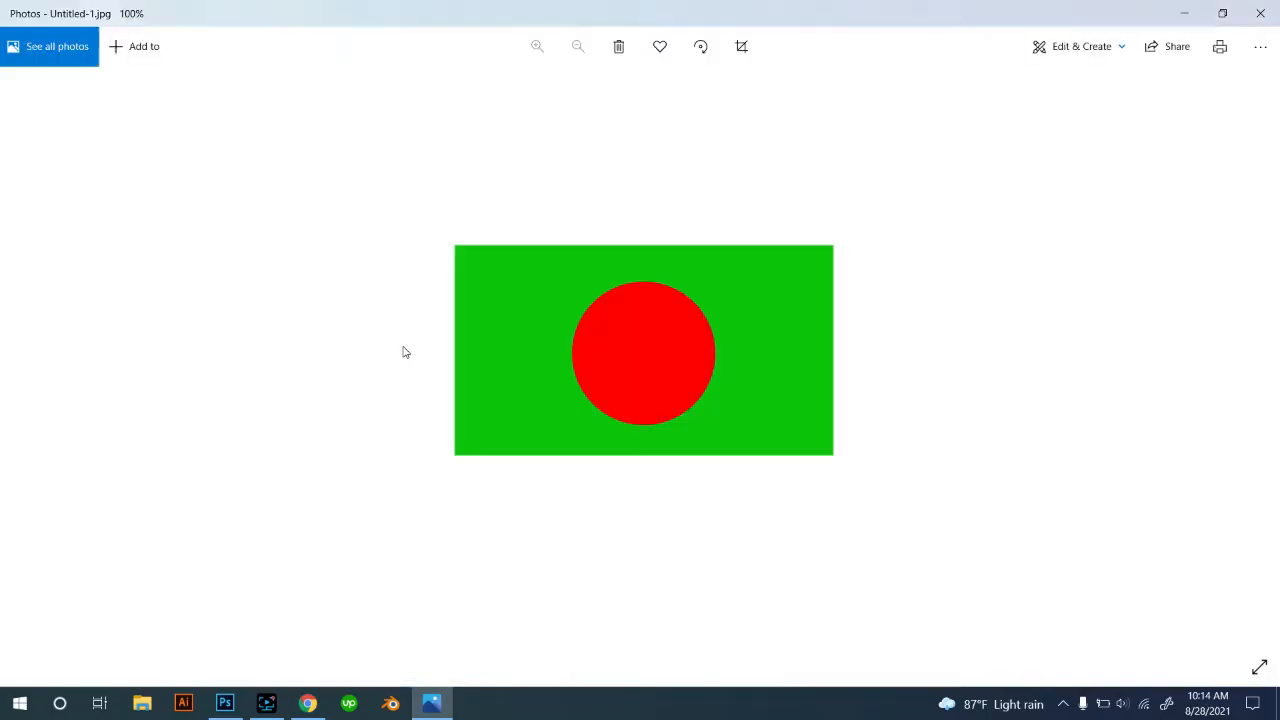
scroll(569, 275, "up", 3)
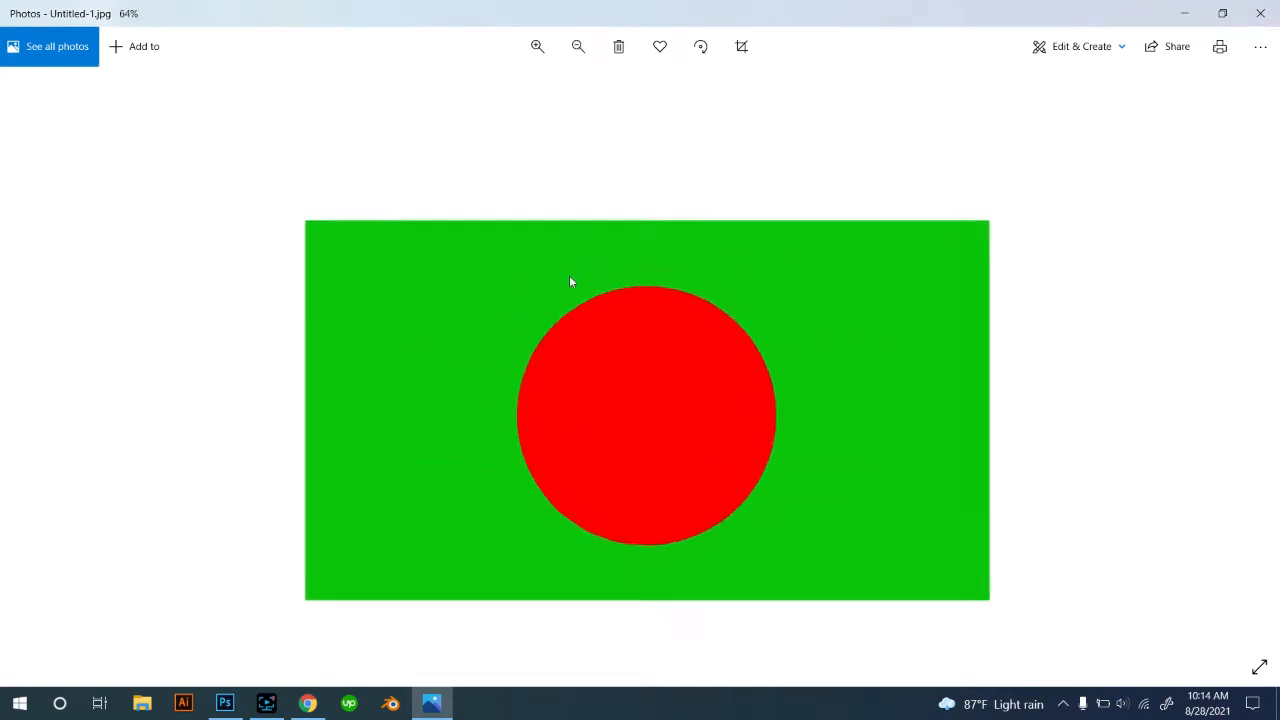
scroll(670, 313, "down", 3)
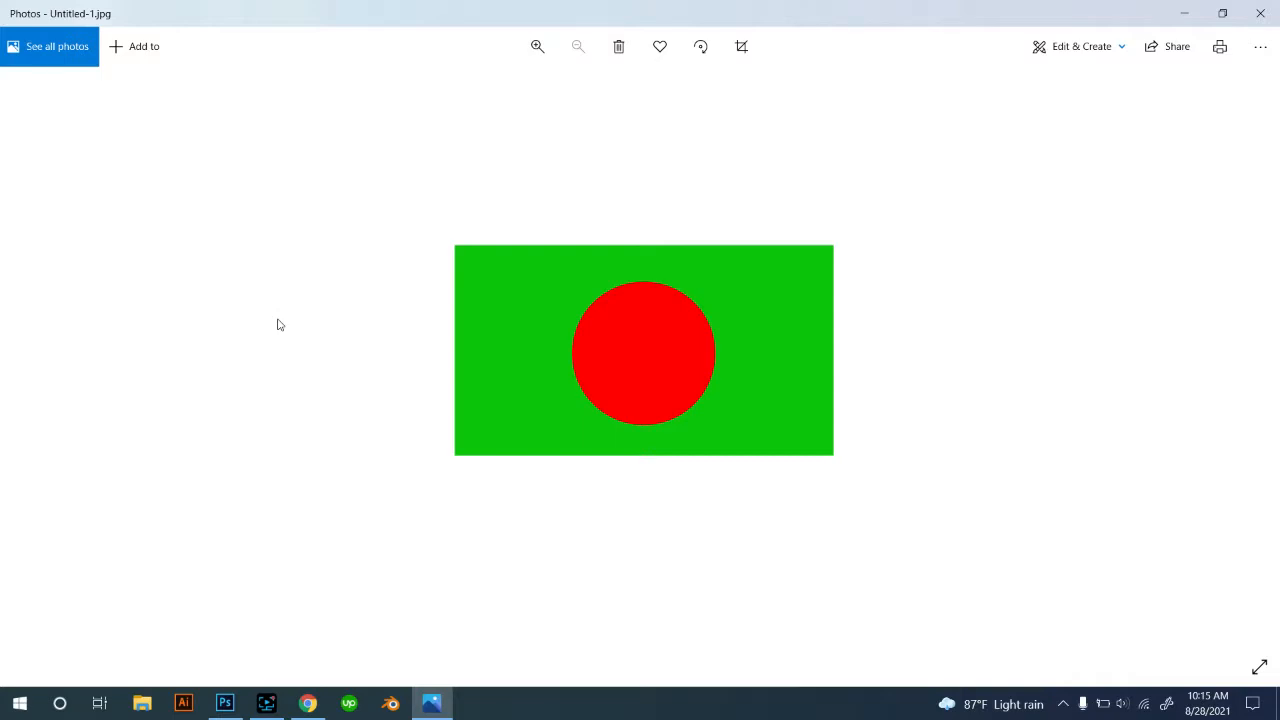
Switch to Chrome and open the Groups page on Facebook.
left_click(307, 703)
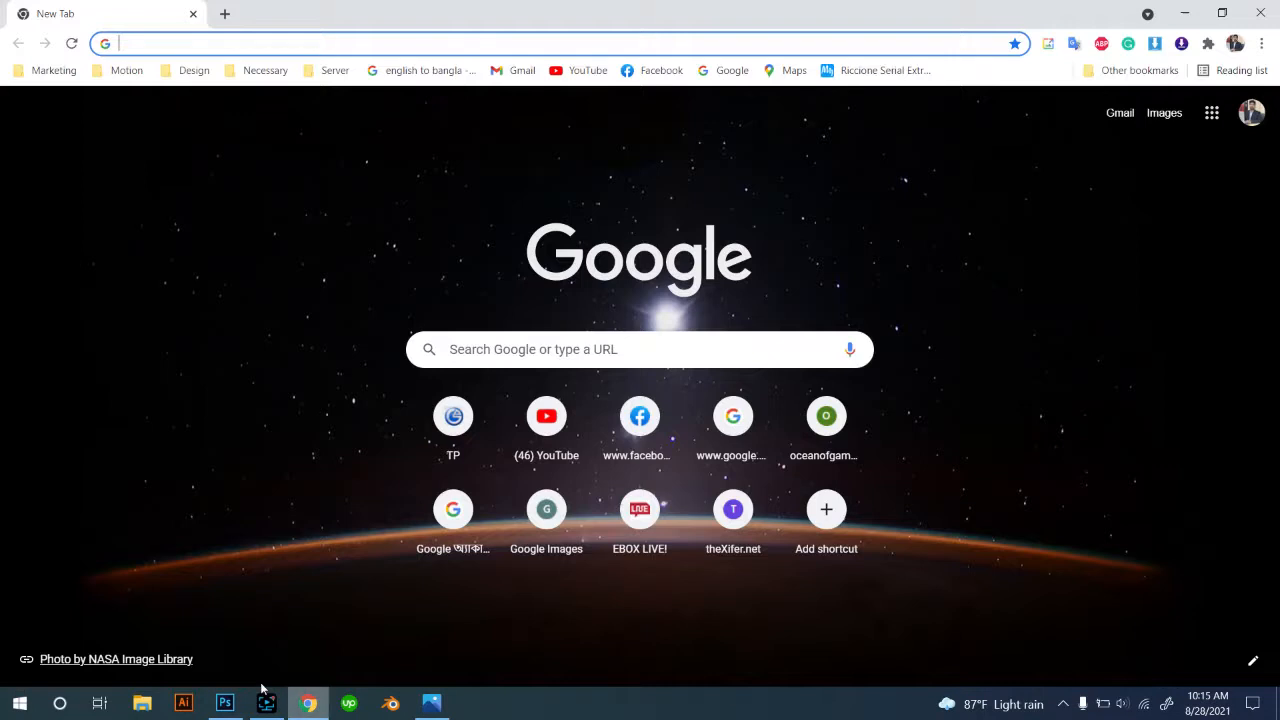
left_click(640, 438)
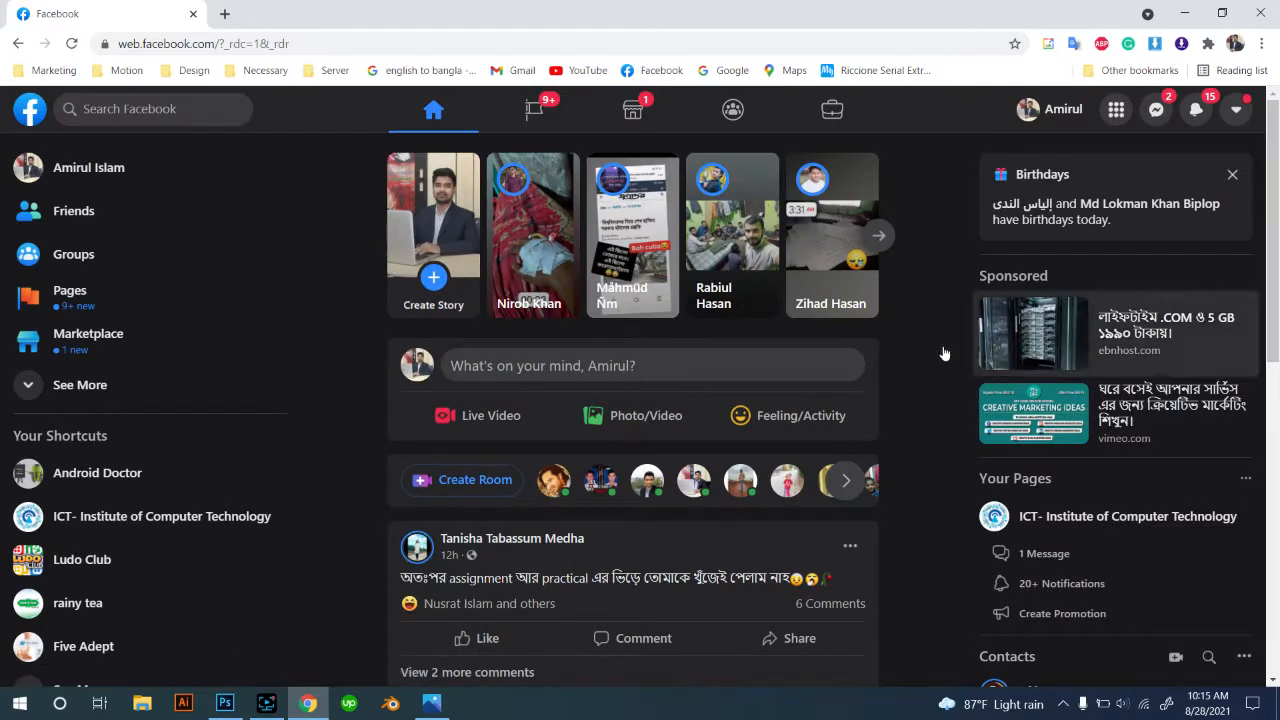
left_click(78, 262)
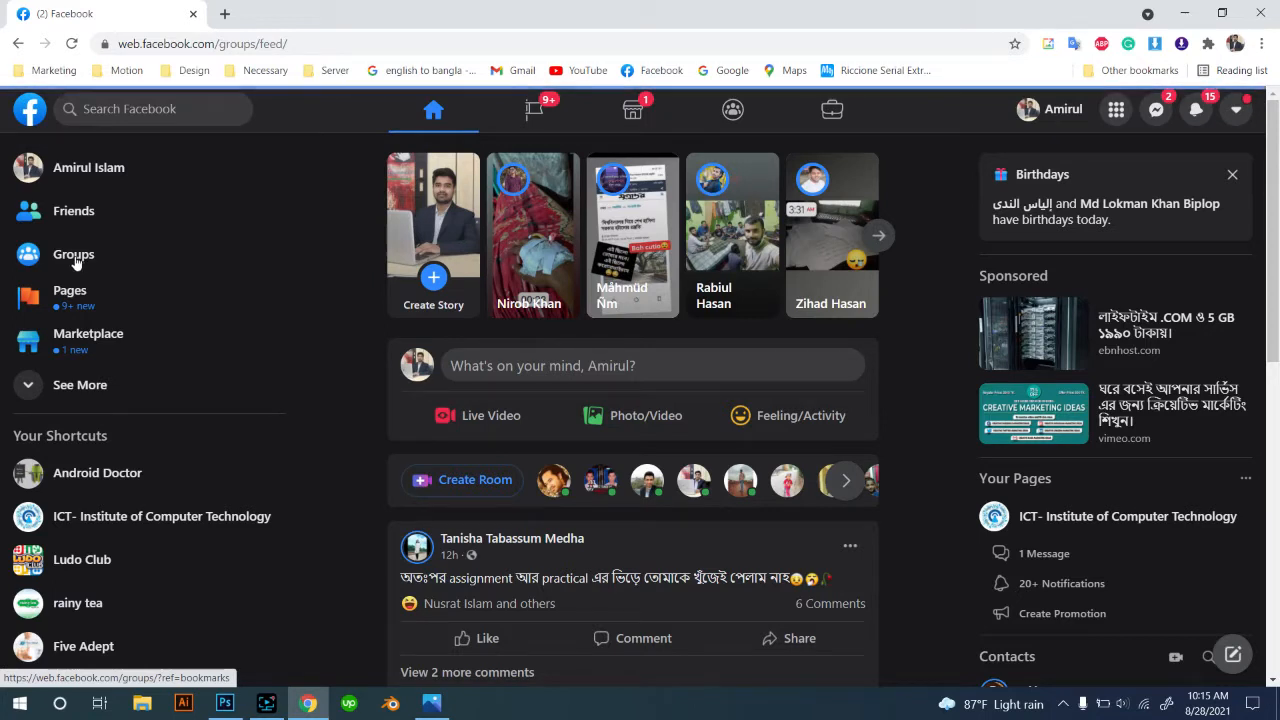
left_click(62, 258)
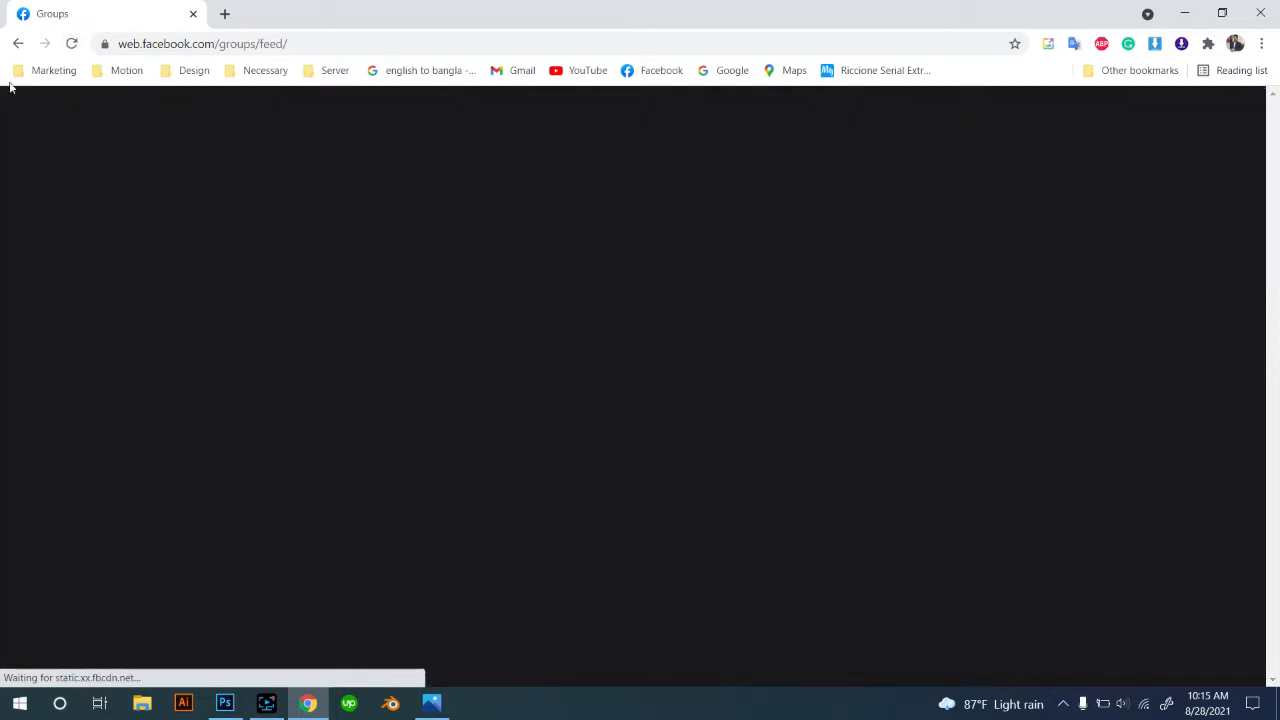
Expand the list of groups you manage to show more of them.
scroll(144, 457, "down", 1)
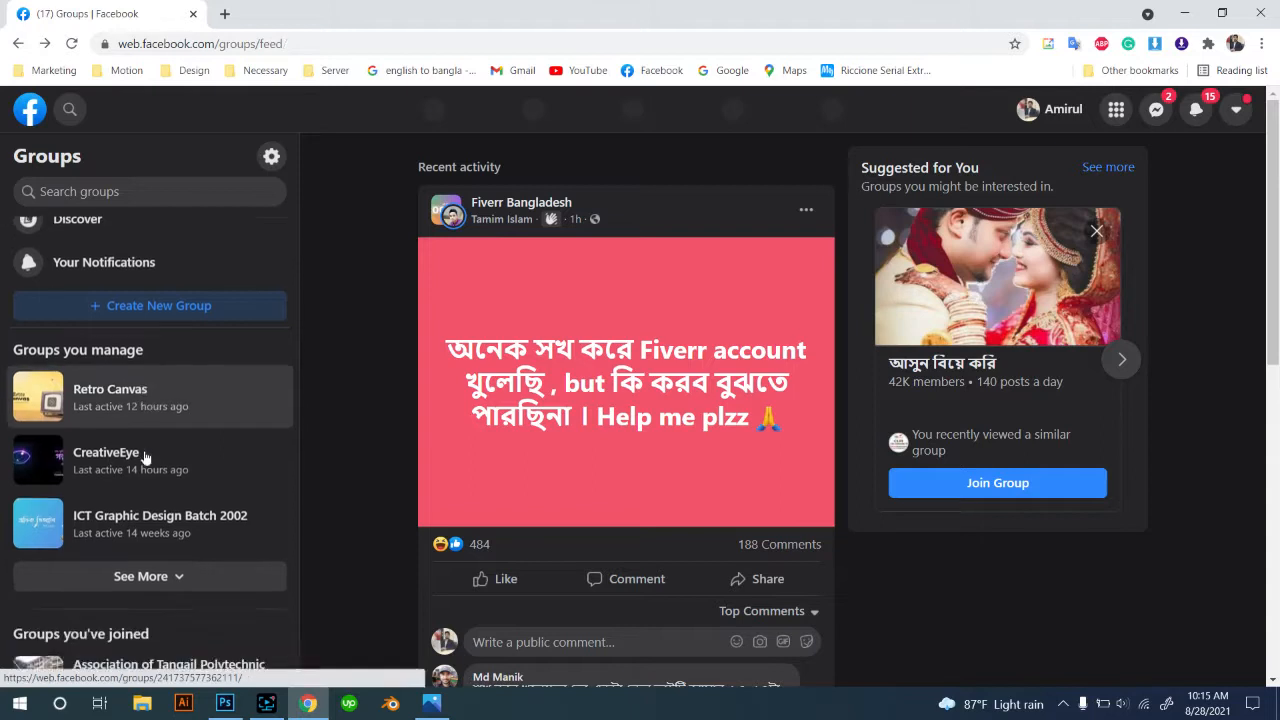
scroll(144, 457, "down", 3)
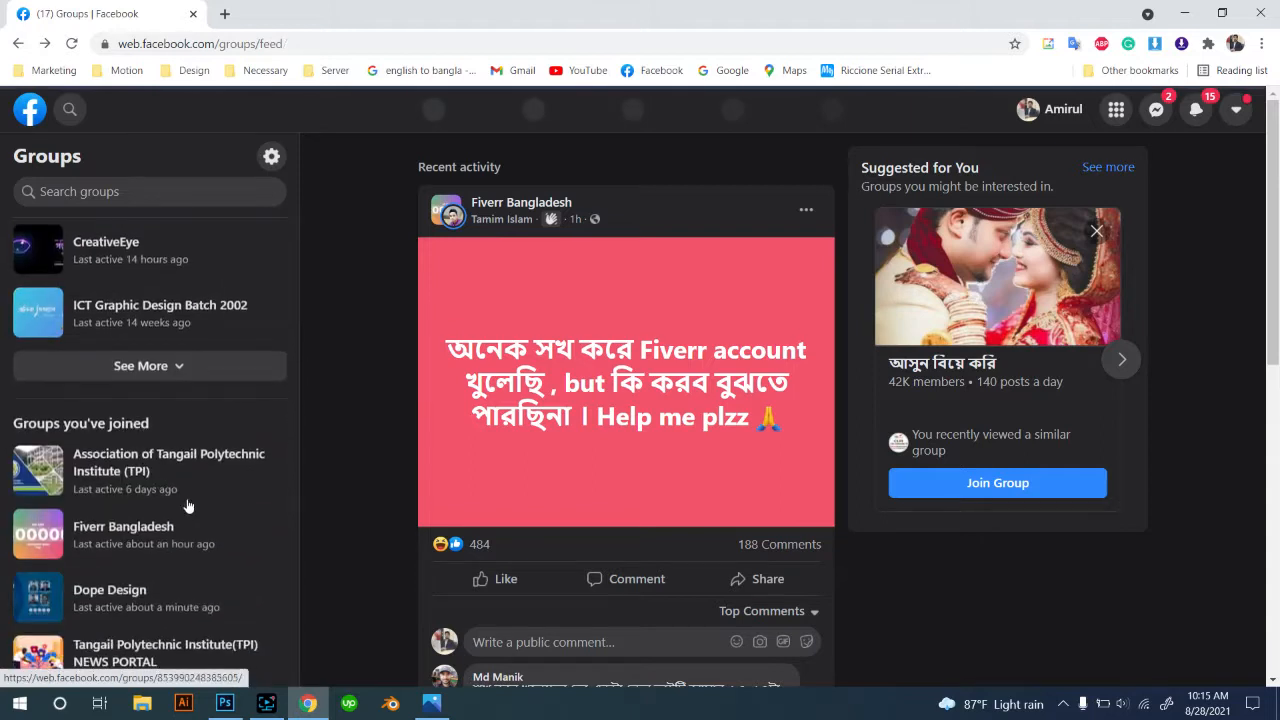
left_click(166, 366)
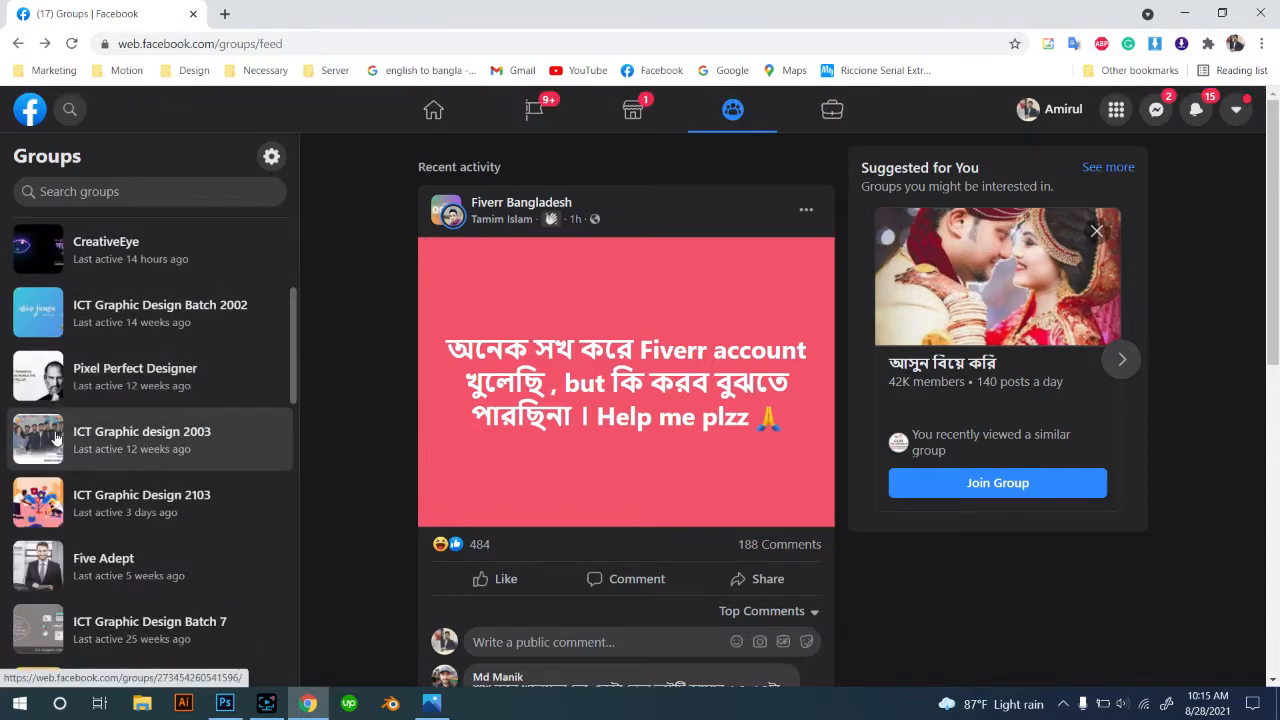
Open the ICT Graphic Design 2103 group from the groups you manage.
scroll(60, 440, "up", 3)
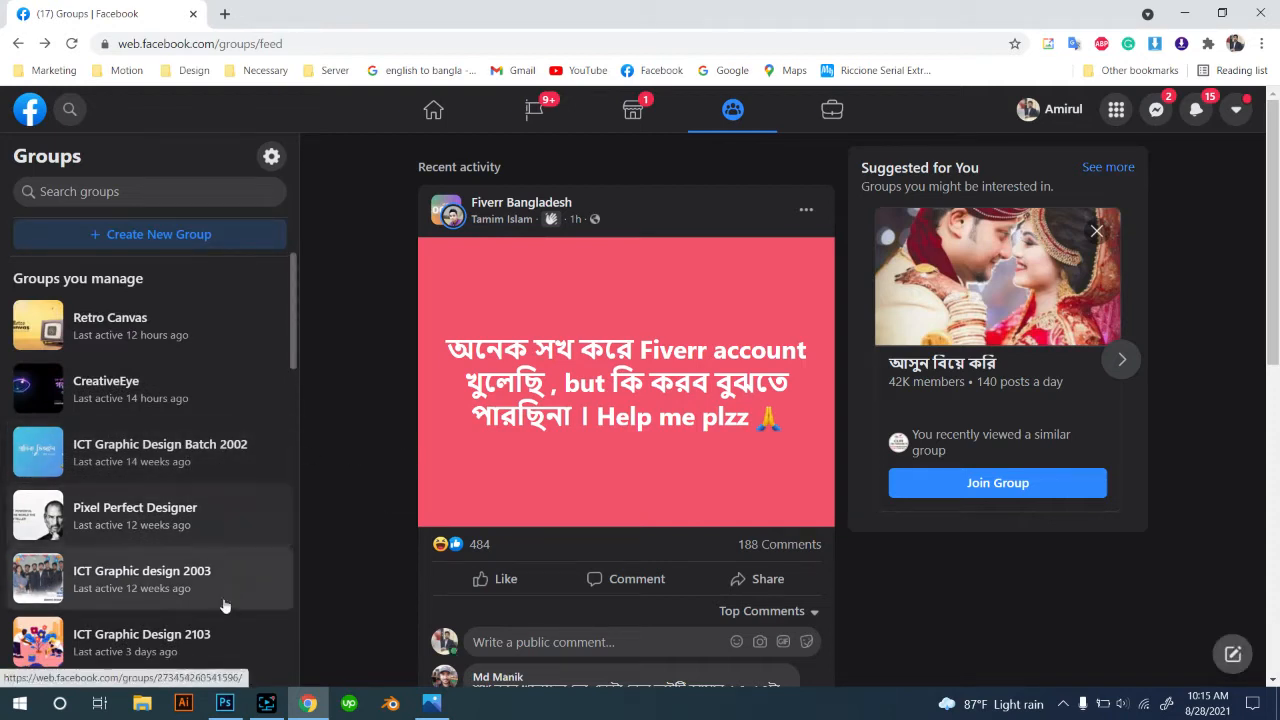
left_click(123, 641)
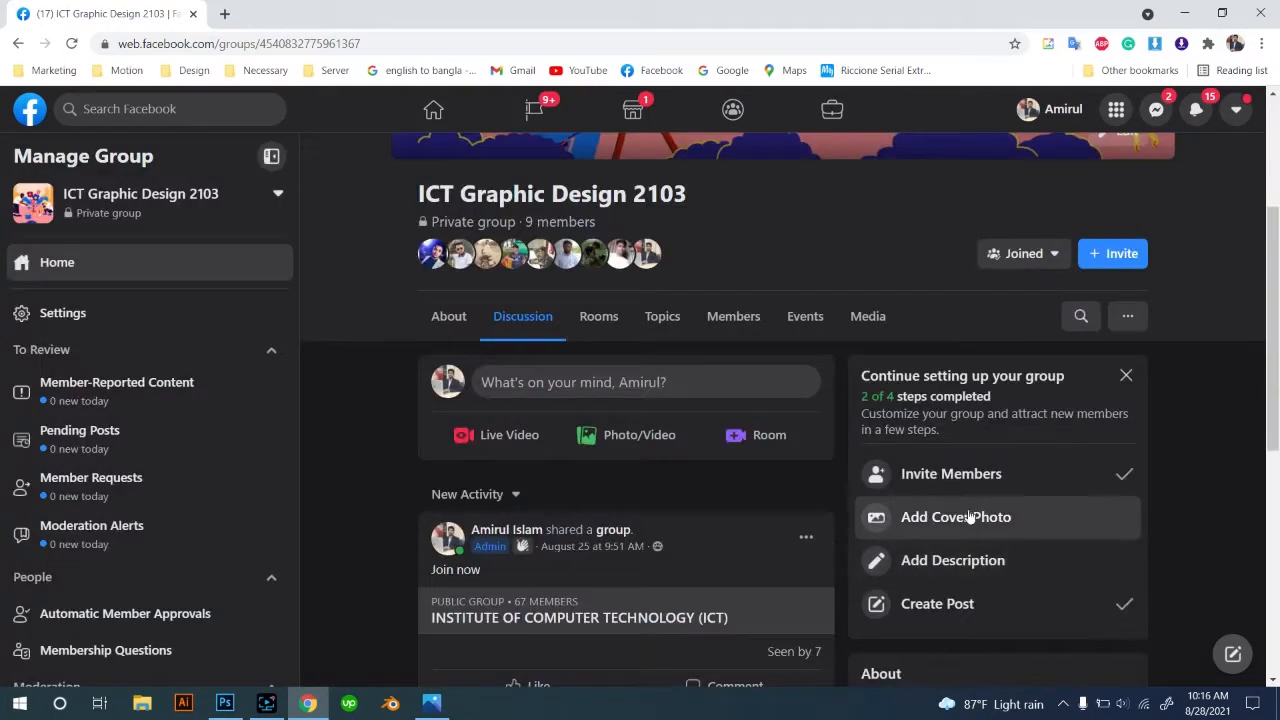
left_click(968, 517)
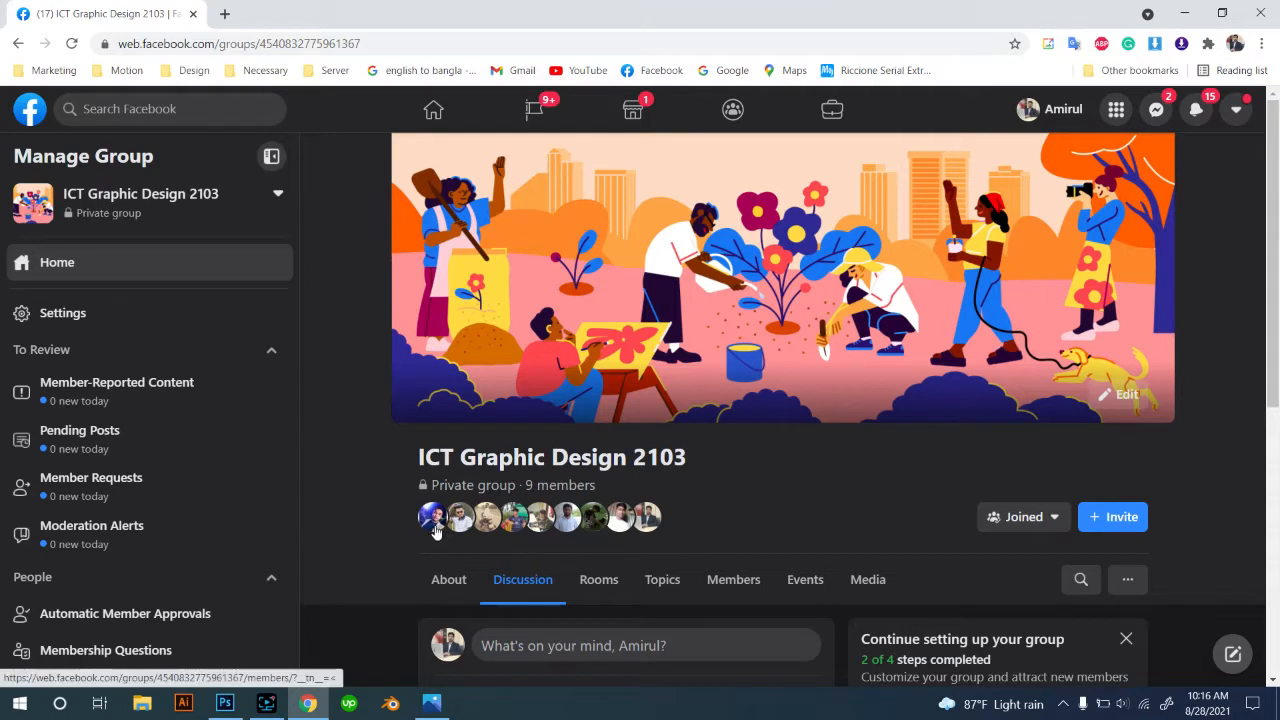
mouse_move(453, 521)
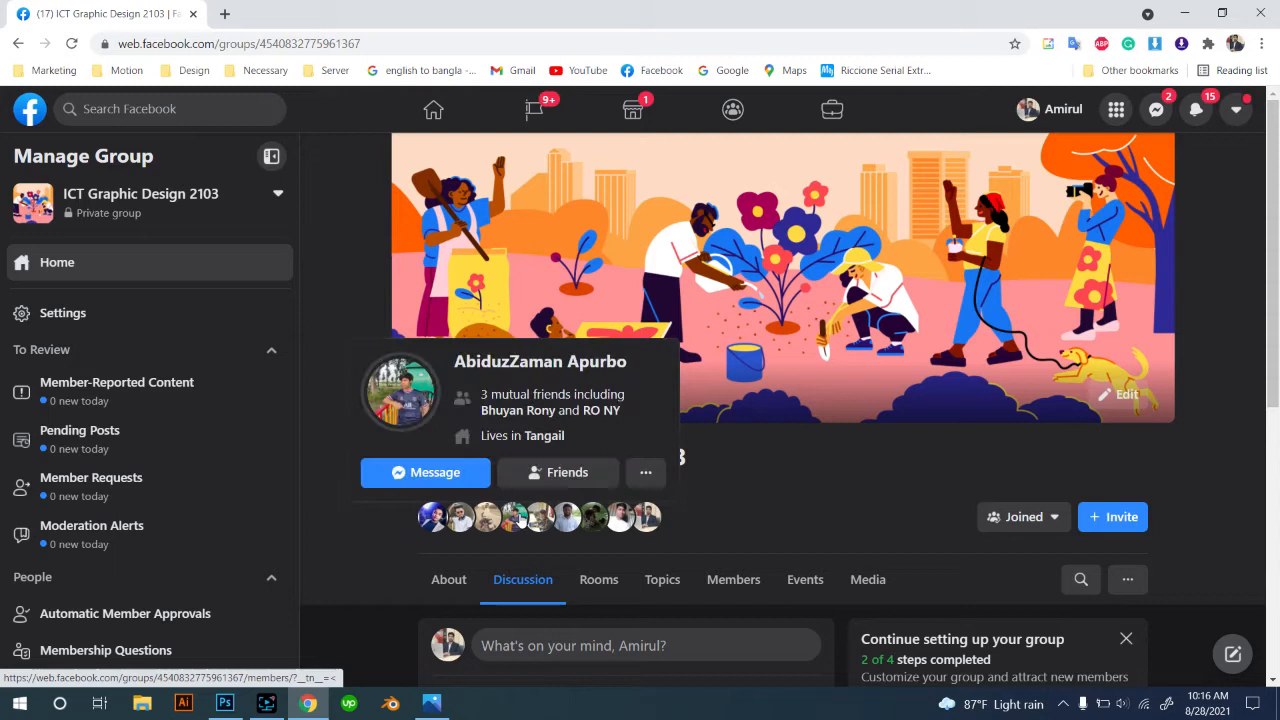
Open the group's member list and look through its admins, friends and newly joined members.
left_click(563, 527)
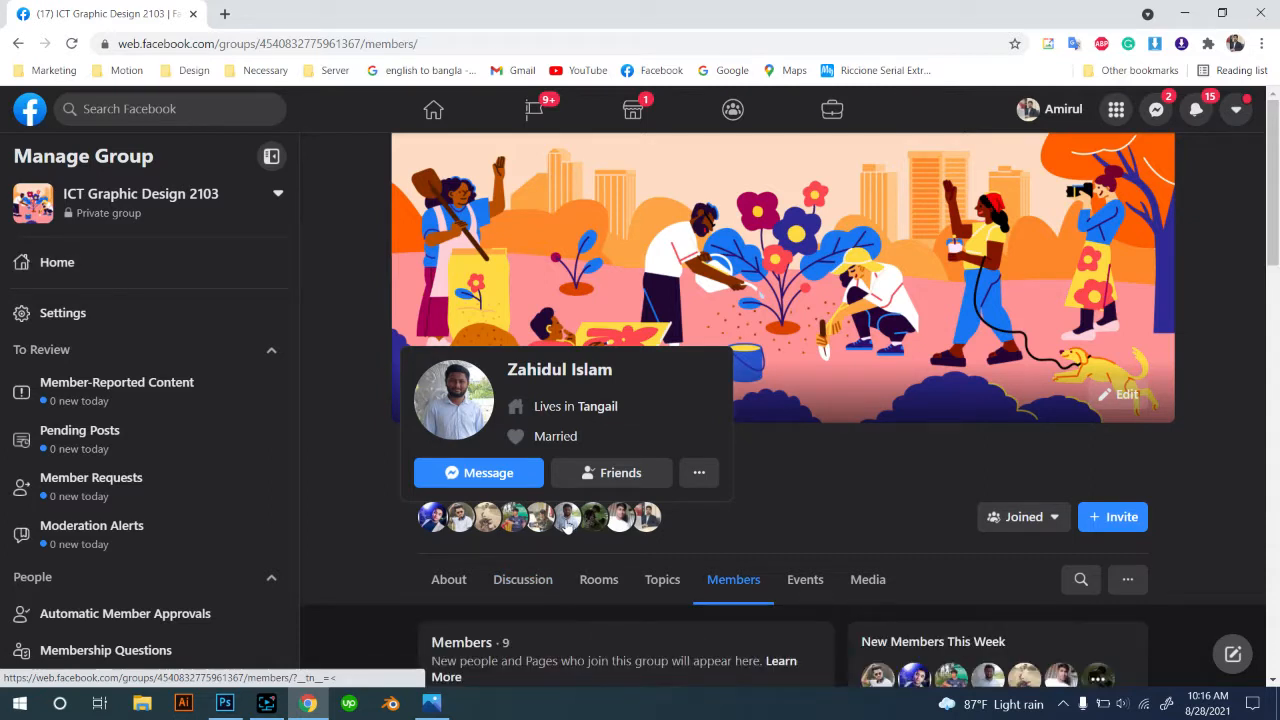
scroll(566, 528, "down", 8)
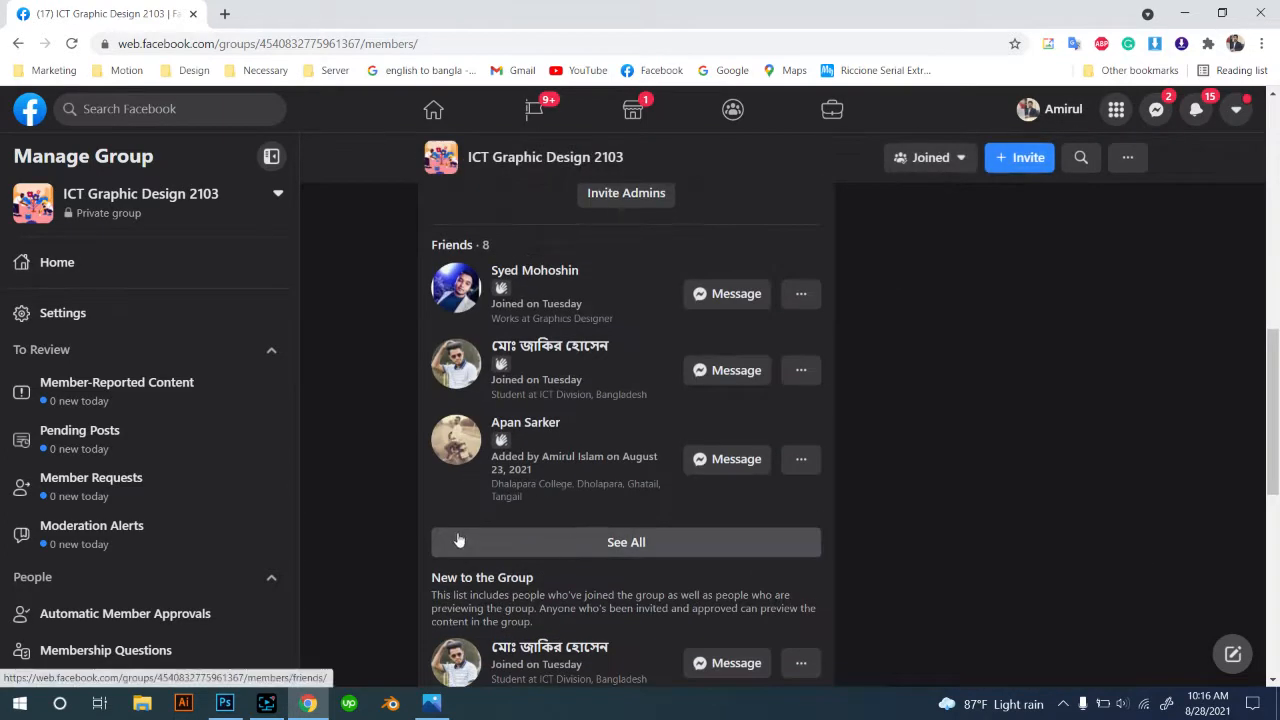
scroll(458, 540, "down", 10)
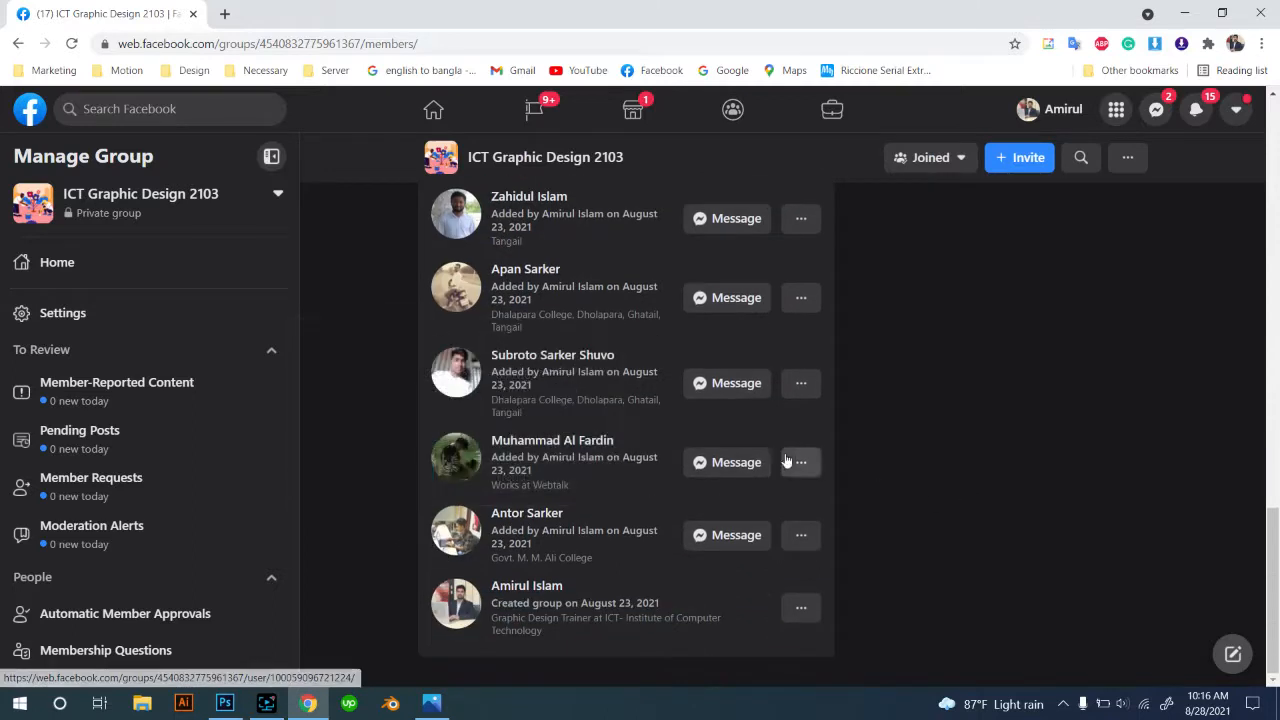
scroll(786, 268, "up", 3)
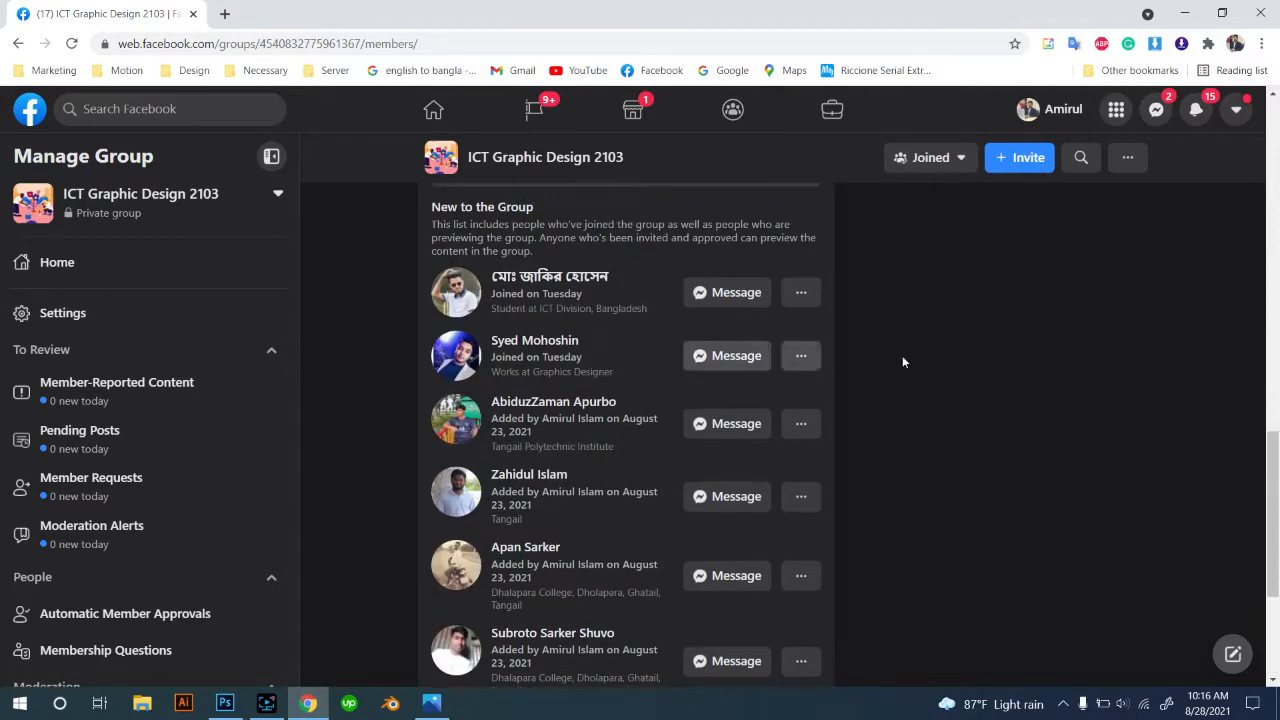
scroll(565, 320, "up", 15)
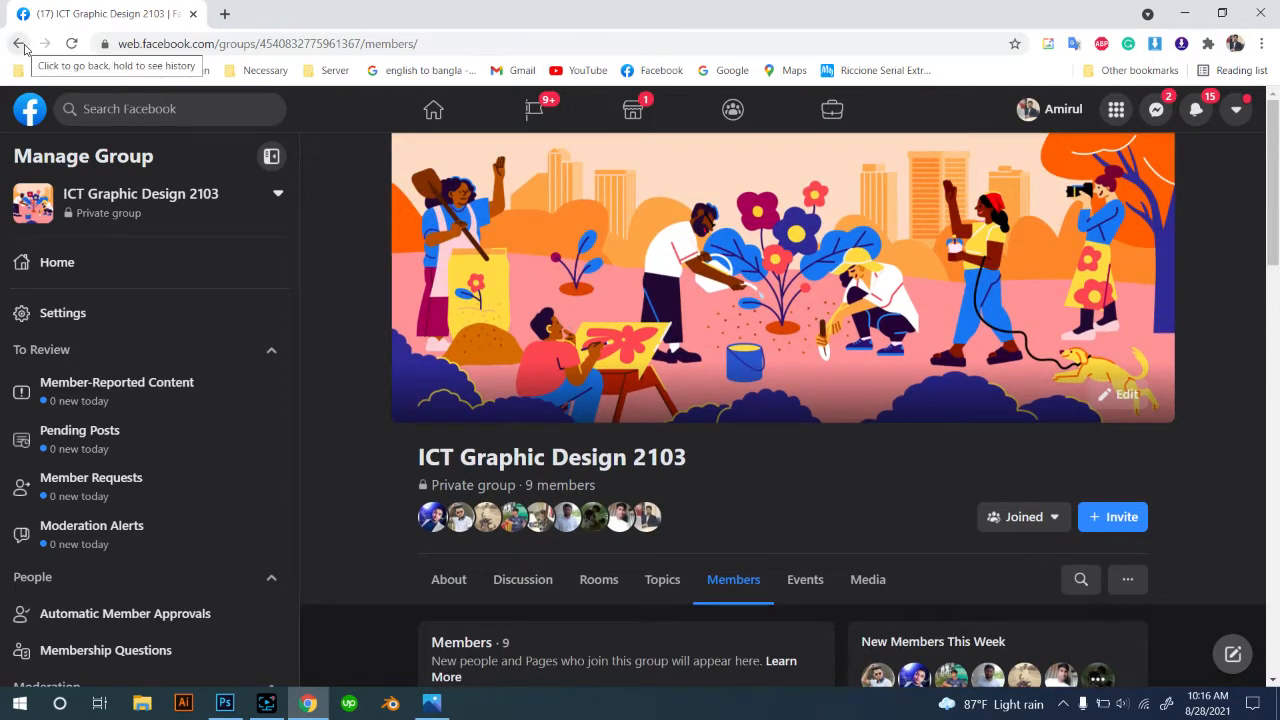
scroll(618, 354, "down", 14)
scroll(616, 353, "up", 10)
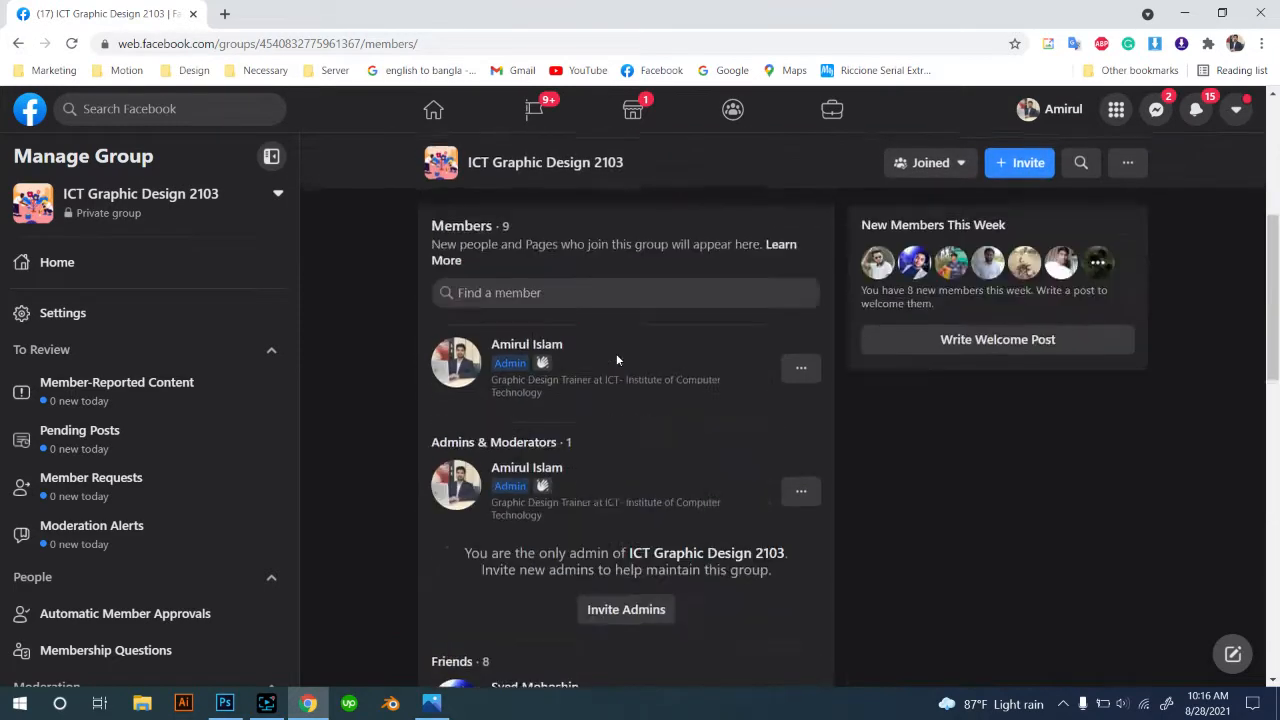
scroll(616, 353, "up", 5)
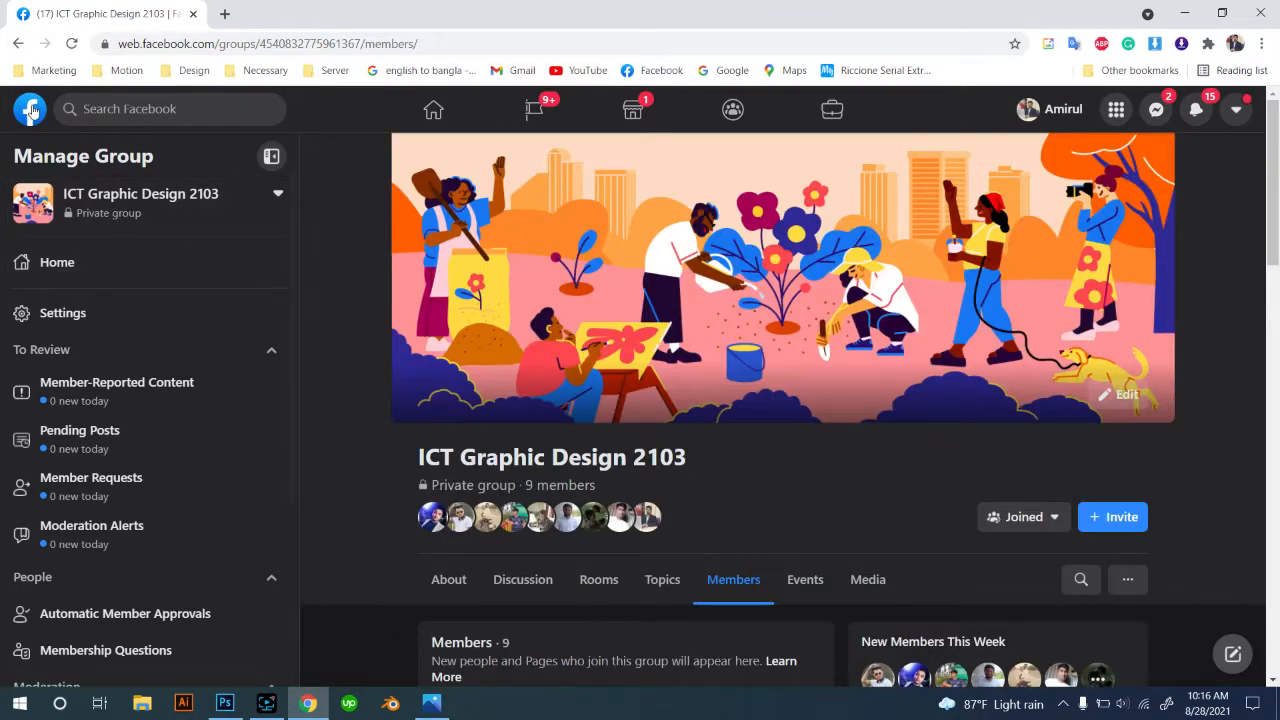
scroll(607, 410, "down", 6)
scroll(568, 394, "up", 6)
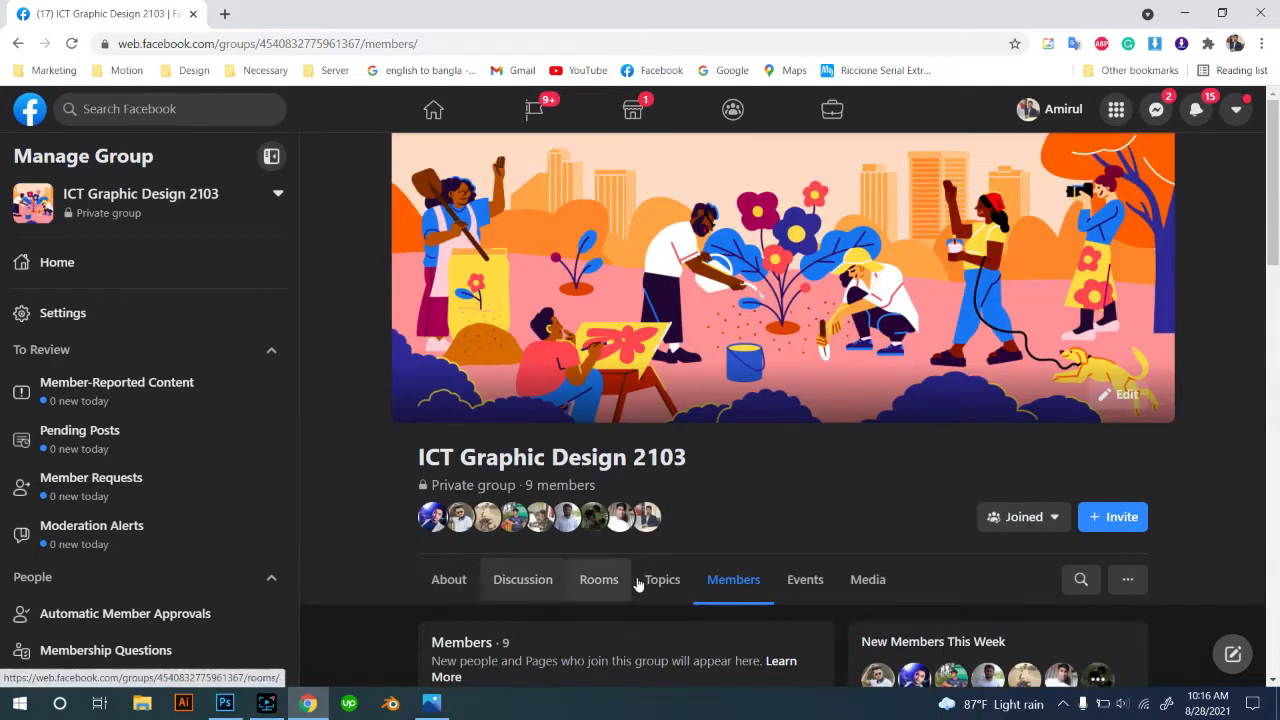
Return to the group's home page and look over its discussion feed.
left_click(455, 582)
left_click(73, 279)
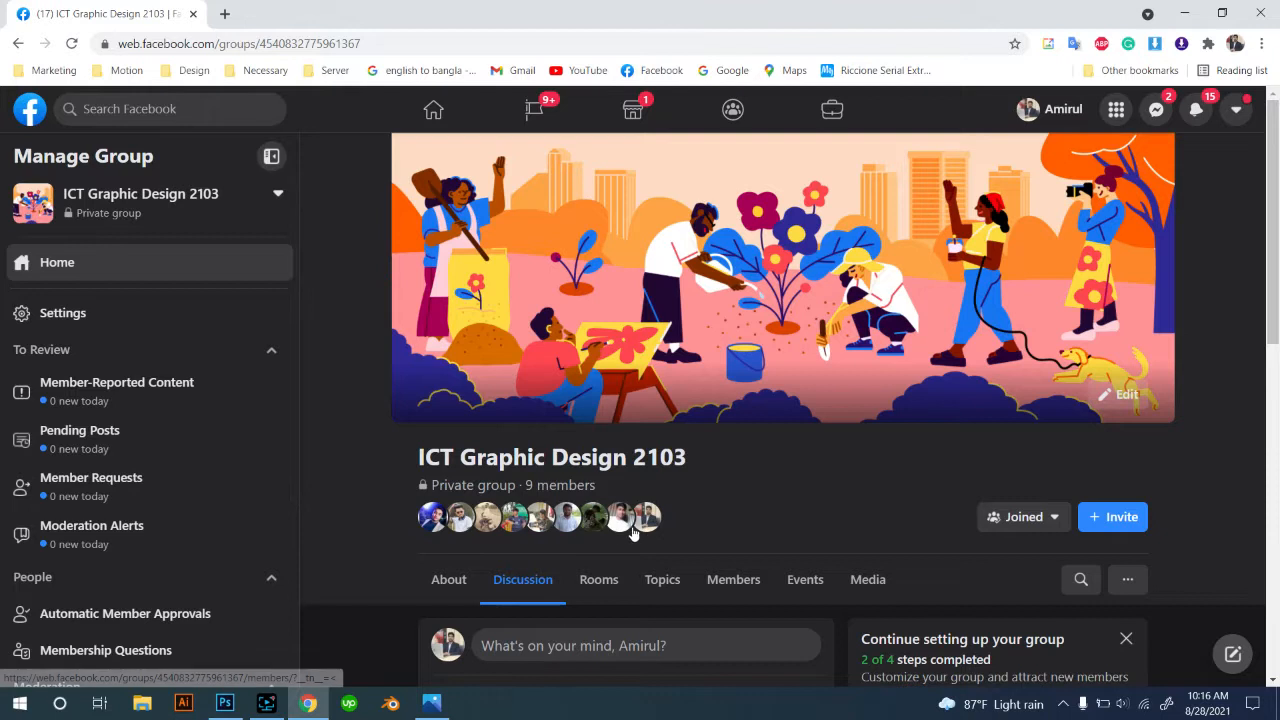
scroll(640, 510, "down", 4)
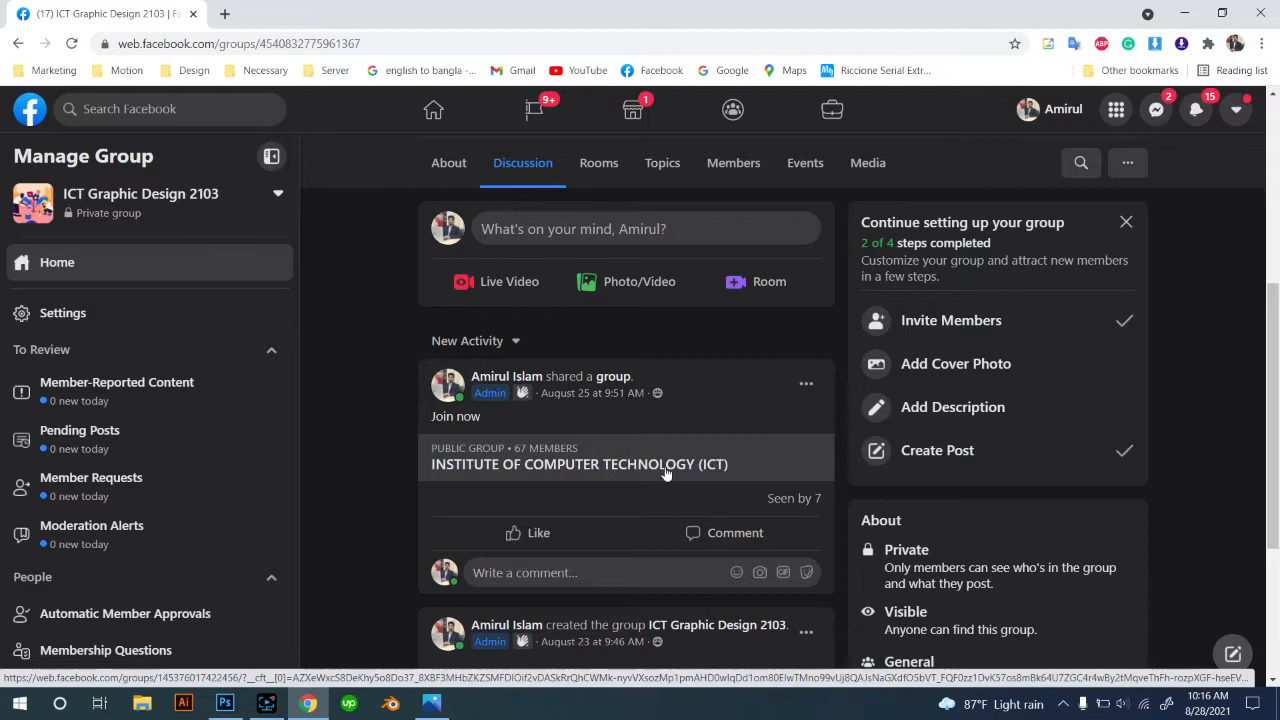
scroll(590, 455, "up", 2)
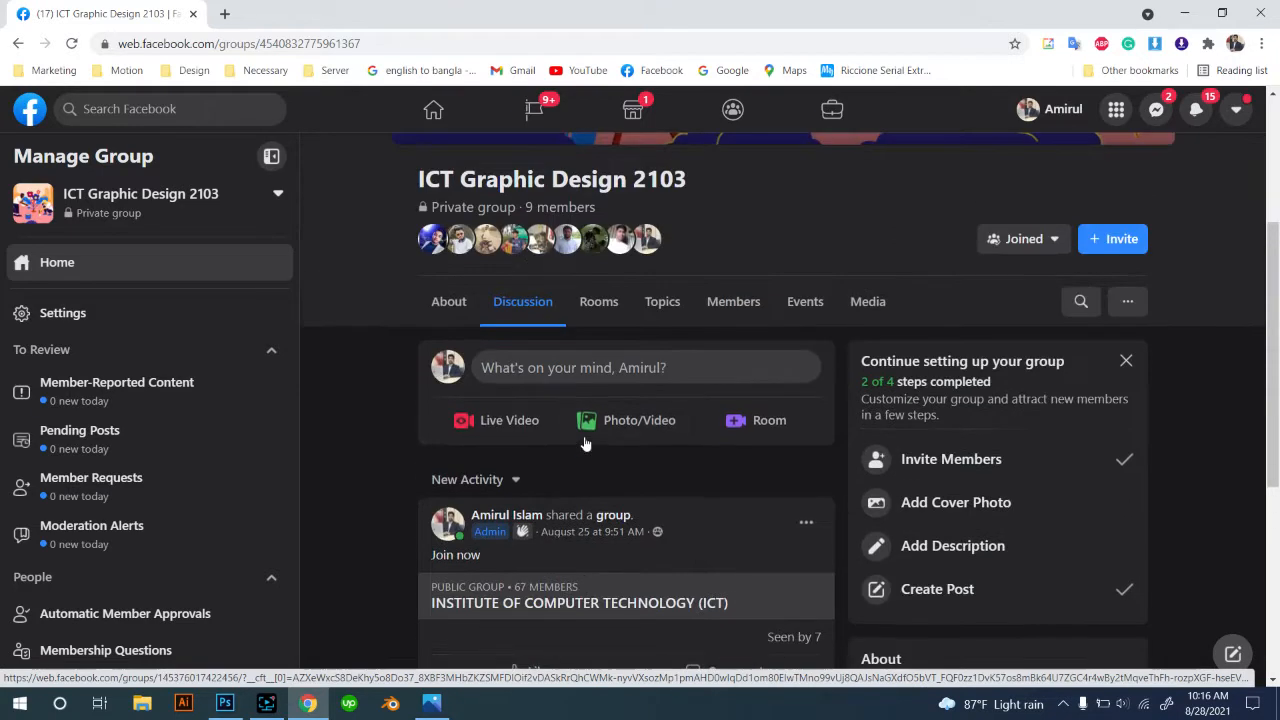
Start a photo post in the group with Untitled-1.jpg from the Desktop attached.
left_click(622, 428)
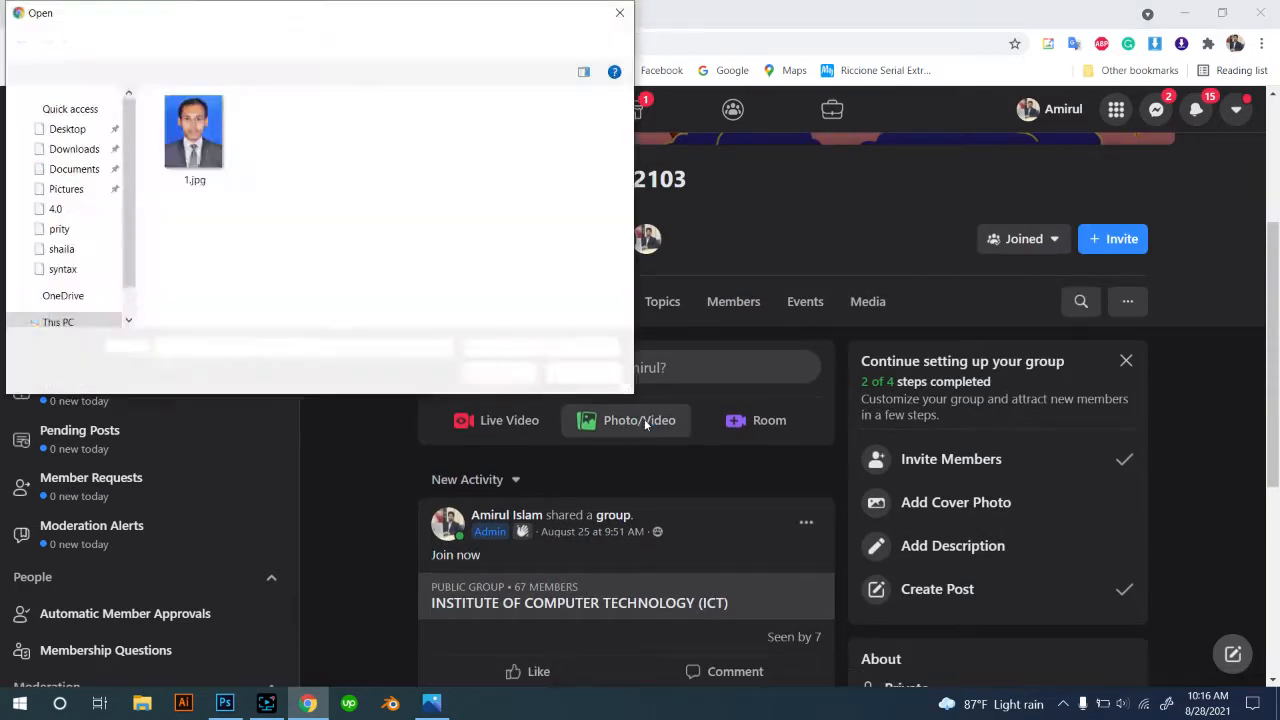
scroll(414, 235, "down", 3)
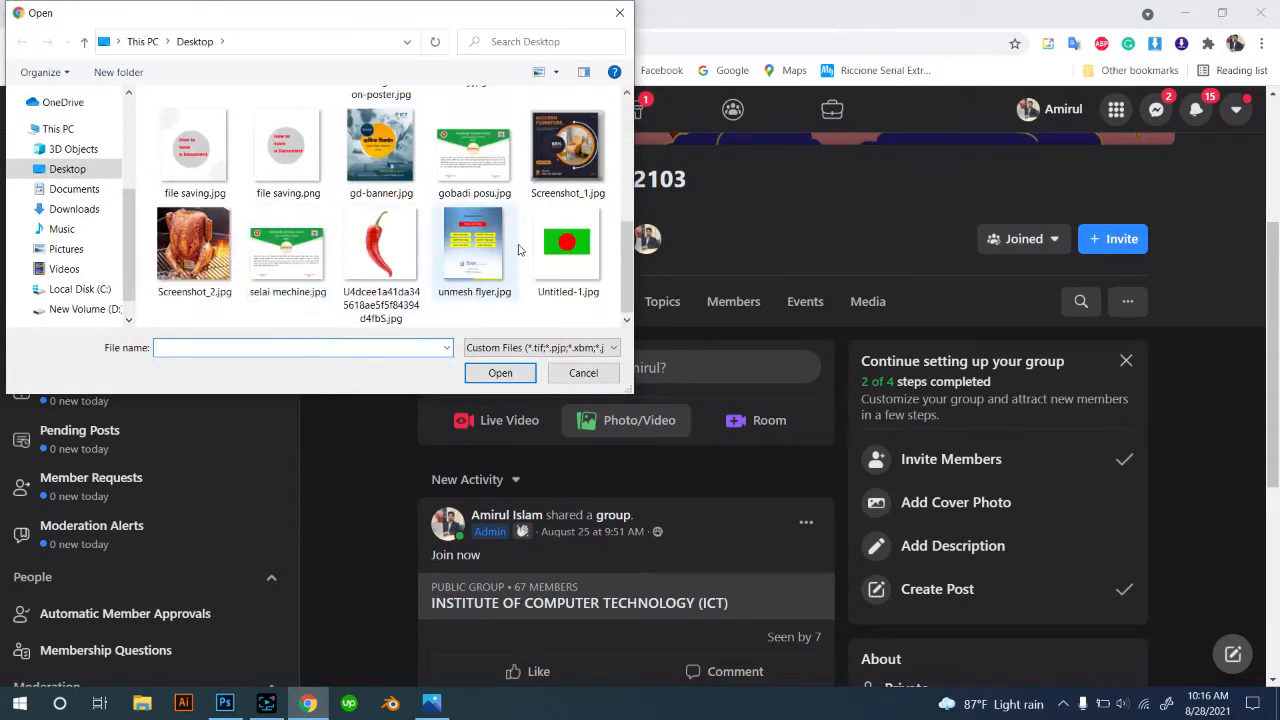
left_click(595, 285)
left_click(527, 376)
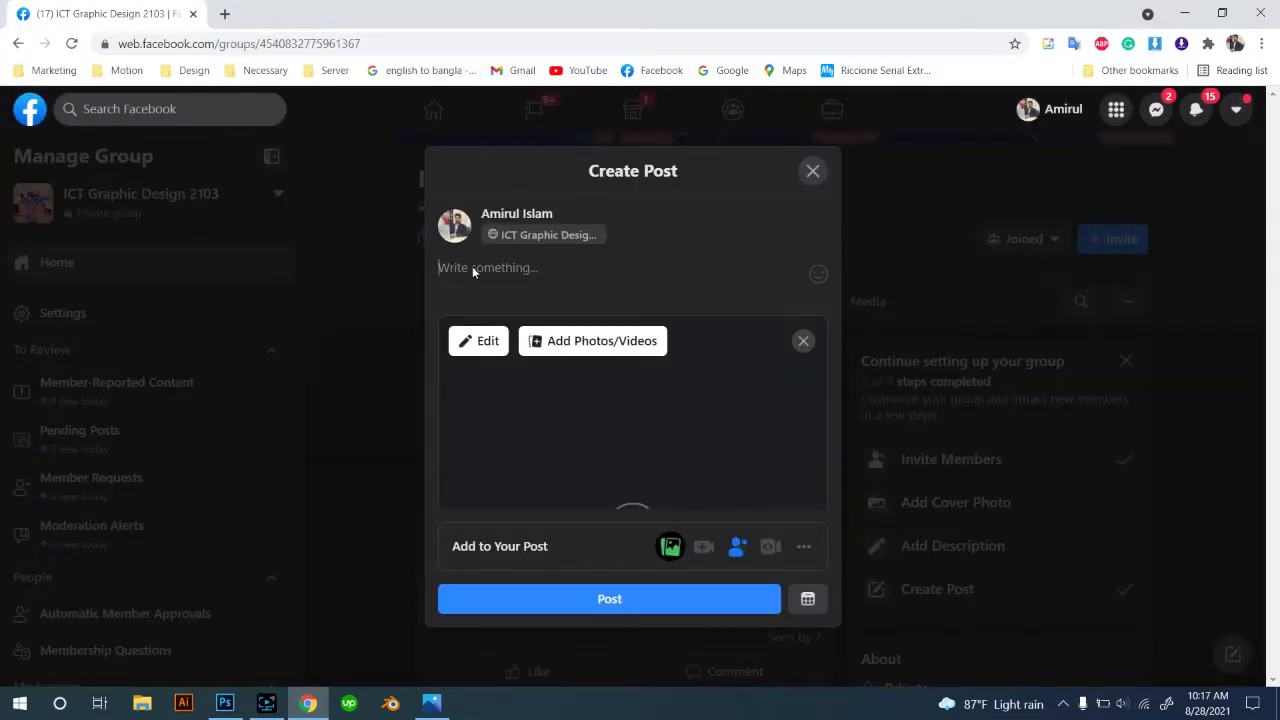
Caption the post with the lines "Assigment: 1", "Class date: 28-08-2021" and "Submit date: 29-08-21", and publish it.
type("Assi")
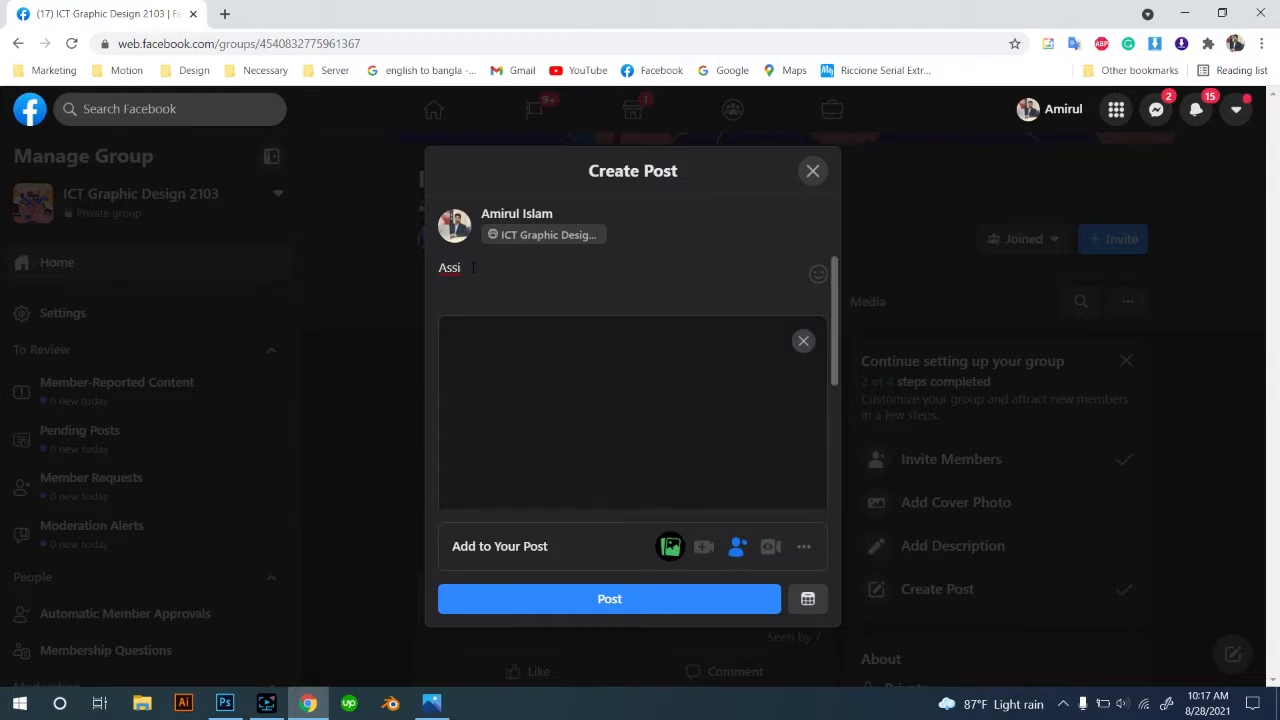
type("gment")
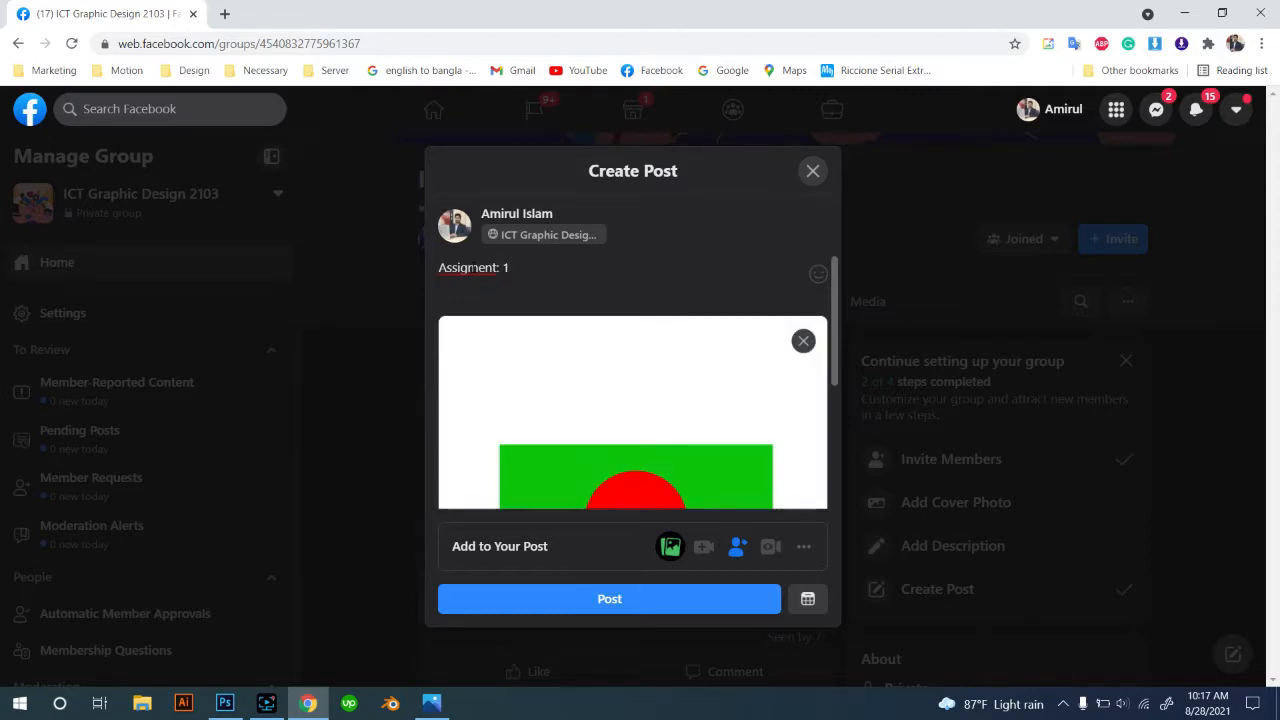
type(": 1")
key("Return")
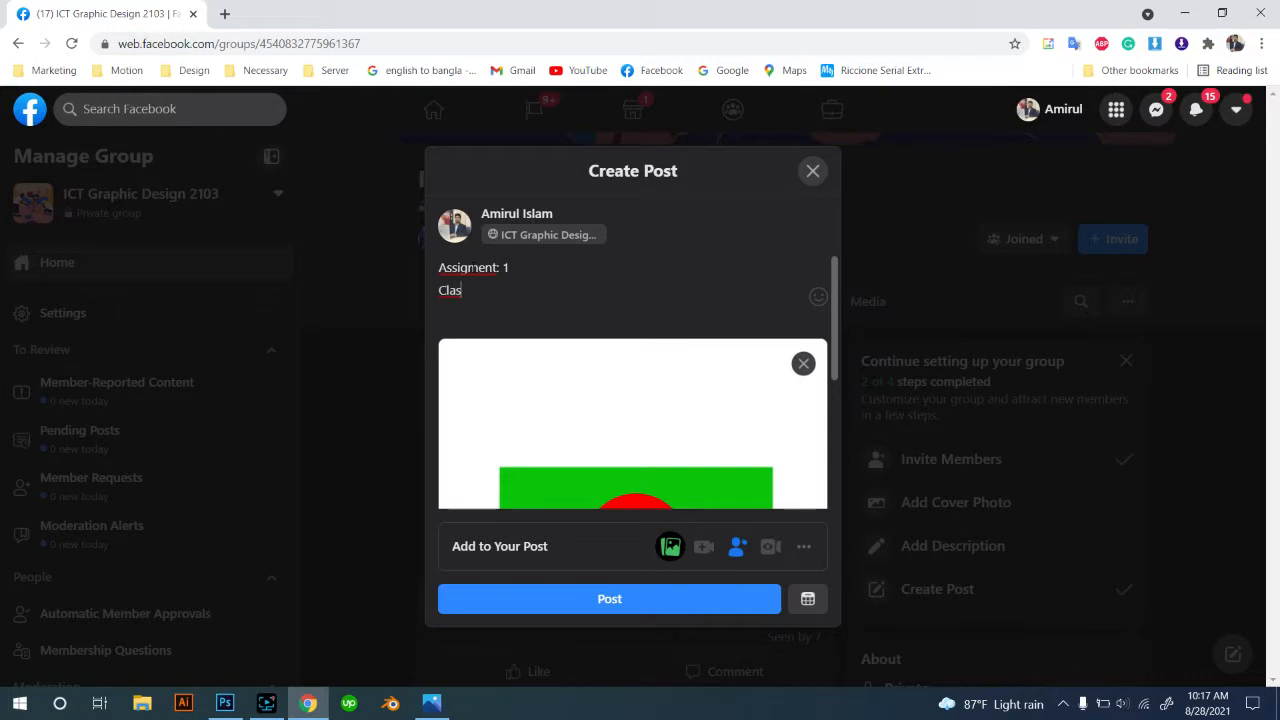
type("Class date: 28-08-2")
type("021")
key("Return")
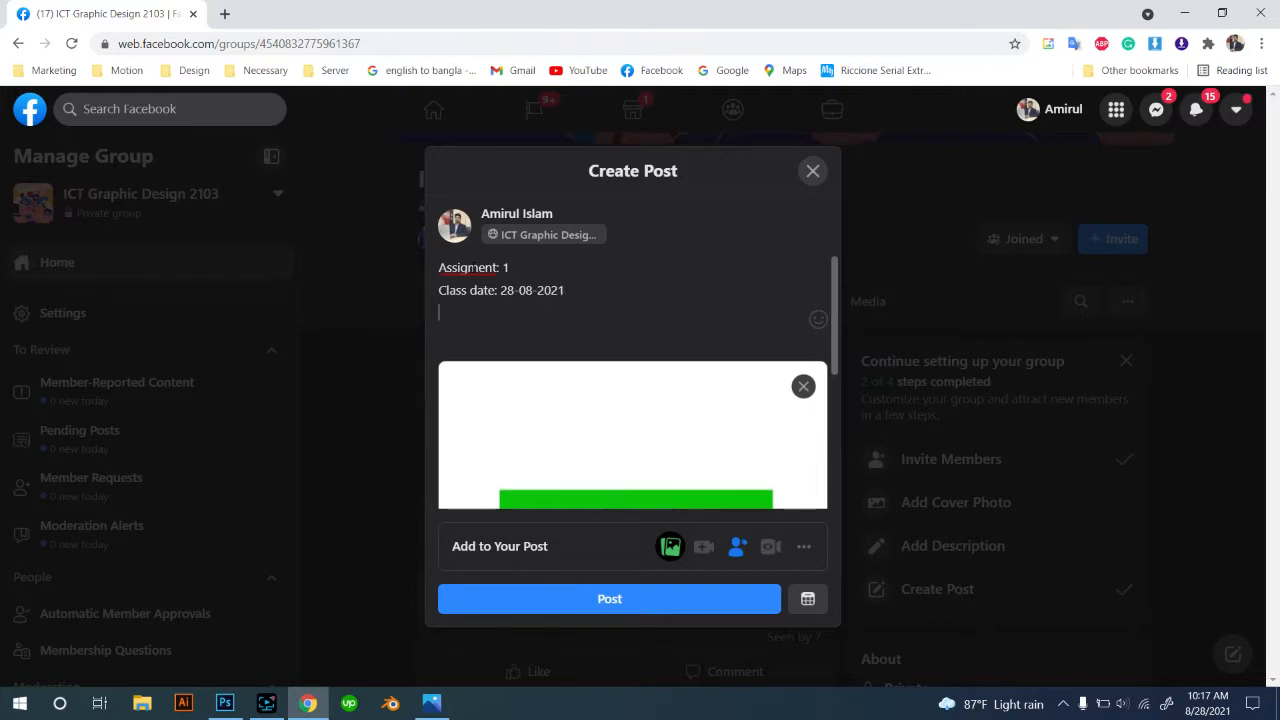
type("Submit")
type("29-08-21")
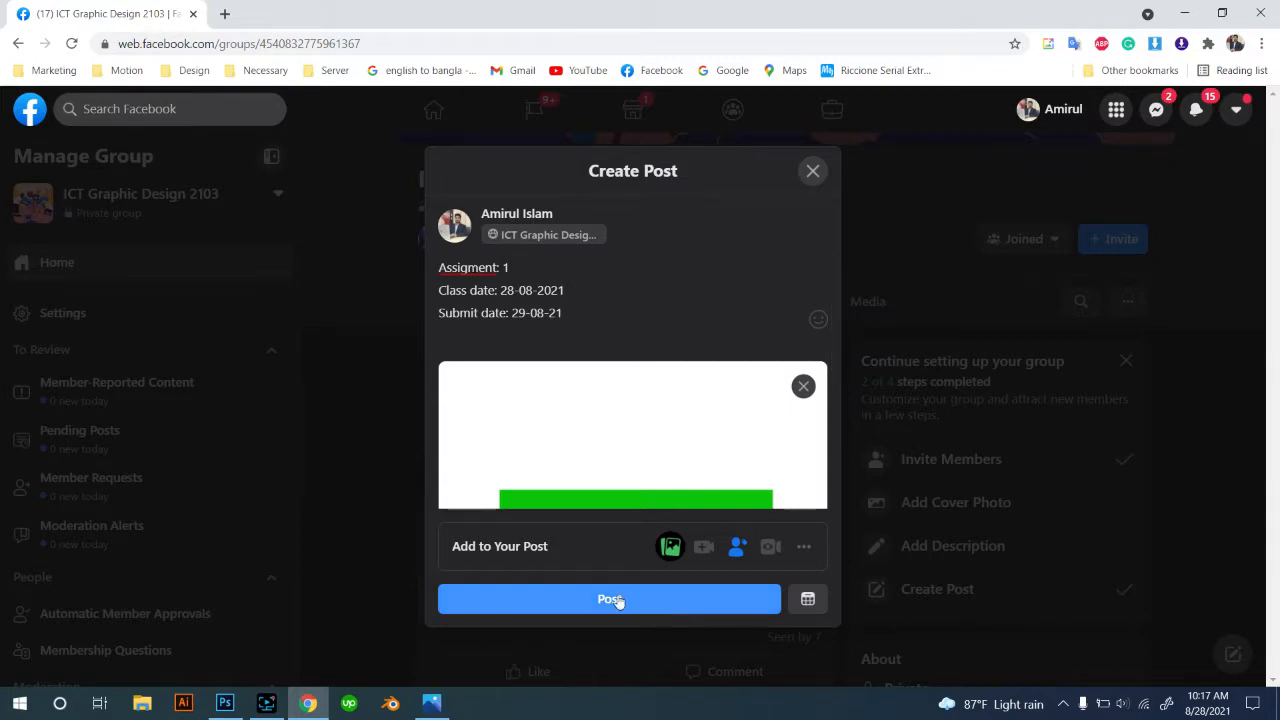
left_click(616, 601)
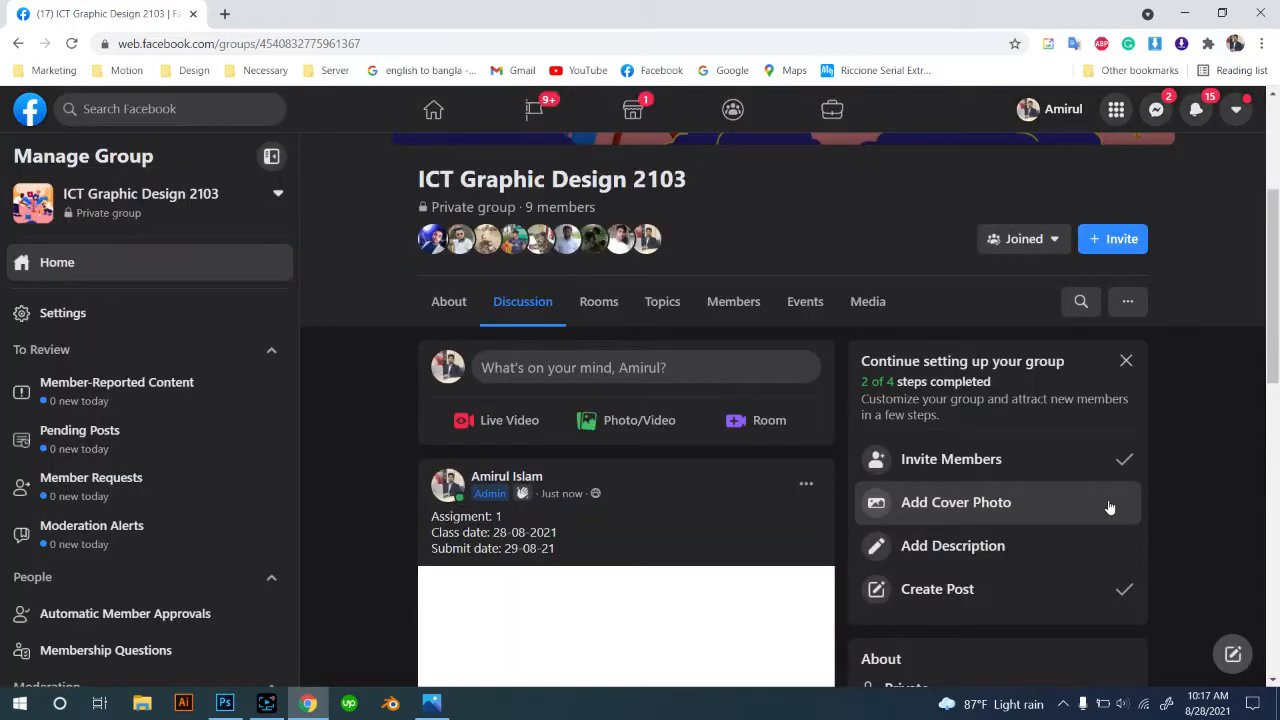
Examine the caption and flag image of the published assignment post in the group feed.
scroll(543, 571, "down", 6)
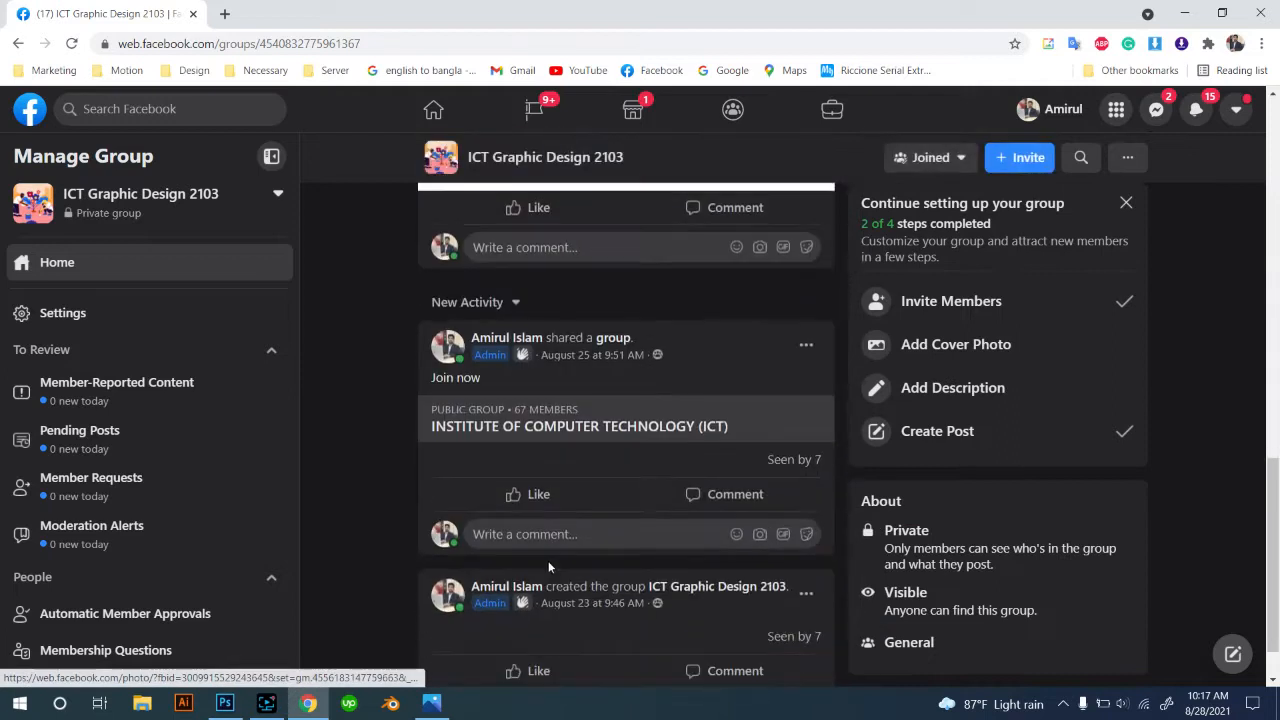
scroll(548, 561, "up", 3)
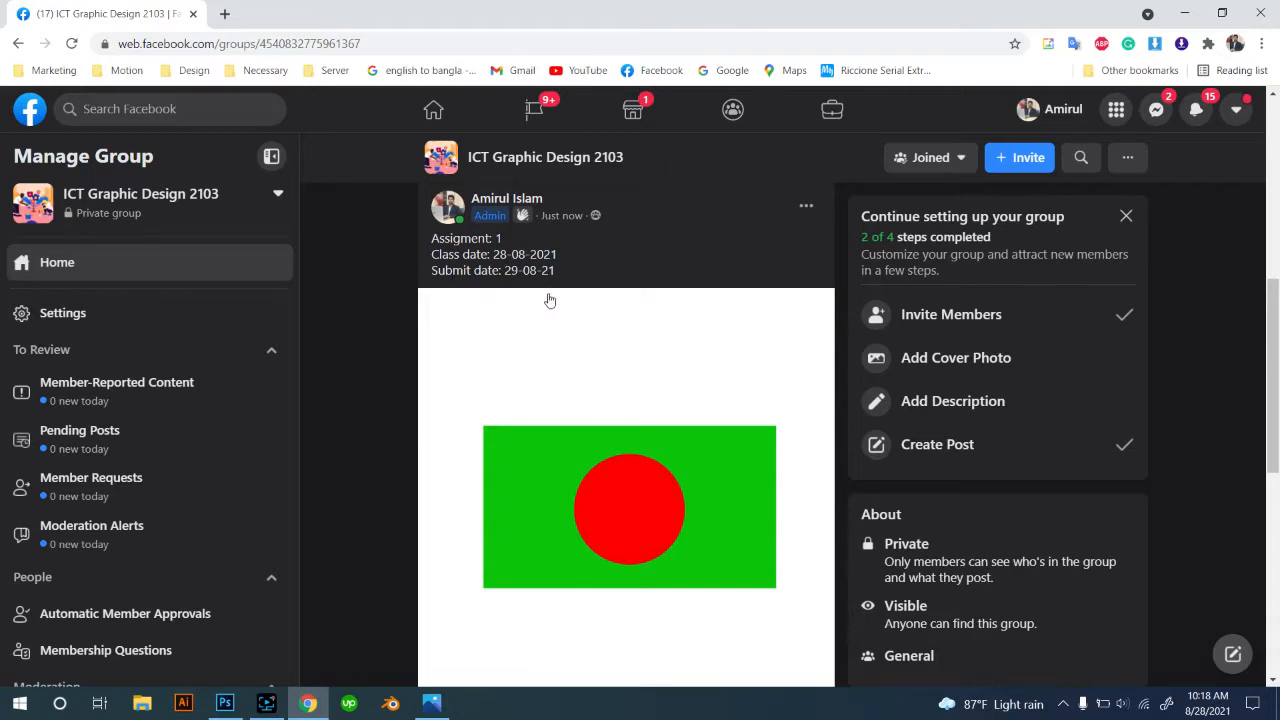
scroll(667, 389, "down", 1)
scroll(660, 390, "up", 3)
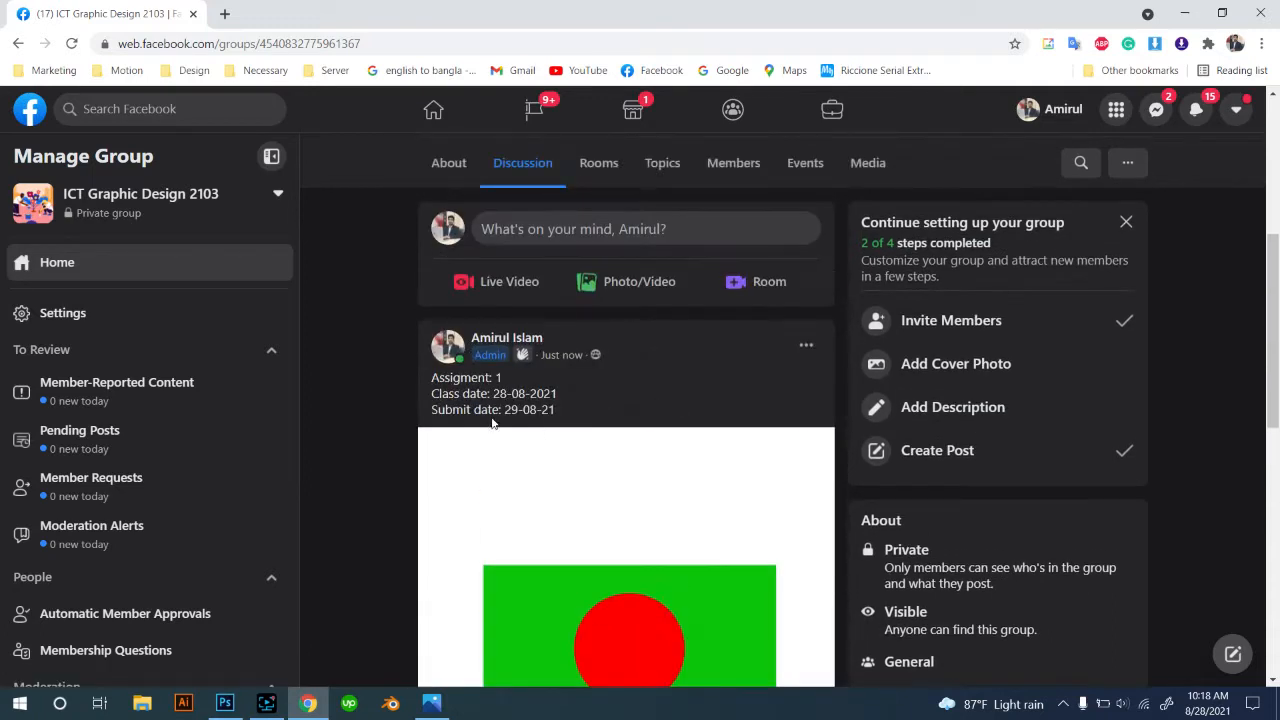
scroll(503, 490, "down", 3)
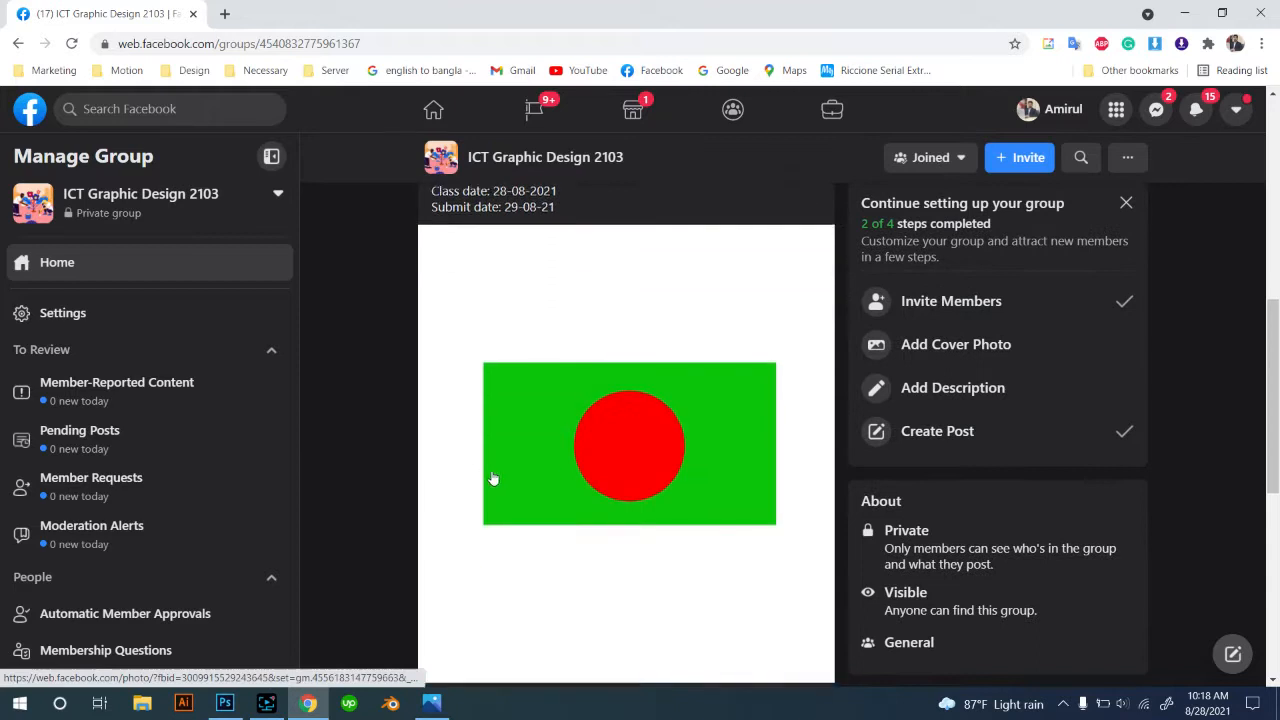
scroll(506, 480, "down", 1)
scroll(405, 506, "up", 1)
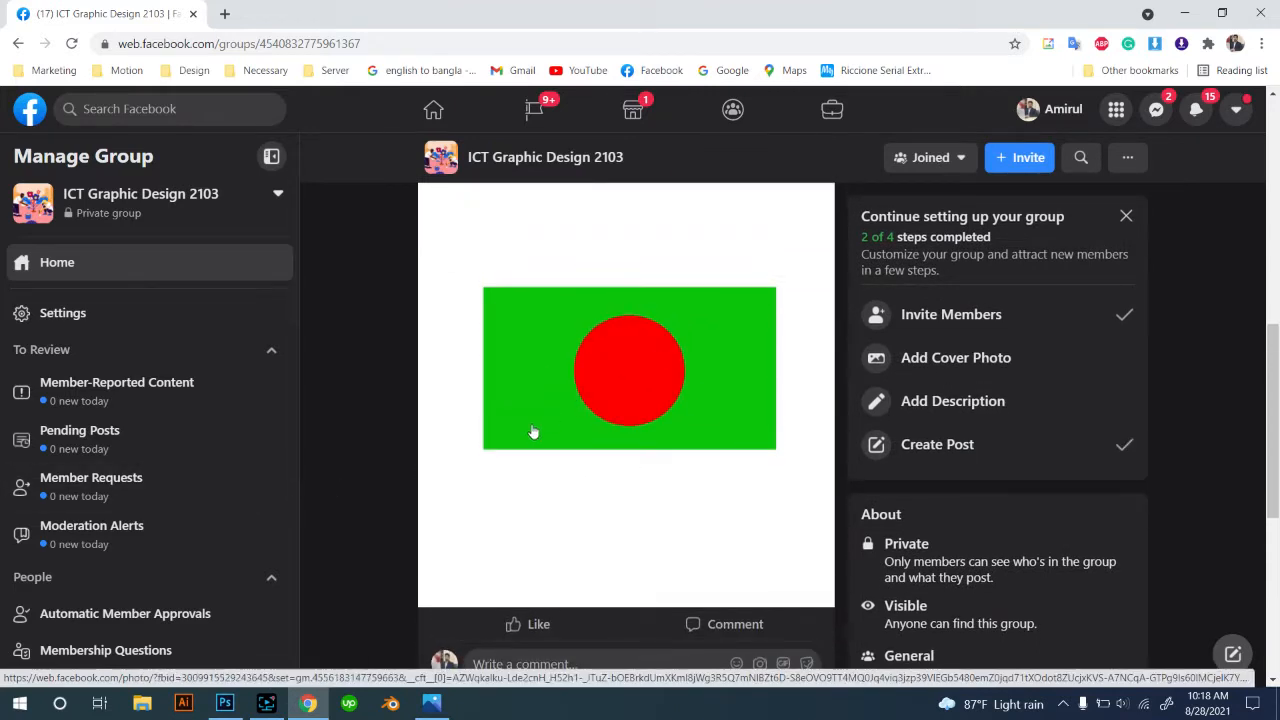
scroll(561, 440, "up", 1)
scroll(561, 440, "up", 2)
scroll(560, 437, "down", 1)
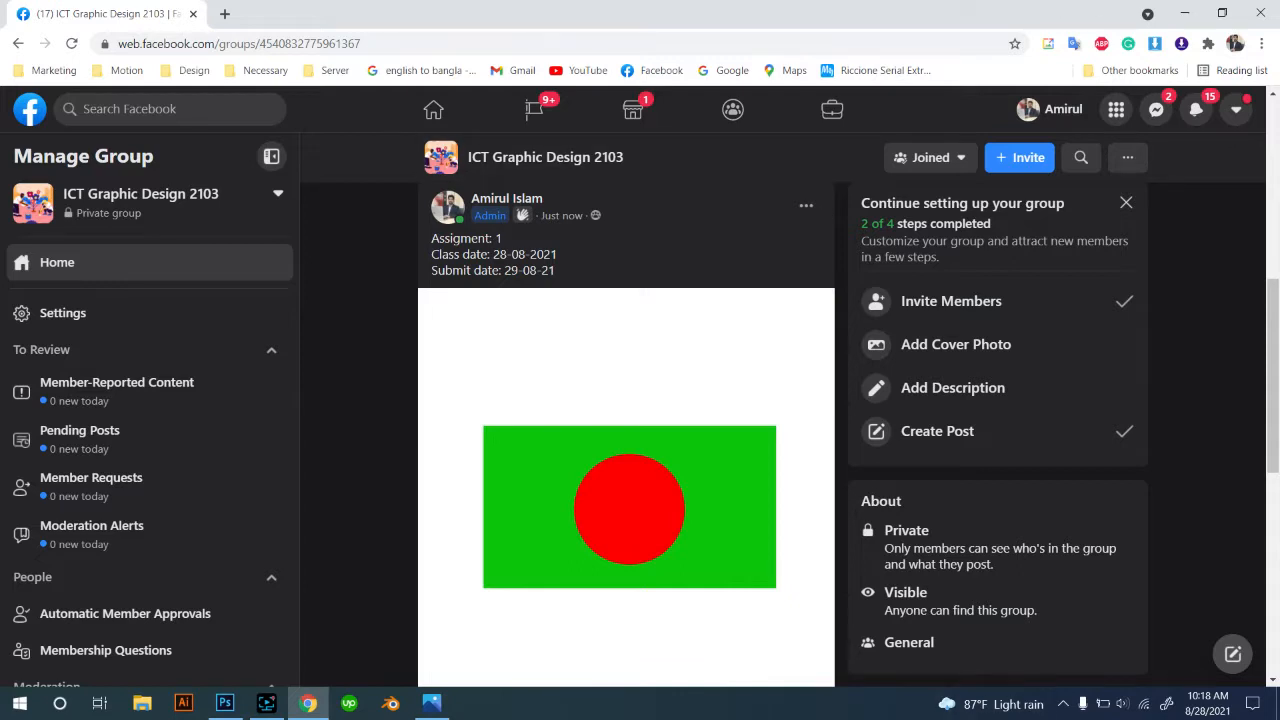
Bring up the Untitled-1.jpg preview in Photos and close it.
left_click(431, 703)
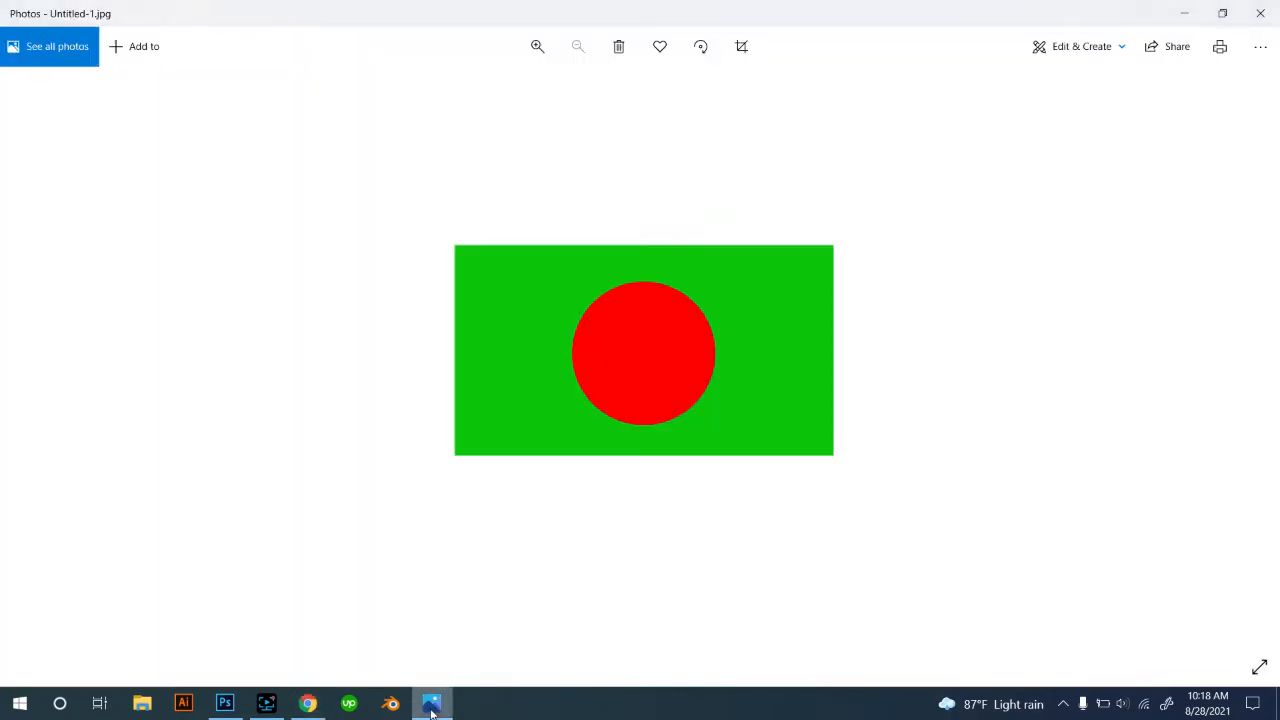
left_click(1276, 14)
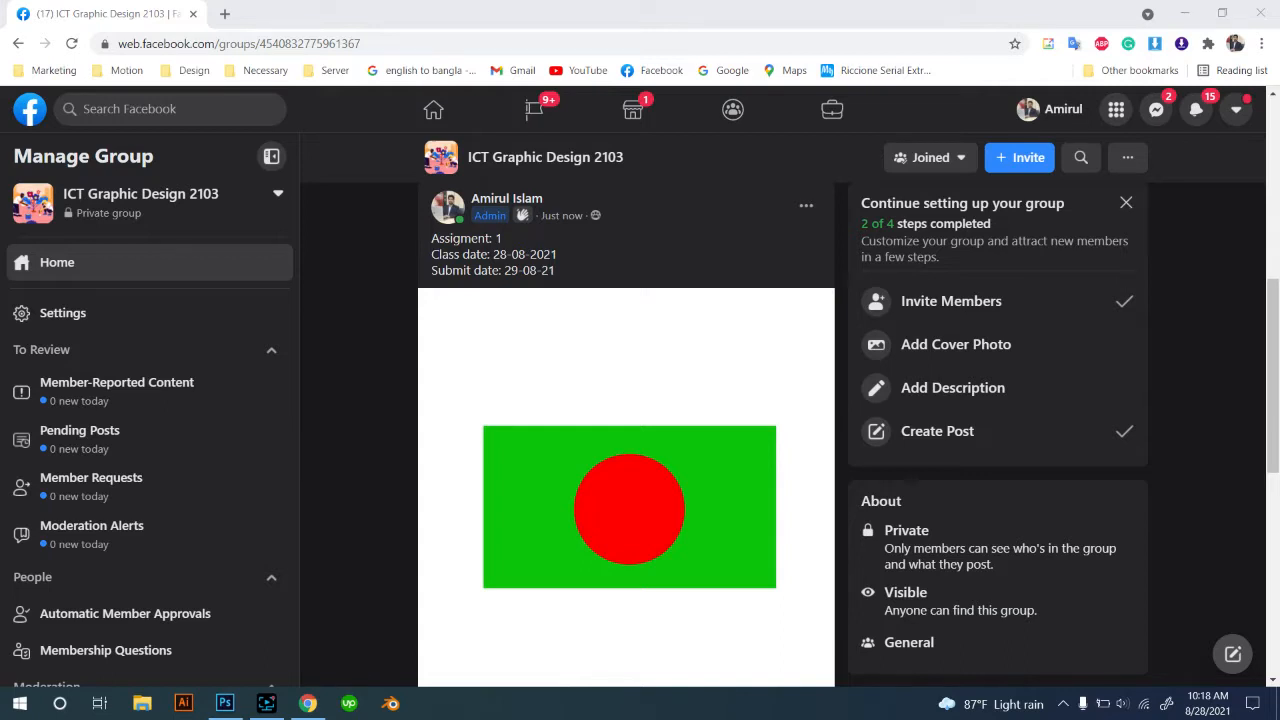
Switch to Photoshop and view the available marquee tool variants.
left_click(225, 706)
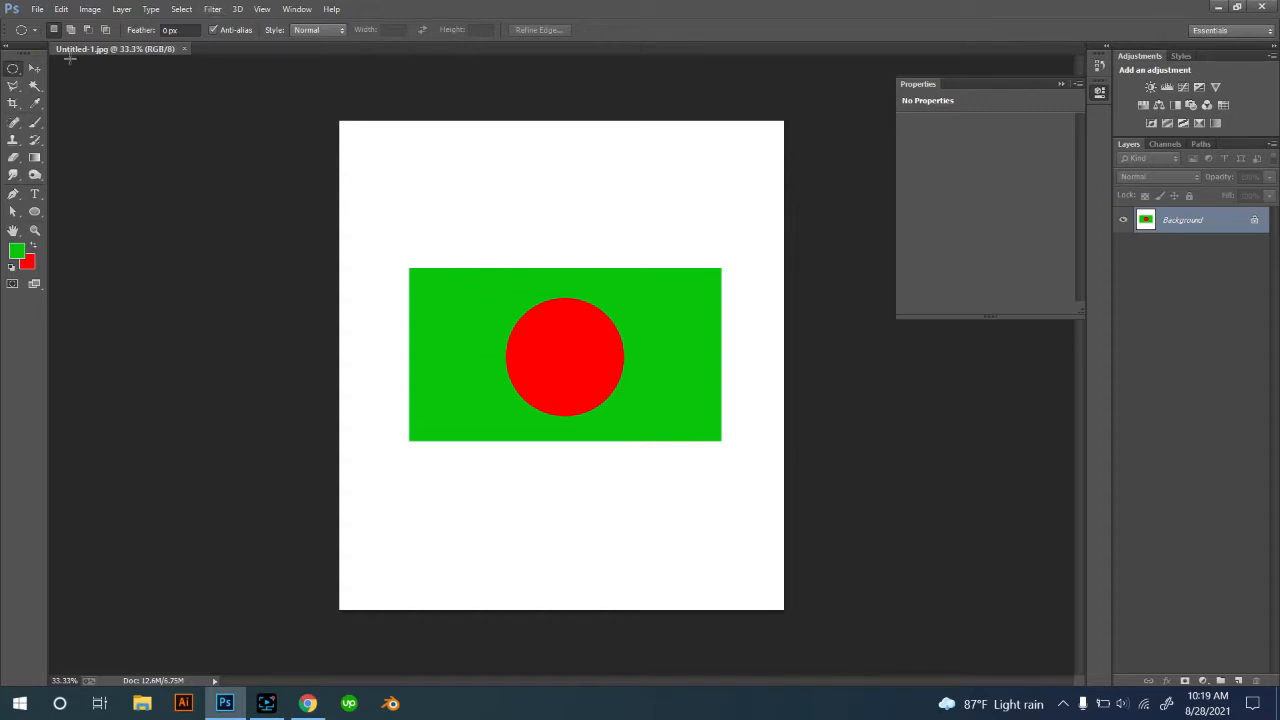
left_click(13, 71)
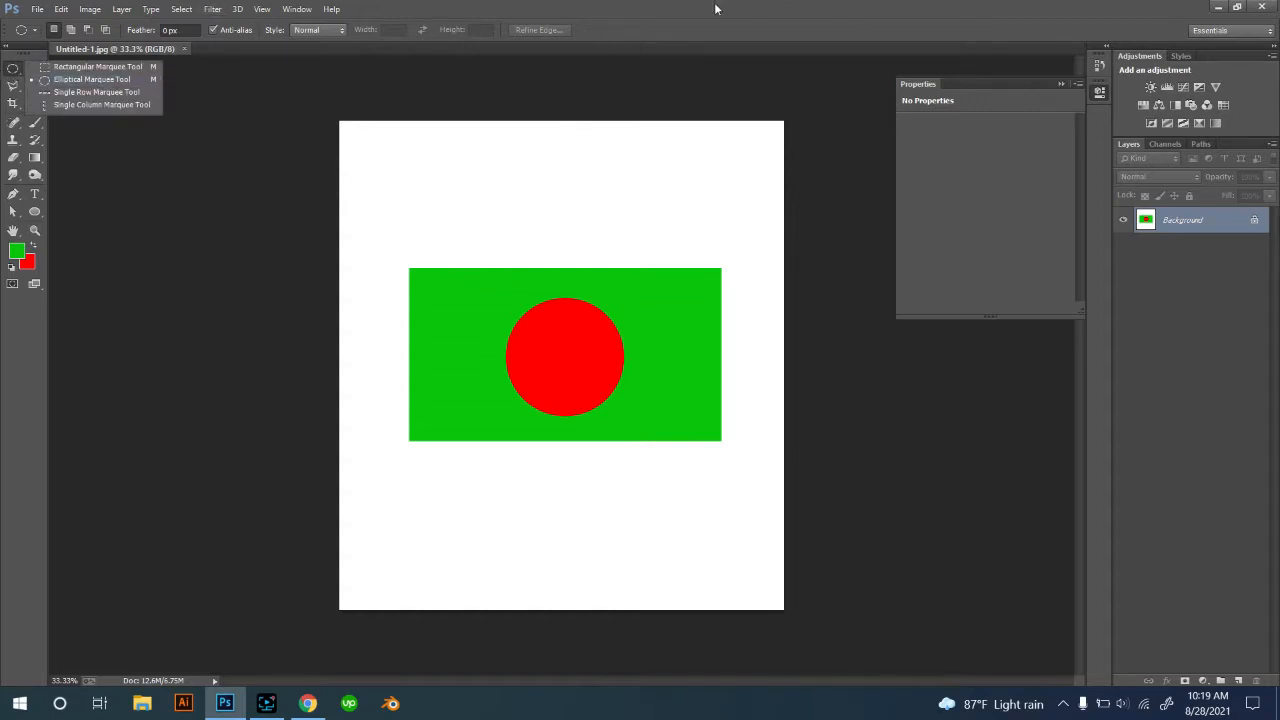
left_click(681, 6)
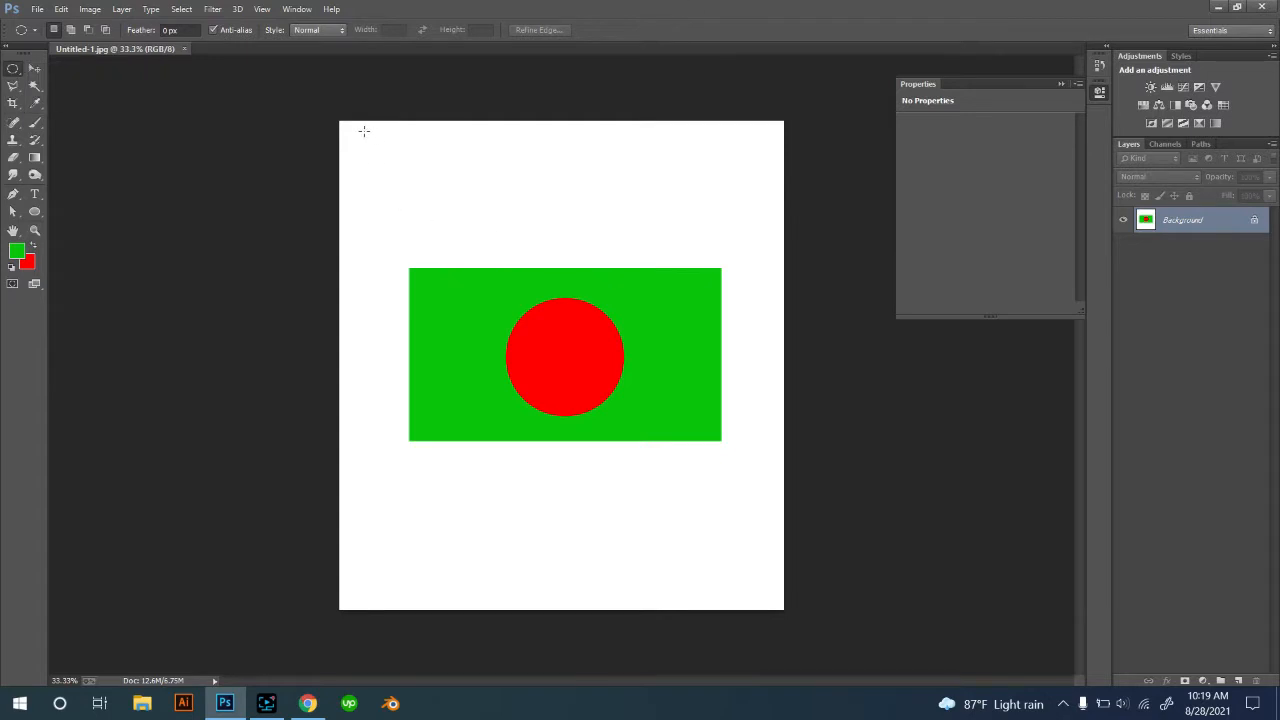
Clear the trial selection and step back through the history until the flag is removed and the canvas is blank.
left_click_drag(480, 298, 900, 656)
left_click(381, 388)
key("ctrl+alt+z")
key("ctrl+alt+z")
key("ctrl+alt+z")
key("ctrl+alt+z")
key("ctrl+alt+z")
key("ctrl+alt+z")
key("ctrl+alt+z")
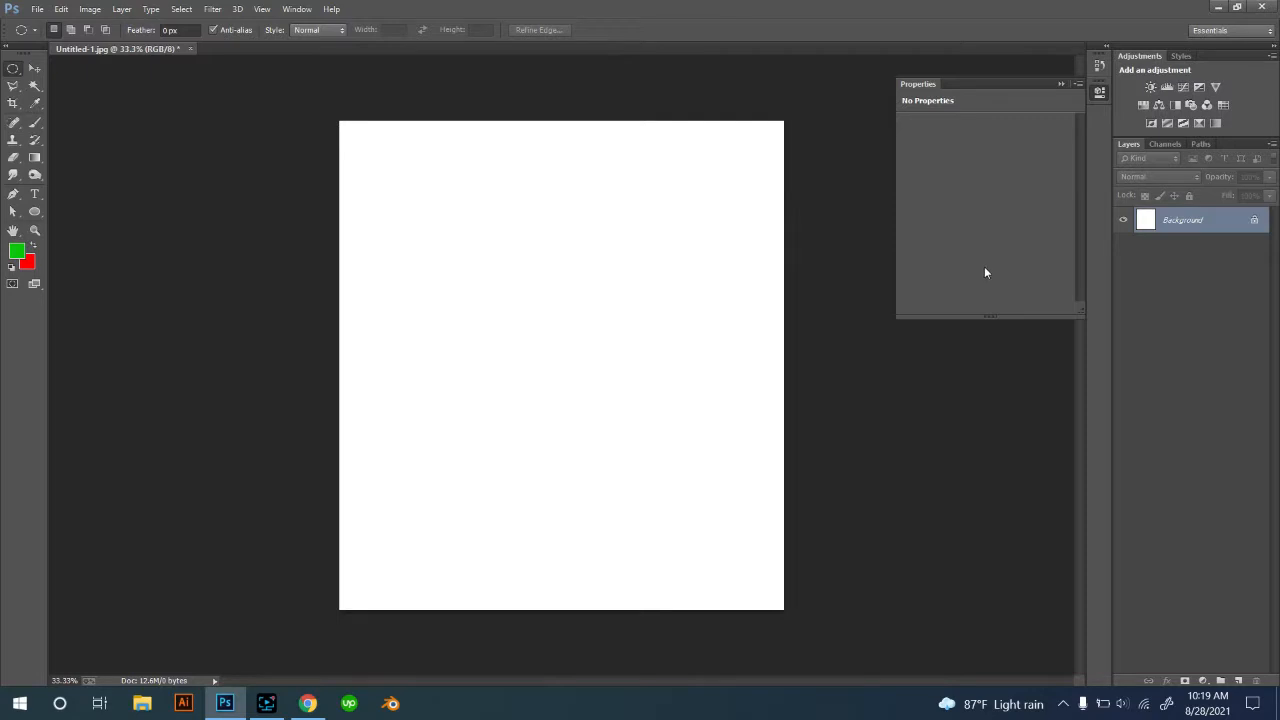
Select a wide rectangular area across the upper middle of the canvas with the Rectangular Marquee tool.
left_click(37, 9)
left_click(567, 6)
left_click(12, 70)
left_click(75, 67)
left_click_drag(408, 240, 728, 393)
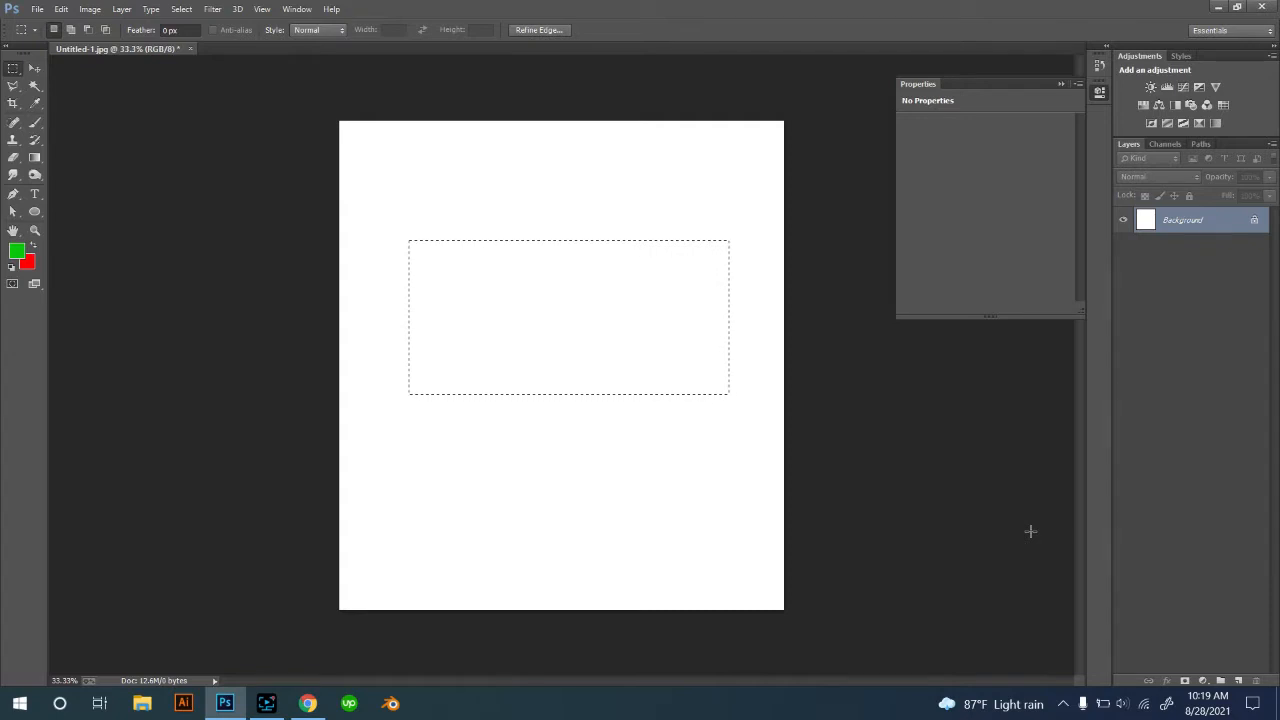
Set the foreground color to near-black gray, fill the wide rectangular selection with it, nudged slightly sideways to center it, and deselect.
left_click(16, 251)
left_click_drag(323, 289, 220, 337)
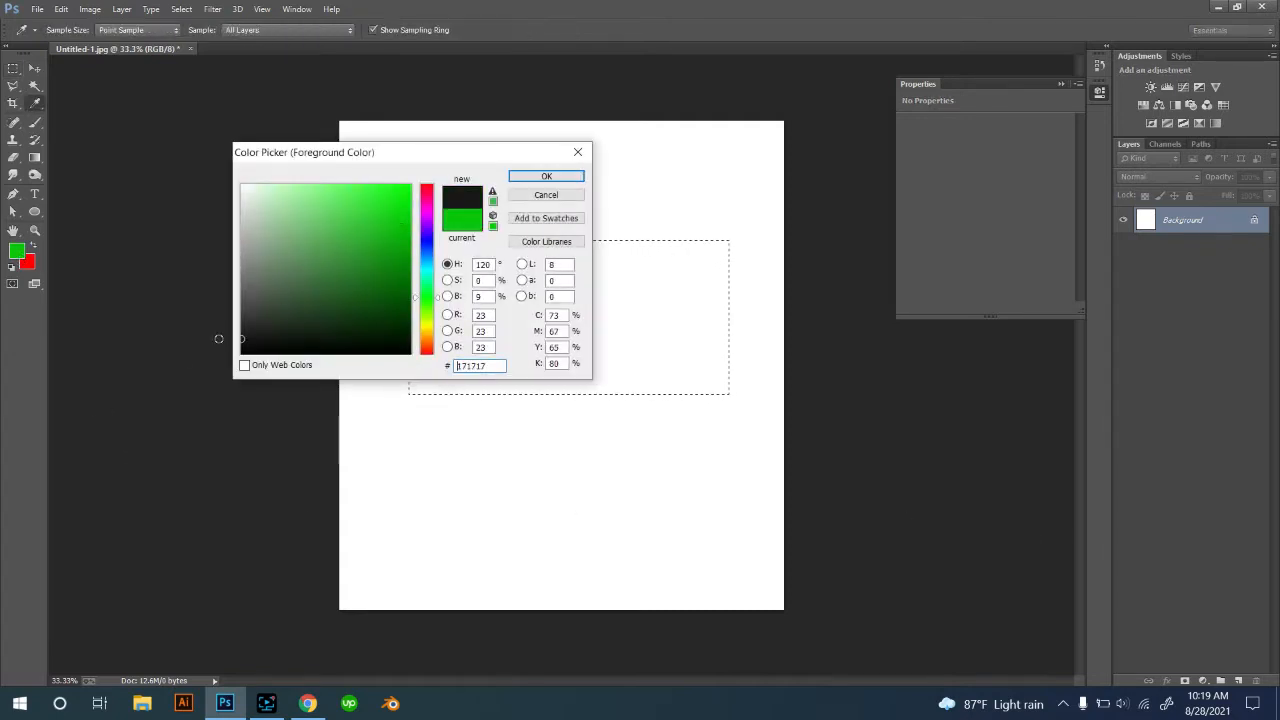
left_click(560, 177)
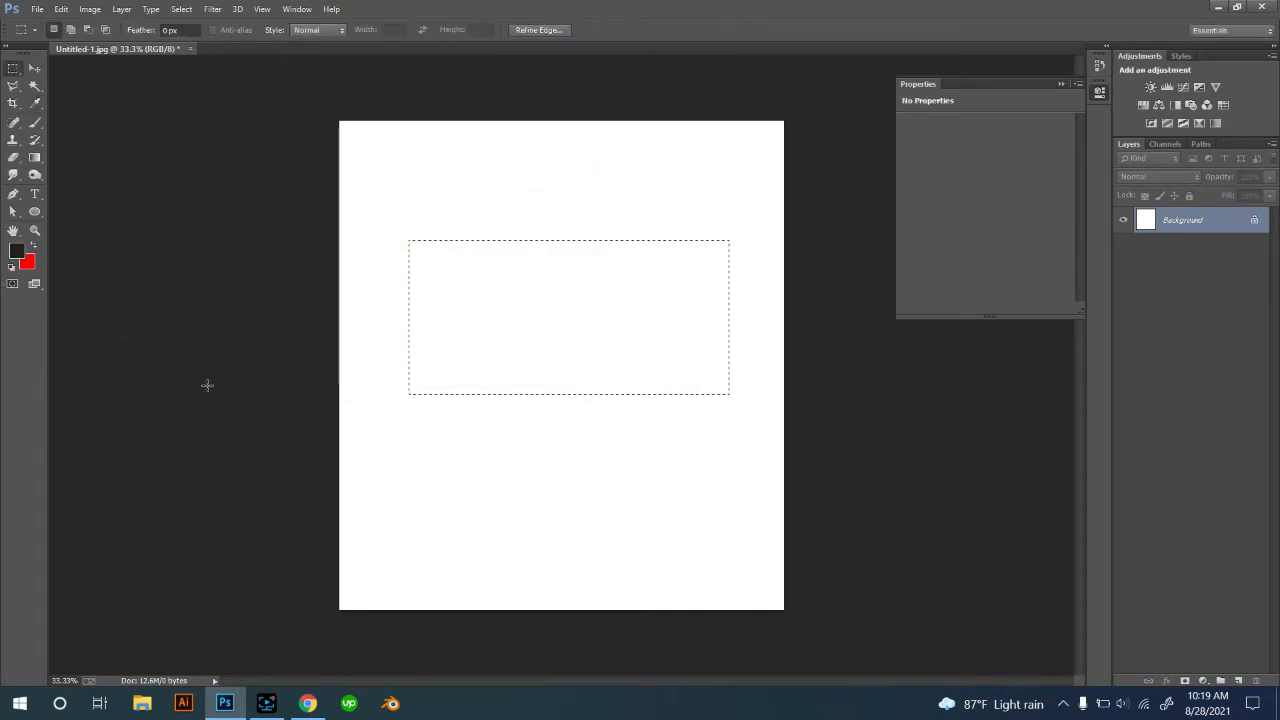
key("alt+BackSpace")
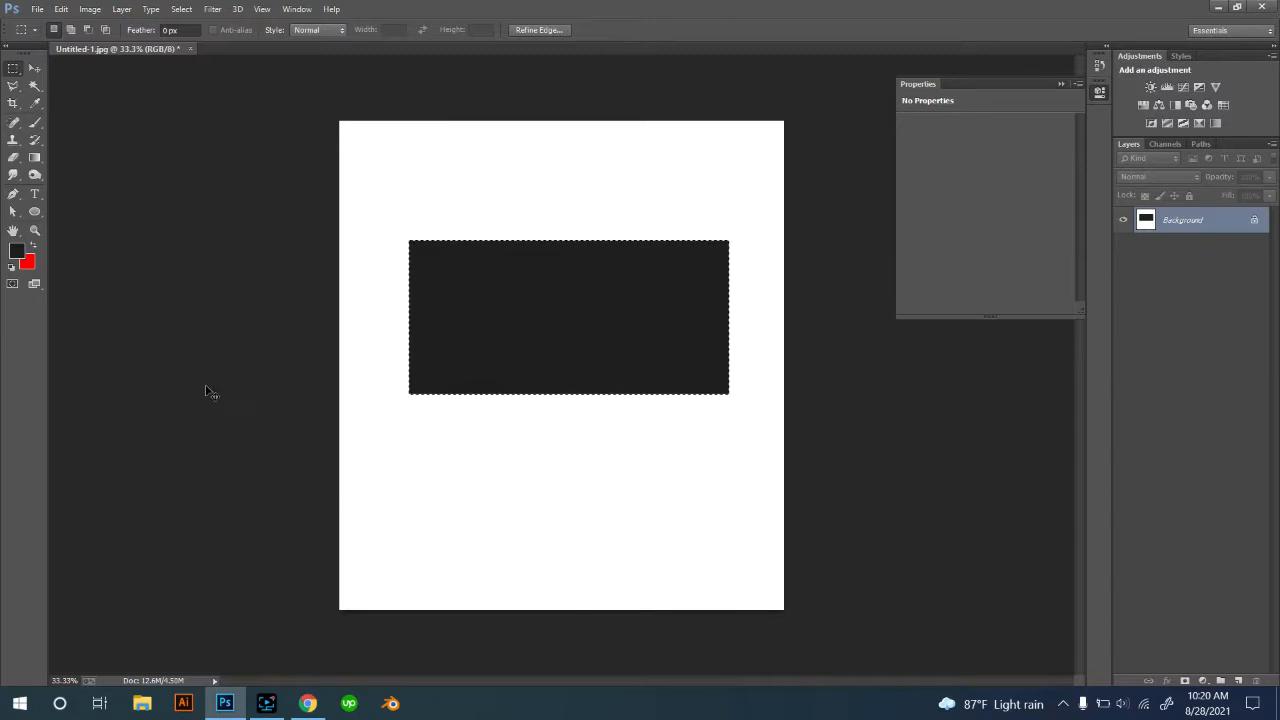
key("ctrl+z")
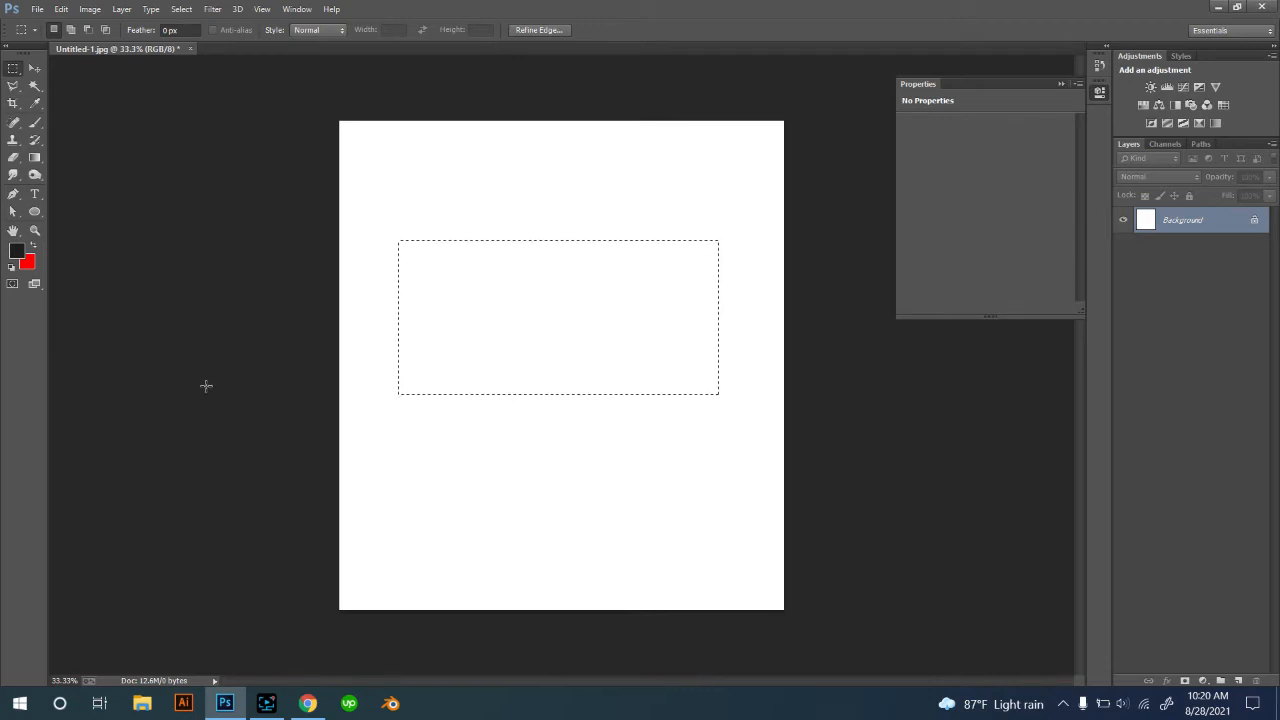
key("alt+BackSpace")
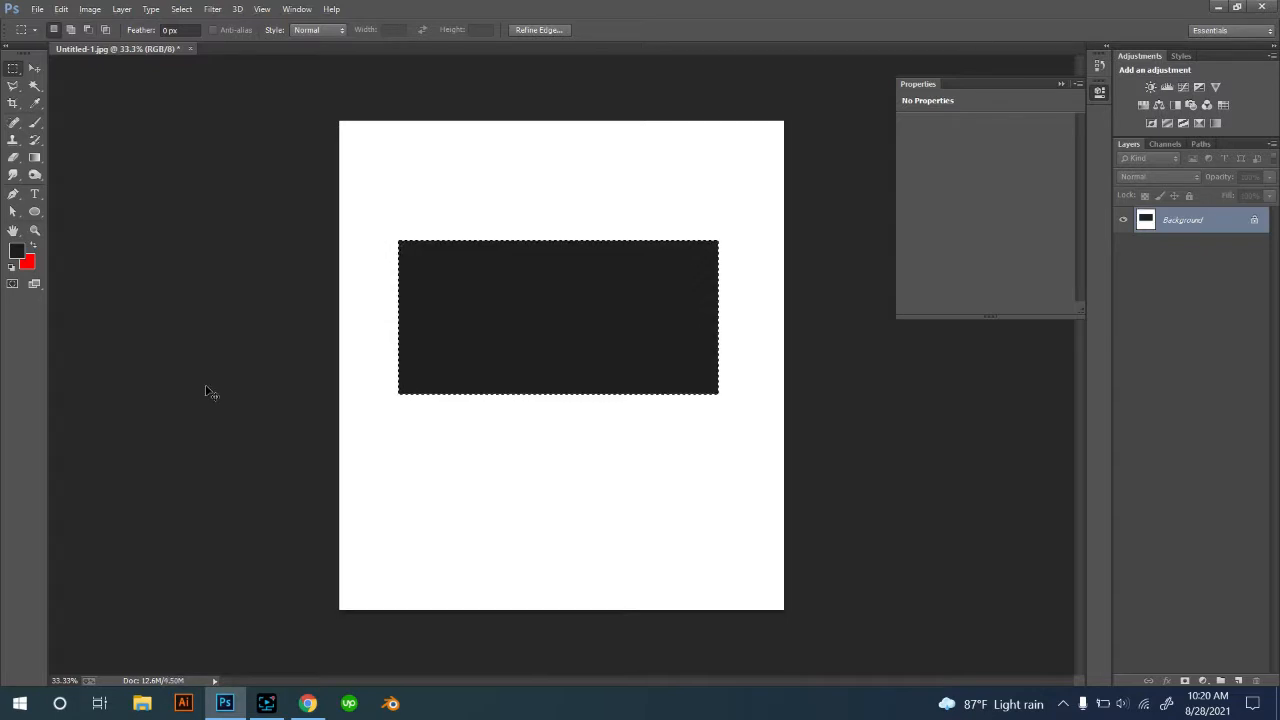
key("ctrl+d")
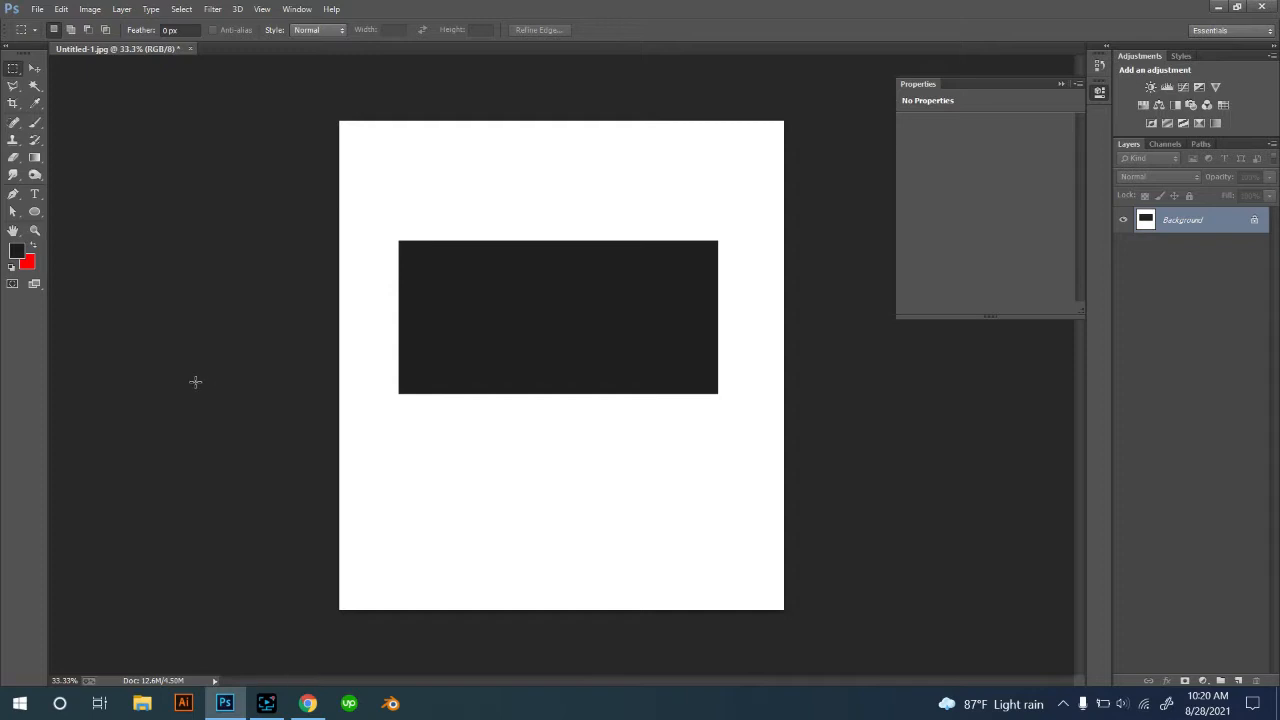
Select a smaller rectangle inside the dark rectangle, leaving a narrow, even border on all sides as the monitor frame.
right_click(13, 68)
left_click(53, 75)
left_click_drag(413, 251, 706, 380)
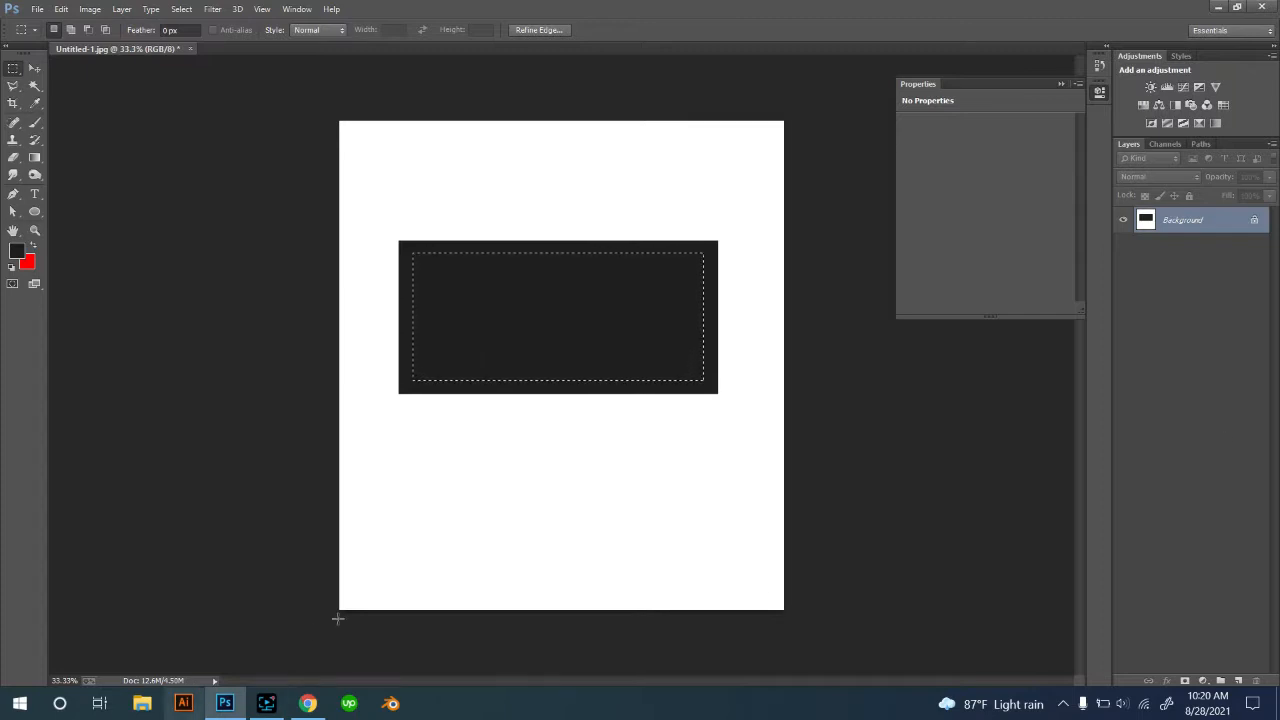
Sample colors from the canvas for the background color and settle on a dark brownish gray slightly lighter than the frame.
left_click(33, 266)
left_click_drag(400, 149, 297, 393)
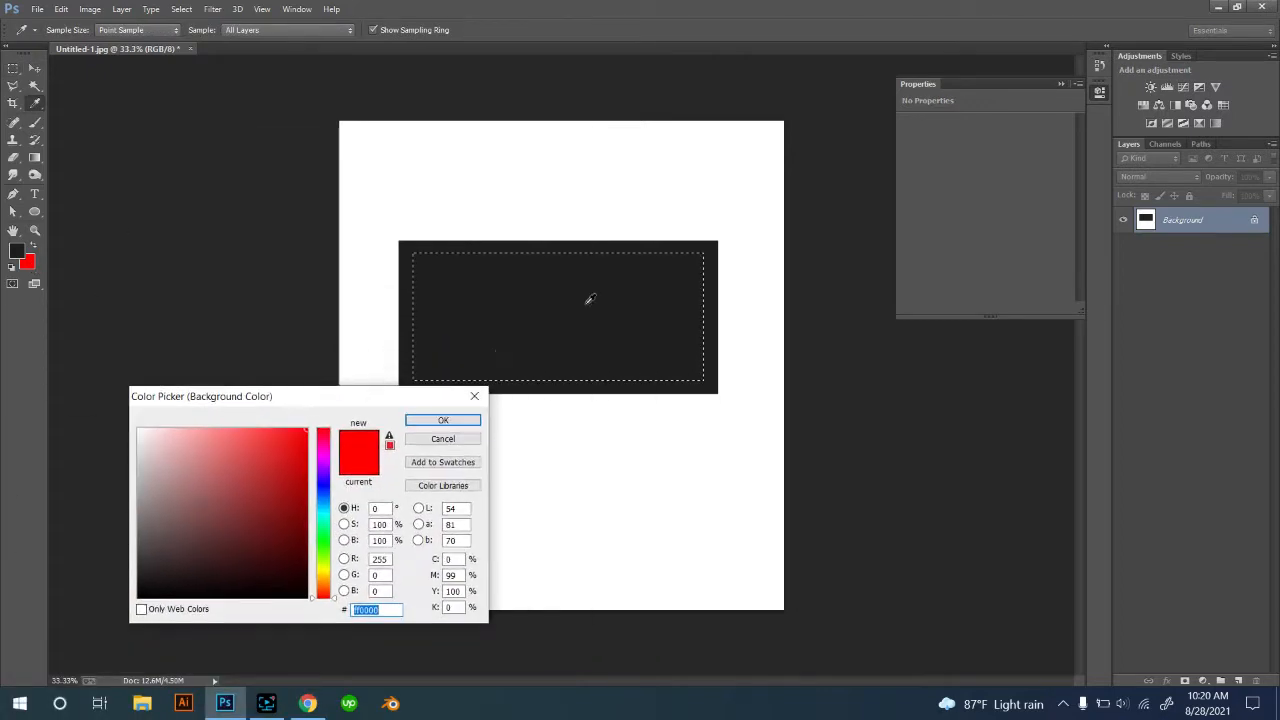
left_click(513, 276)
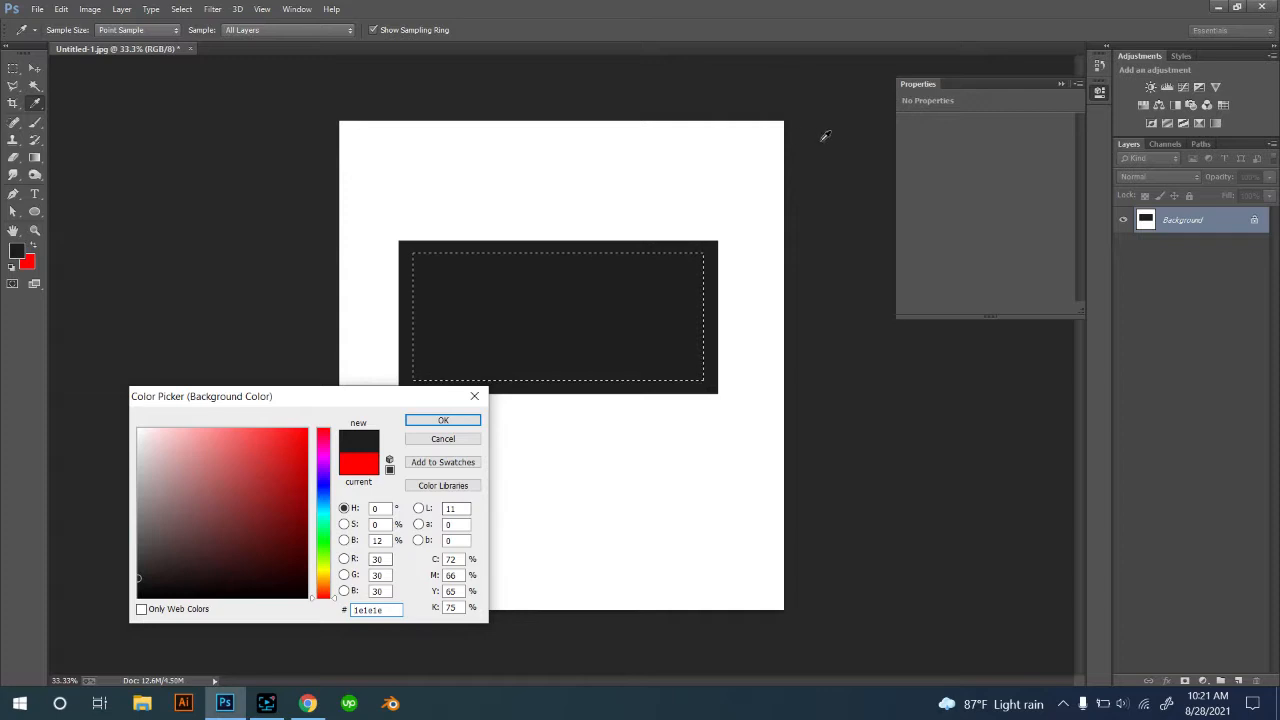
left_click(855, 227)
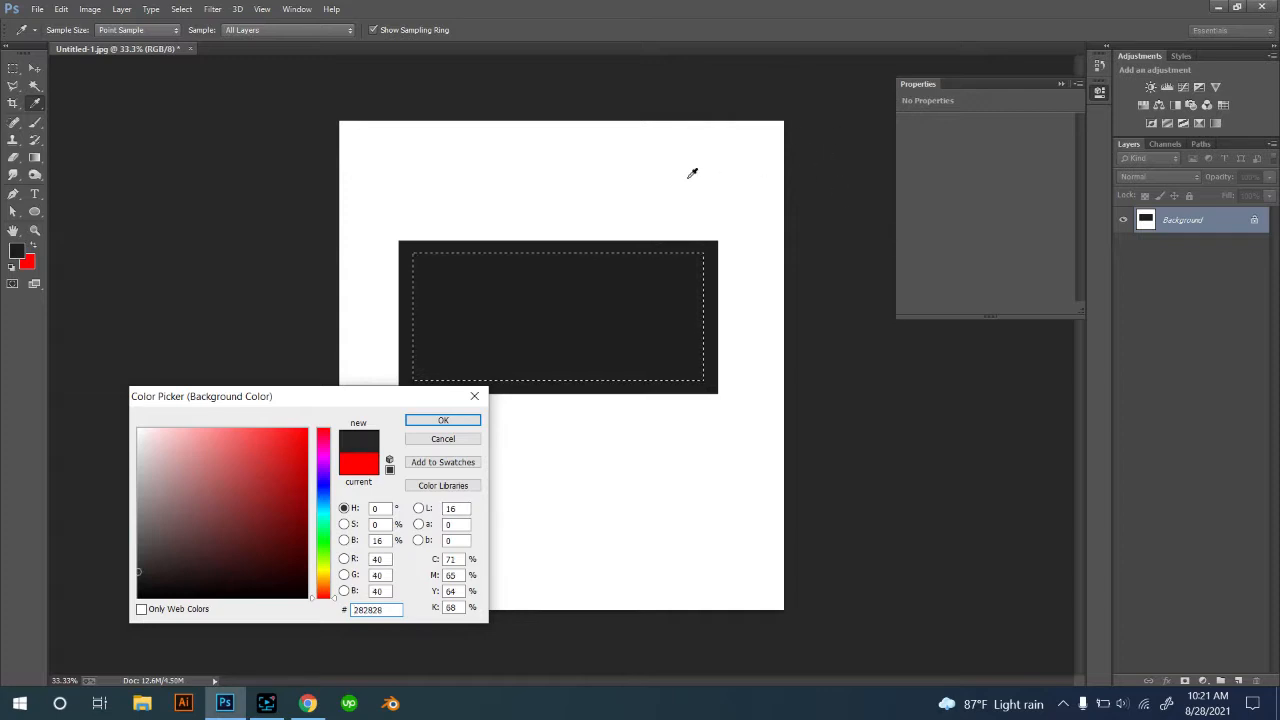
left_click(650, 172)
left_click(241, 351)
left_click(542, 141)
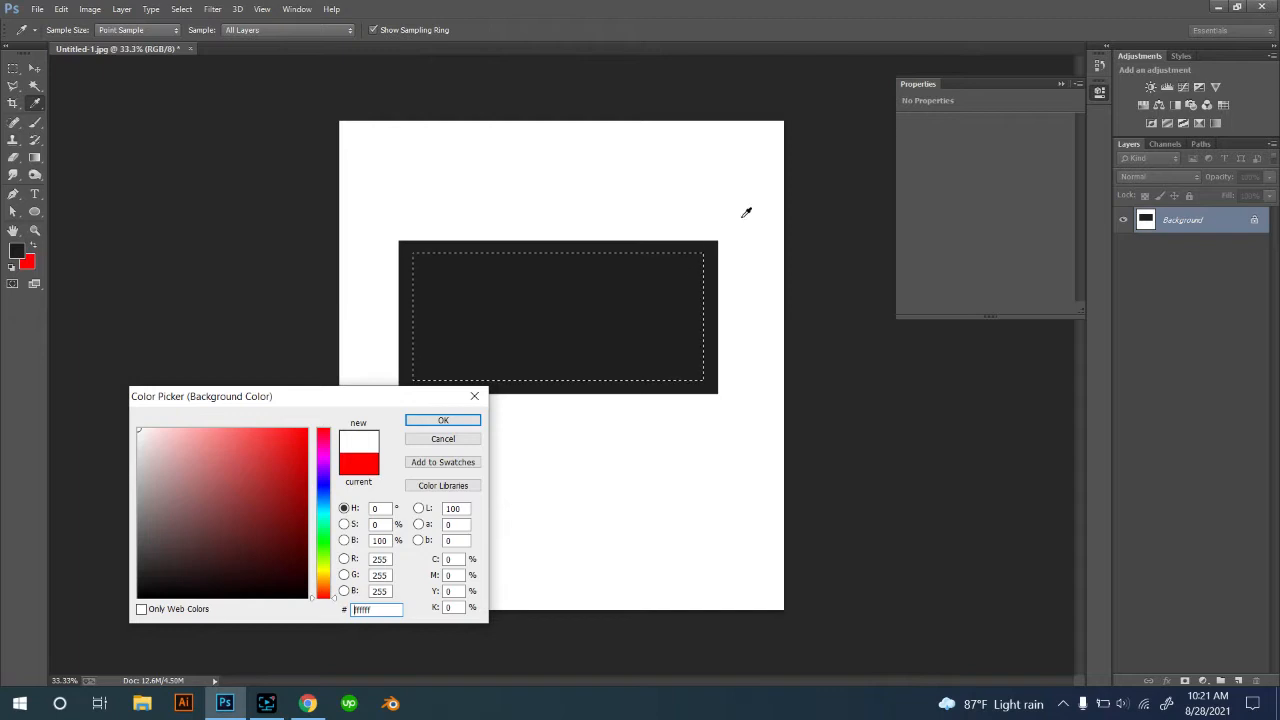
left_click(498, 301)
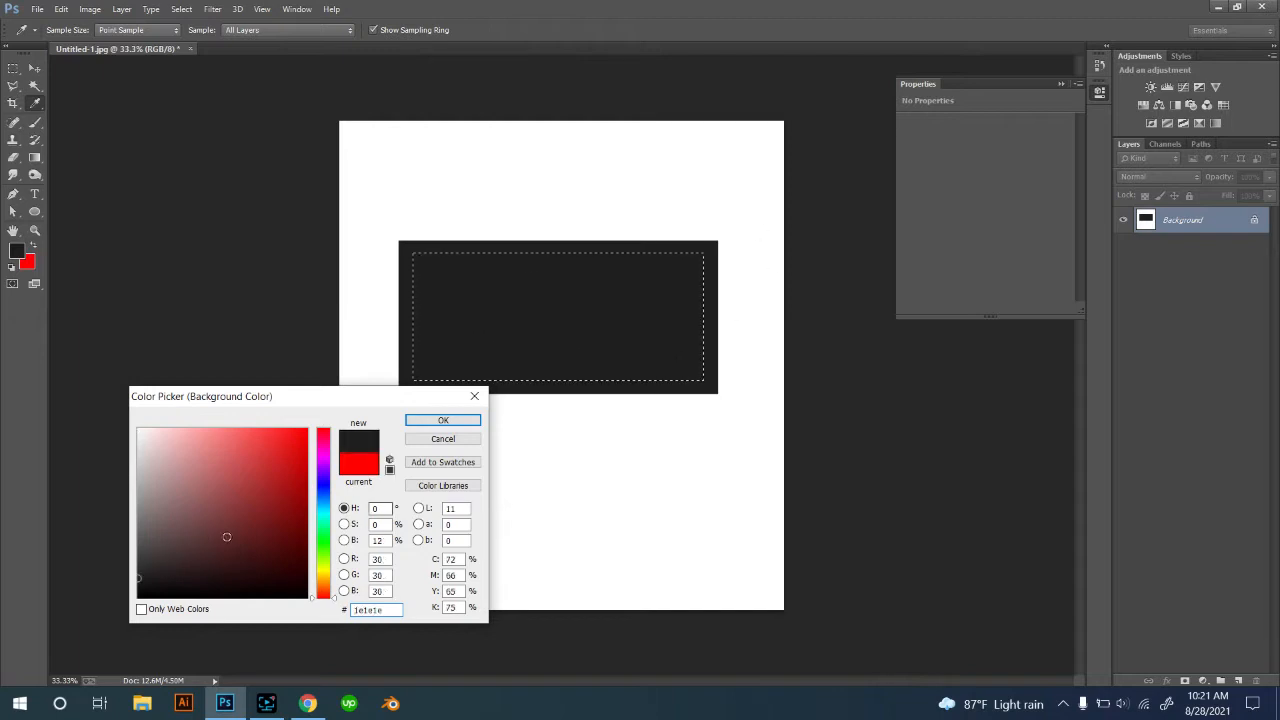
left_click_drag(150, 573, 150, 552)
left_click(443, 420)
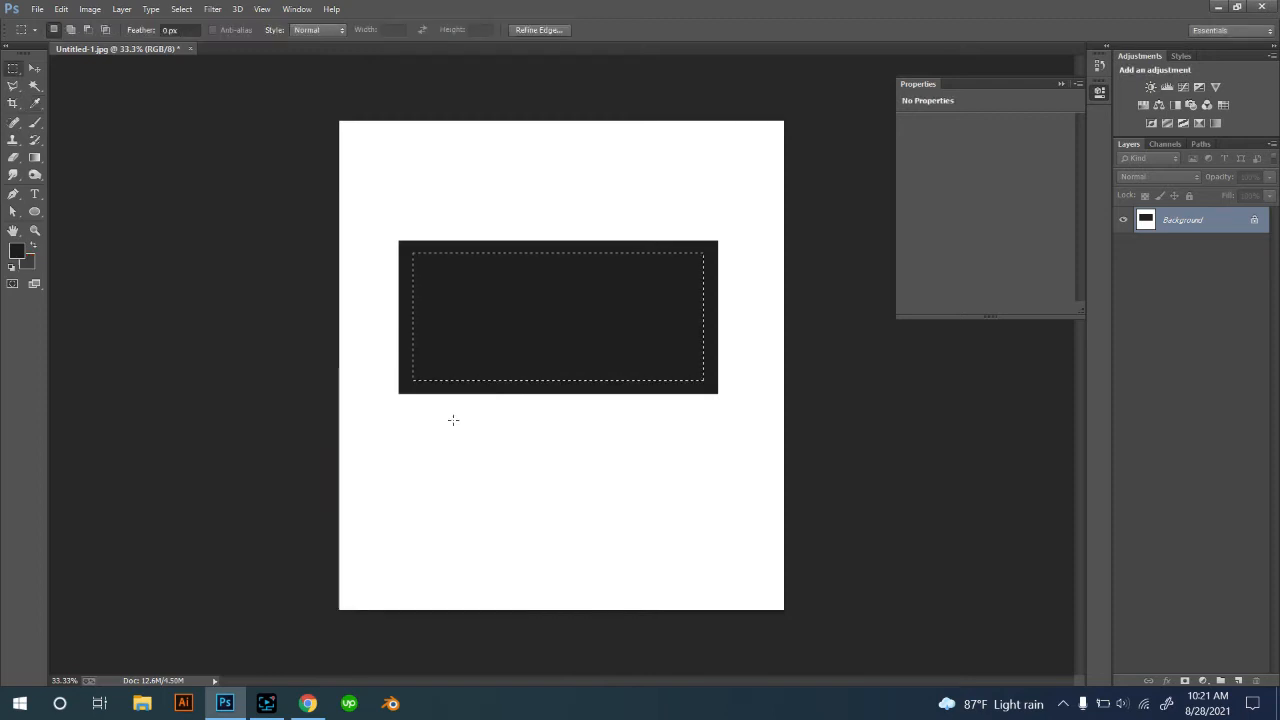
Fill the inset rectangle with the background color as the monitor screen and deselect.
key("alt")
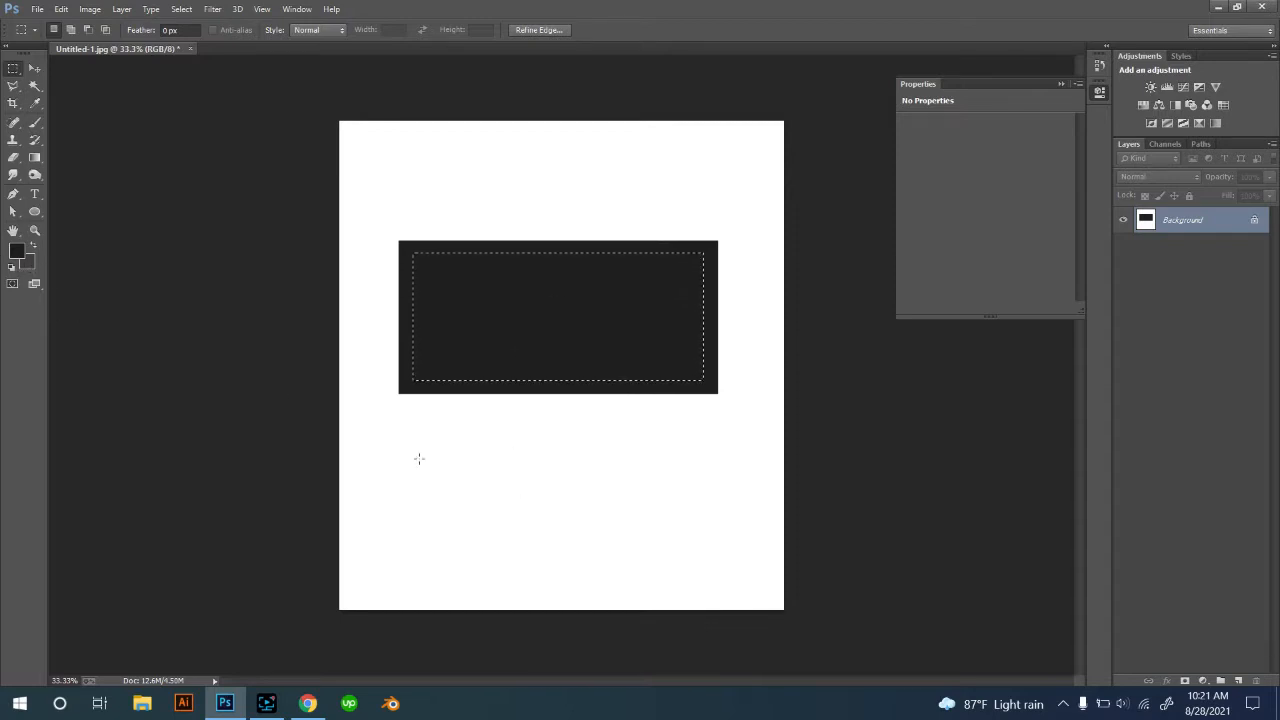
key("ctrl+BackSpace")
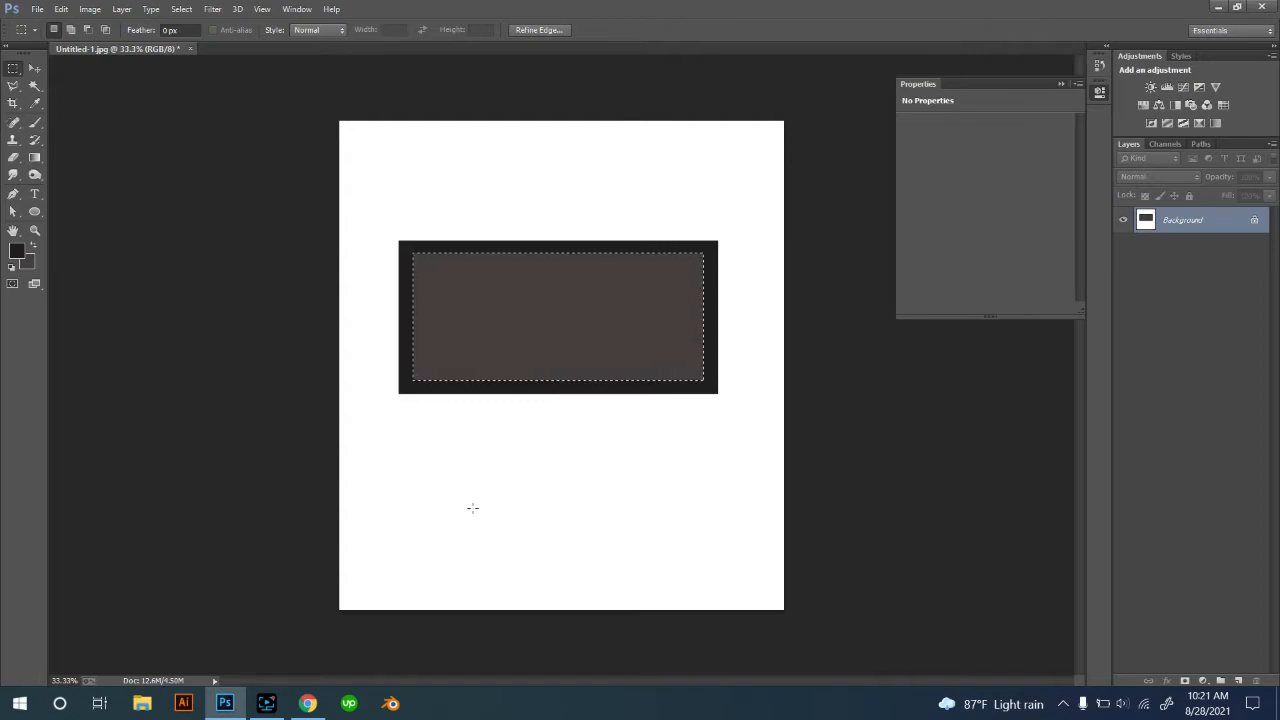
key("ctrl+d")
Add the monitor's neck by filling a small rectangular selection, centered directly below the frame, with the foreground color, and deselect.
right_click(13, 68)
left_click(60, 71)
left_click_drag(514, 391, 574, 441)
key("Right")
key("Right")
key("Right")
key("Right")
key("Right")
key("Right")
key("Right")
key("Right")
key("Right")
key("Right")
key("Right")
key("Right")
key("Right")
key("alt+BackSpace")
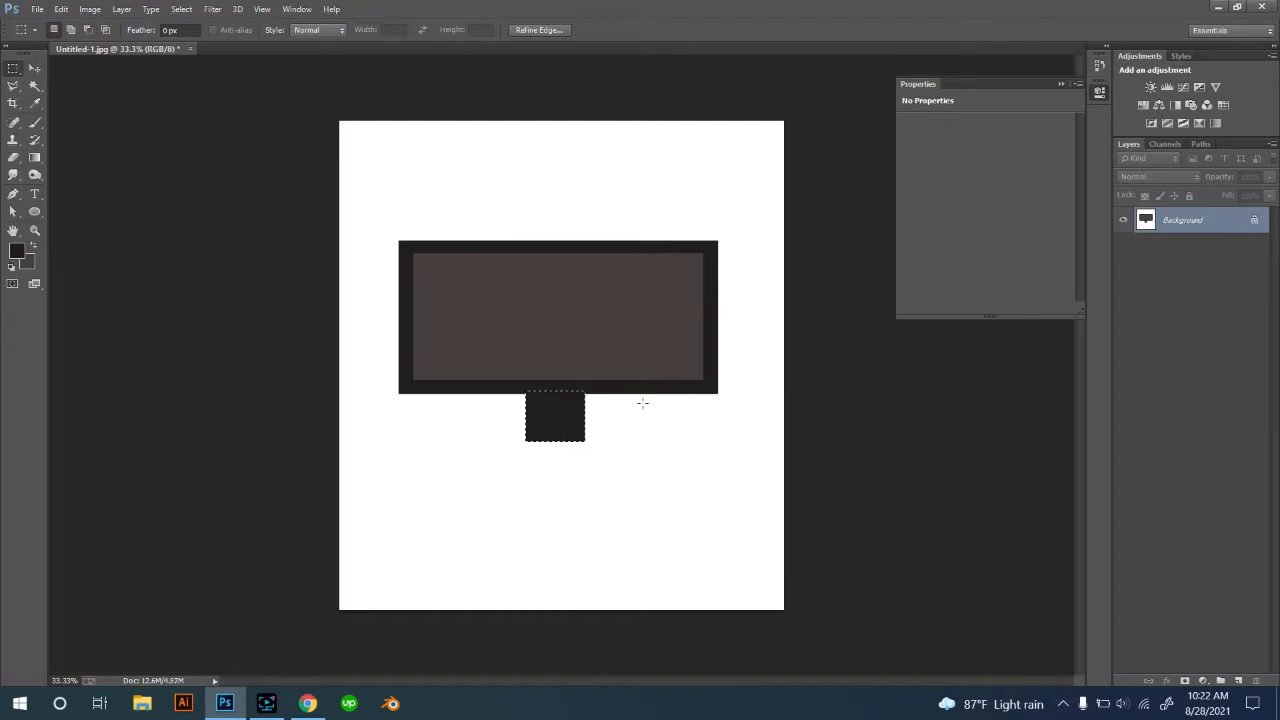
key("ctrl+d")
Add a wide, flat elliptical base at the neck's lower end, filled with the foreground color, and deselect.
right_click(14, 70)
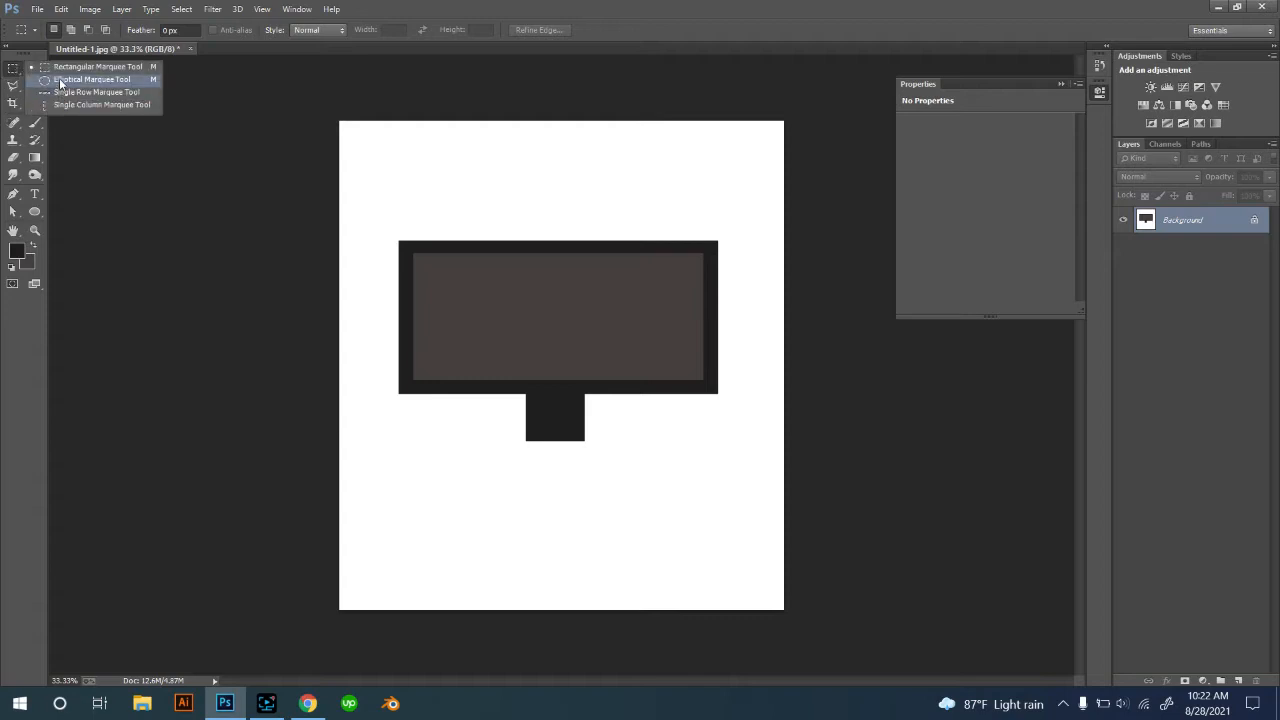
left_click(60, 80)
left_click_drag(476, 421, 632, 430)
key("shift+Down")
key("shift+Down")
key("shift+Down")
key("shift+Down")
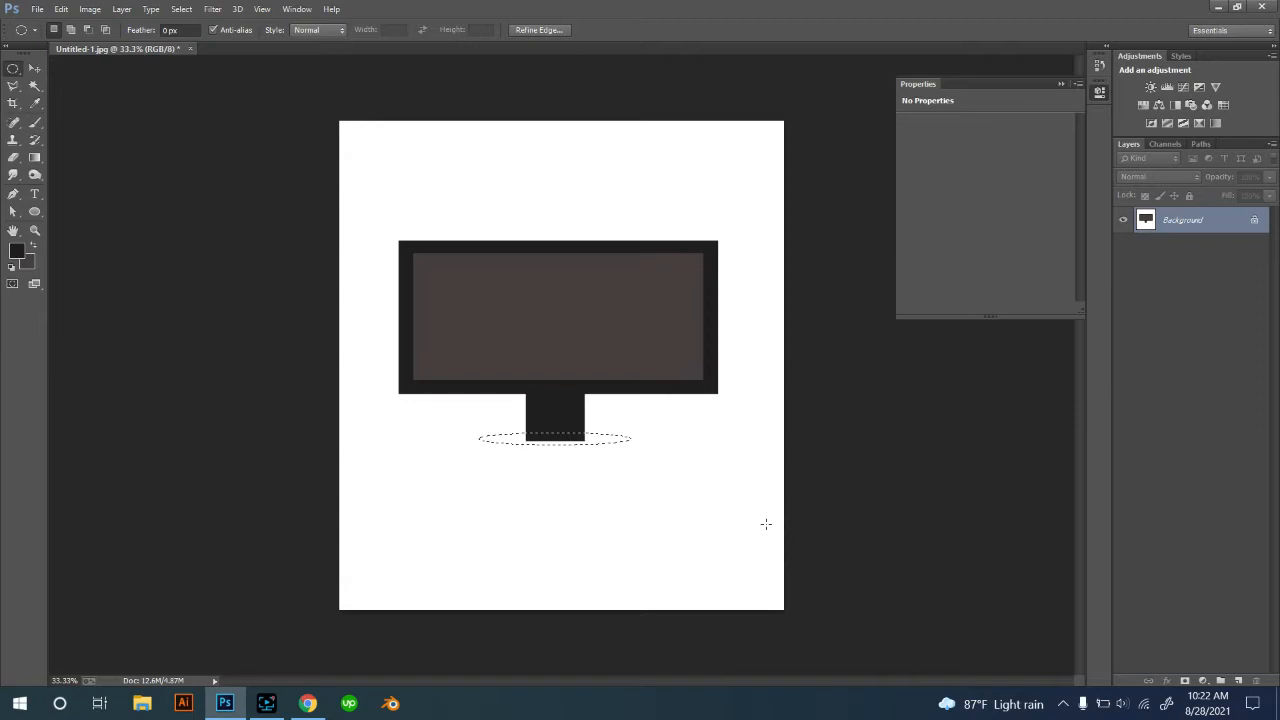
key("alt+BackSpace")
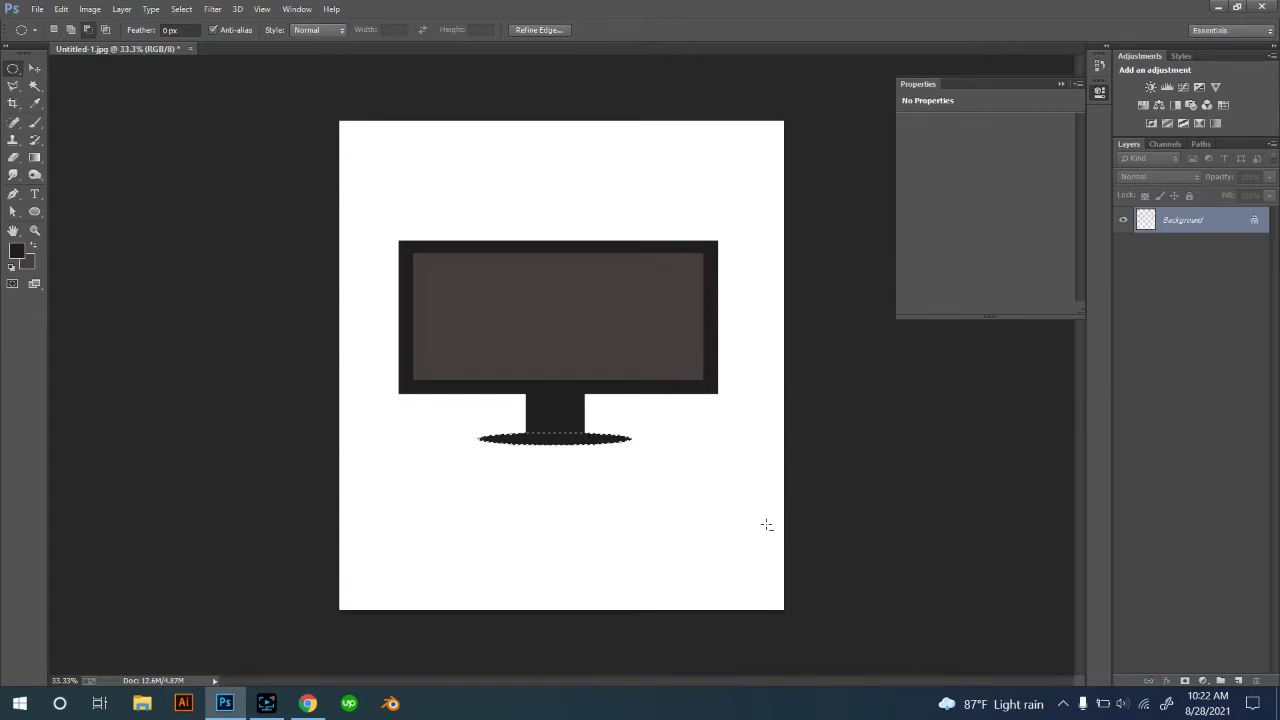
key("ctrl+d")
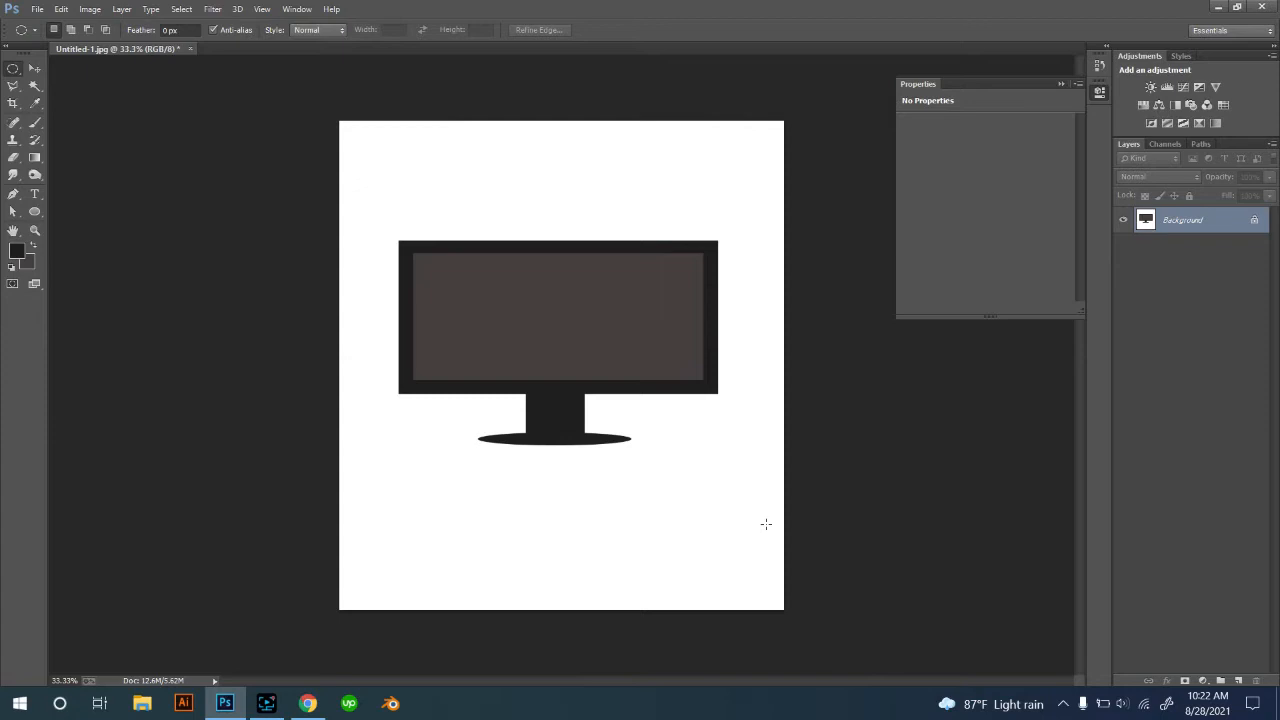
Draw a small circular button filled with the background color, vertically centered on the frame's lower border, and deselect.
key("ctrl+plus")
key("ctrl+plus")
key("ctrl+plus")
key("ctrl+plus")
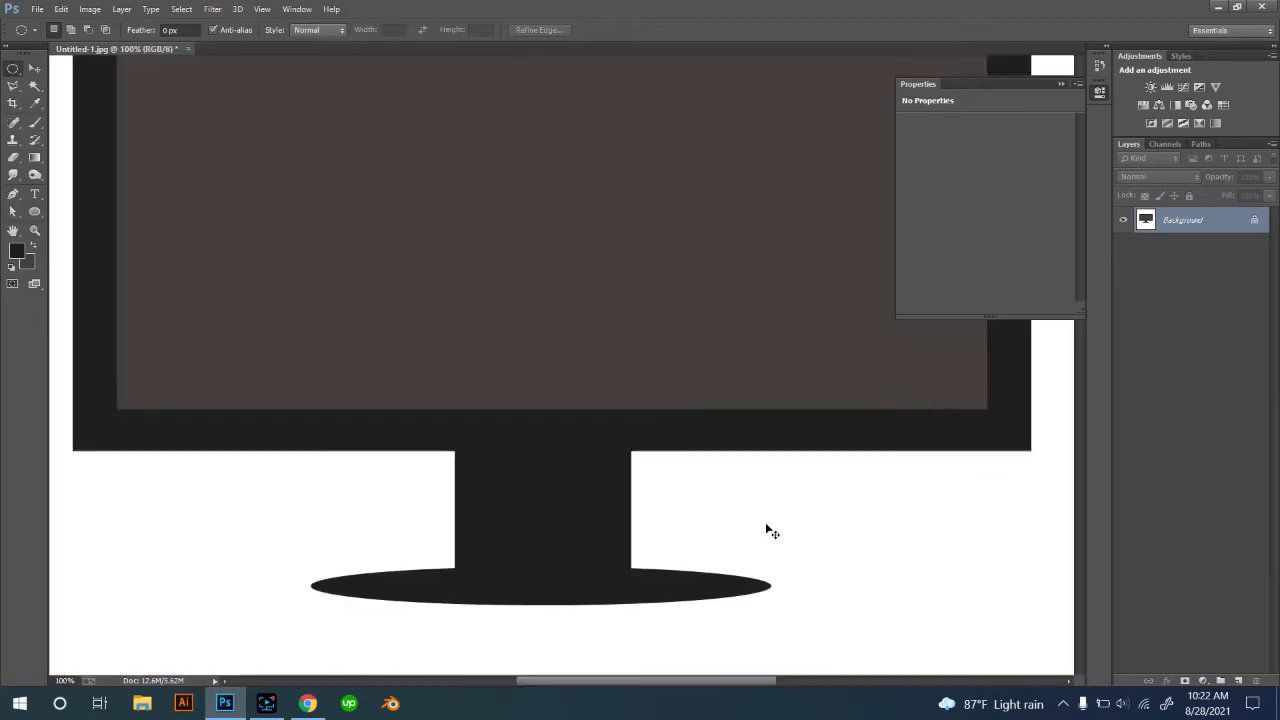
left_click_drag(869, 506, 408, 461)
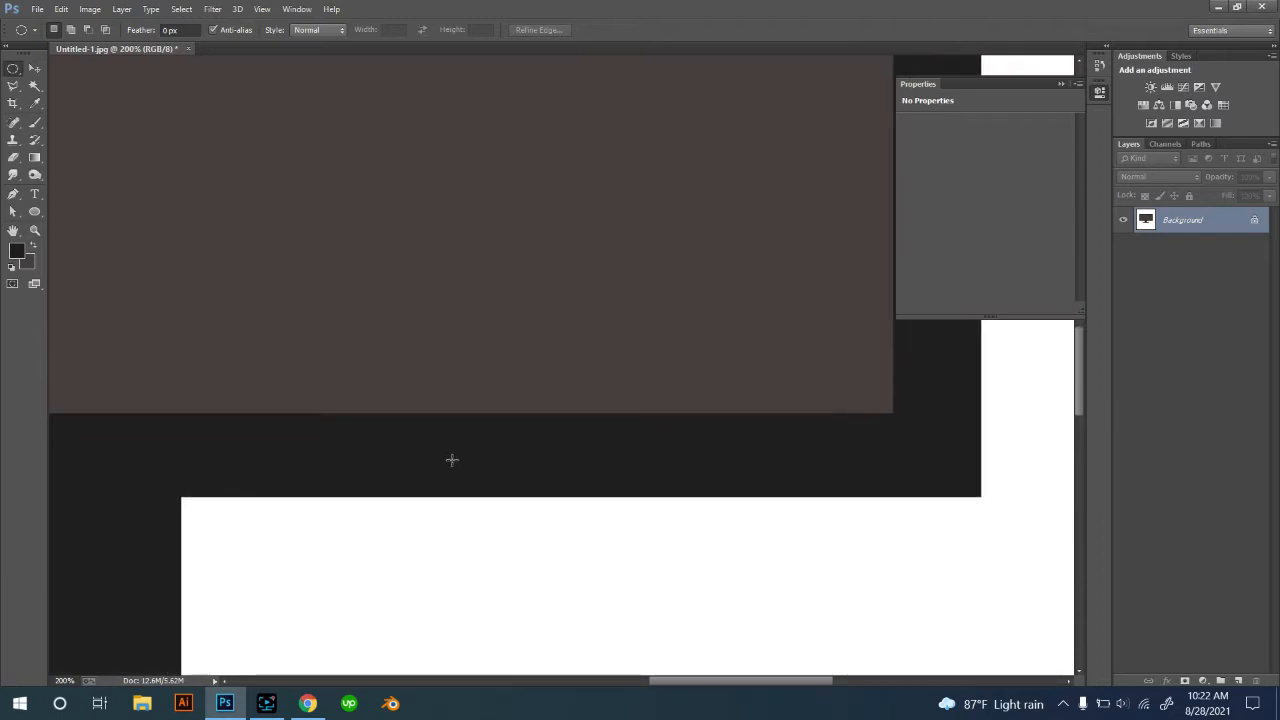
left_click_drag(473, 437, 495, 467)
key("Down")
key("Down")
key("Down")
key("Down")
key("Down")
key("BackSpace")
key("ctrl+d")
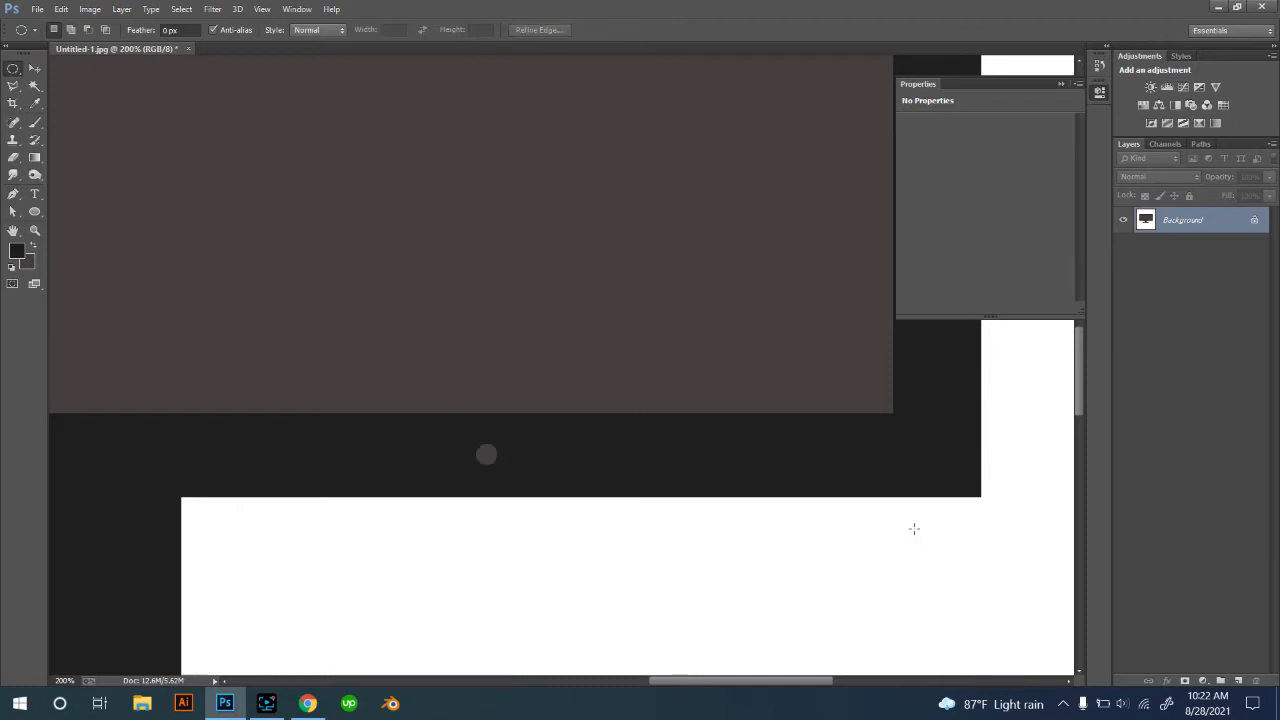
Restore the circular selection, shift it a short distance right, and fill it with the background color as a second button.
key("ctrl+z")
key("Right")
key("Right")
key("Right")
key("Right")
key("Right")
key("Right")
key("Right")
key("Right")
key("Right")
key("Right")
key("Right")
key("Right")
key("Right")
key("Right")
key("Right")
key("Right")
key("Right")
key("Right")
key("Right")
key("Right")
key("Right")
key("Right")
key("Right")
key("Right")
key("Right")
key("ctrl+BackSpace")
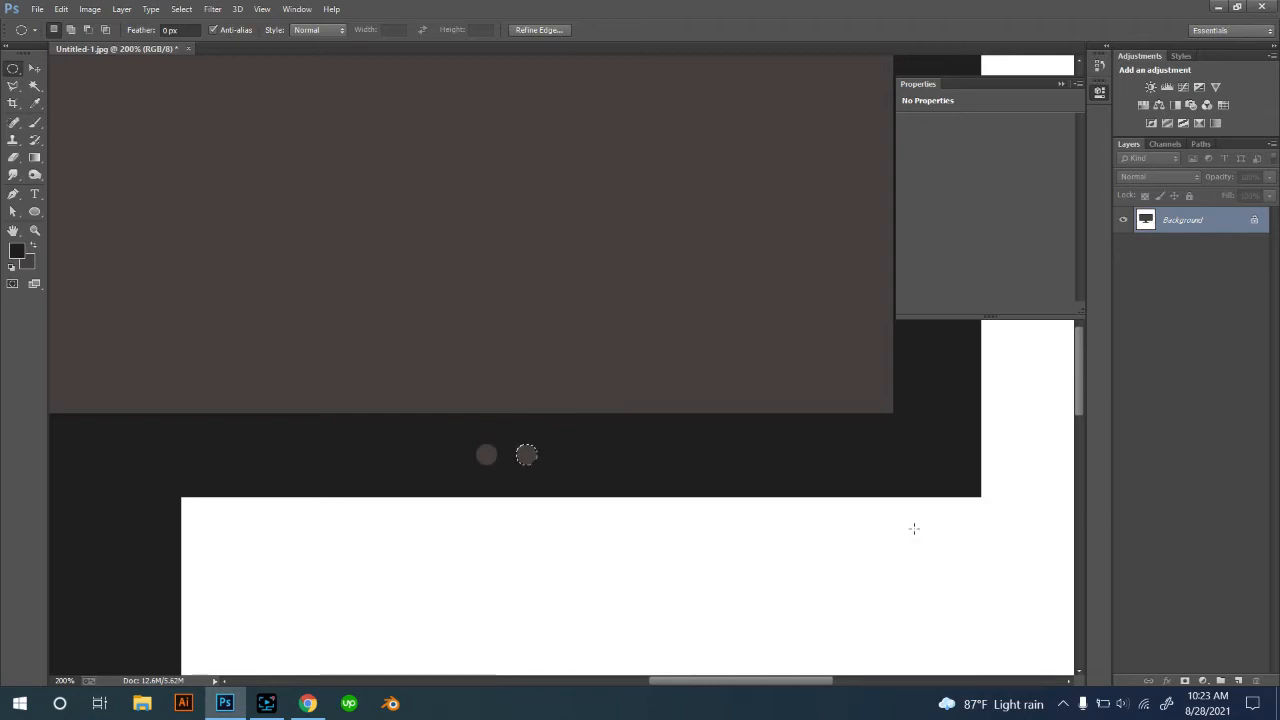
Shift the circular selection right by a similar spacing and fill it with the background color as a third button.
key("Right")
key("Right")
key("Right")
key("Right")
key("Right")
key("Right")
key("Right")
key("Right")
key("Right")
key("Right")
key("Right")
key("Right")
key("Right")
key("Right")
key("Right")
key("Right")
key("Right")
key("Right")
key("Right")
key("Right")
key("Right")
key("Right")
key("ctrl+BackSpace")
Shift the circular selection right once more and fill it with the background color as a fourth button in the row.
key("Right")
key("Right")
key("Right")
key("Right")
key("Right")
key("Right")
key("Right")
key("Right")
key("Right")
key("Right")
key("Right")
key("Right")
key("Right")
key("Right")
key("Right")
key("Right")
key("Right")
key("Right")
key("Right")
key("Right")
key("Right")
key("Right")
key("Right")
key("Right")
key("Right")
key("ctrl+BackSpace")
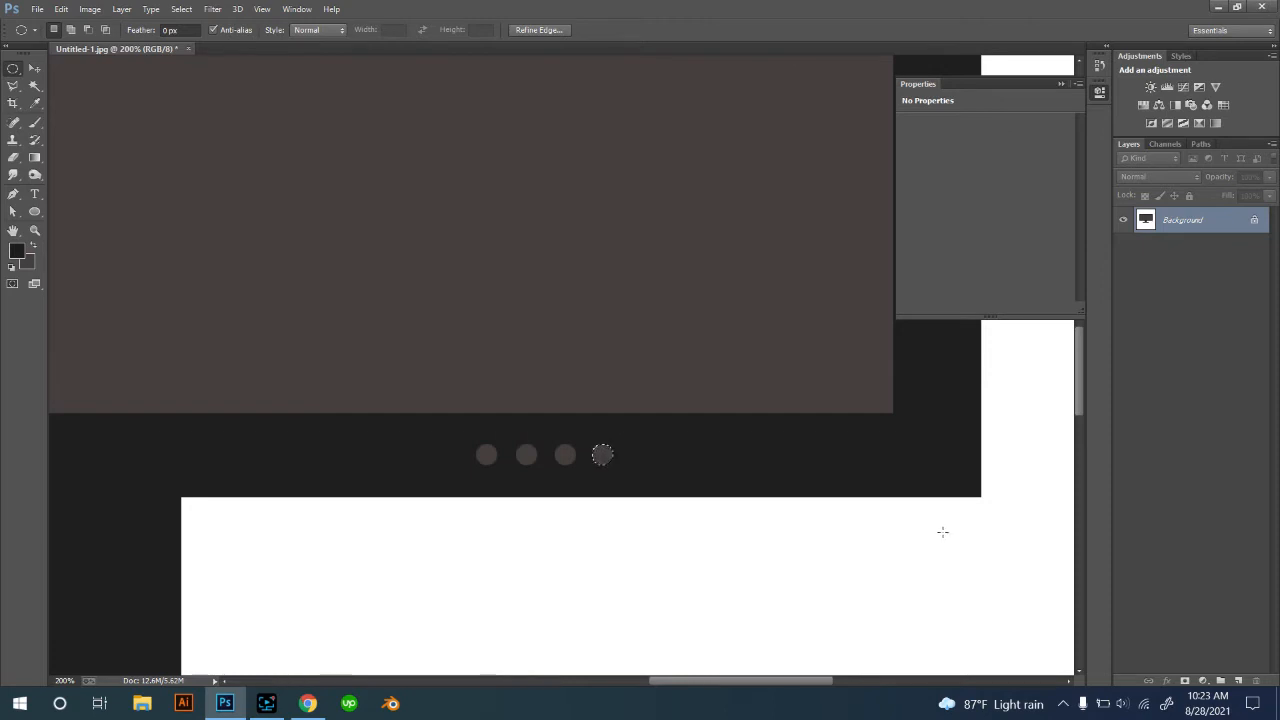
Shift the circular selection right by a similar spacing, fill it with the background color as a fifth button, and deselect.
key("Right")
key("Right")
key("Right")
key("Right")
key("Right")
key("Right")
key("Right")
key("Right")
key("Right")
key("Right")
key("Right")
key("Right")
key("Right")
key("Right")
key("Right")
key("Right")
key("Right")
key("Right")
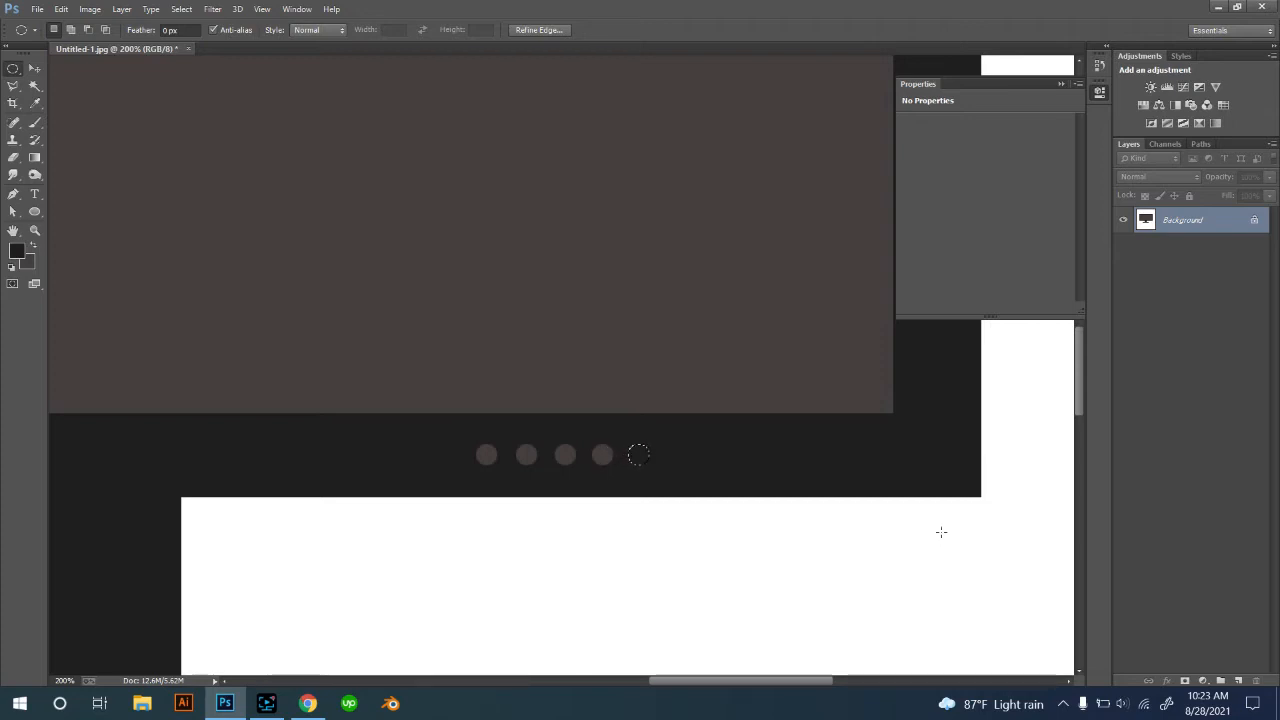
key("ctrl+BackSpace")
key("ctrl+d")
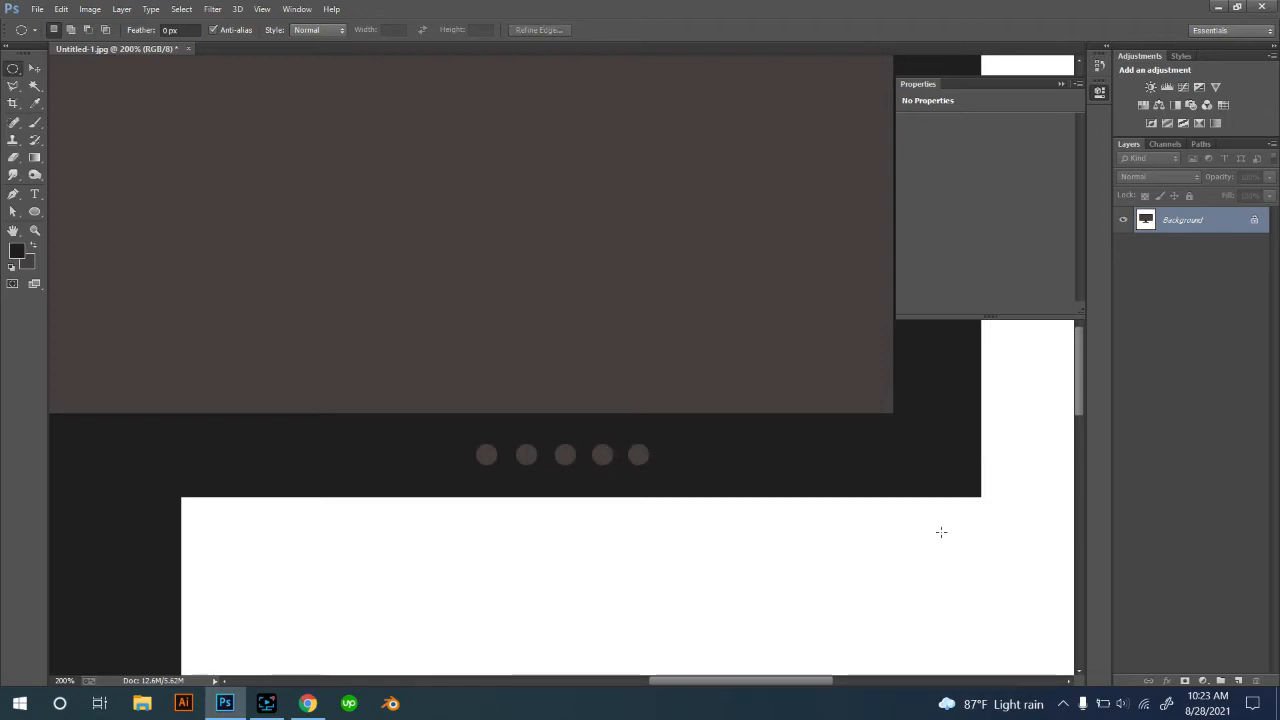
Draw a tiny circular indicator light just left of the five buttons, filled with red #e90000, and deselect.
left_click_drag(511, 474, 707, 556)
left_click_drag(612, 531, 616, 536)
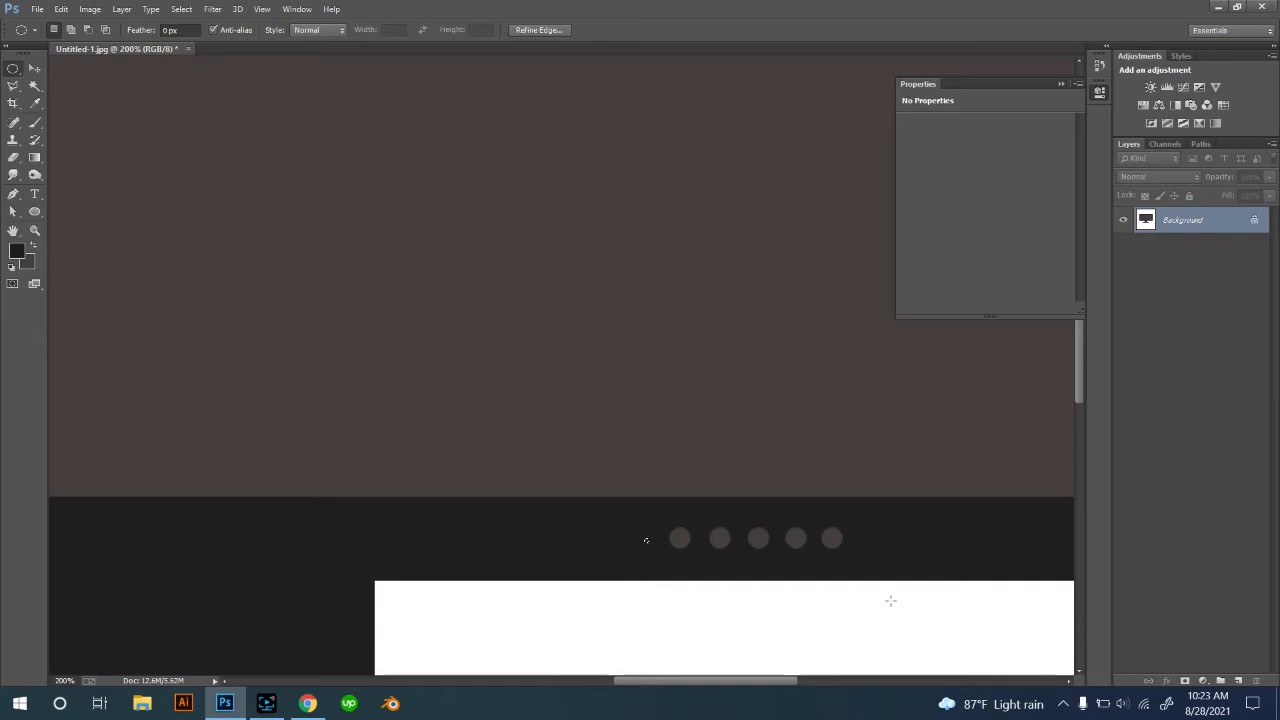
left_click(17, 253)
mouse_move(328, 468)
left_mouse_down()
mouse_move(336, 420)
mouse_move(312, 445)
left_mouse_up()
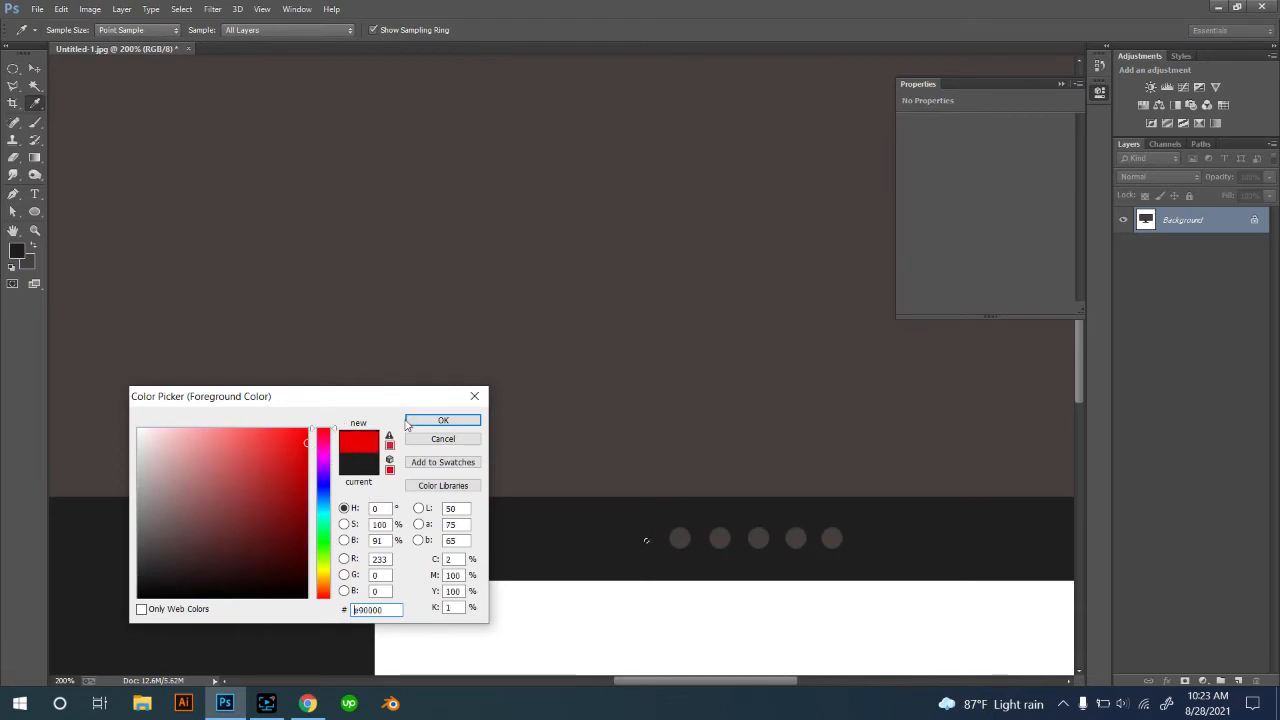
left_click(447, 423)
key("alt+BackSpace")
key("ctrl+d")
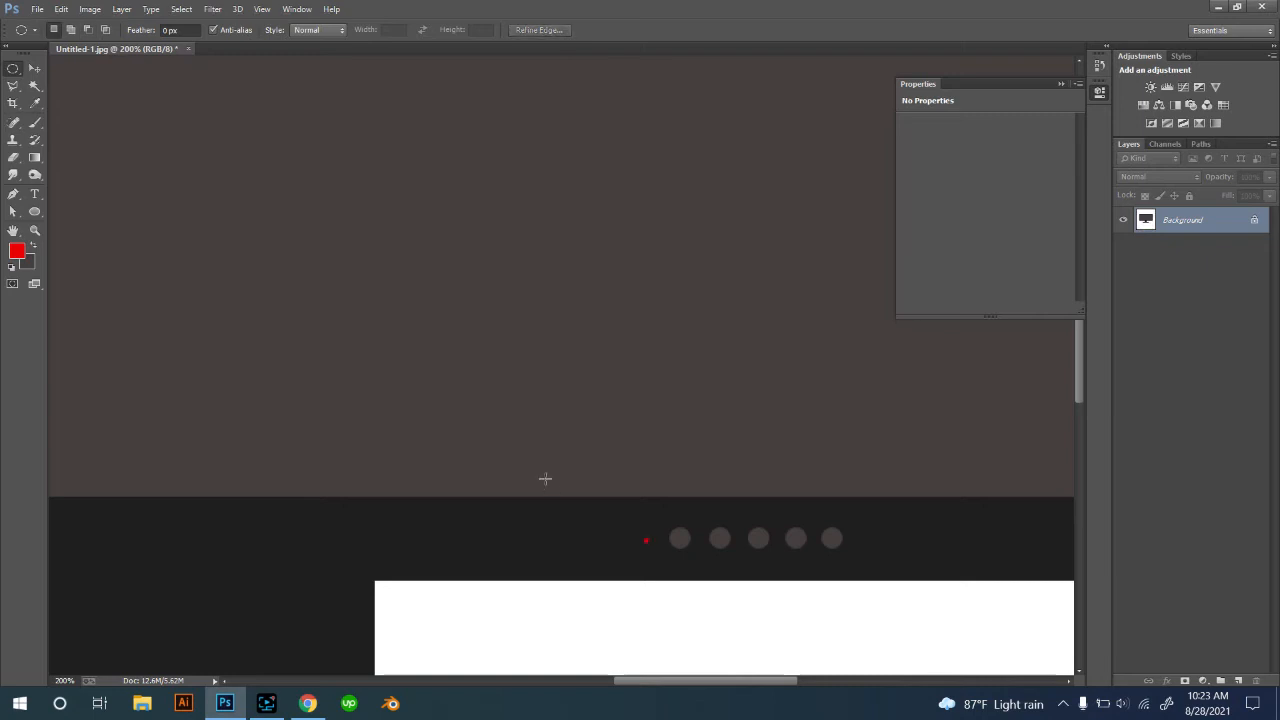
Save the monitor drawing to the Desktop as Untitled-1.psd in Photoshop format, replacing the existing file.
key("ctrl+0")
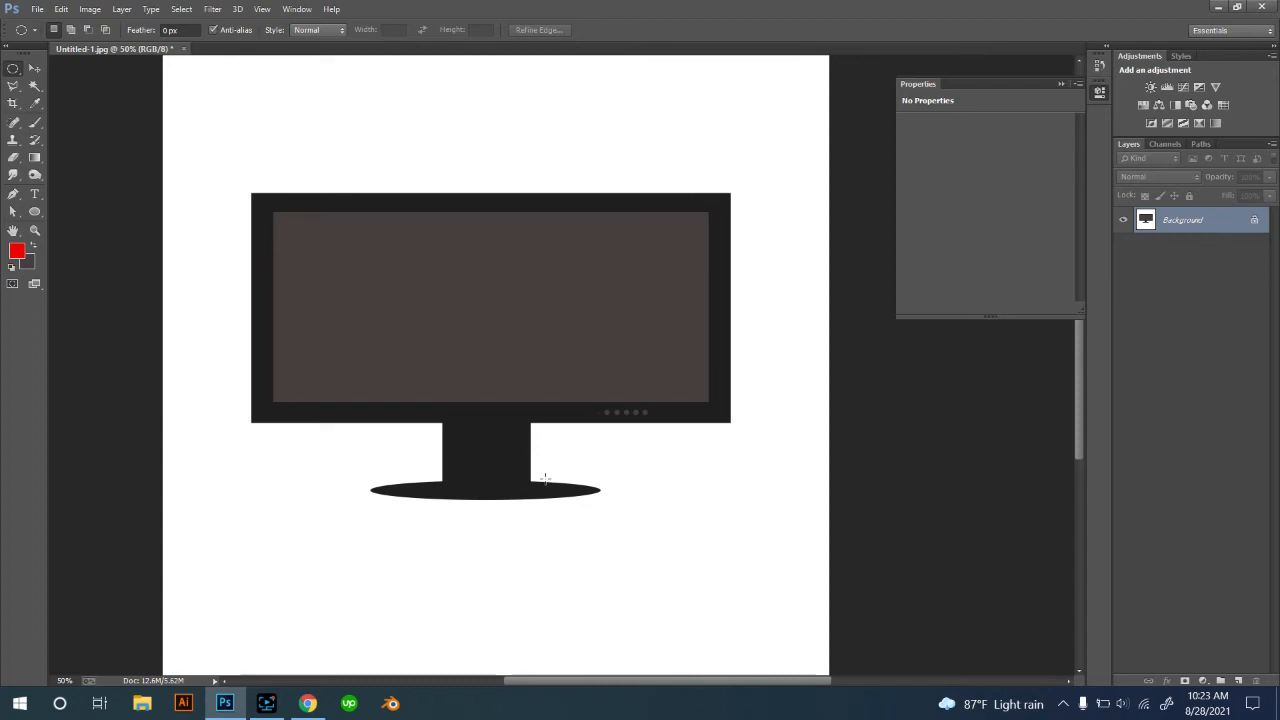
key("ctrl+plus")
key("ctrl+plus")
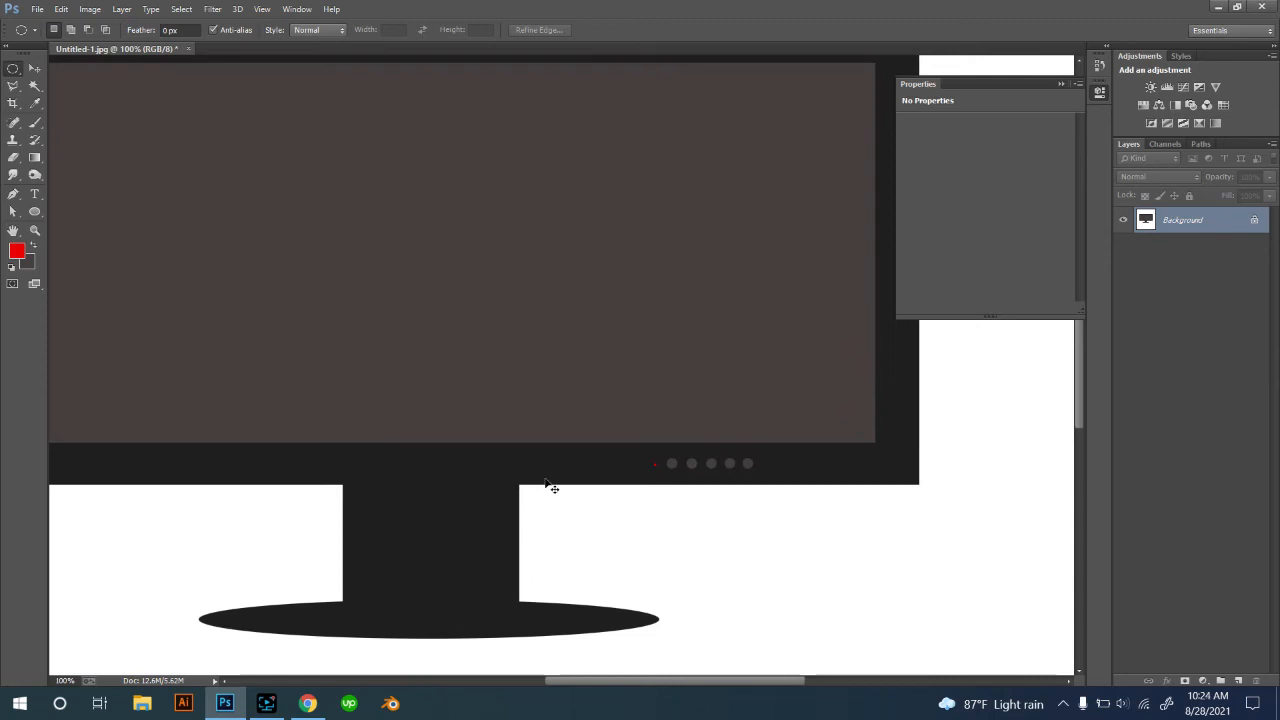
key("ctrl+minus")
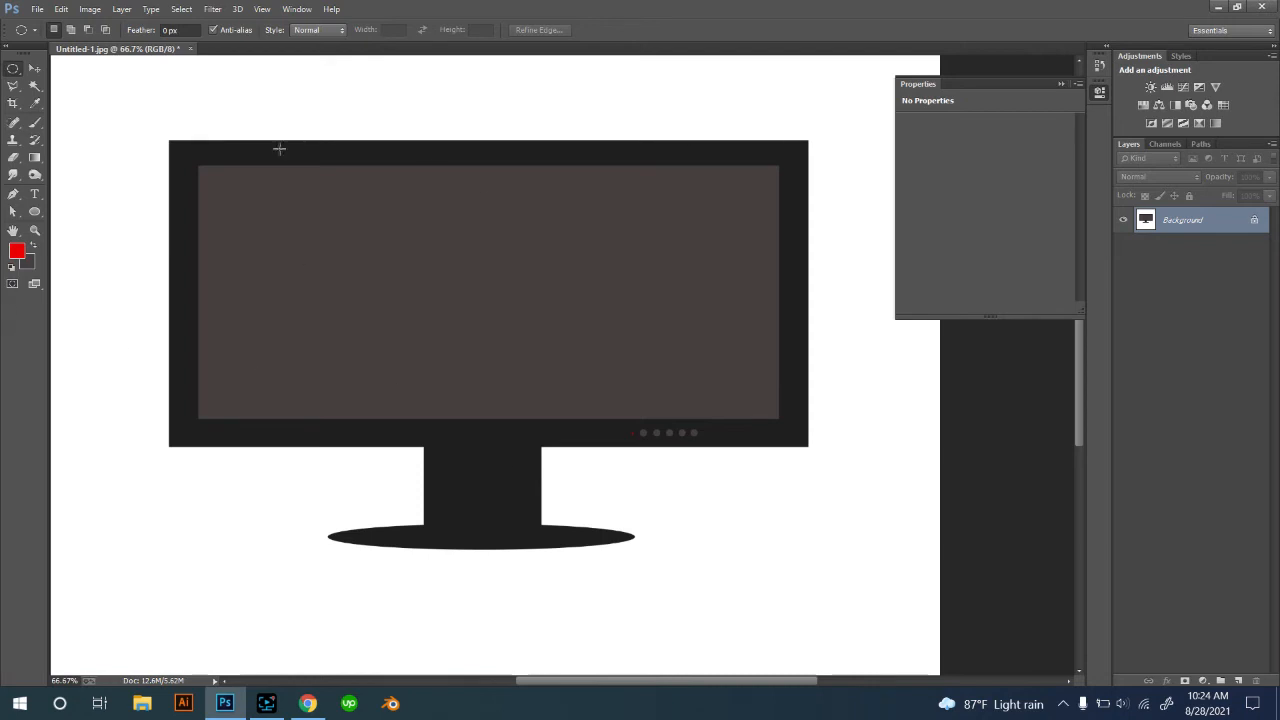
left_click(36, 9)
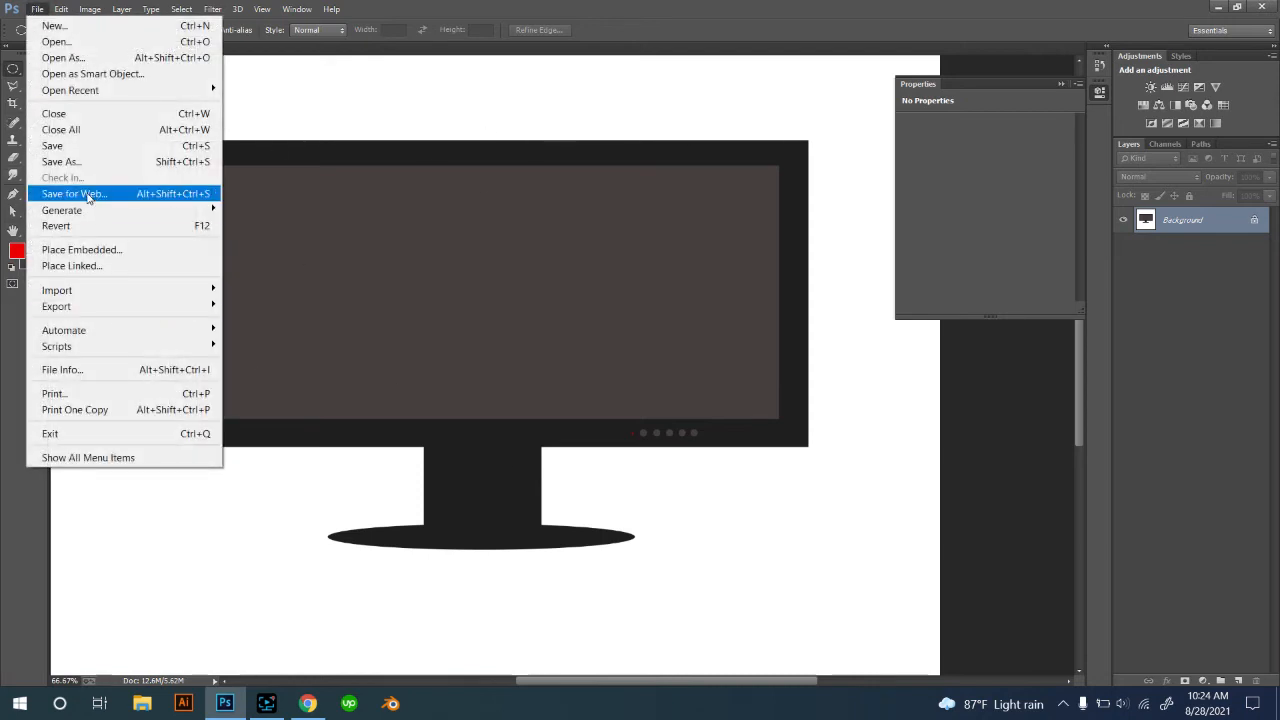
left_click(86, 163)
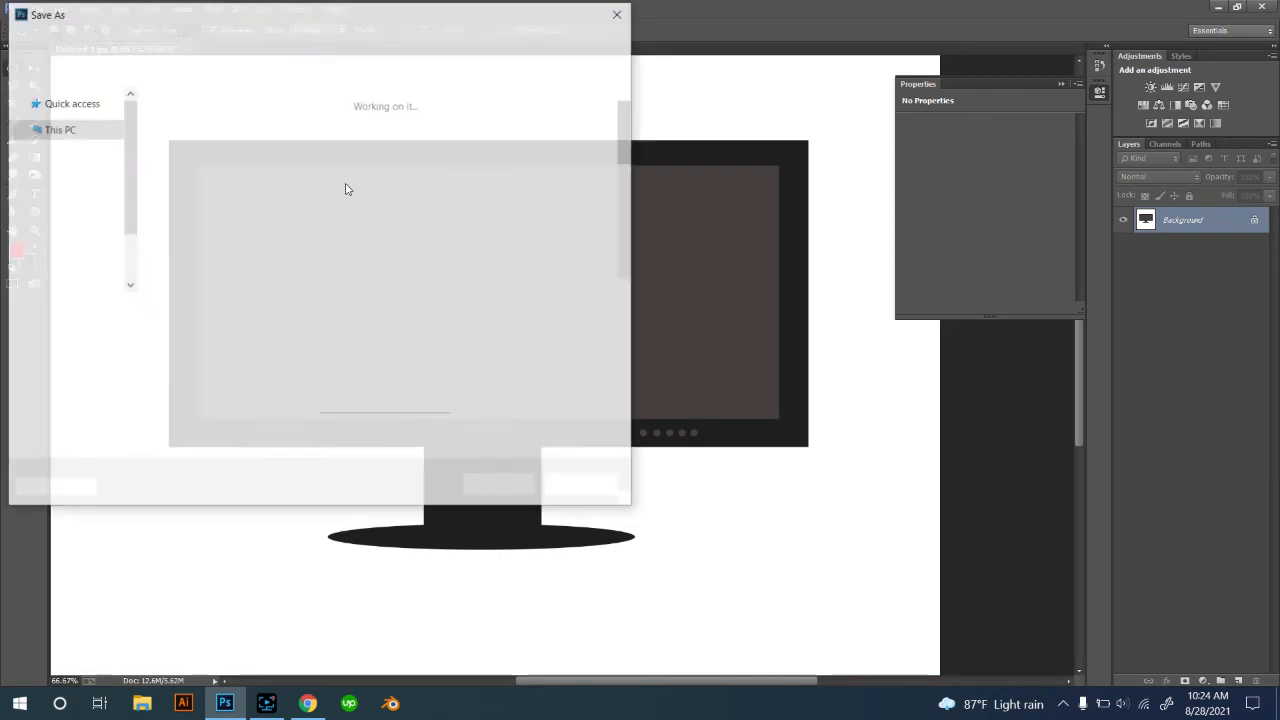
left_click(83, 150)
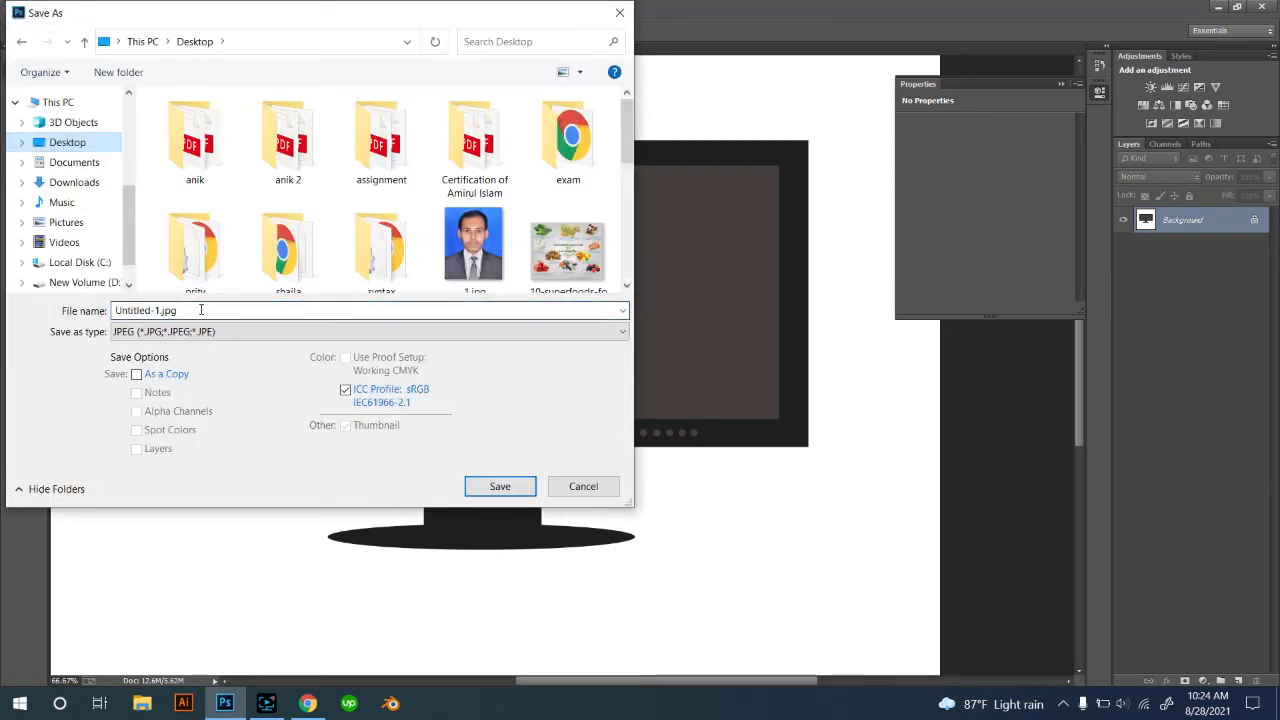
left_click(245, 334)
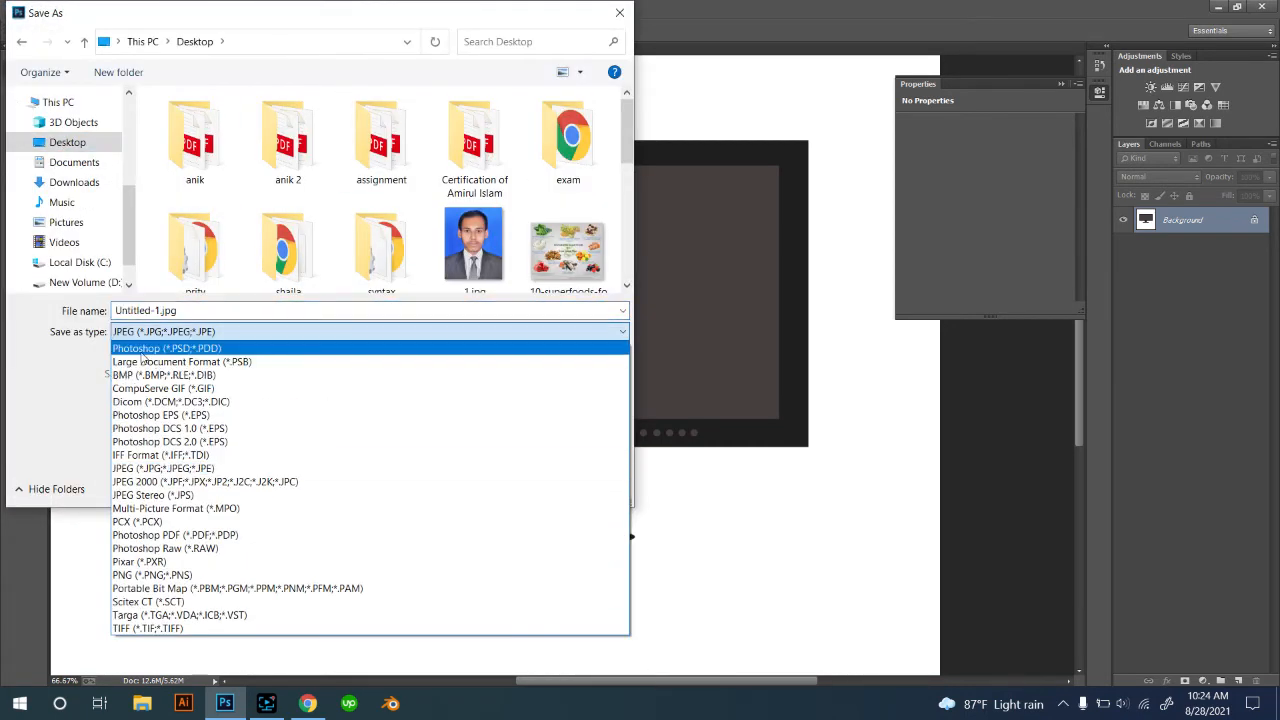
left_click(206, 347)
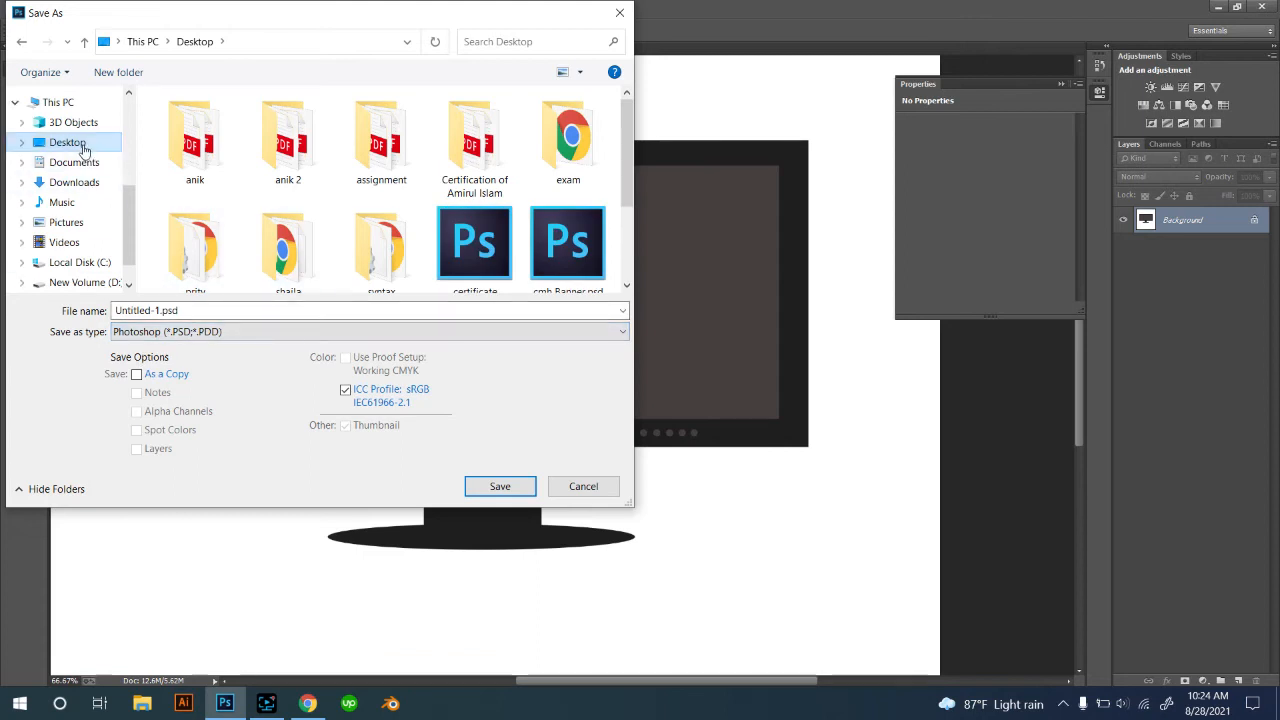
left_click(488, 484)
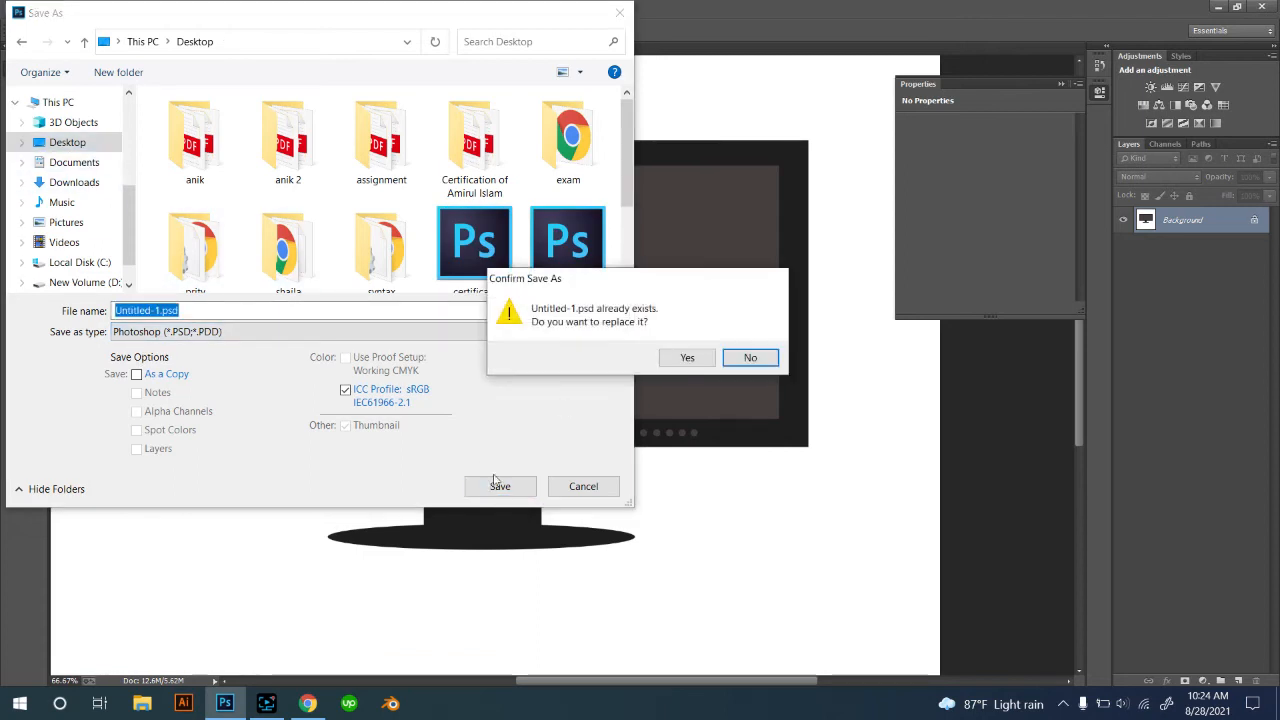
left_click(686, 359)
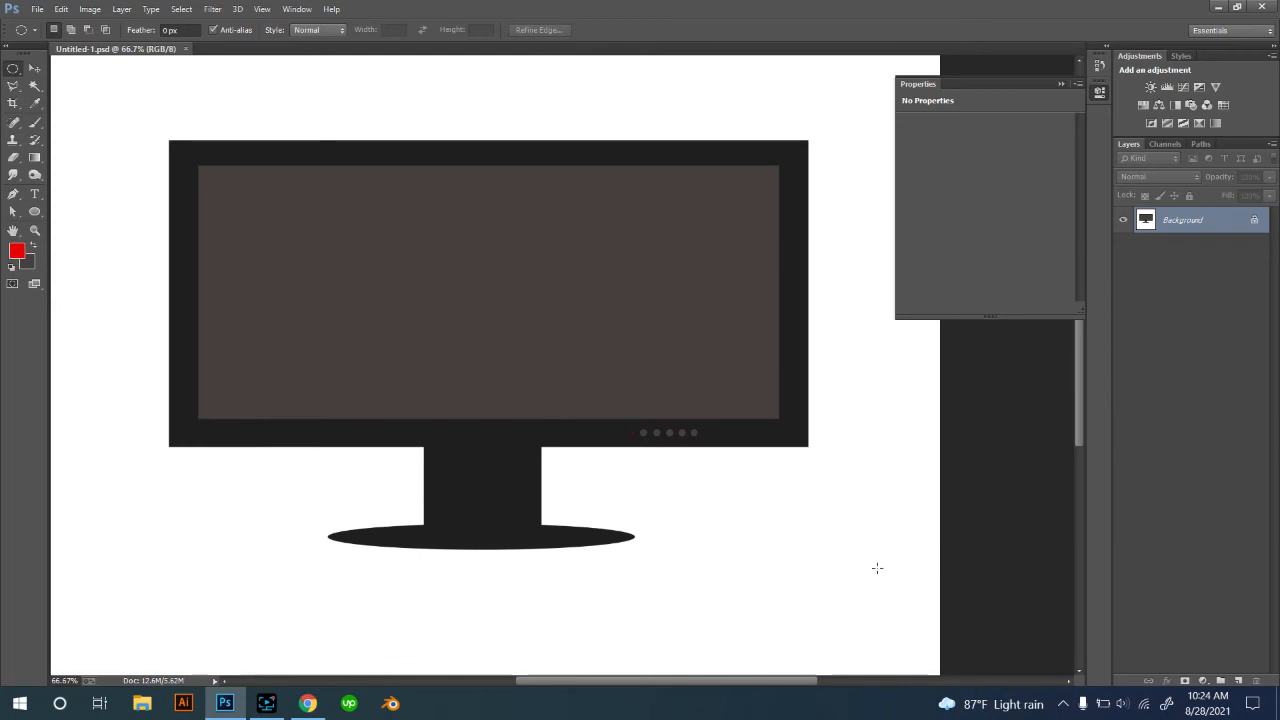
Save the drawing to the Desktop again as Untitled-1.jpg in JPEG format, replacing the existing file and accepting the JPEG options.
left_click(37, 9)
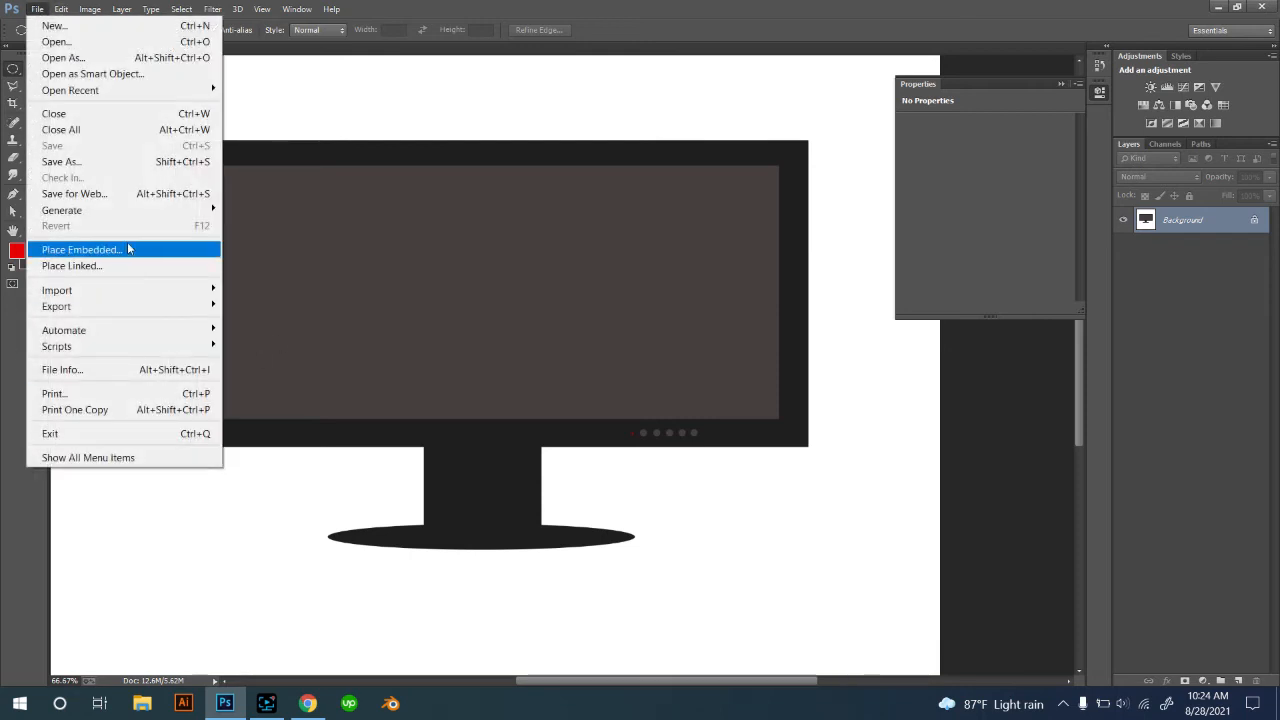
left_click(124, 164)
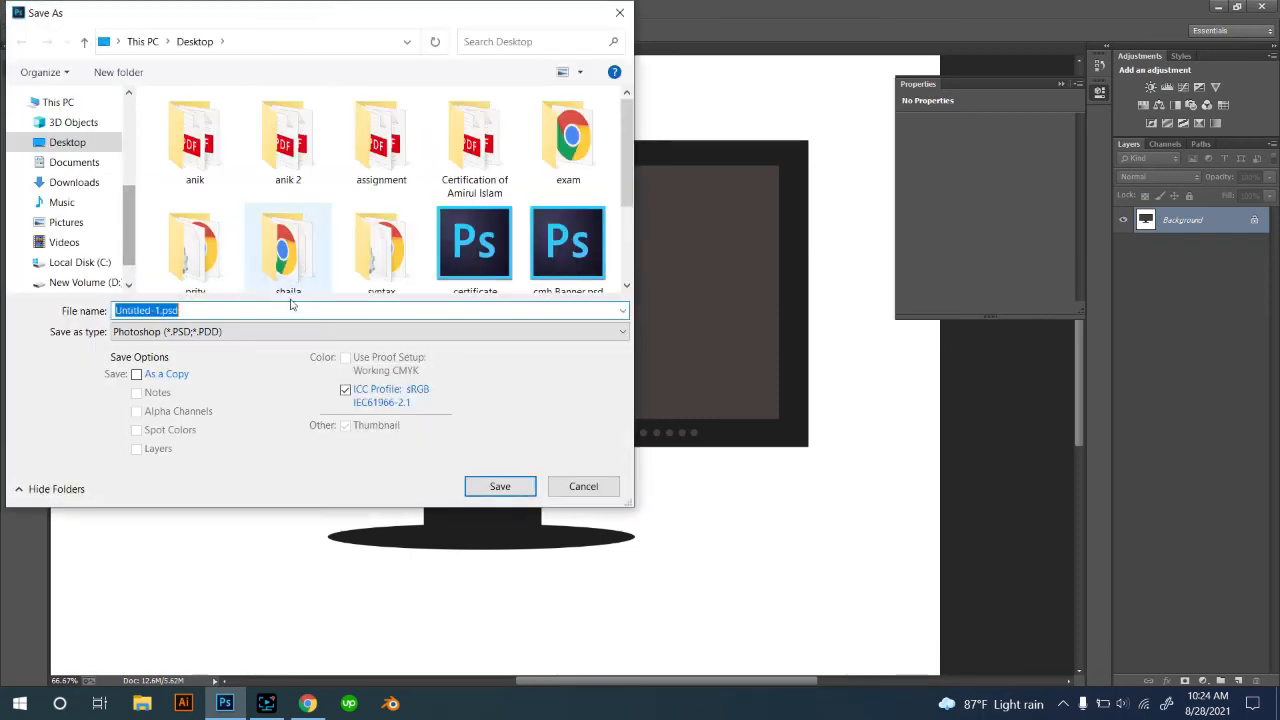
left_click(250, 331)
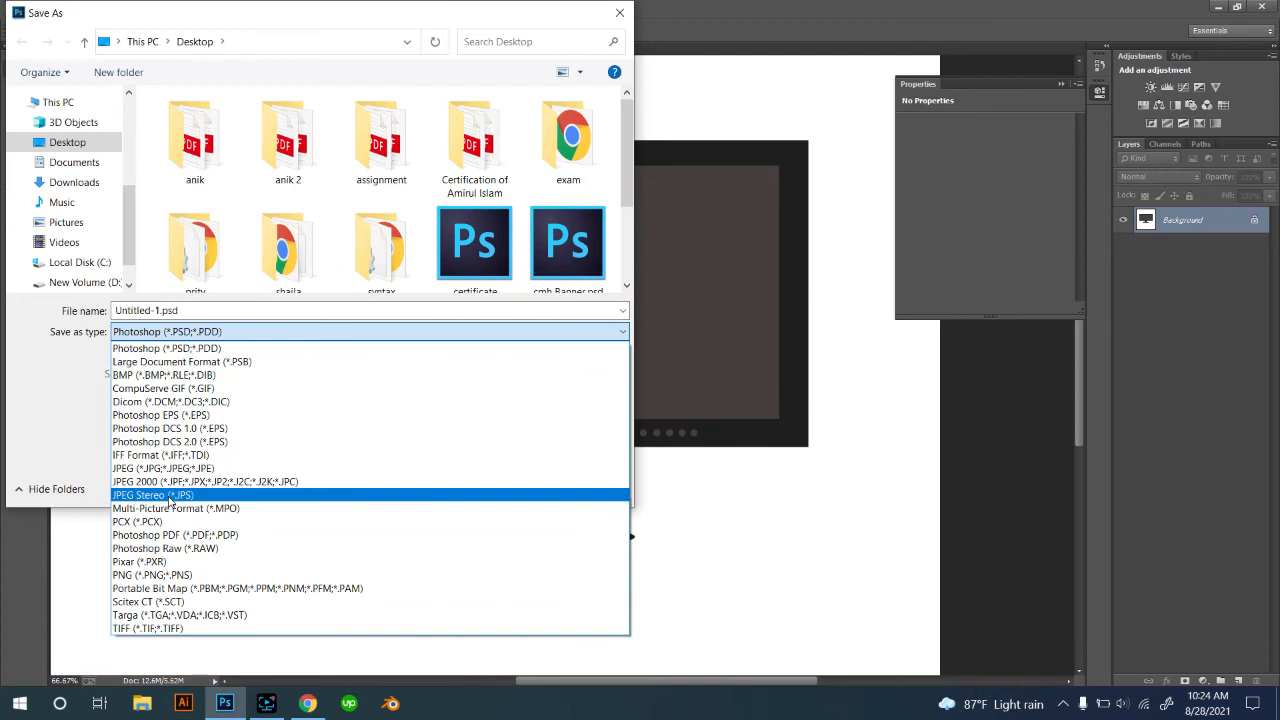
left_click(146, 470)
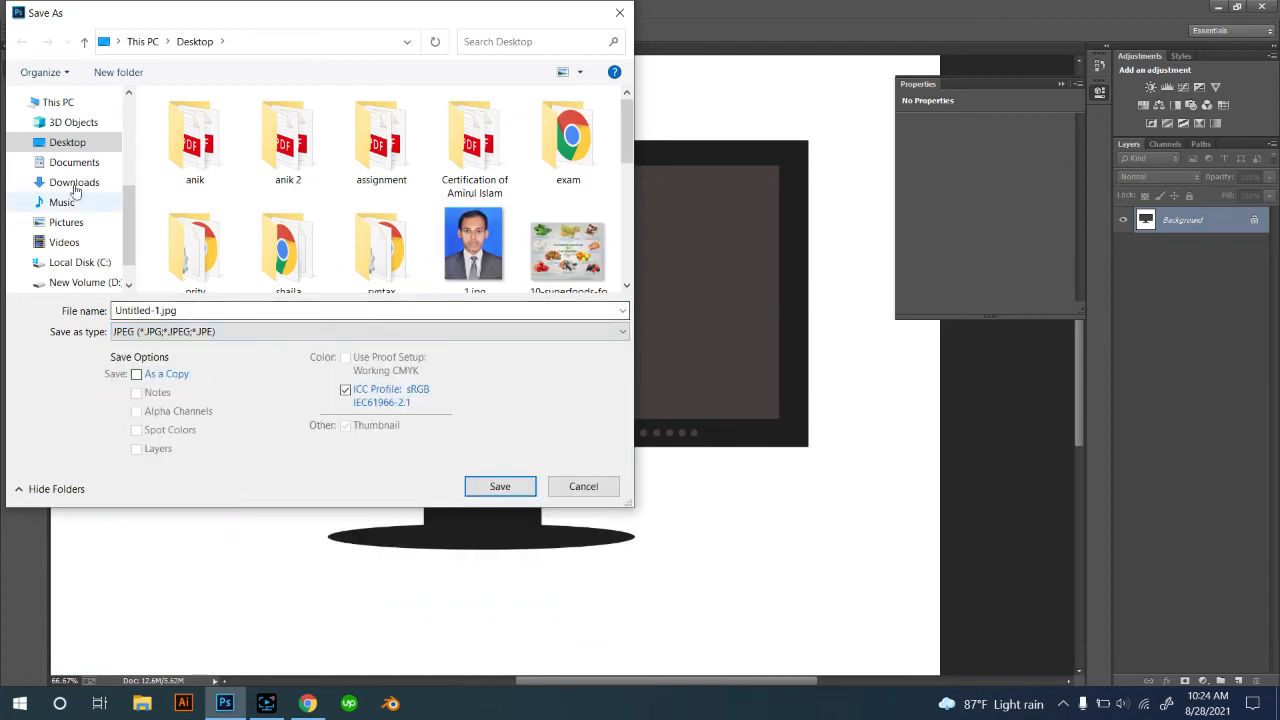
left_click(500, 486)
left_click(672, 360)
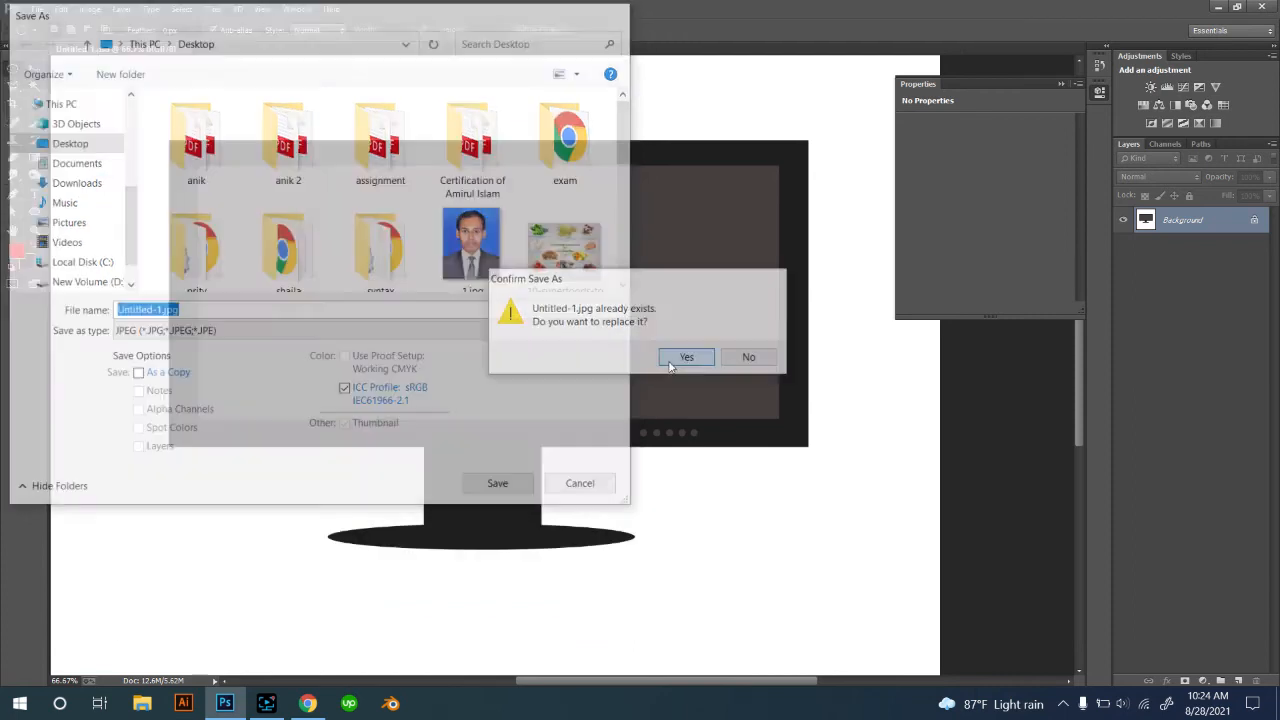
left_click(680, 266)
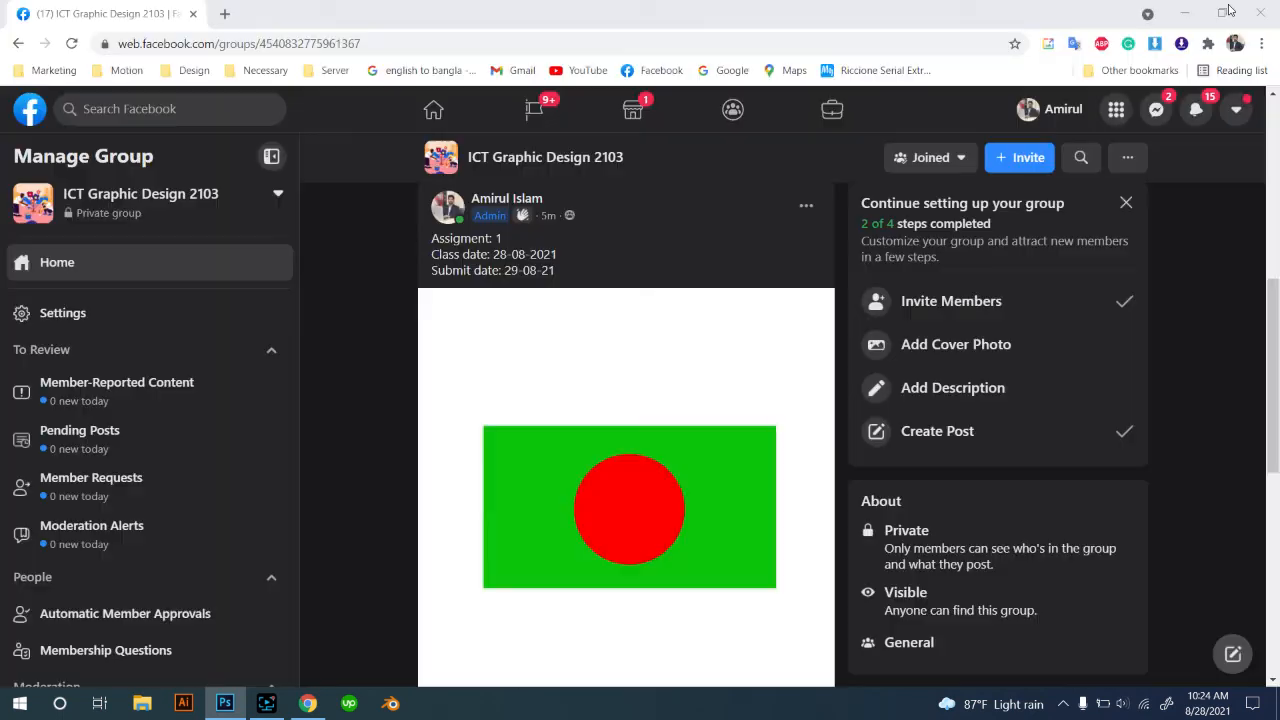
Minimize the open windows to reach the desktop and move the Untitled-1.jpg icon directly below the Adobe Illustrator shortcut.
left_click(1219, 7)
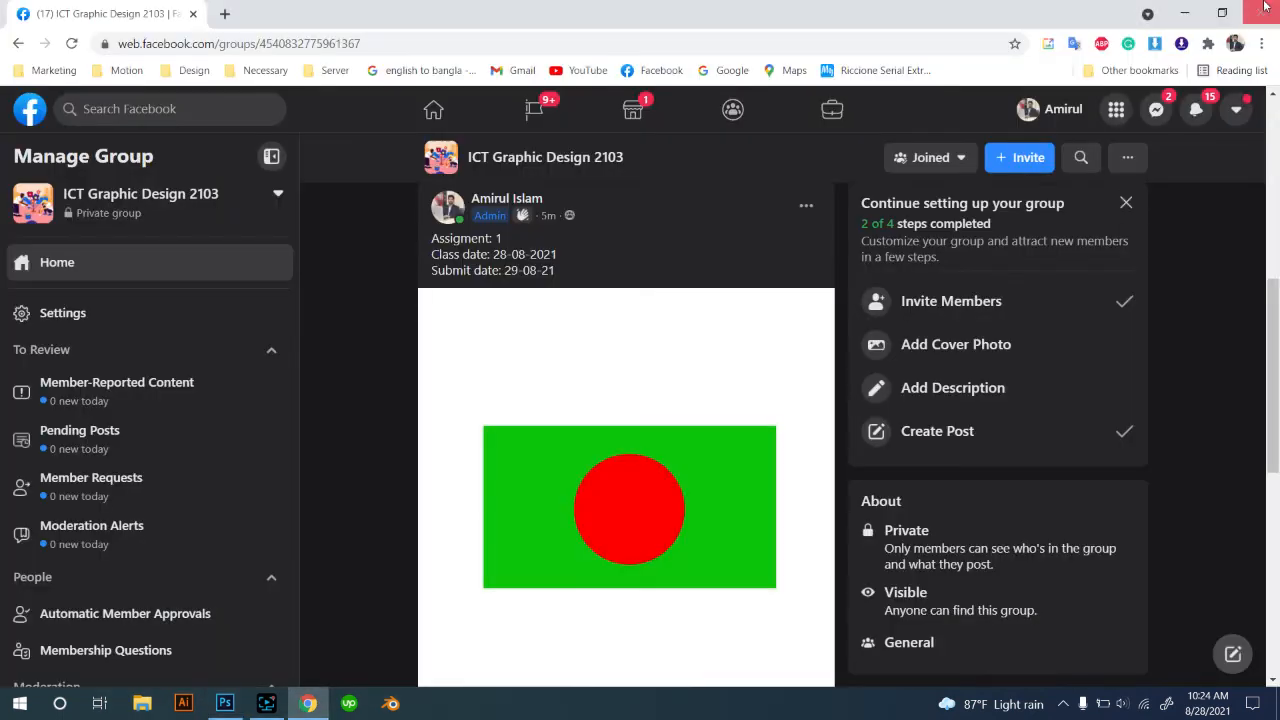
left_click(1196, 13)
right_click(563, 236)
left_click(620, 284)
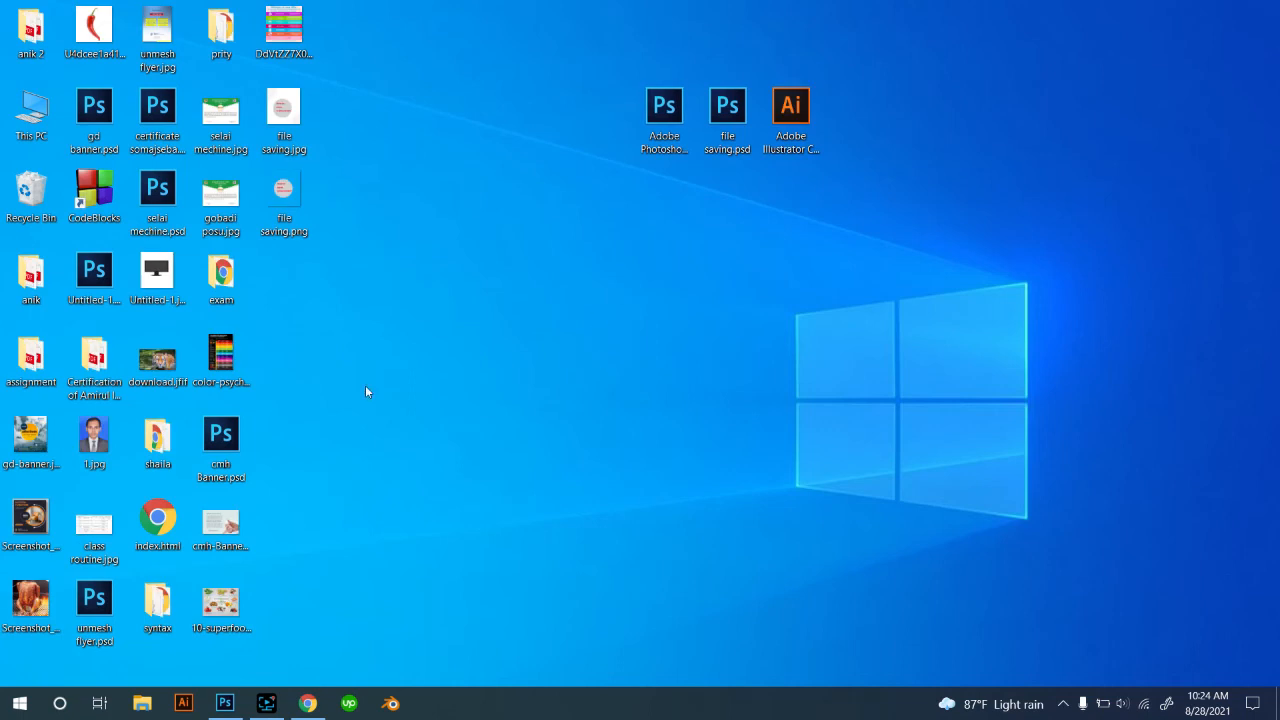
left_click_drag(157, 272, 847, 196)
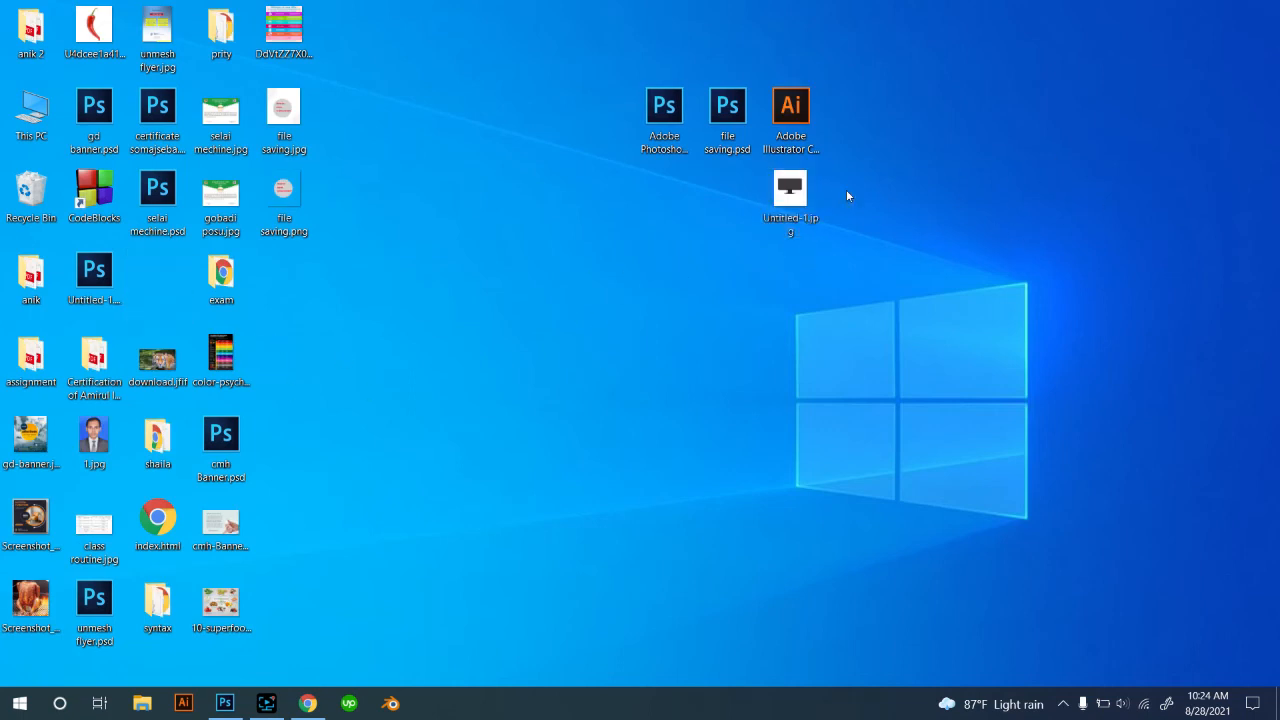
Open Untitled-1.jpg in the Photos viewer, inspect the exported monitor image up close, and close the viewer.
left_click(818, 278)
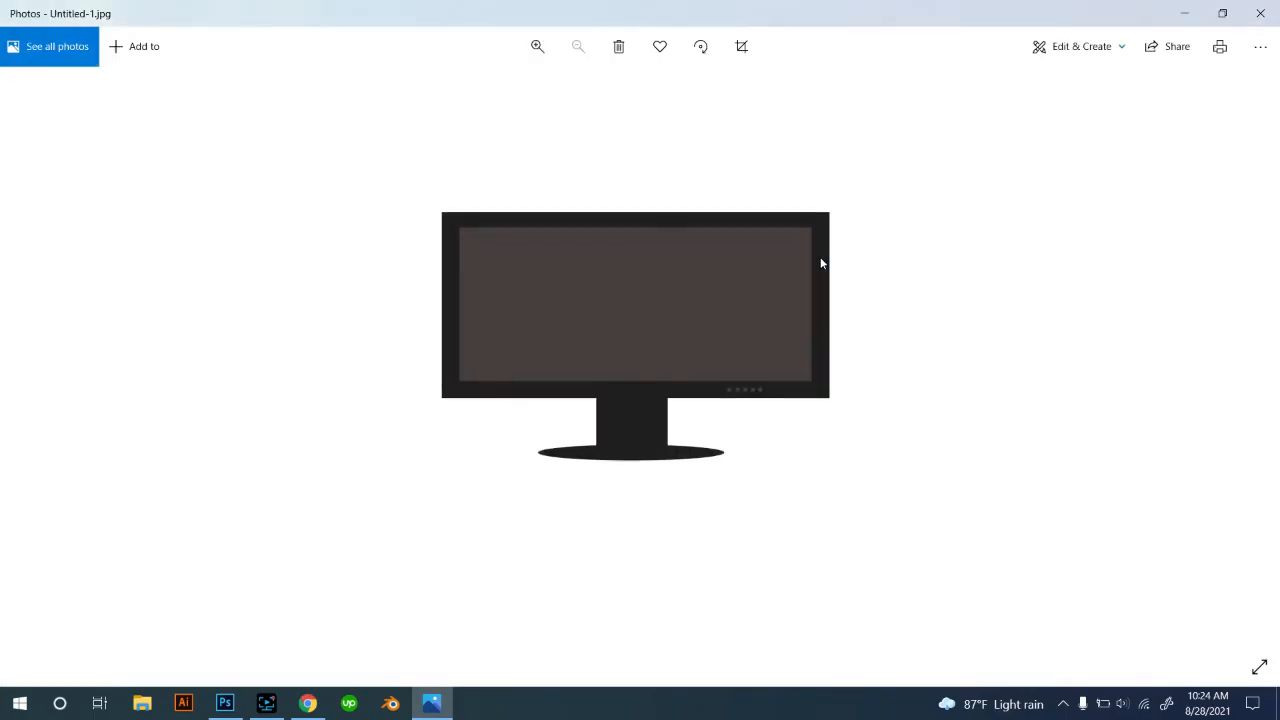
scroll(632, 270, "up", 2)
scroll(686, 281, "down", 2)
left_click(1260, 13)
right_click(704, 273)
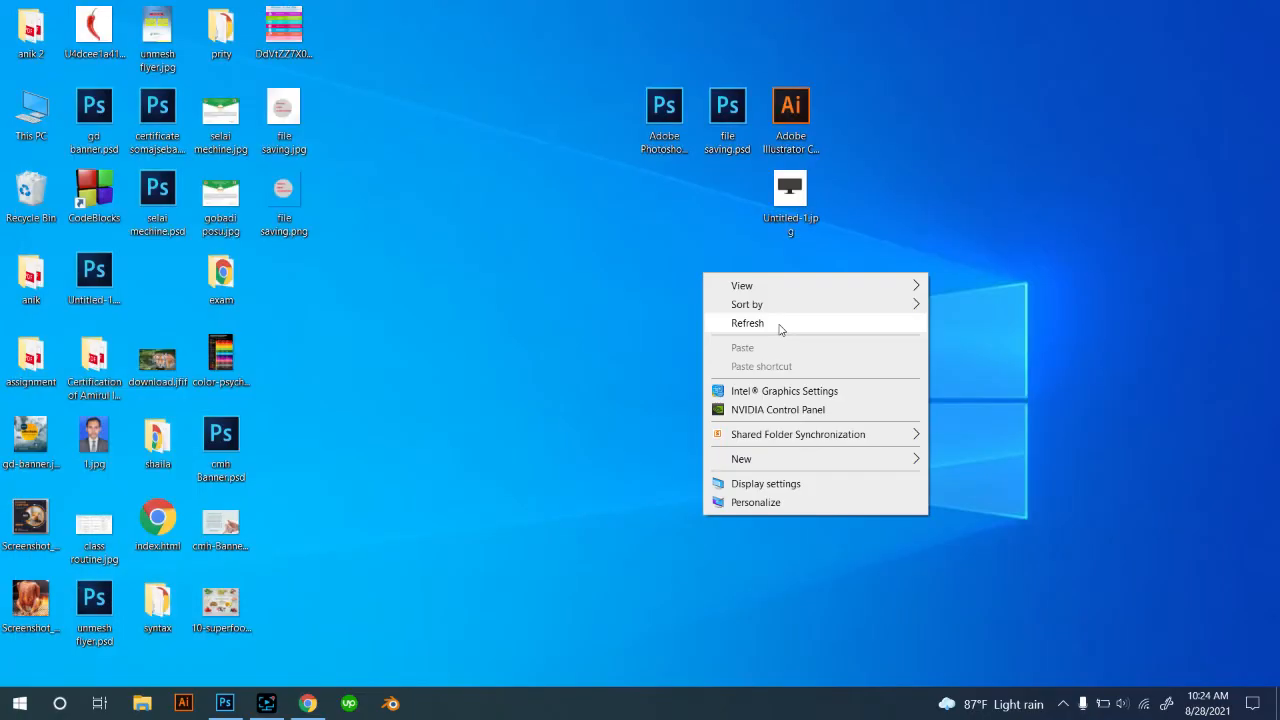
left_click(781, 323)
right_click(683, 286)
left_click(735, 335)
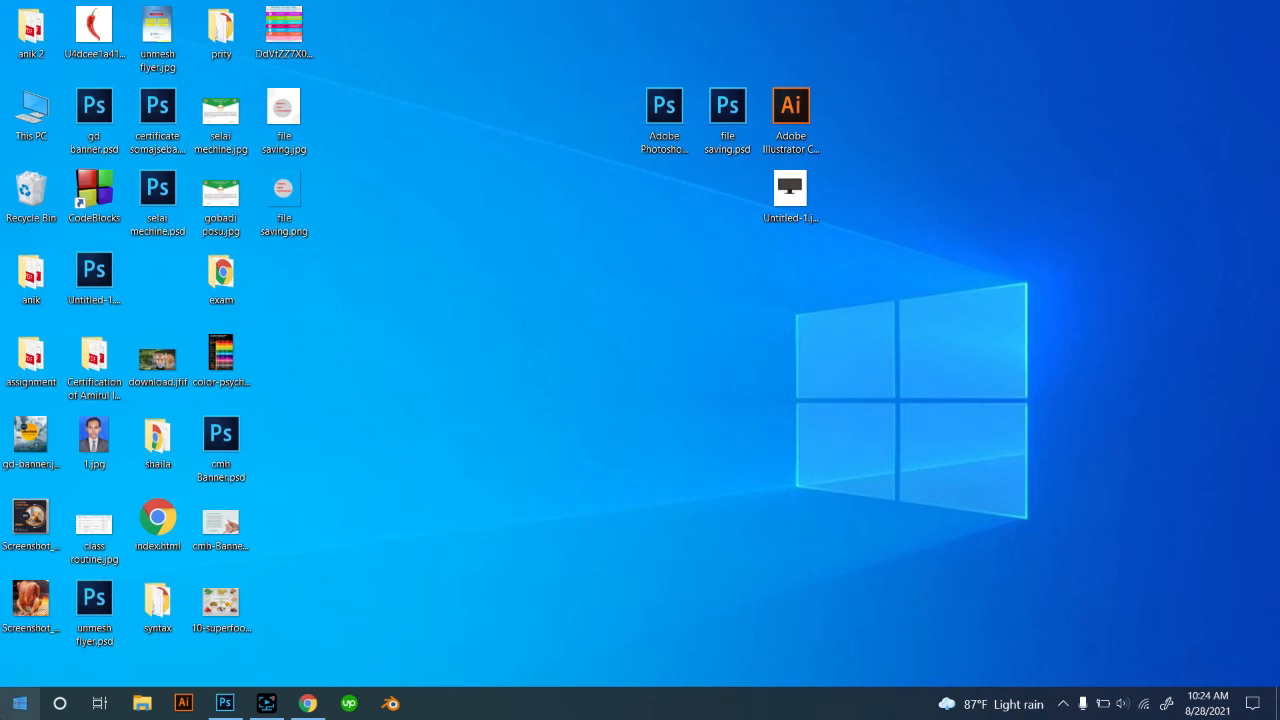
Switch back to Photoshop and close the Untitled-1.jpg document.
left_click(225, 704)
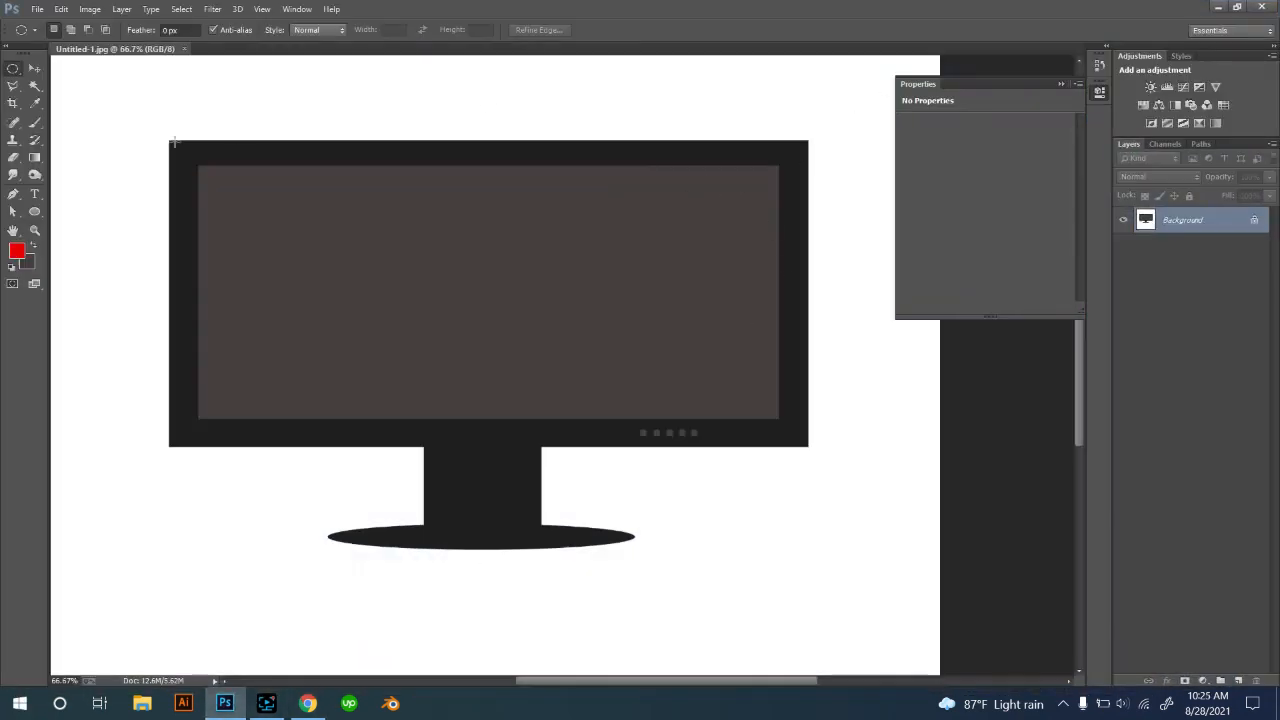
left_click(184, 49)
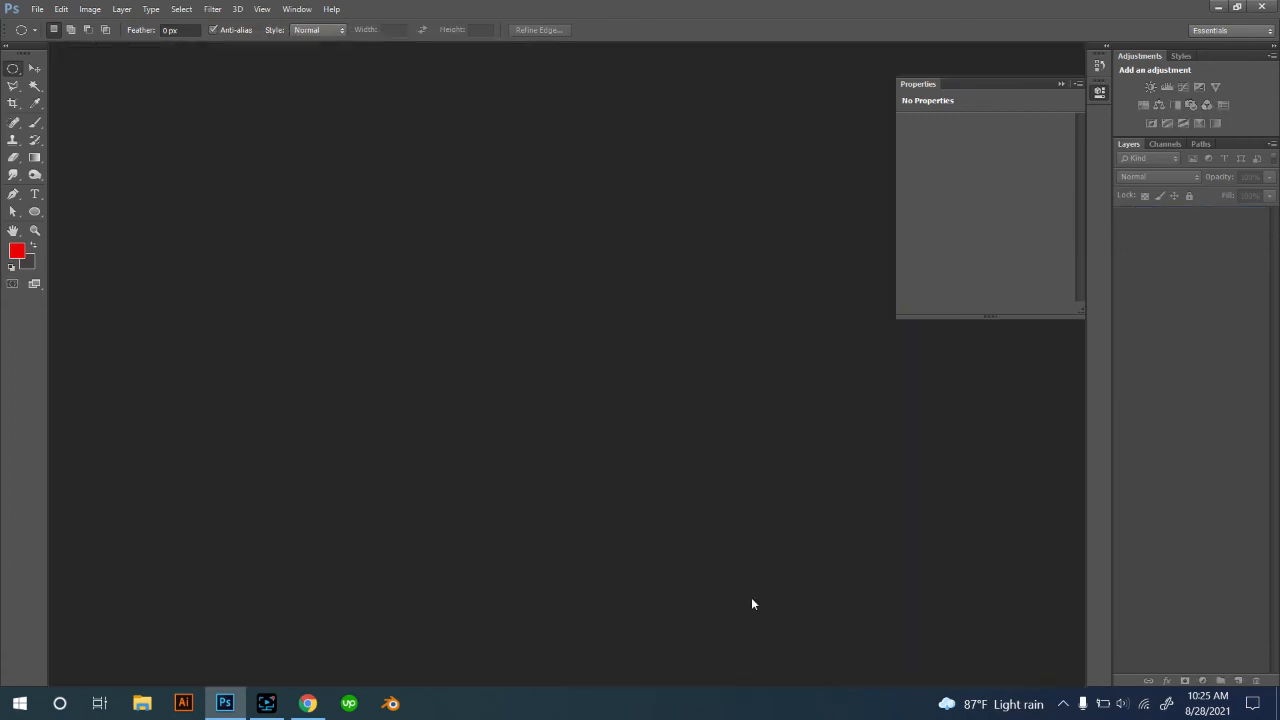